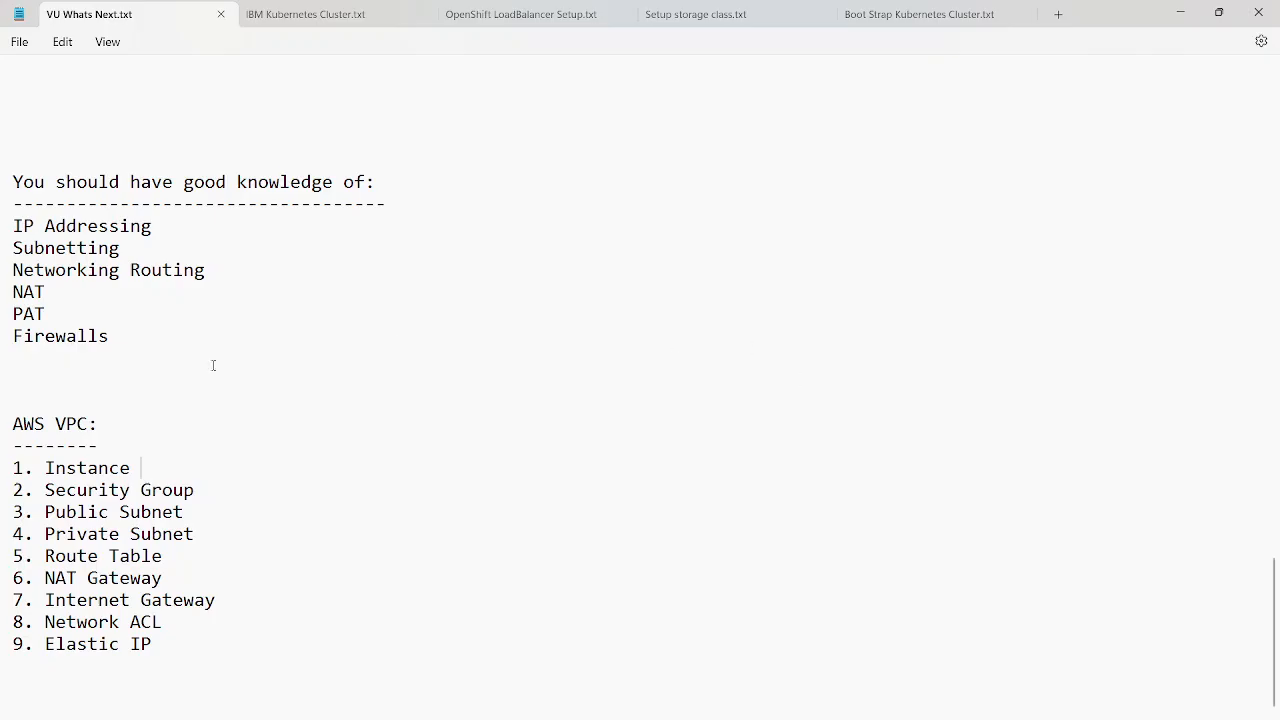
- Review the networking prerequisites in the notes one by one, from IP Addressing through Firewalls
{"action": "left_click_drag", "start_coordinate": [13, 424], "coordinate": [88, 424]}
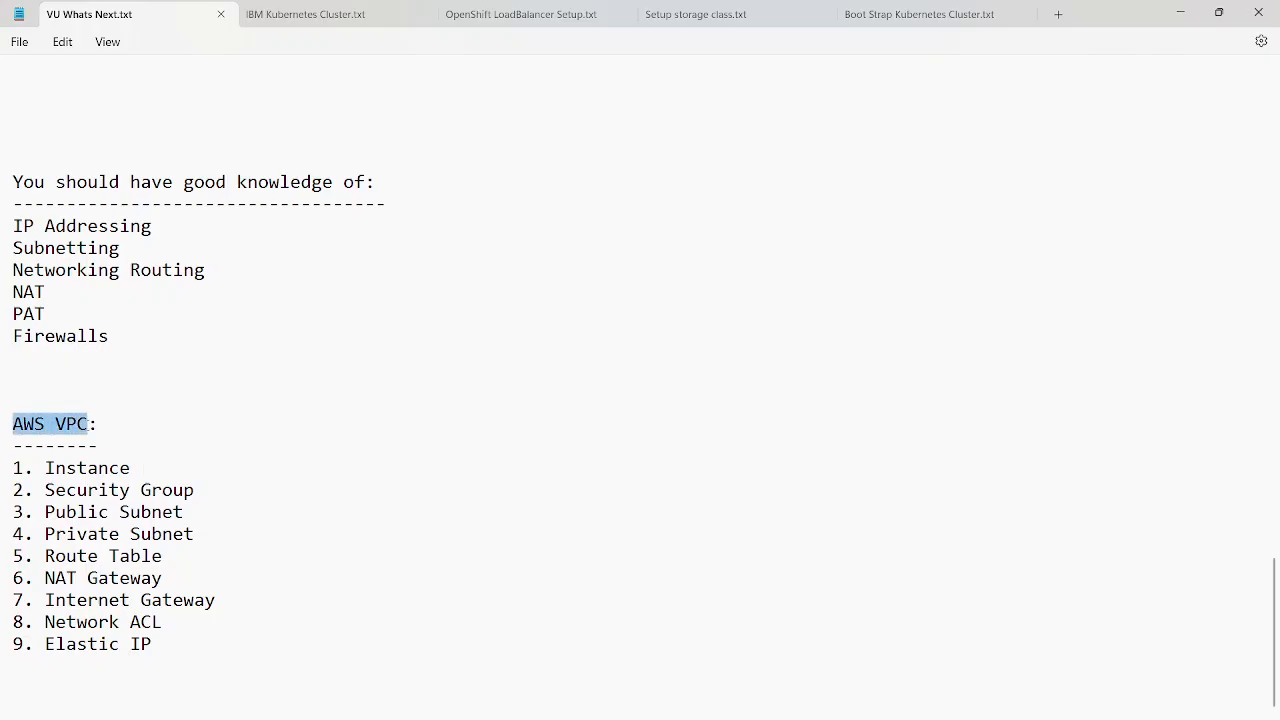
{"action": "left_click", "coordinate": [105, 430]}
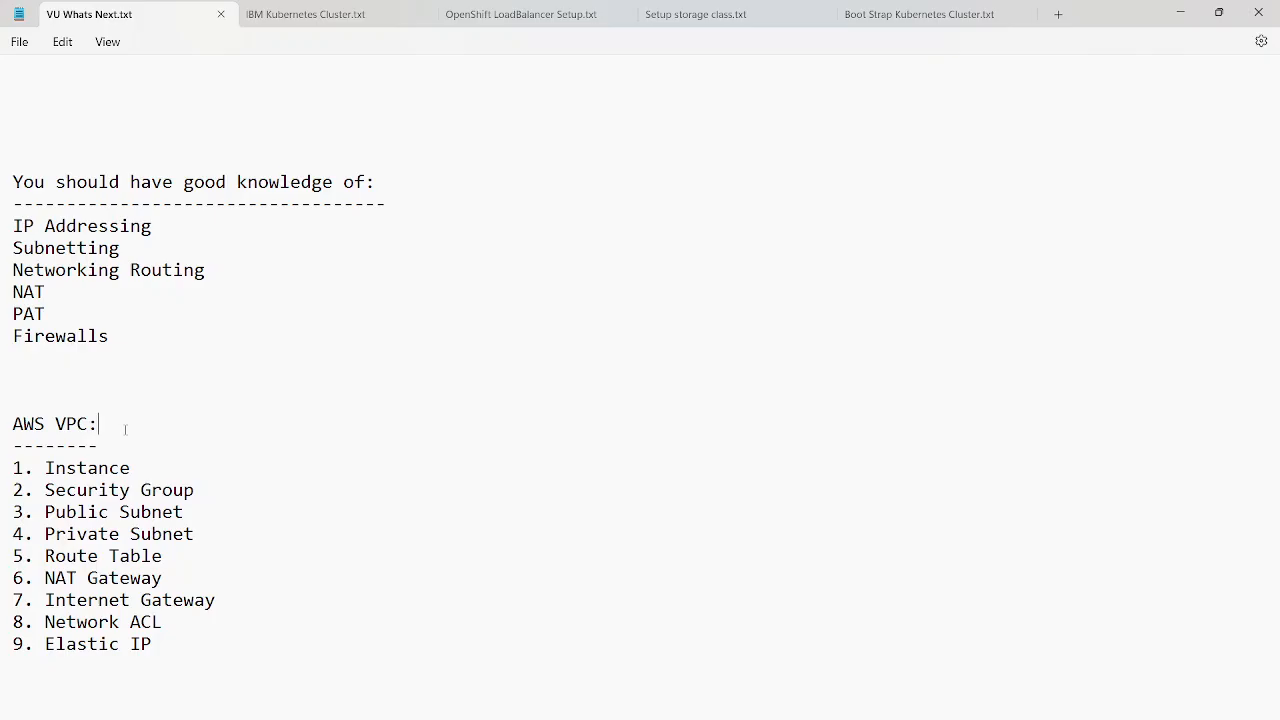
{"action": "left_click_drag", "start_coordinate": [19, 222], "coordinate": [155, 225]}
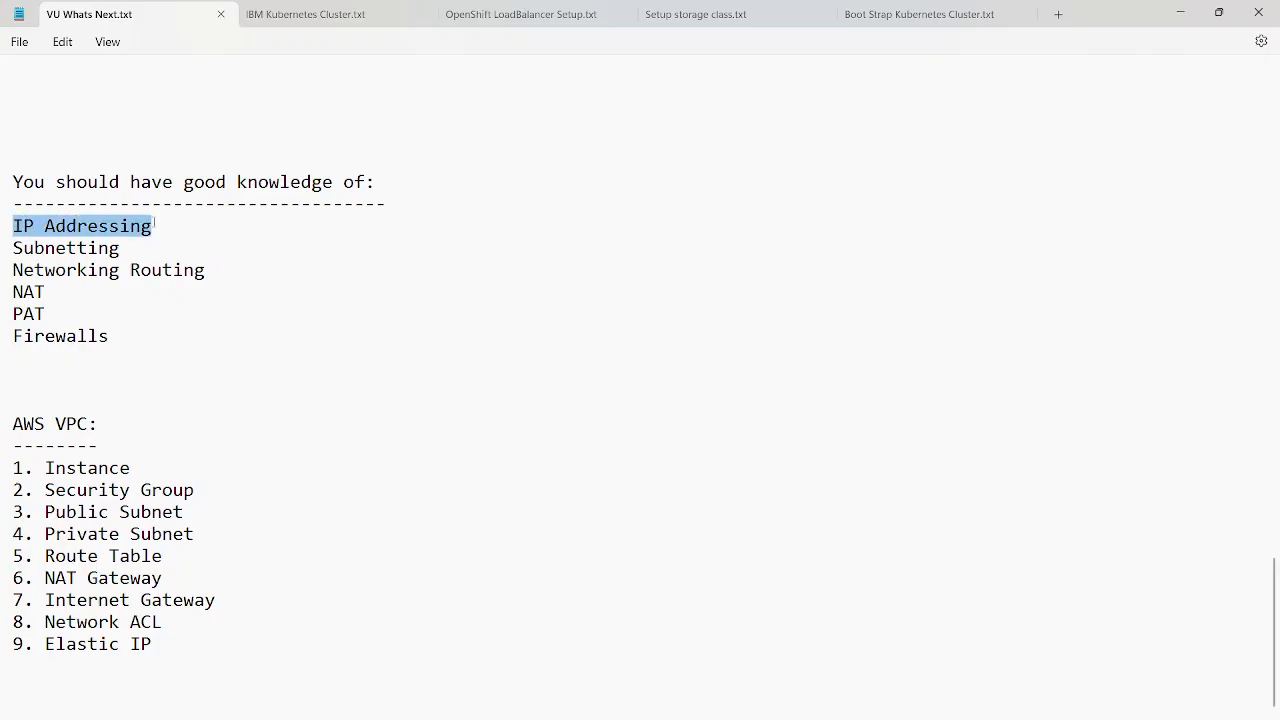
{"action": "left_click", "coordinate": [156, 227]}
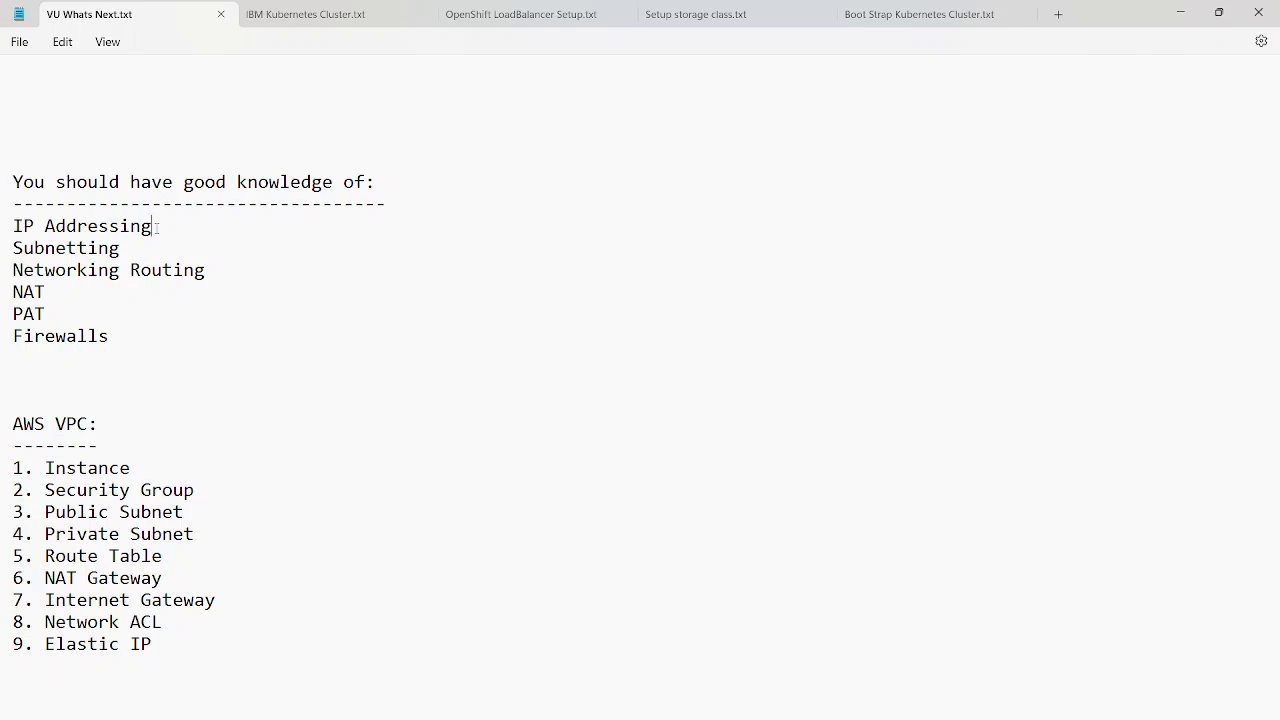
{"action": "left_click_drag", "start_coordinate": [14, 248], "coordinate": [120, 248]}
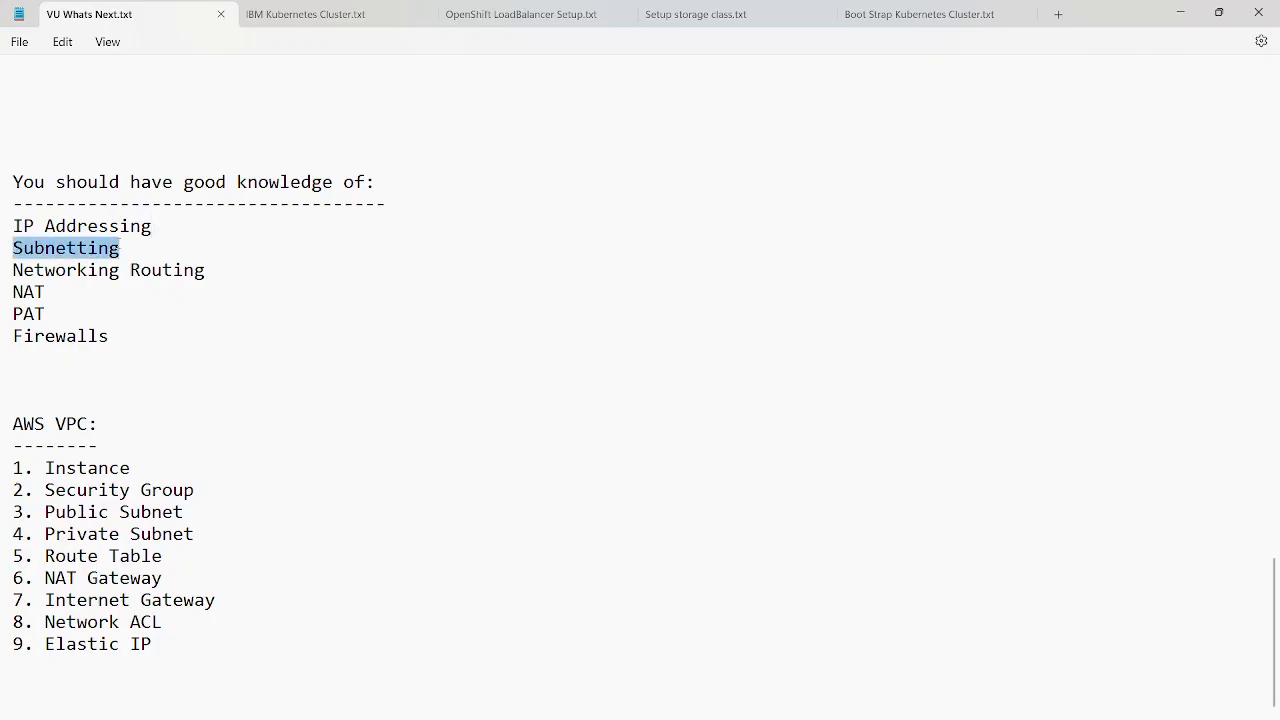
{"action": "left_click", "coordinate": [128, 251]}
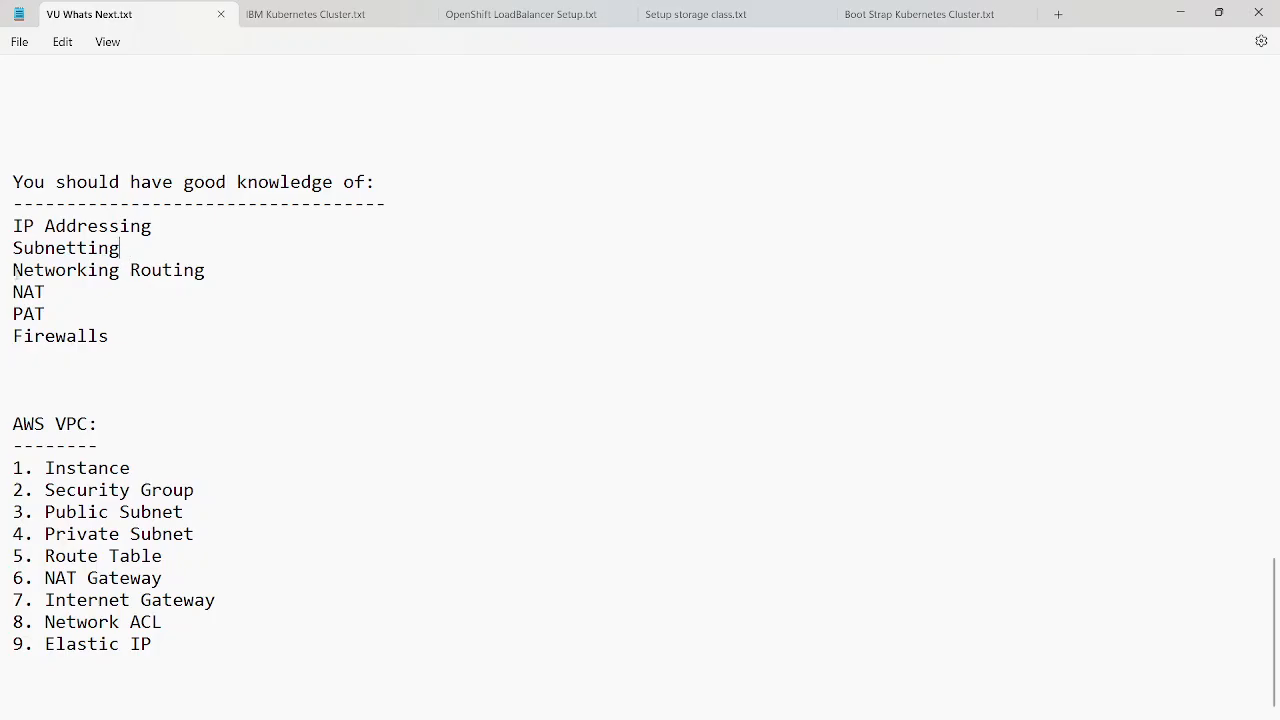
{"action": "left_click_drag", "start_coordinate": [13, 270], "coordinate": [206, 270]}
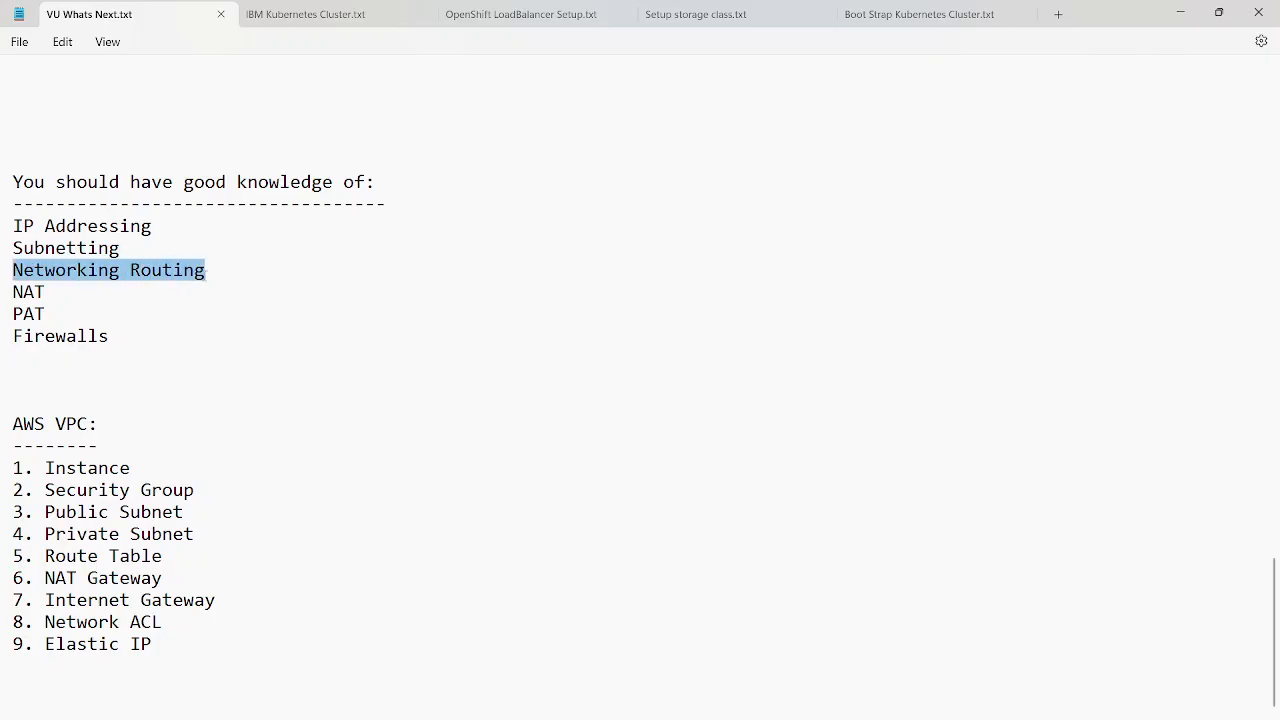
{"action": "left_click", "coordinate": [177, 291]}
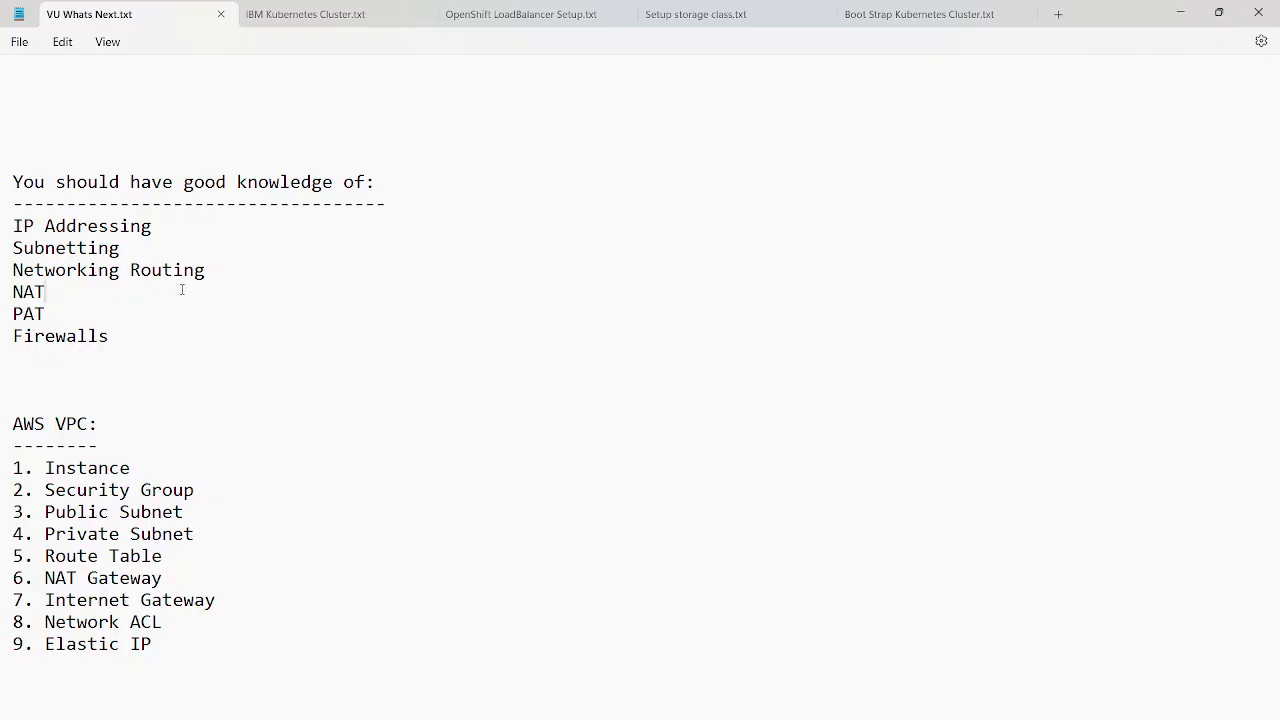
{"action": "double_click", "coordinate": [20, 292]}
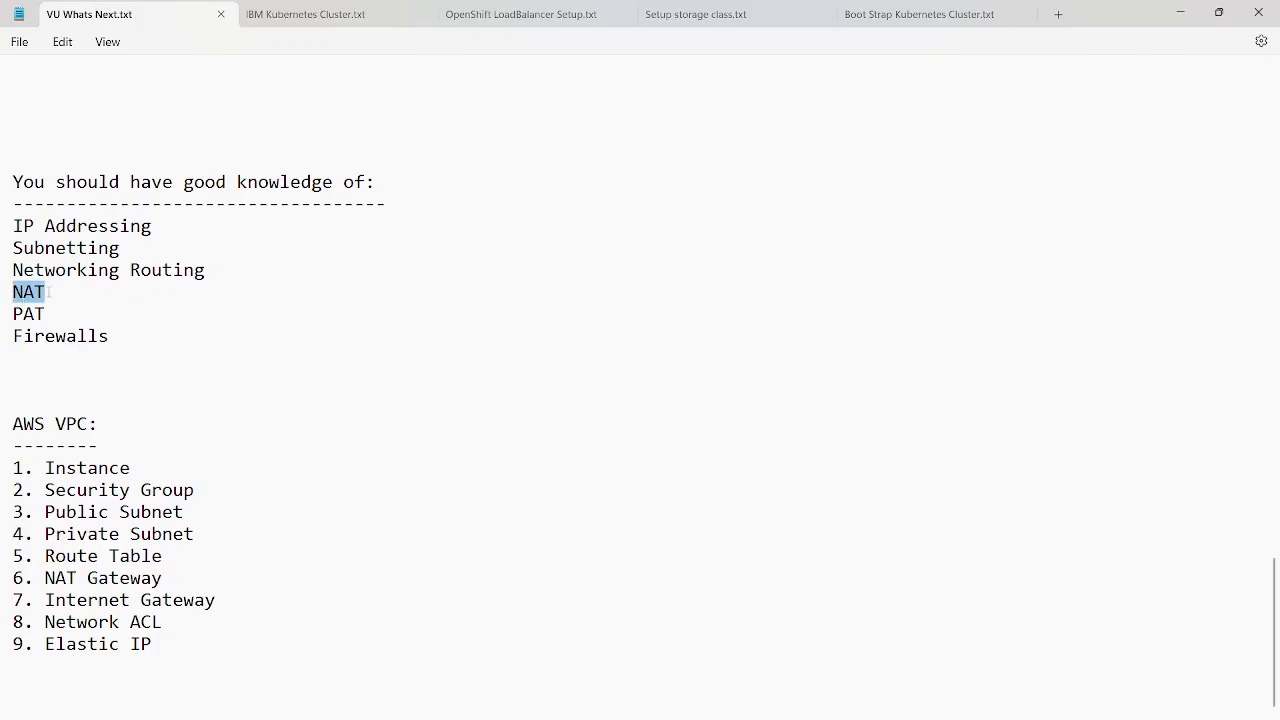
{"action": "left_click", "coordinate": [61, 292]}
{"action": "left_click_drag", "start_coordinate": [13, 314], "coordinate": [50, 313]}
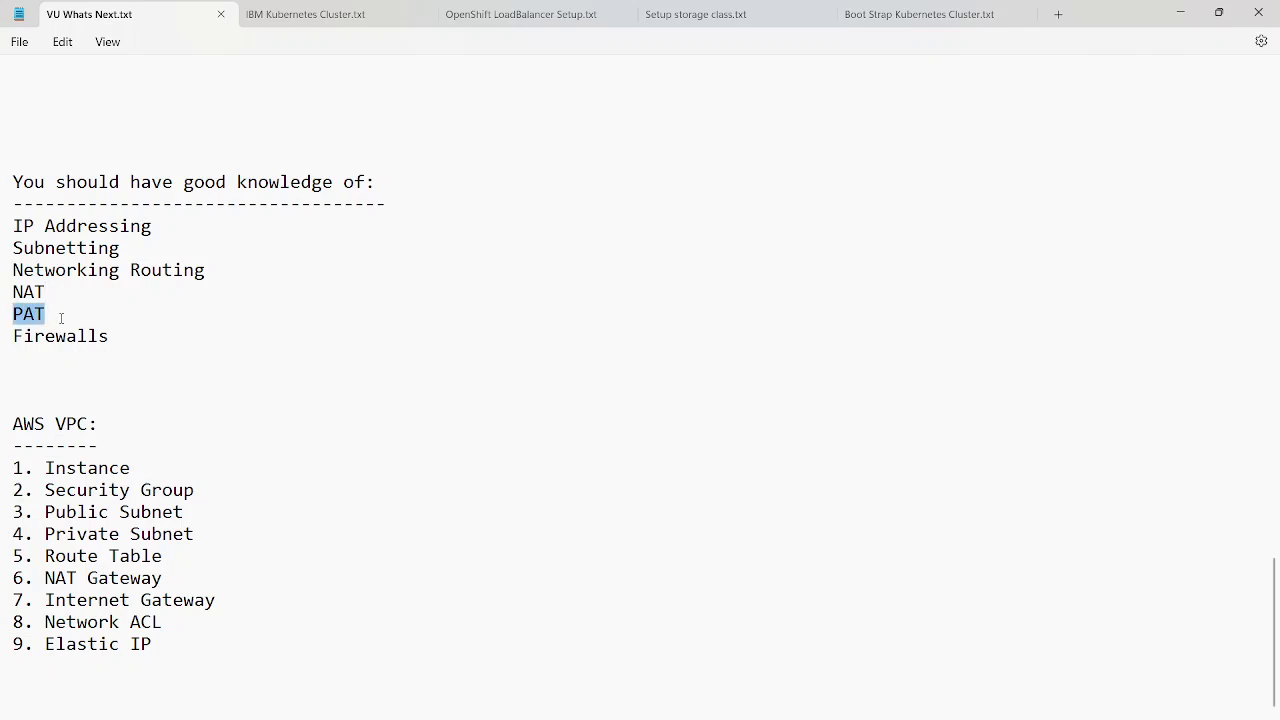
{"action": "left_click", "coordinate": [61, 318]}
{"action": "left_click_drag", "start_coordinate": [13, 337], "coordinate": [114, 340]}
{"action": "left_click", "coordinate": [118, 340]}
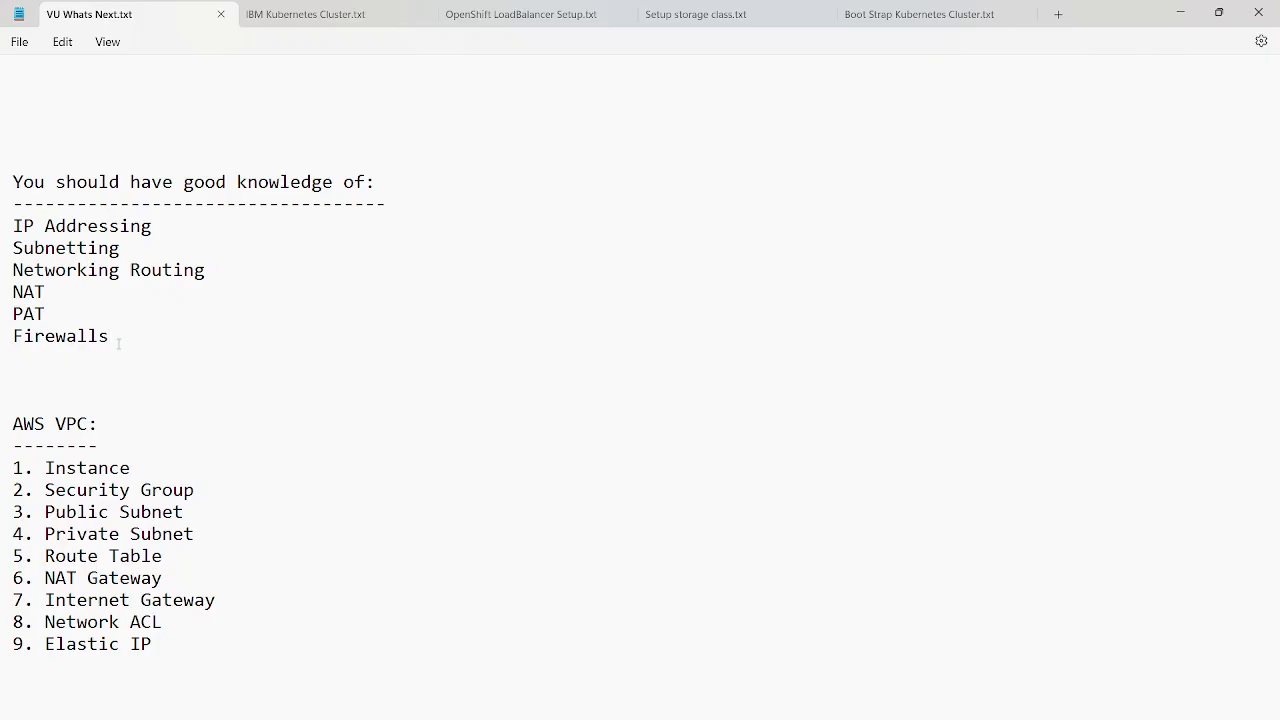
{"action": "left_click_drag", "start_coordinate": [118, 343], "coordinate": [10, 228]}
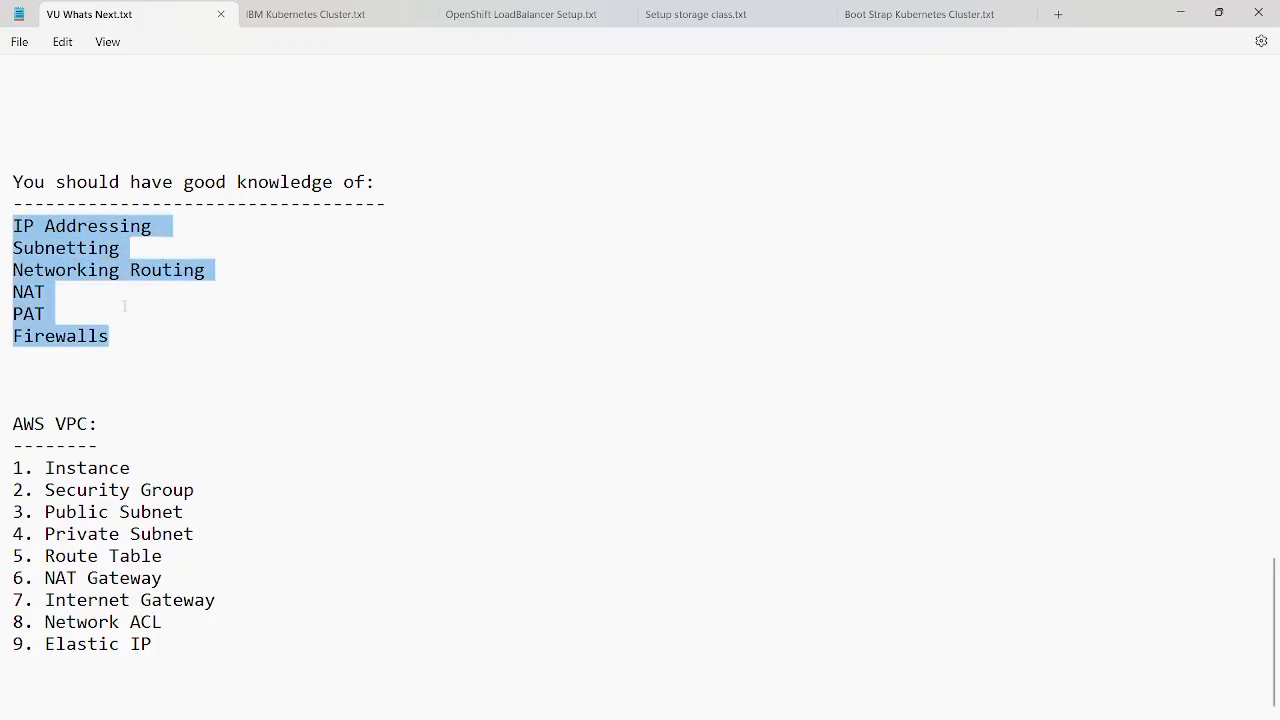
{"action": "left_click", "coordinate": [140, 319]}
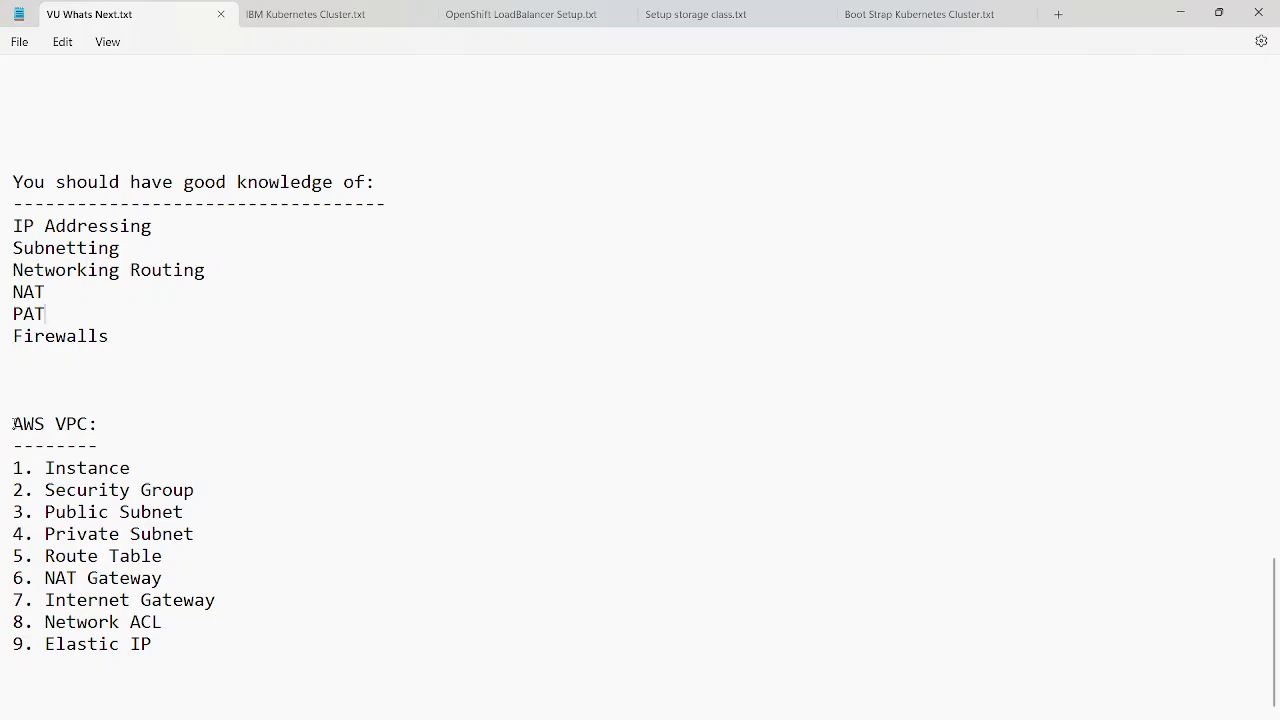
- Highlight the AWS VPC heading and its component list, from Instance to Elastic IP
{"action": "left_click_drag", "start_coordinate": [13, 423], "coordinate": [90, 424]}
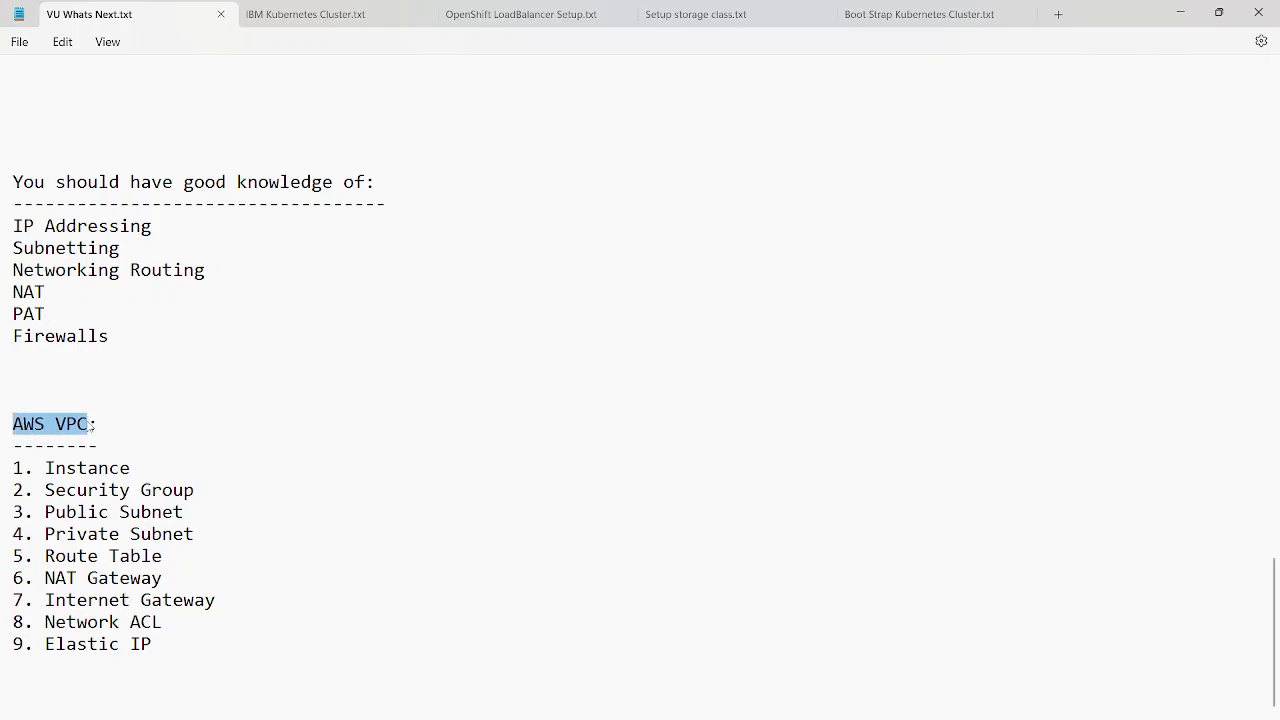
{"action": "left_click_drag", "start_coordinate": [151, 644], "coordinate": [8, 472]}
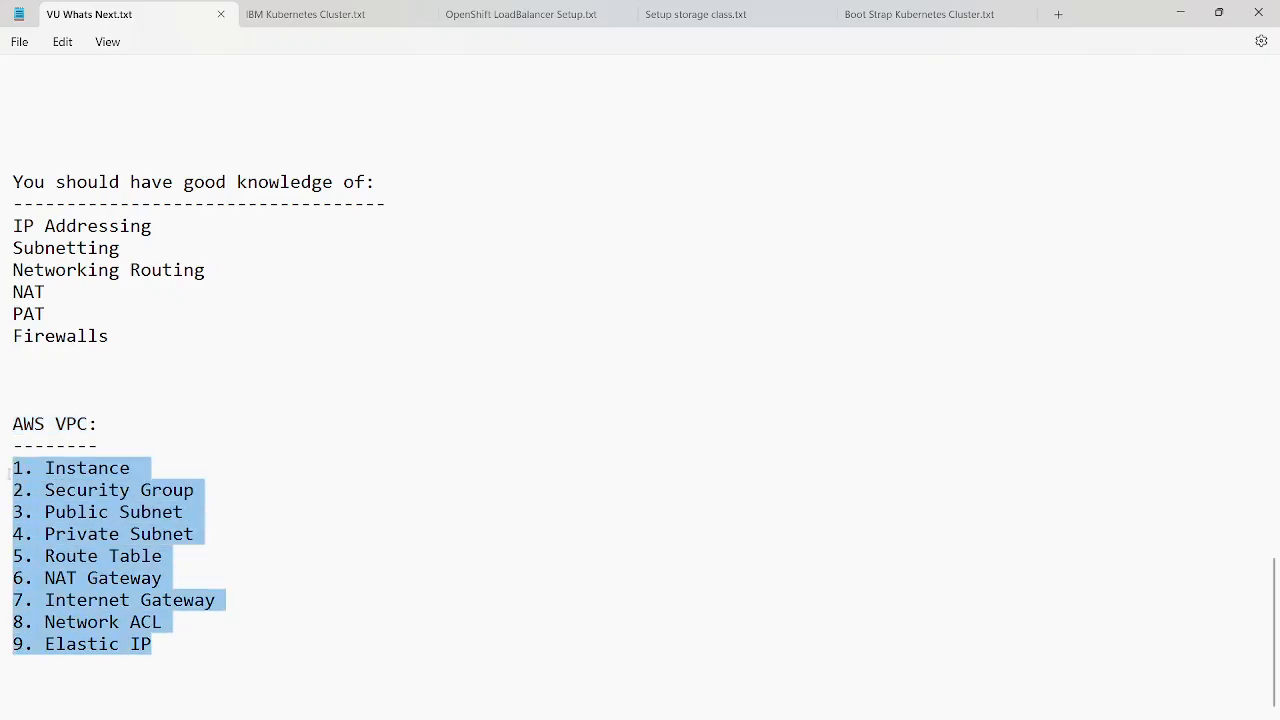
{"action": "left_click", "coordinate": [194, 451]}
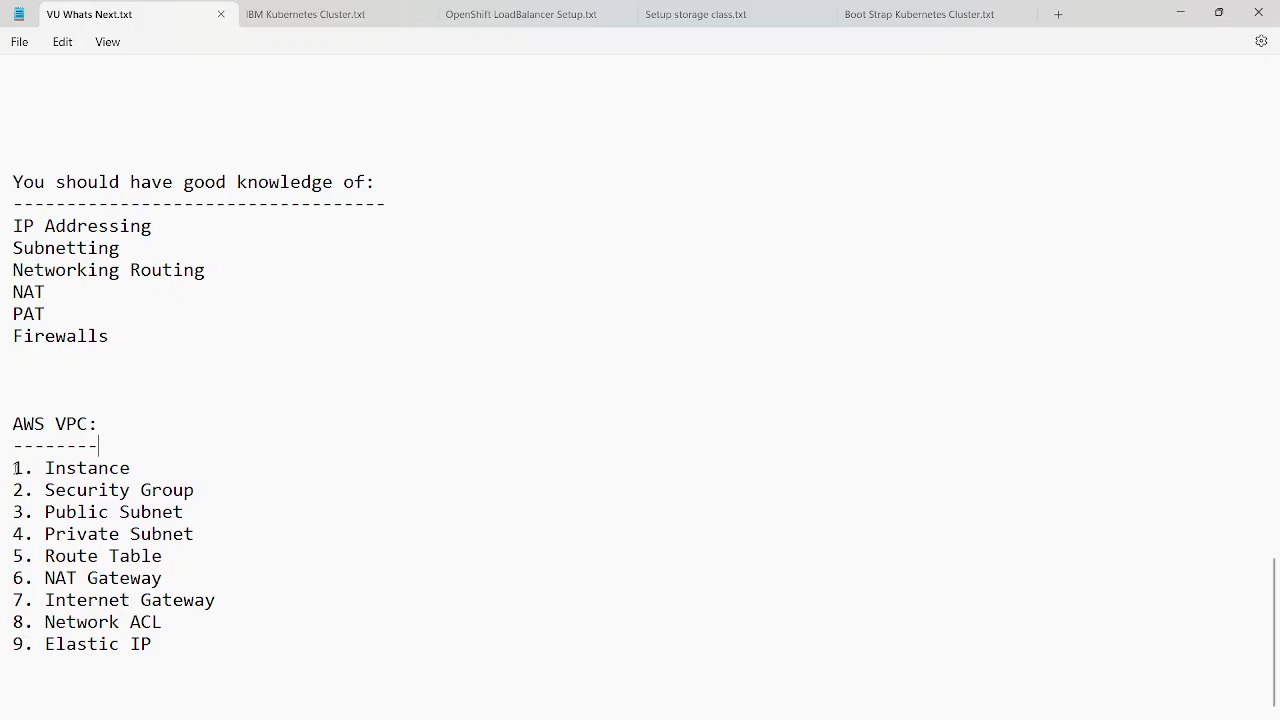
- Add EC2 after the Instance entry in the AWS VPC list and highlight the Security Group entry
{"action": "left_click_drag", "start_coordinate": [13, 468], "coordinate": [133, 468]}
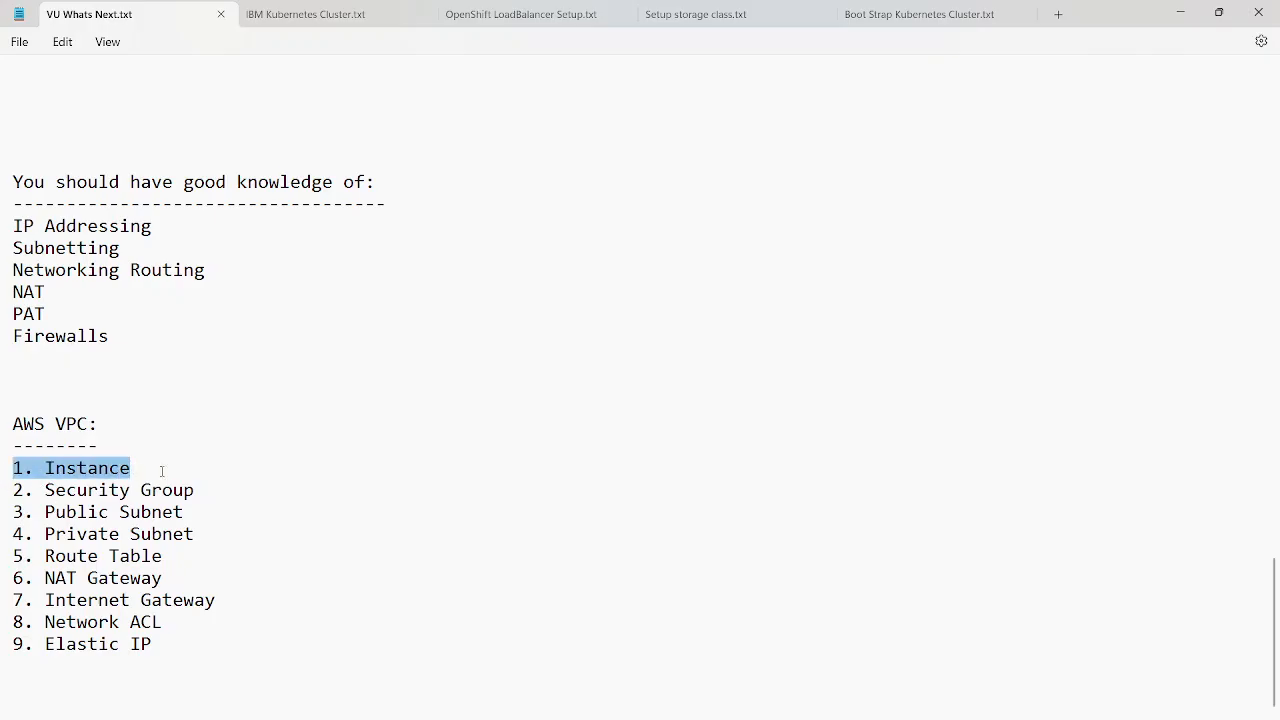
{"action": "left_click", "coordinate": [162, 469]}
{"action": "type", "text": "EC2"}
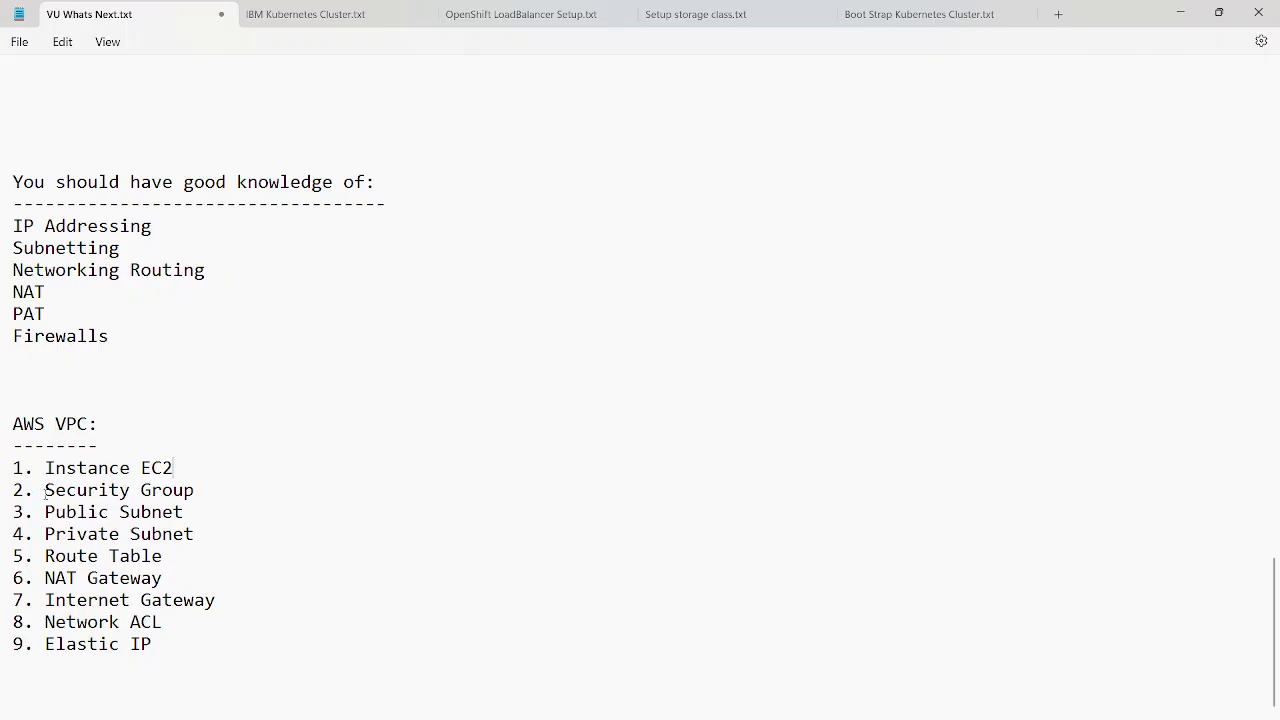
{"action": "left_click_drag", "start_coordinate": [200, 491], "coordinate": [14, 492]}
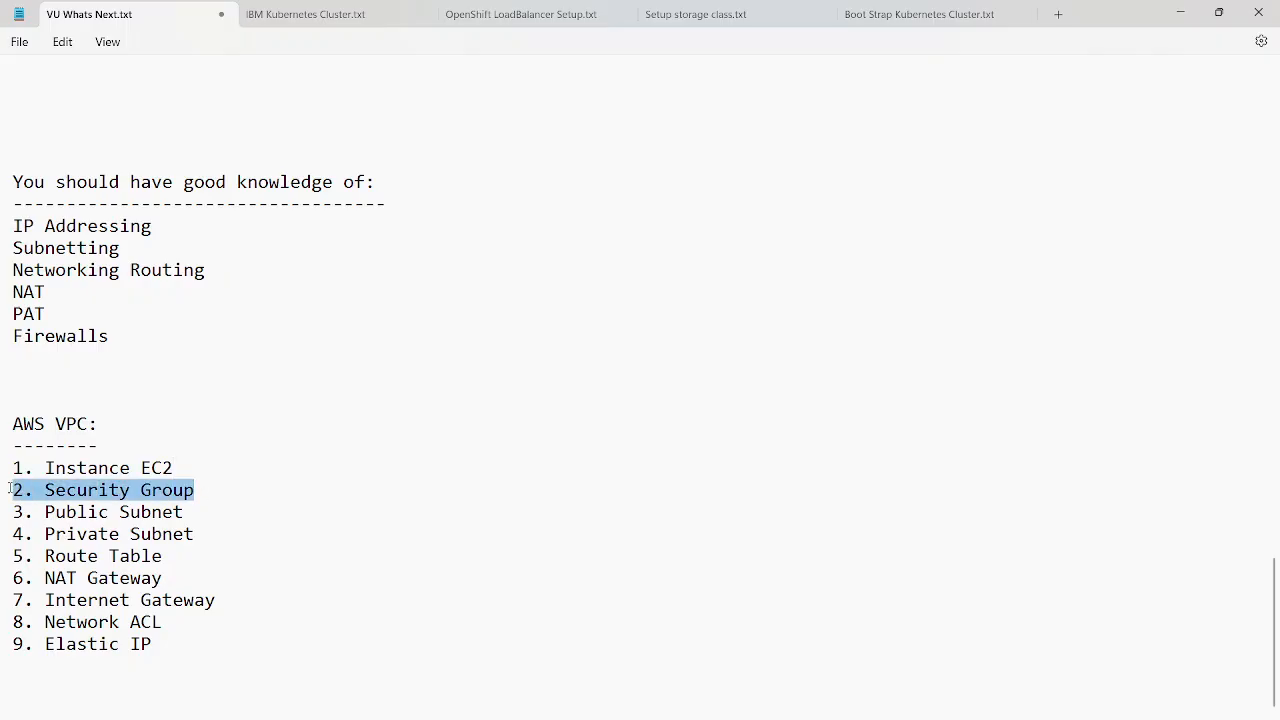
{"action": "left_click", "coordinate": [196, 491]}
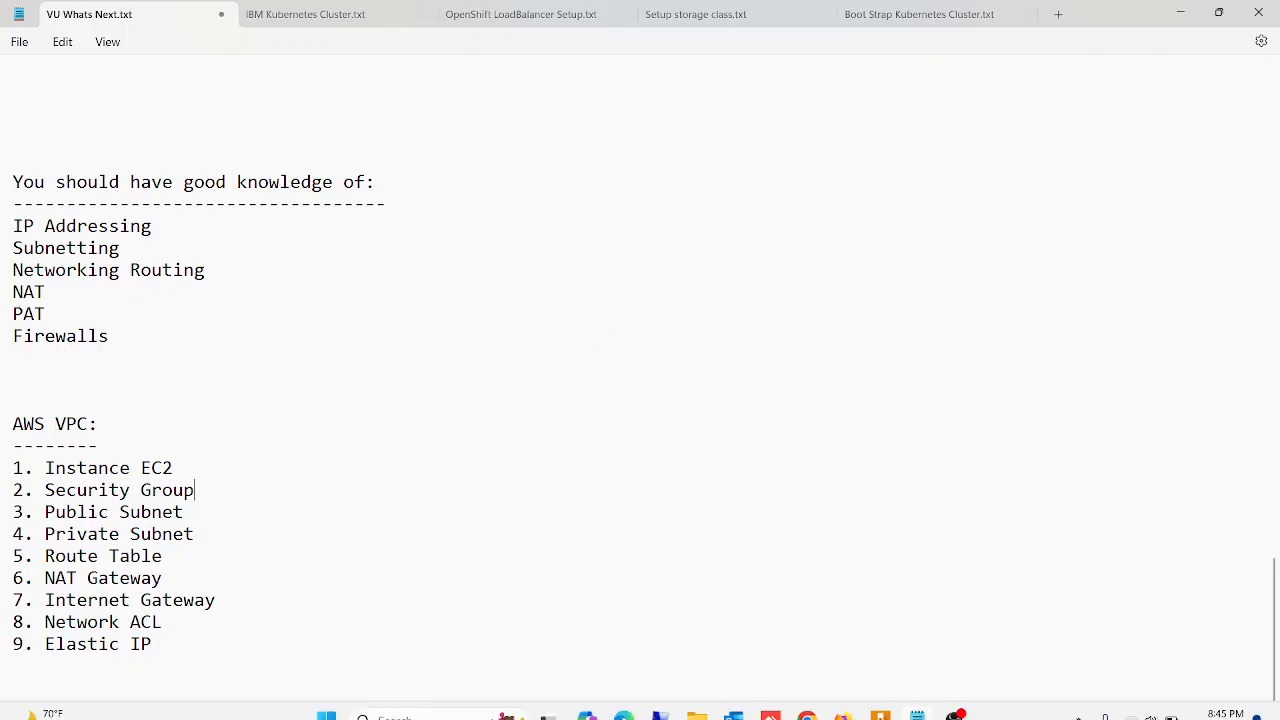
- Switch to the AWS console in Firefox and open the VPC service by searching for vpc
{"action": "left_click", "coordinate": [843, 700]}
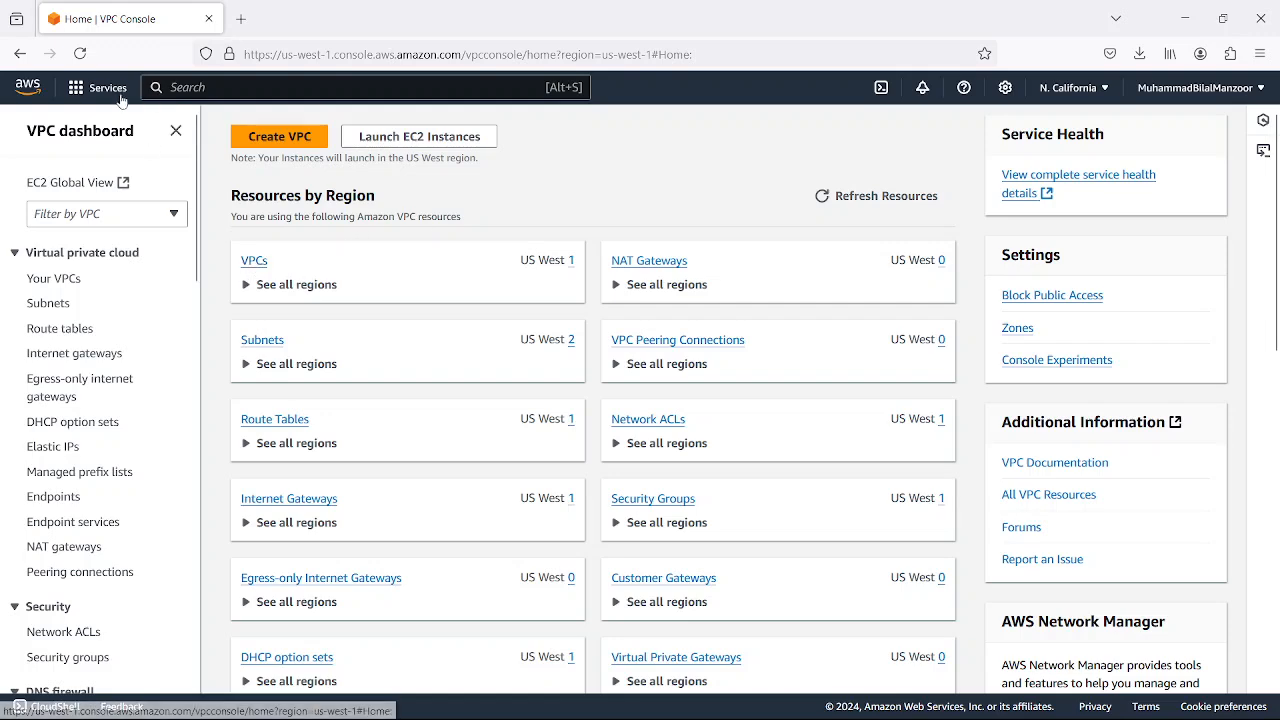
{"action": "left_click", "coordinate": [90, 94]}
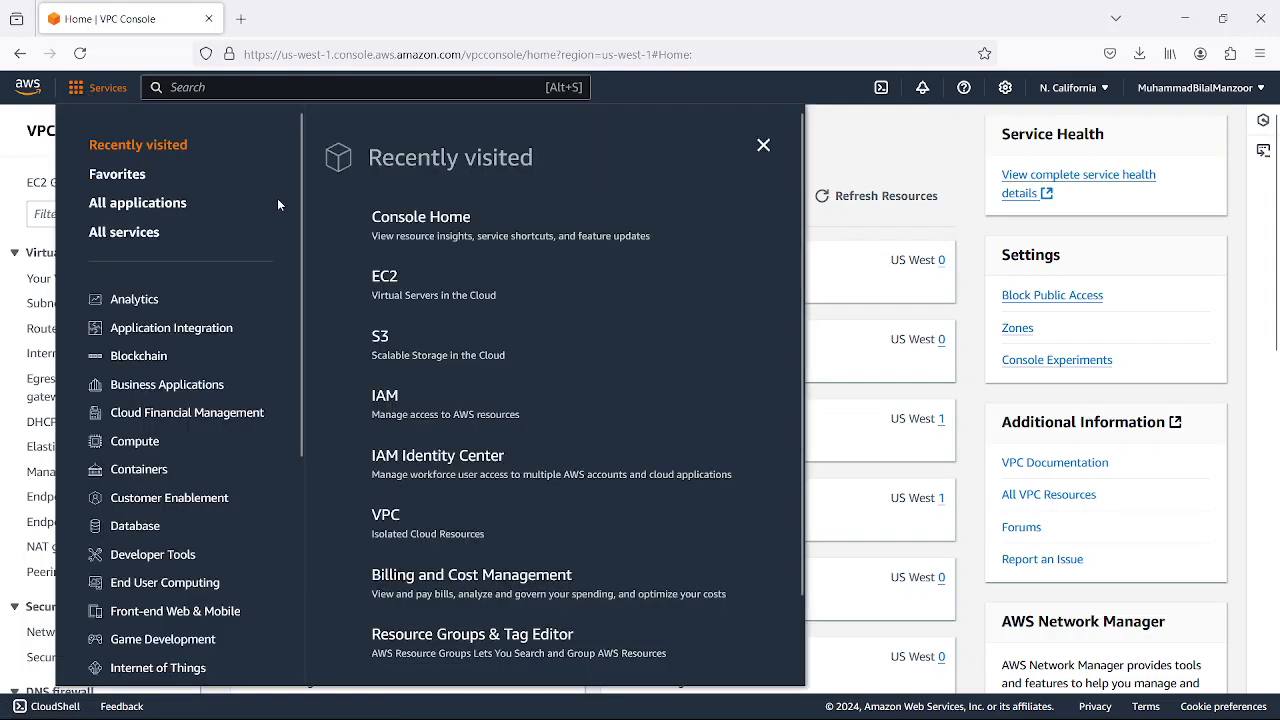
{"action": "left_click", "coordinate": [290, 84]}
{"action": "type", "text": "vpc"}
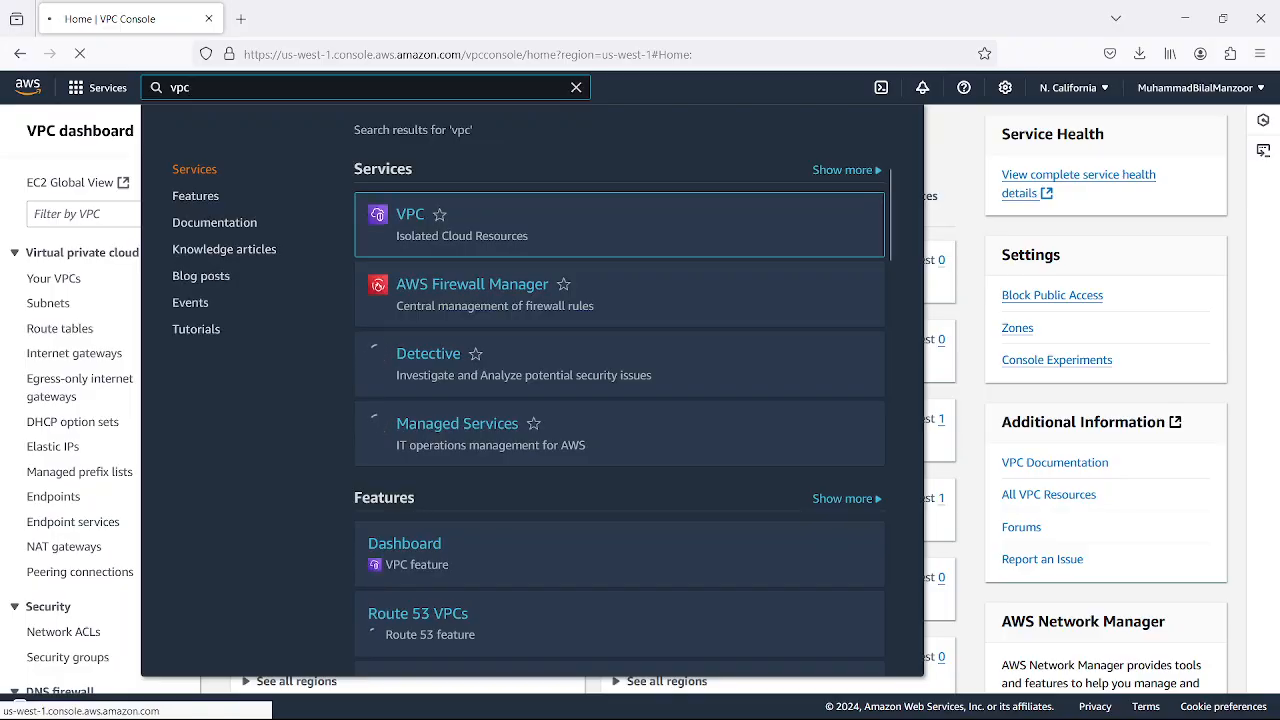
{"action": "key", "text": "Return"}
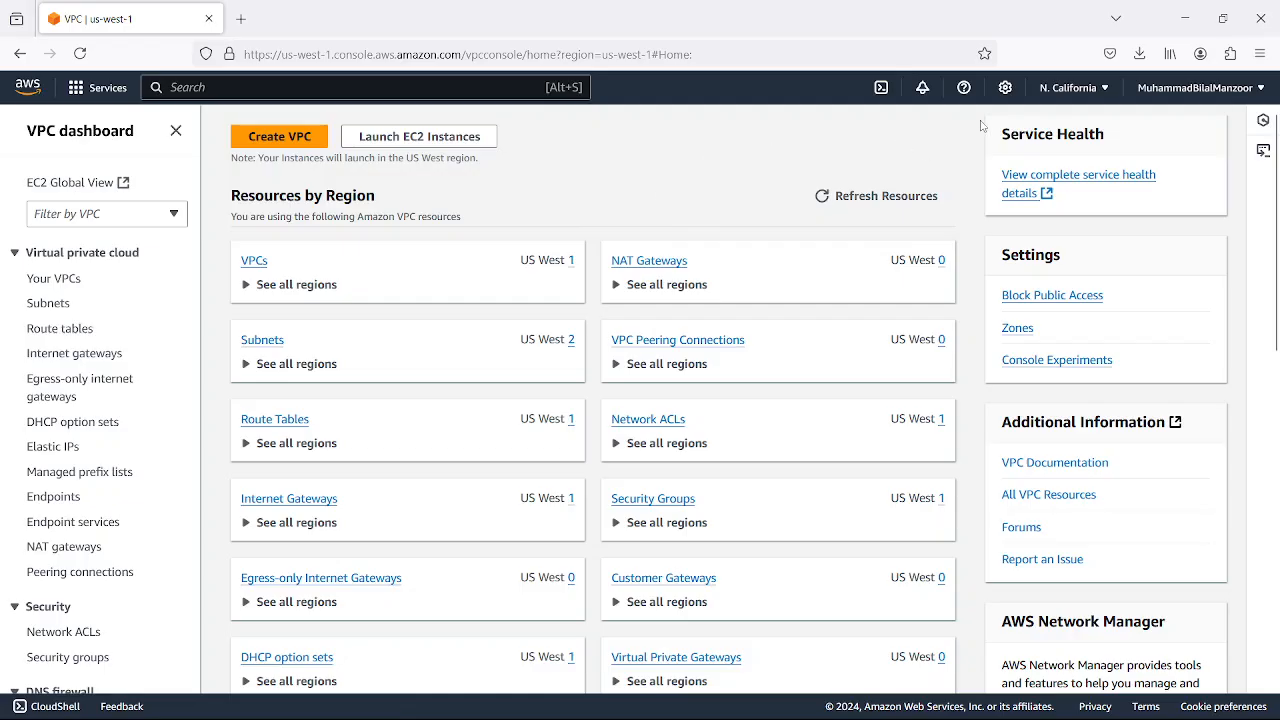
- Check the available AWS regions, keep N. California, and open the list of VPCs
{"action": "left_click", "coordinate": [1105, 89]}
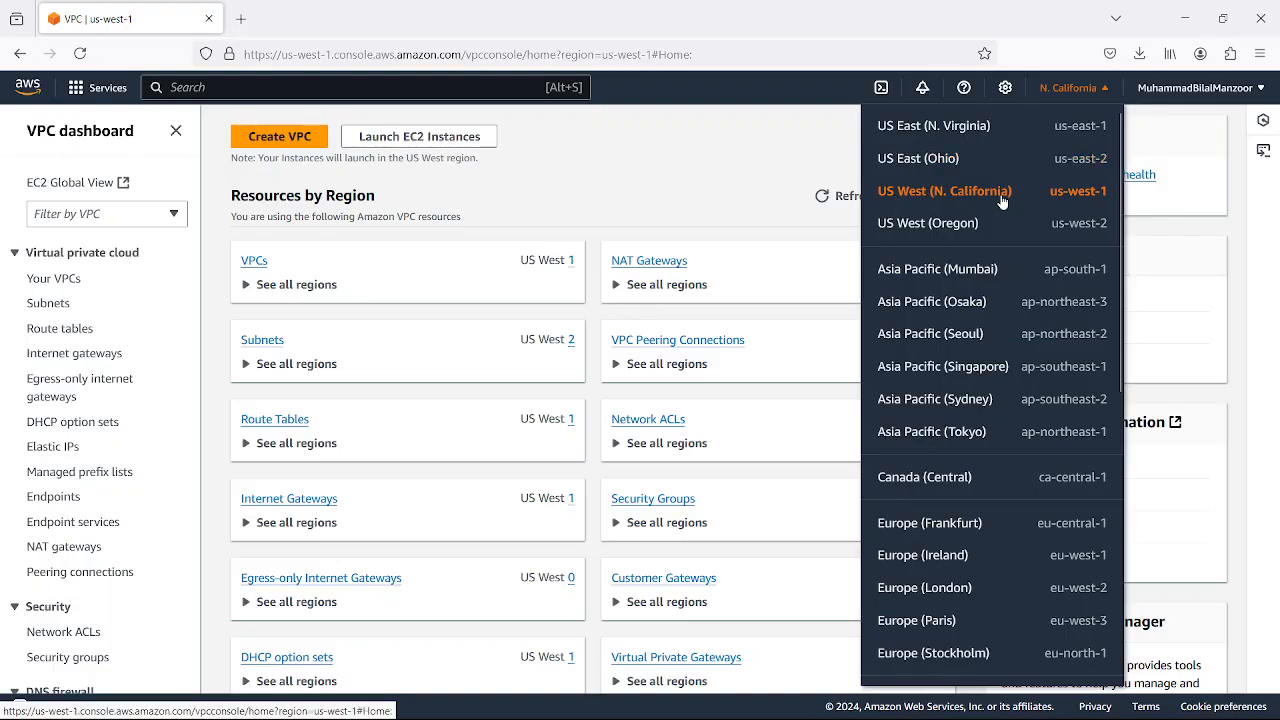
{"action": "left_click", "coordinate": [788, 150]}
{"action": "left_click", "coordinate": [252, 264]}
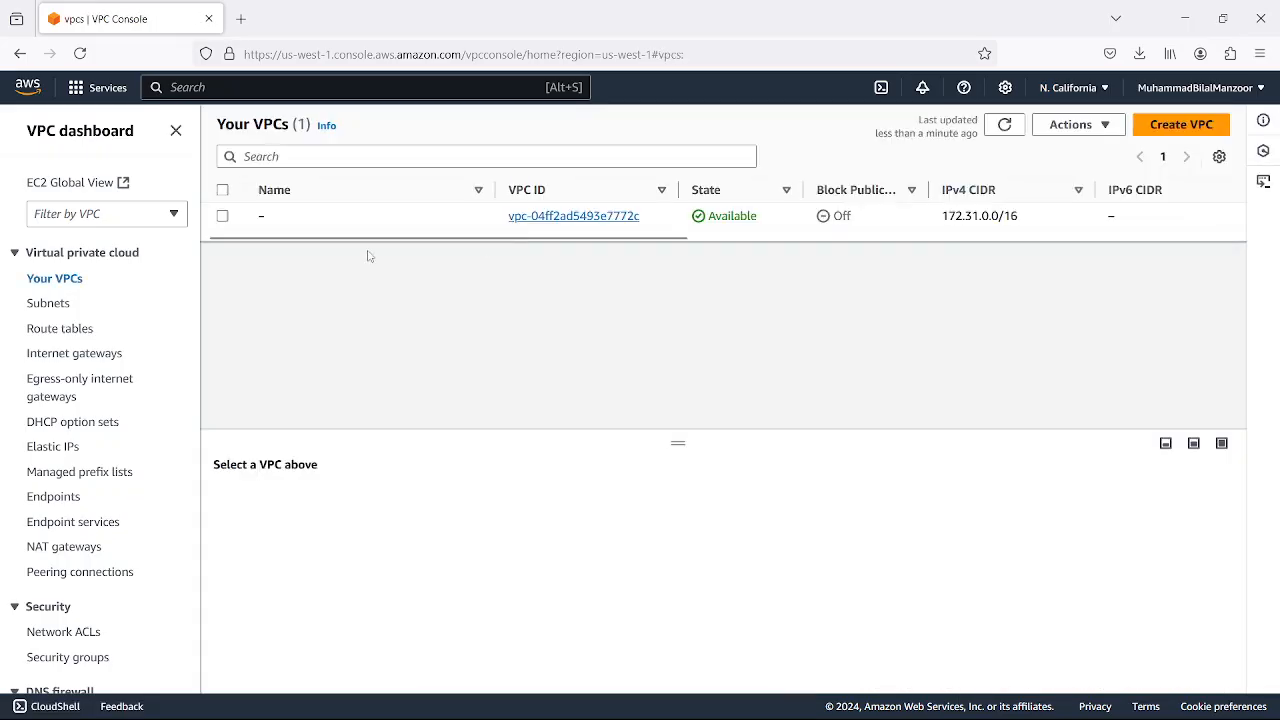
{"action": "left_click_drag", "start_coordinate": [427, 247], "coordinate": [389, 245]}
- Switch to the Notepad notes and review the whole AWS VPC component list, from Instance EC2 to Elastic IP
{"action": "mouse_move", "coordinate": [843, 703]}
{"action": "left_click", "coordinate": [917, 700]}
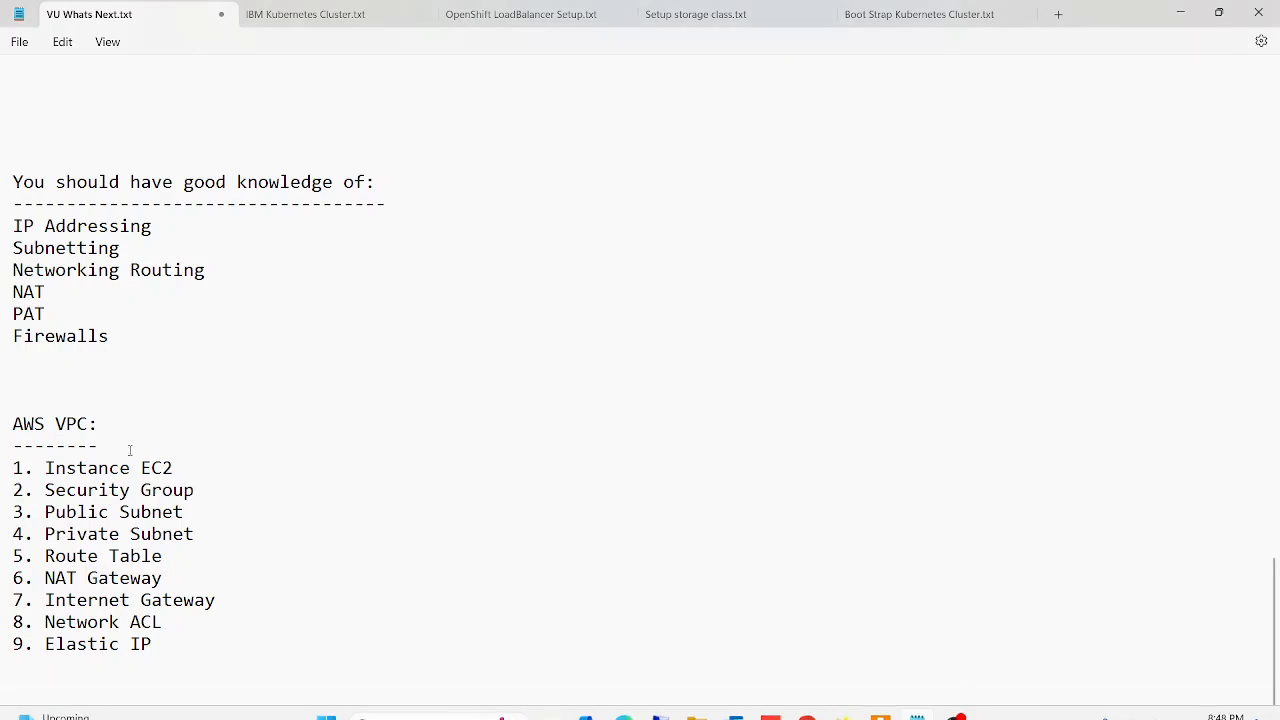
{"action": "key", "text": "End"}
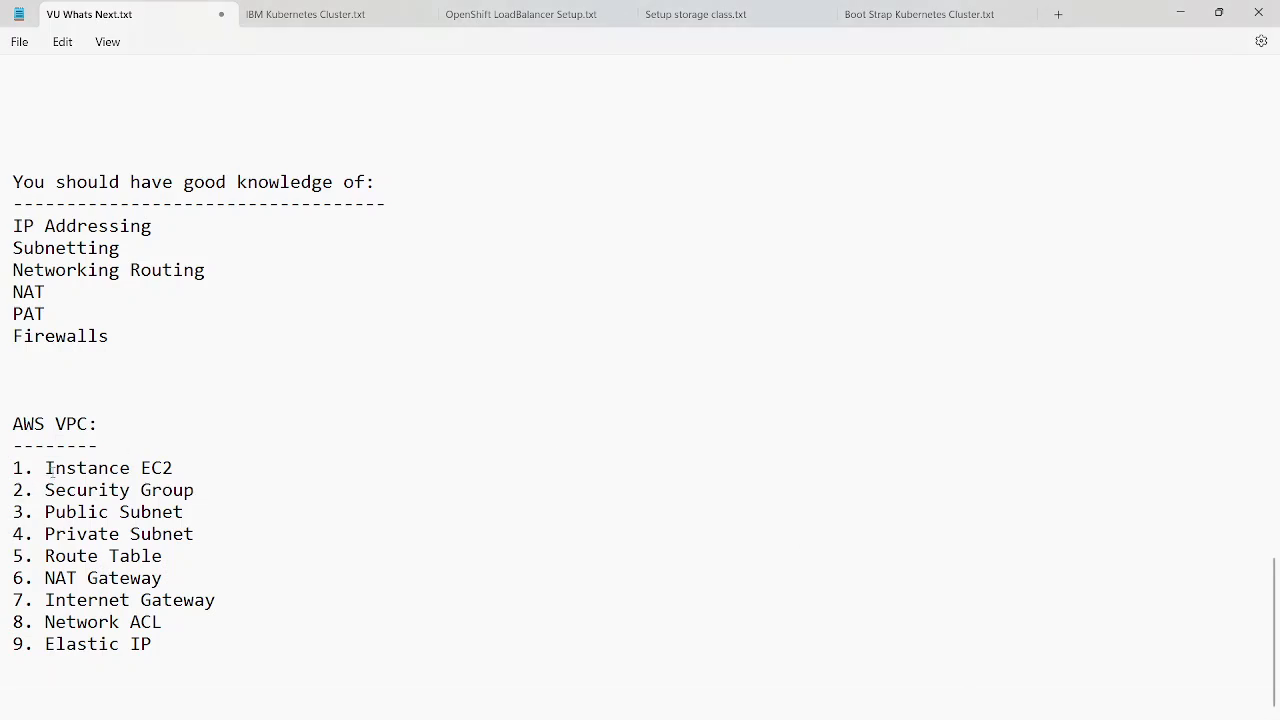
{"action": "left_click_drag", "start_coordinate": [155, 665], "coordinate": [10, 468]}
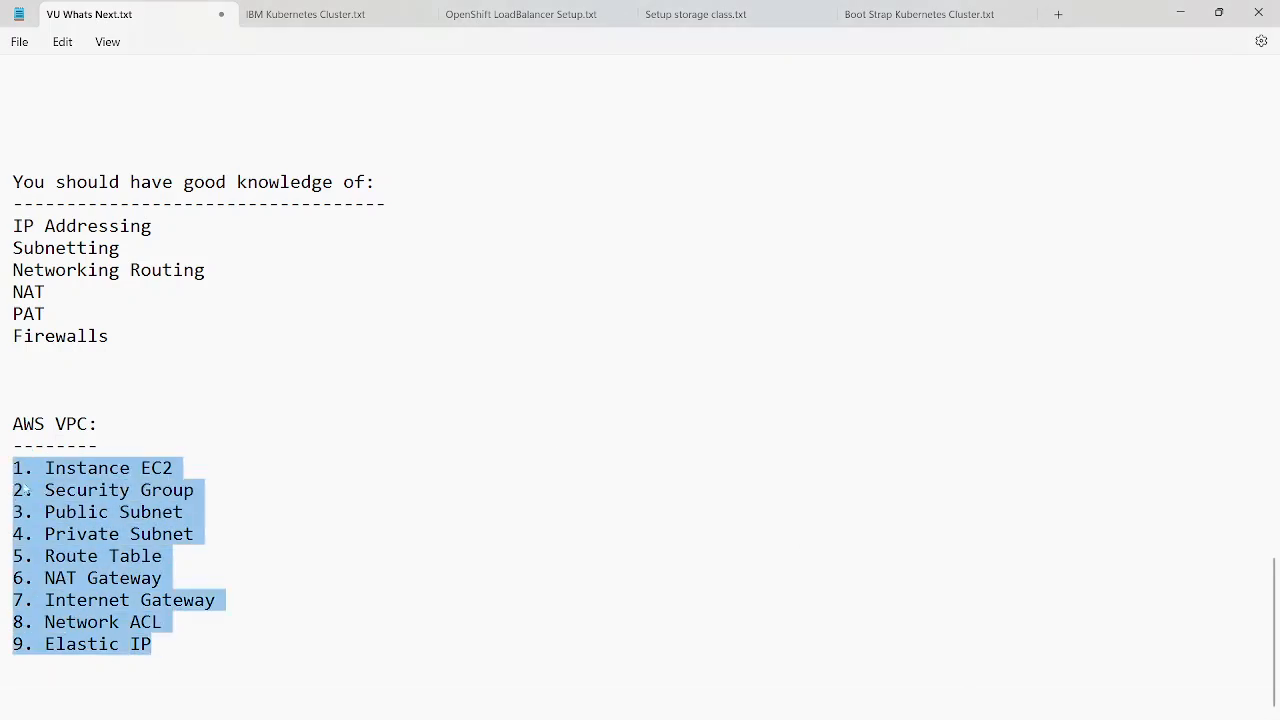
{"action": "left_click", "coordinate": [297, 527]}
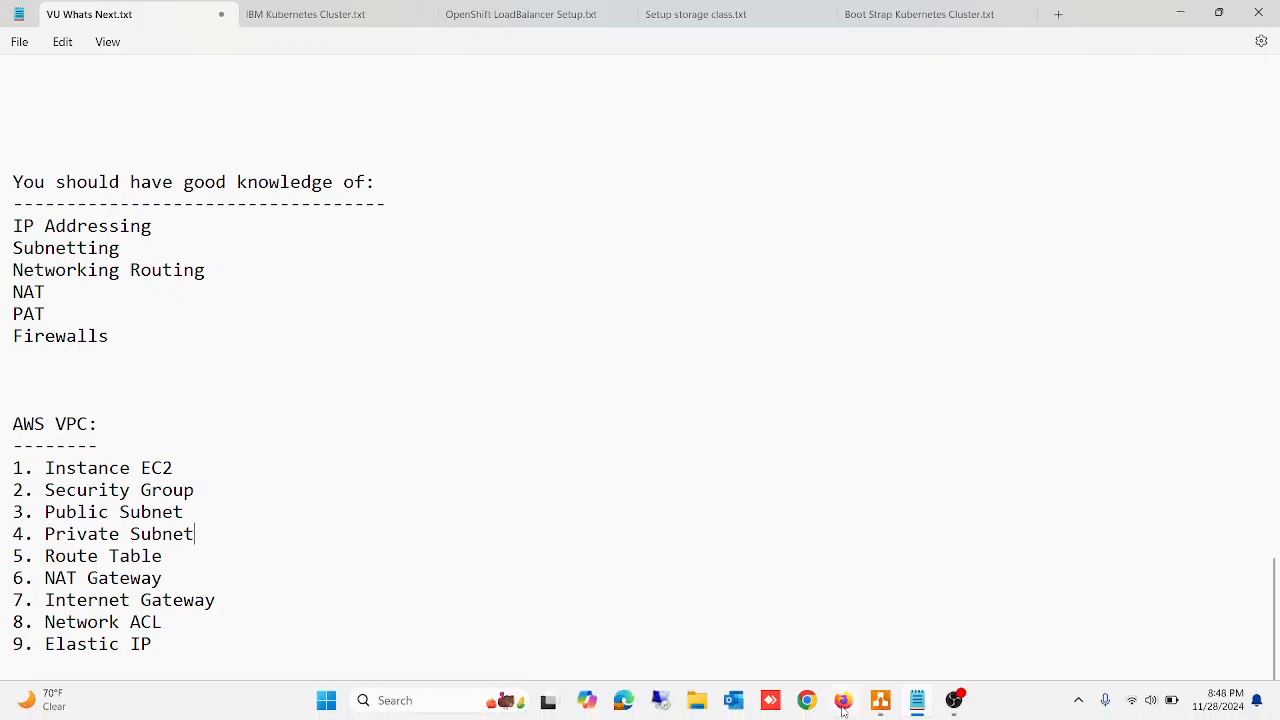
- Return to the AWS console in Firefox, open the VPC creation form, and preview VPC and more before choosing VPC only
{"action": "left_click", "coordinate": [842, 708]}
{"action": "left_click", "coordinate": [1177, 131]}
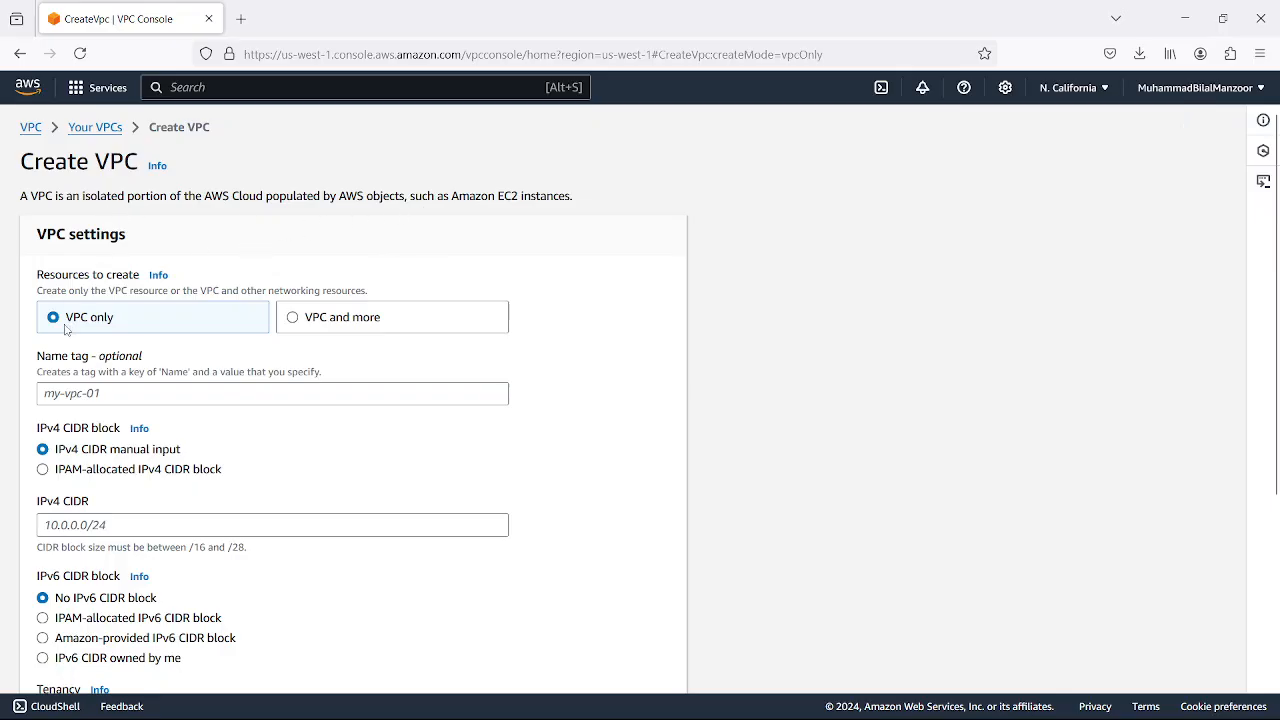
{"action": "left_click", "coordinate": [293, 319]}
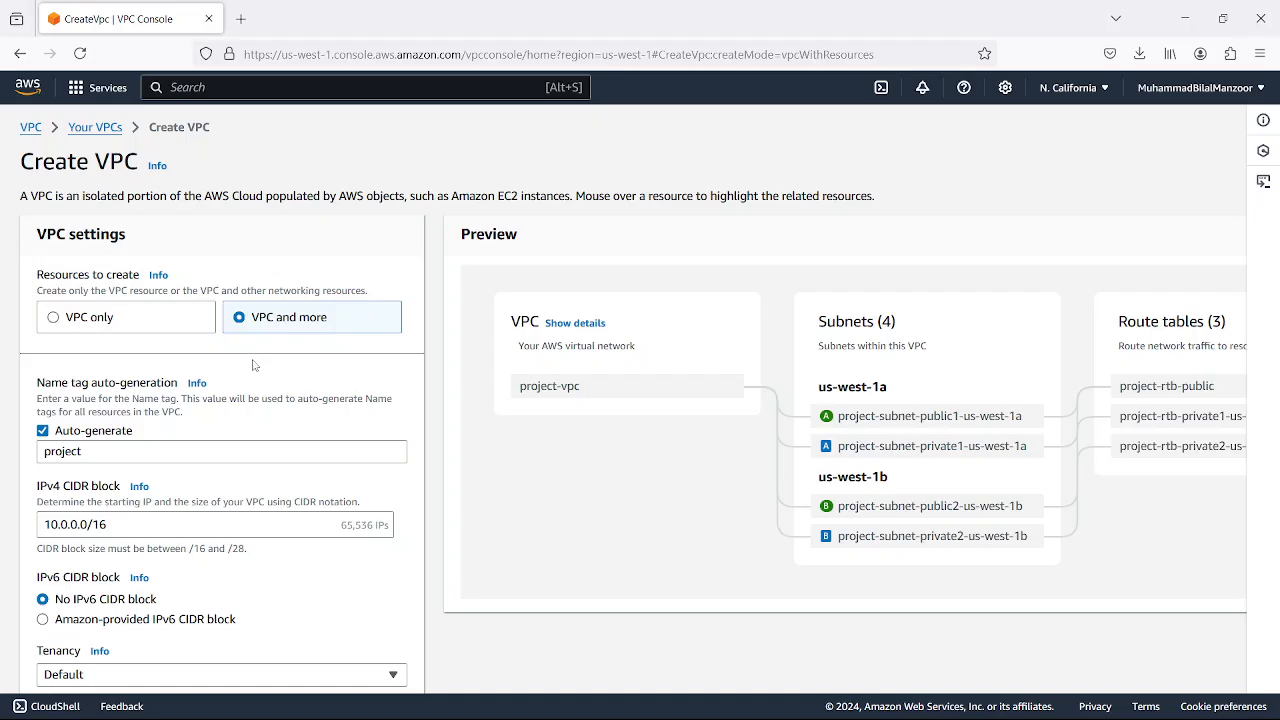
{"action": "left_click", "coordinate": [52, 318]}
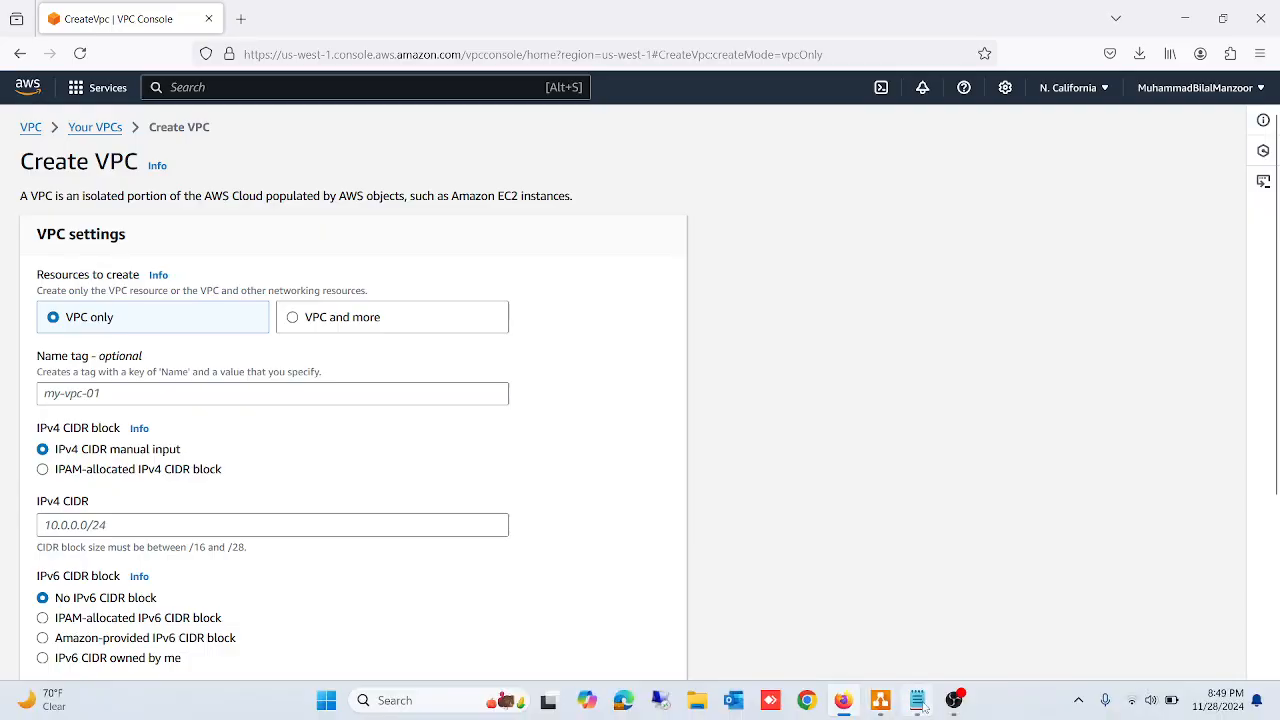
- Switch to the VPC.png diagram in draw.io and examine the Region boundary and the VPC with its 20.20.20.0/24 block
{"action": "left_click", "coordinate": [880, 701]}
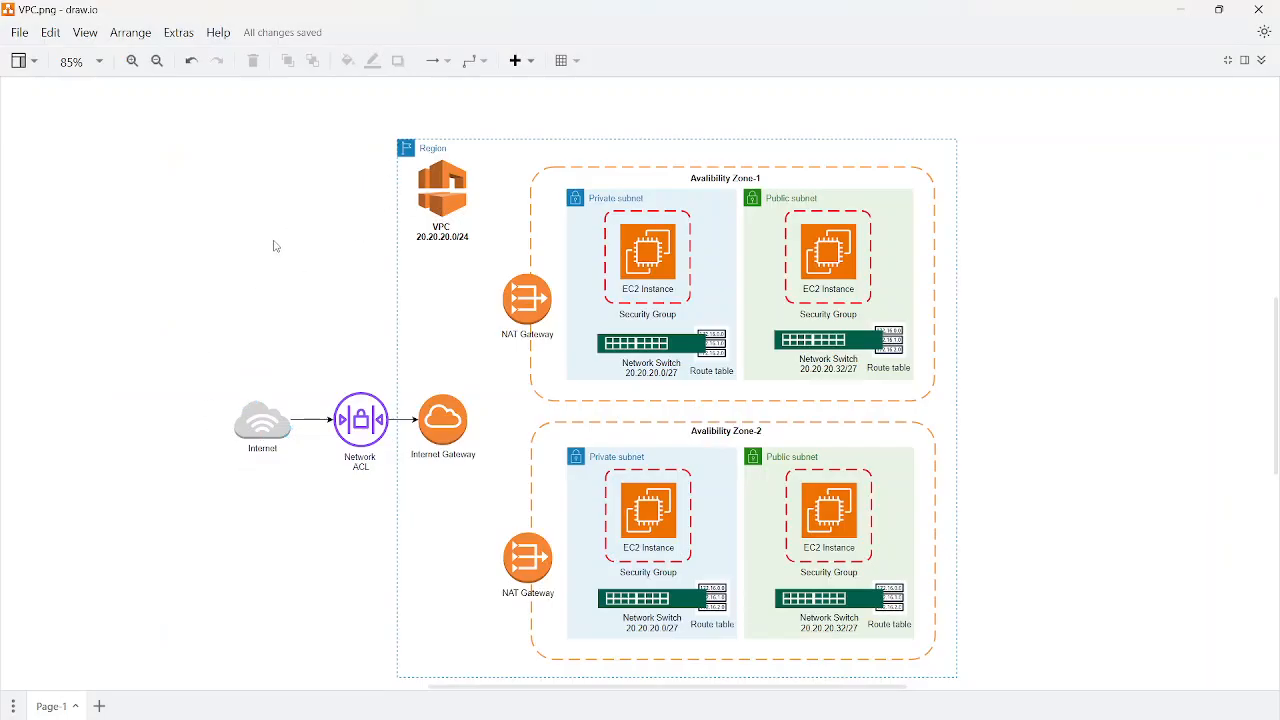
{"action": "scroll", "coordinate": [621, 380], "scroll_direction": "up", "scroll_amount": 1}
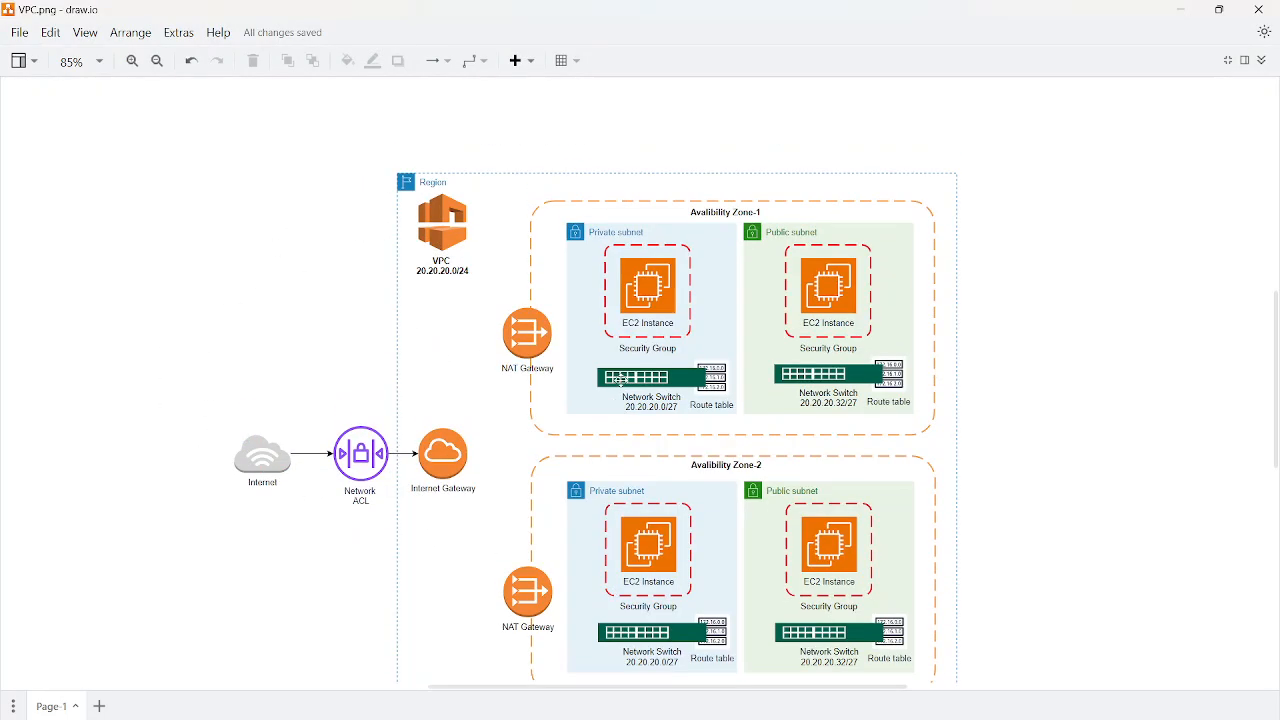
{"action": "scroll", "coordinate": [621, 380], "scroll_direction": "down", "scroll_amount": 1}
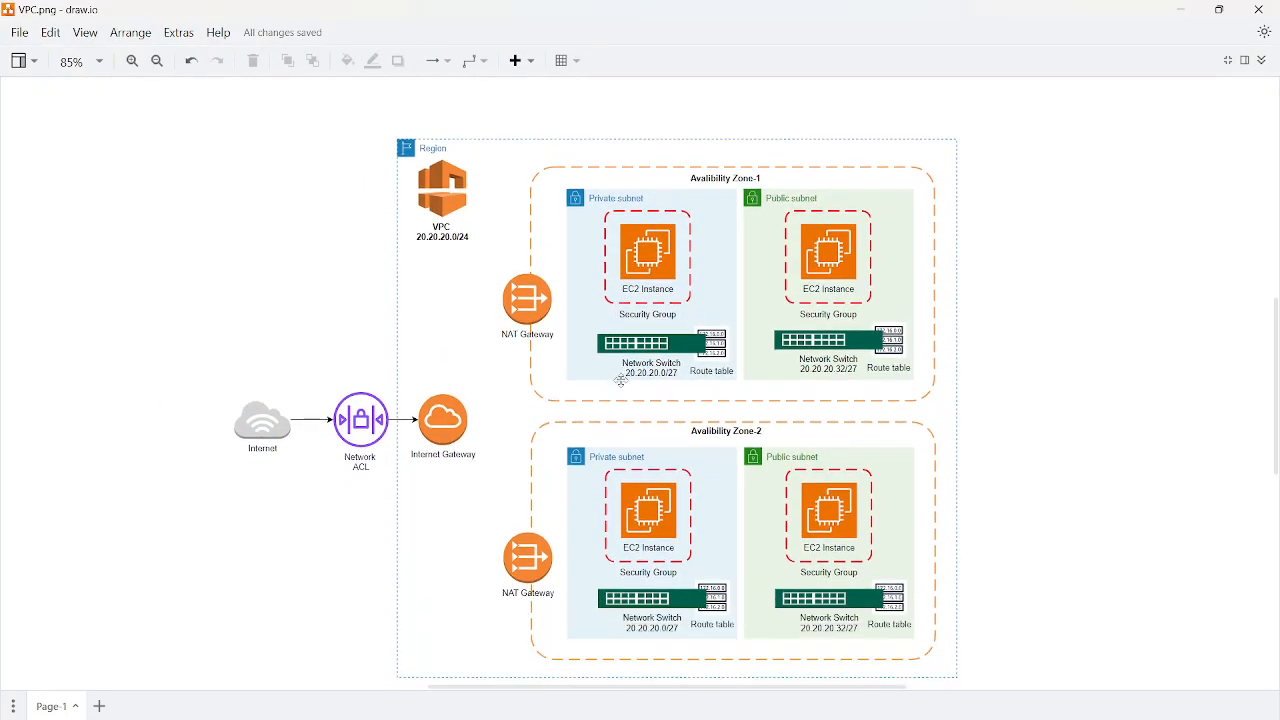
{"action": "left_click", "coordinate": [502, 139]}
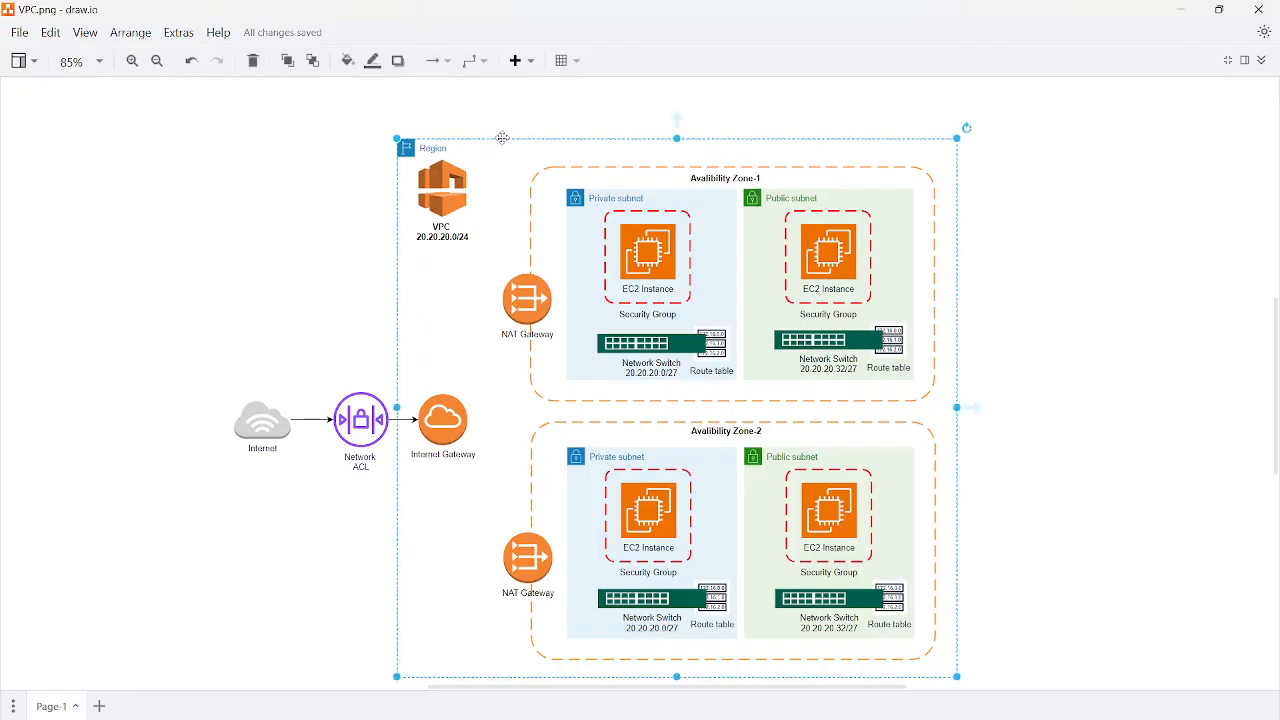
{"action": "left_click", "coordinate": [354, 214]}
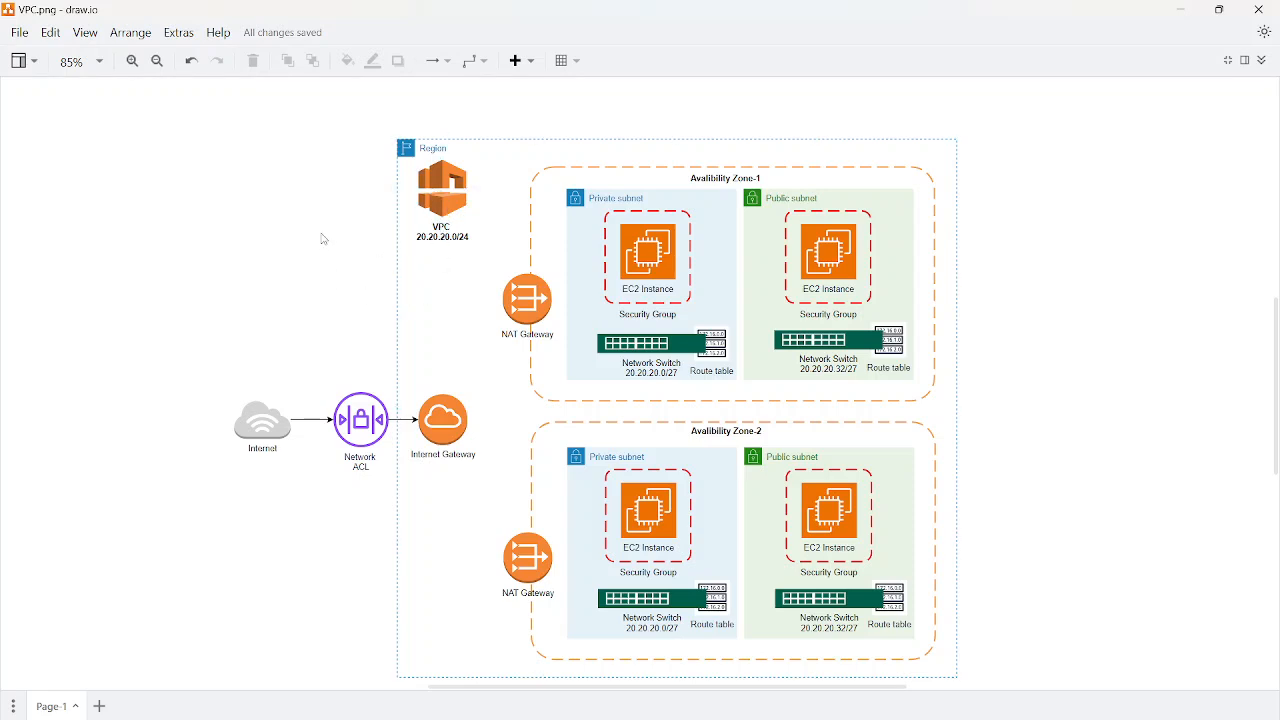
{"action": "left_click", "coordinate": [450, 196]}
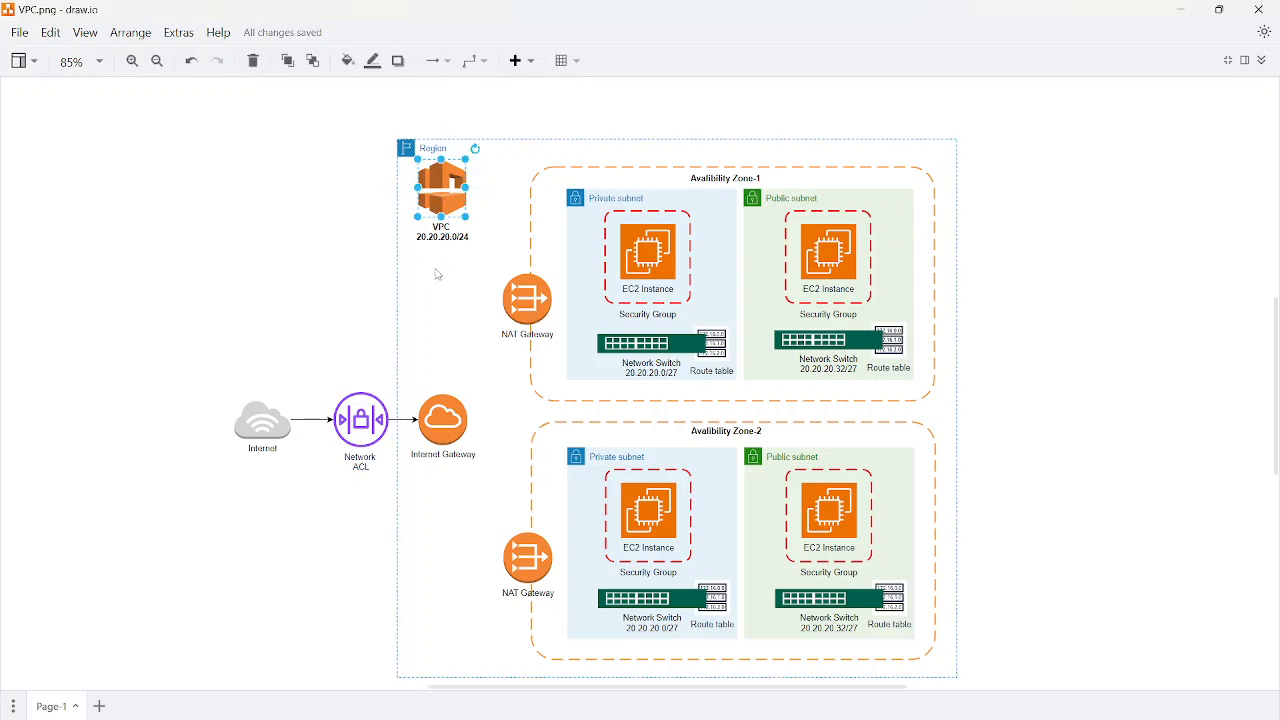
{"action": "left_click", "coordinate": [380, 267]}
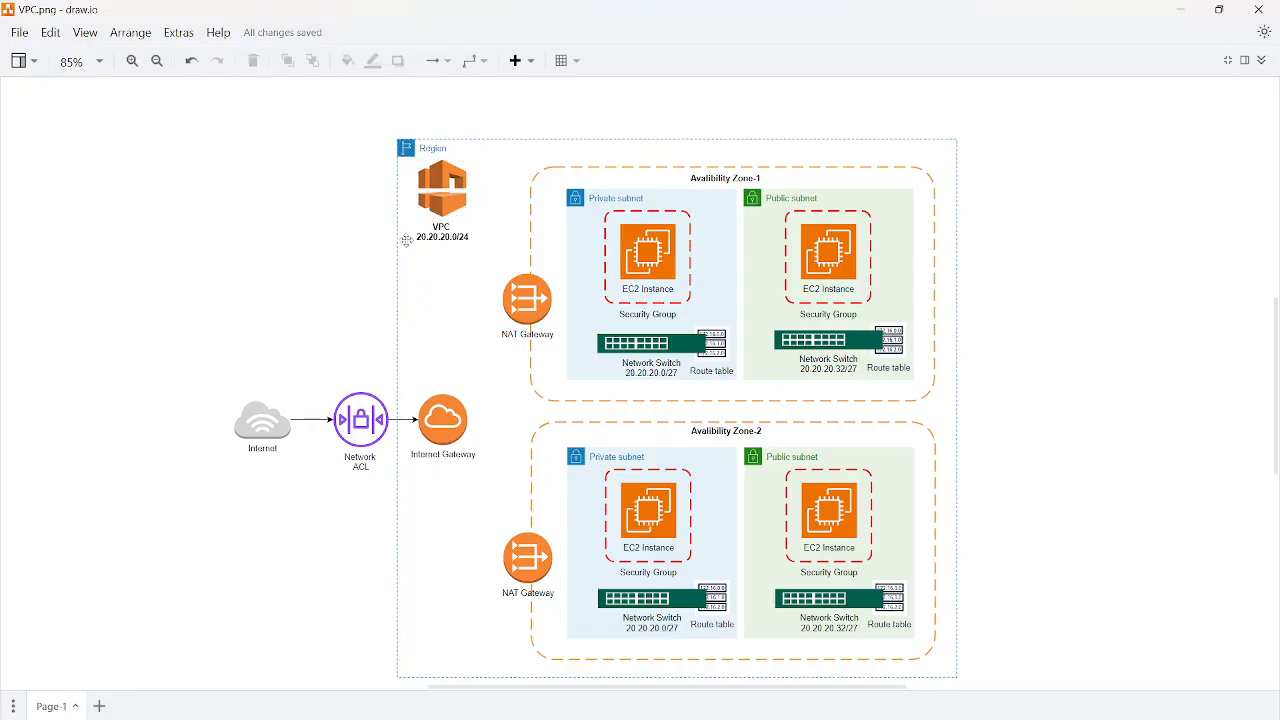
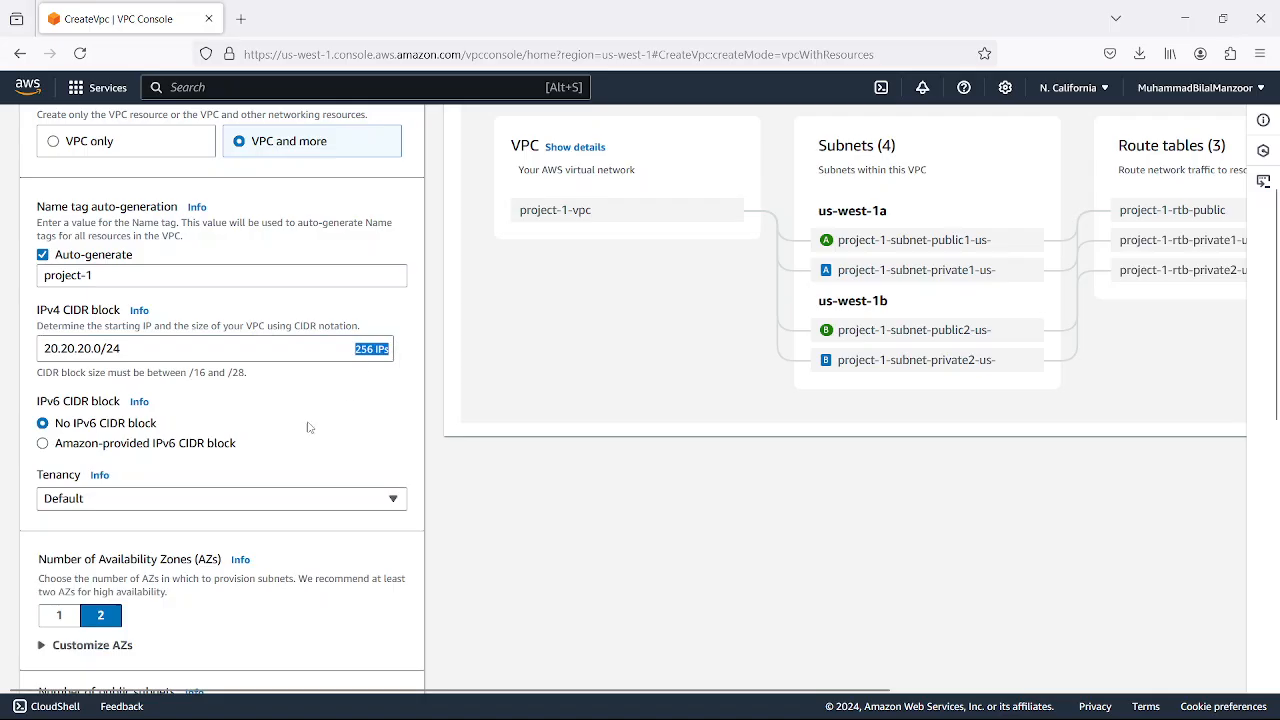
- Inspect the availability zone customization in the VPC form, including the choices for the first zone, and collapse it unchanged
{"action": "left_click", "coordinate": [355, 420]}
{"action": "scroll", "coordinate": [300, 437], "scroll_direction": "down", "scroll_amount": 1}
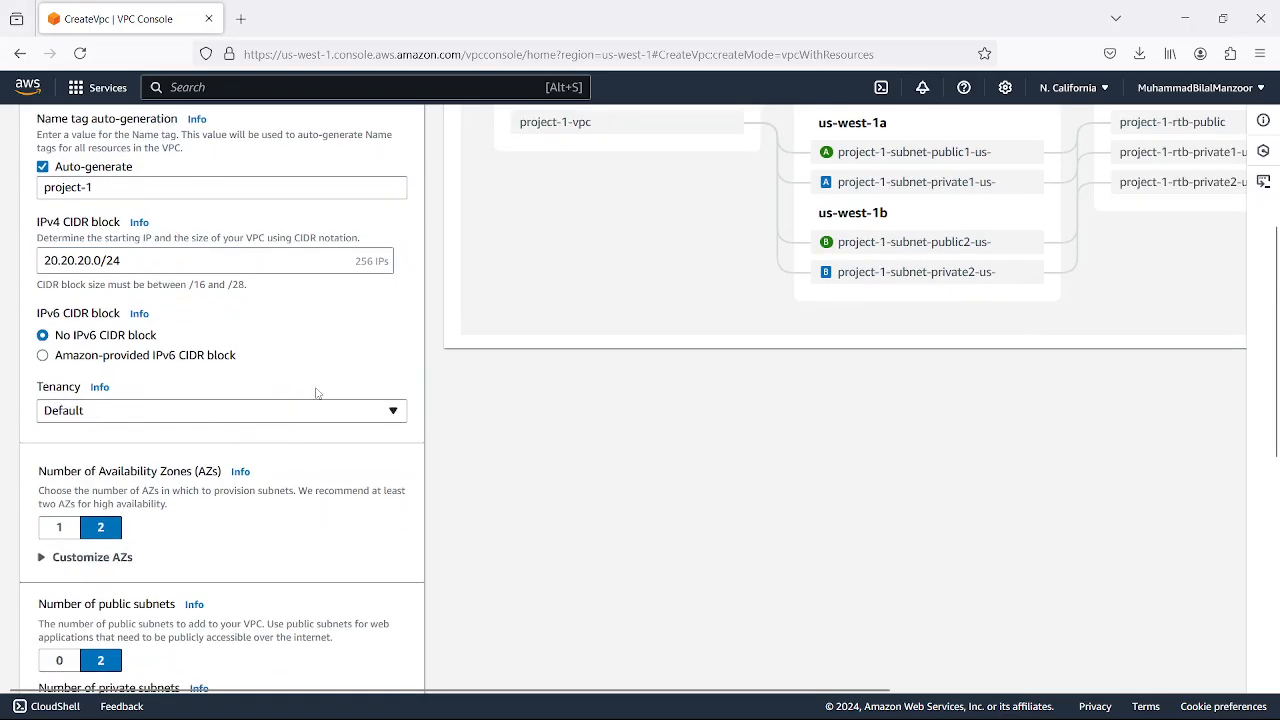
{"action": "scroll", "coordinate": [267, 441], "scroll_direction": "down", "scroll_amount": 1}
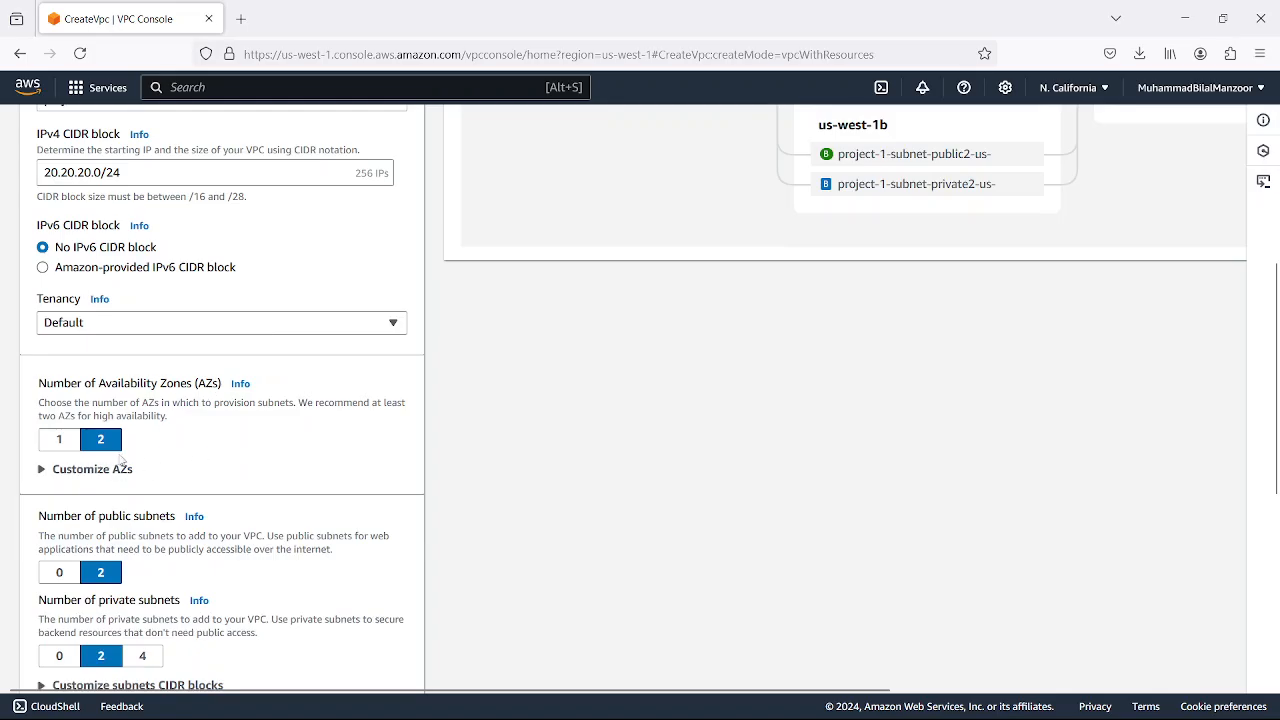
{"action": "left_click", "coordinate": [43, 470]}
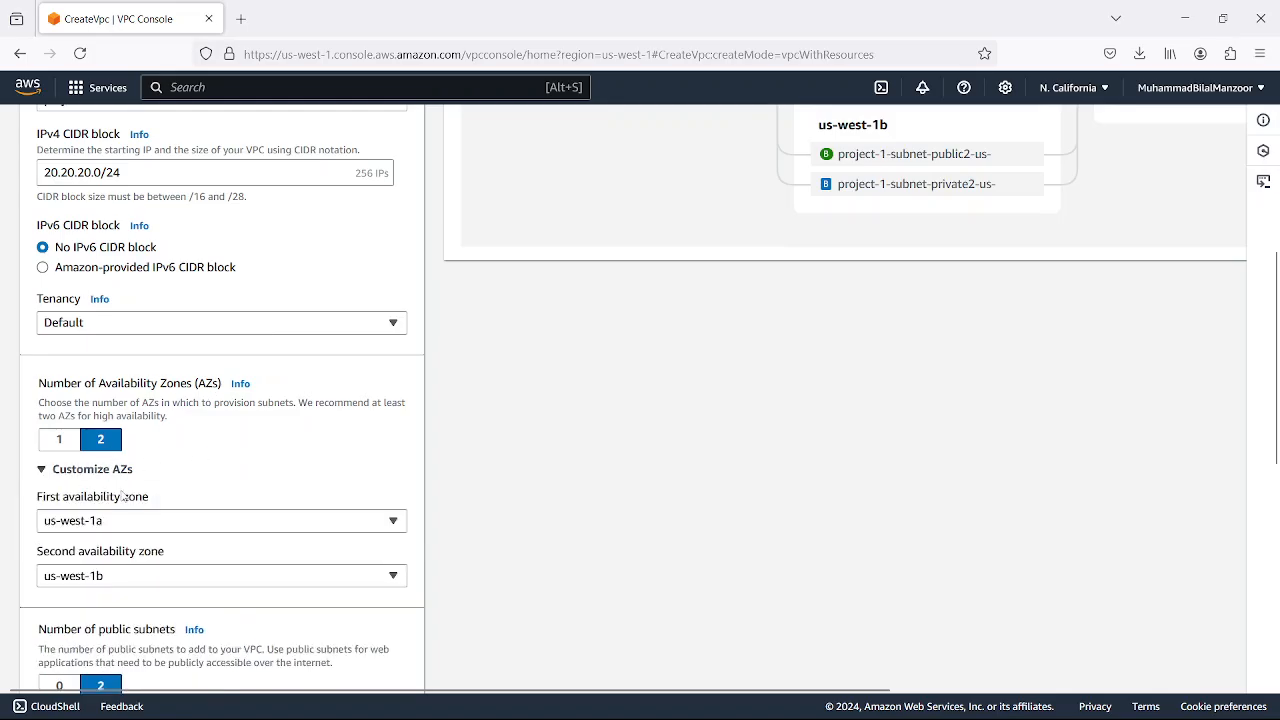
{"action": "left_click", "coordinate": [228, 525]}
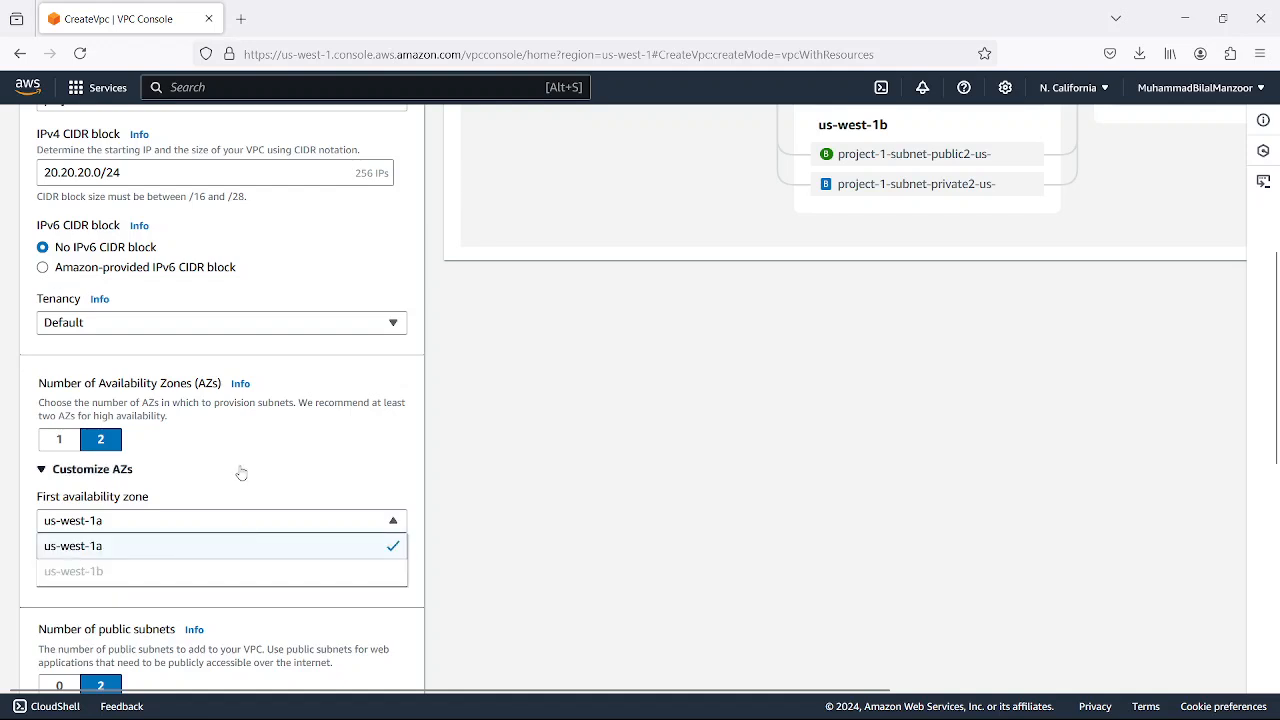
{"action": "left_click", "coordinate": [64, 472]}
{"action": "left_click", "coordinate": [64, 472]}
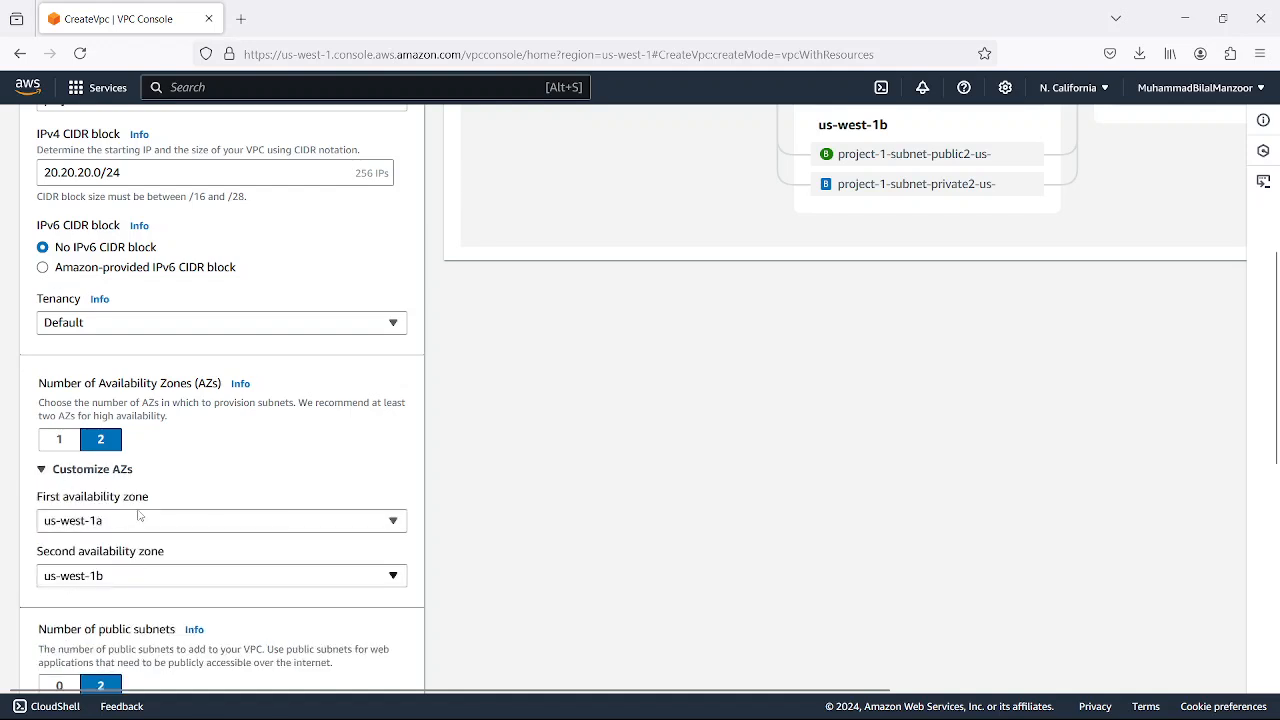
{"action": "left_click", "coordinate": [100, 470]}
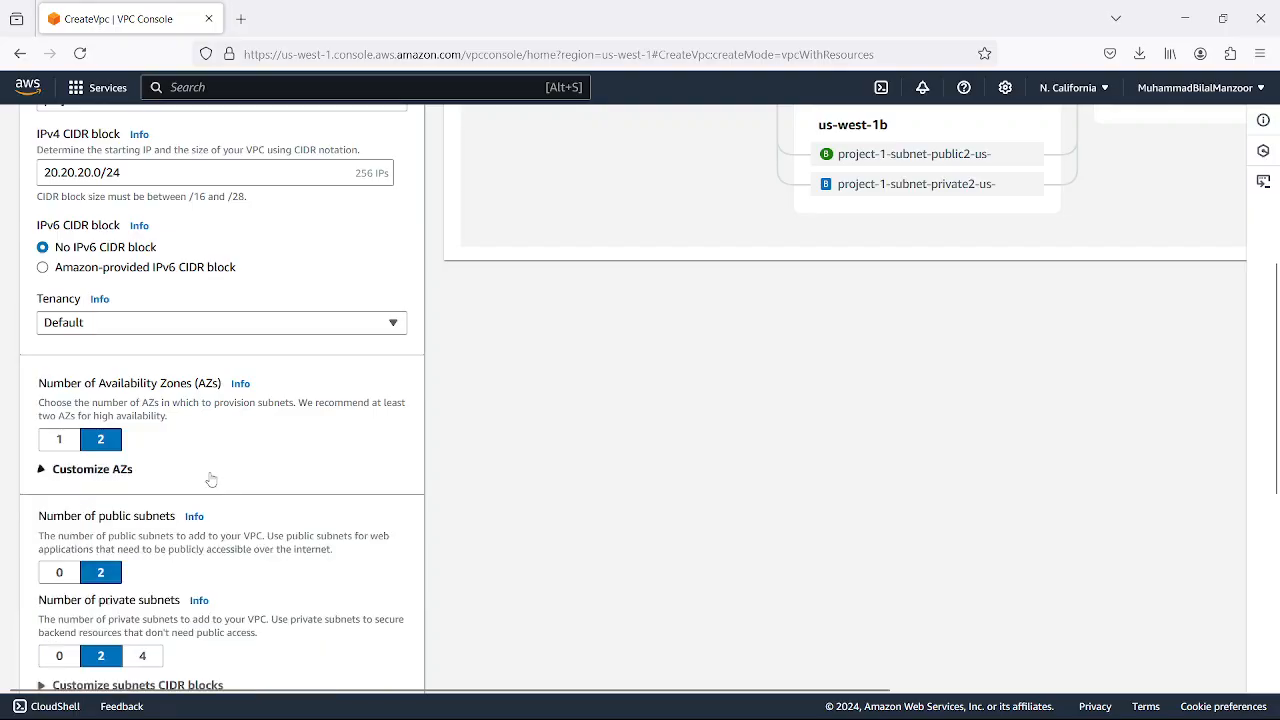
- Try four private subnets, inspect the customizable subnet CIDR blocks, and return to two private subnets
{"action": "scroll", "coordinate": [206, 488], "scroll_direction": "down", "scroll_amount": 3}
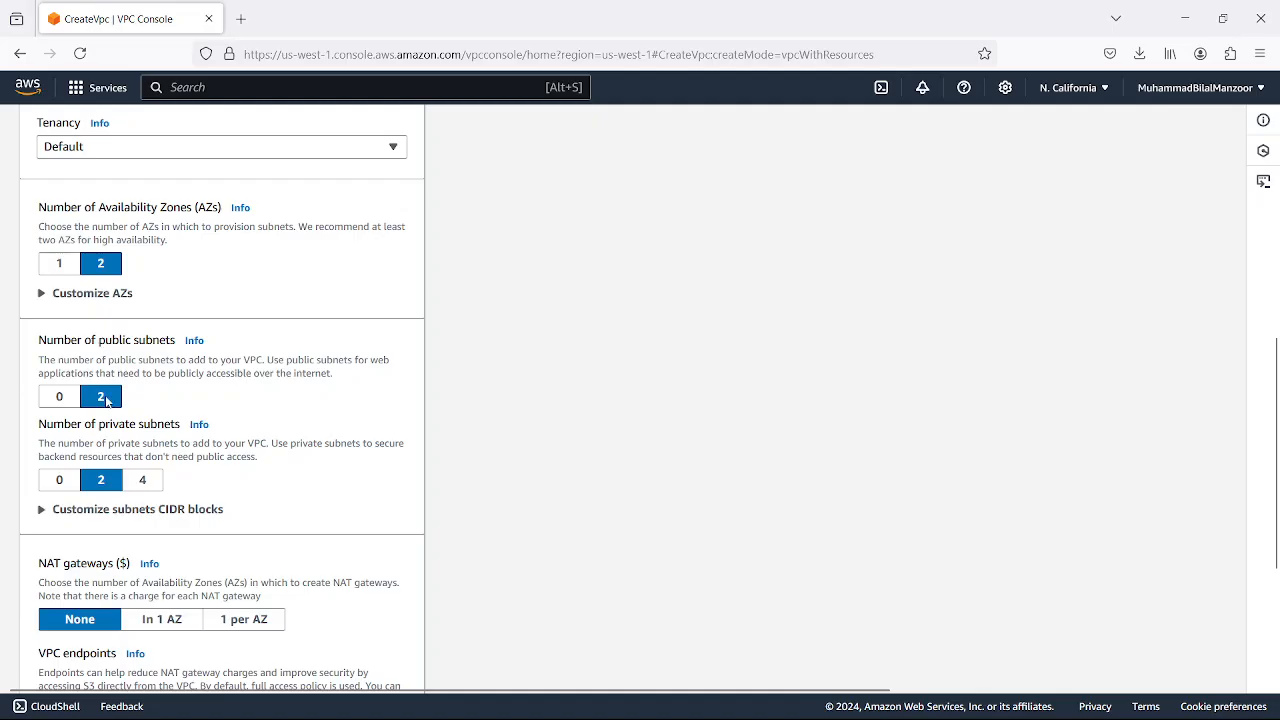
{"action": "scroll", "coordinate": [612, 424], "scroll_direction": "up", "scroll_amount": 5}
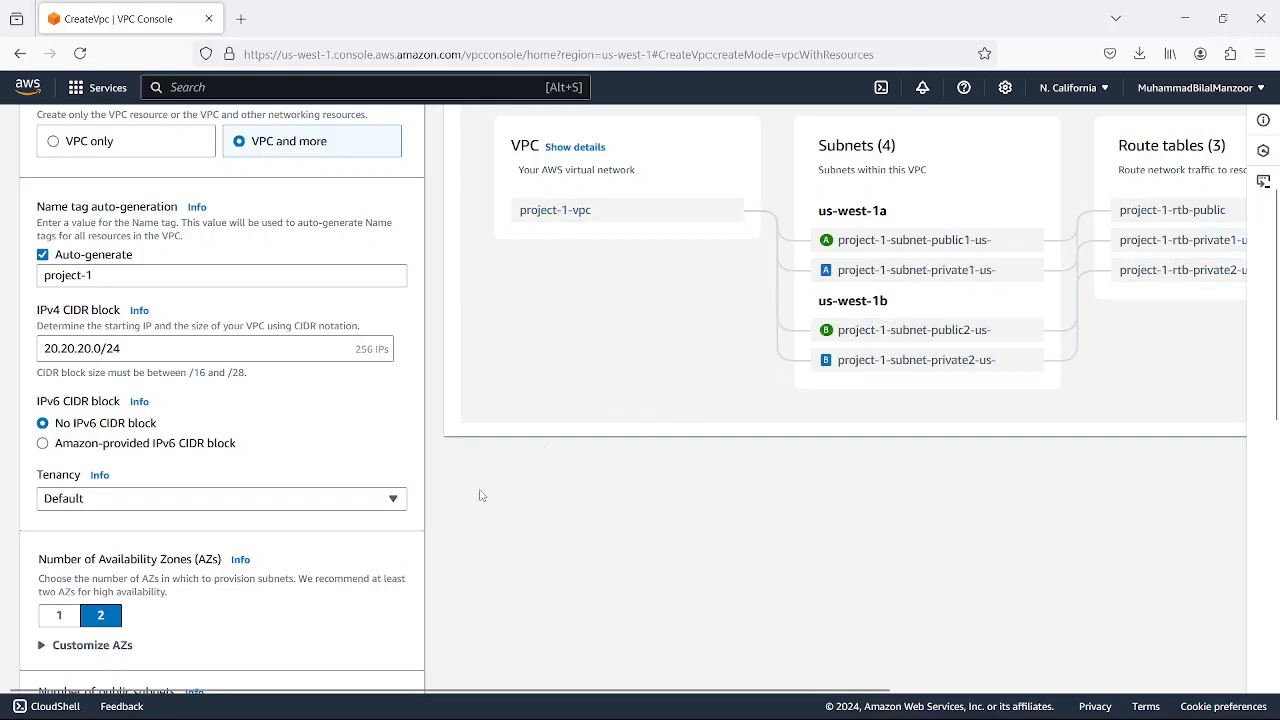
{"action": "scroll", "coordinate": [294, 491], "scroll_direction": "down", "scroll_amount": 5}
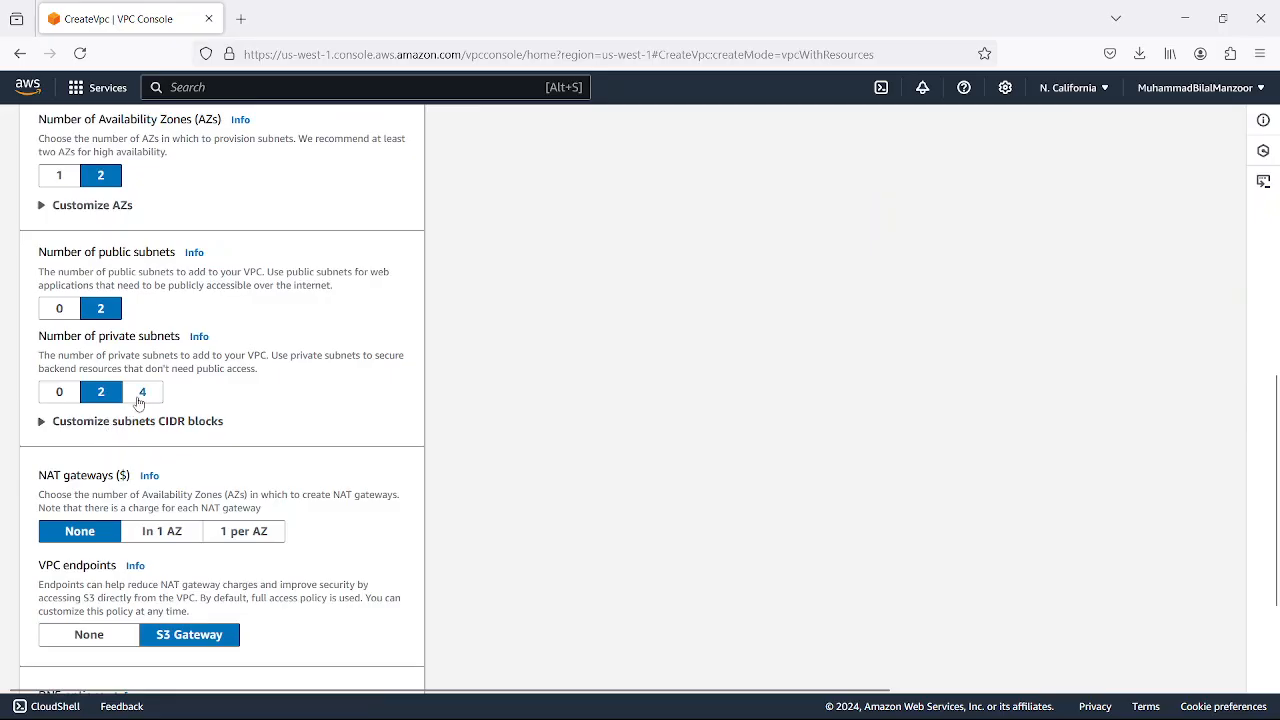
{"action": "left_click", "coordinate": [143, 394]}
{"action": "left_click", "coordinate": [46, 421]}
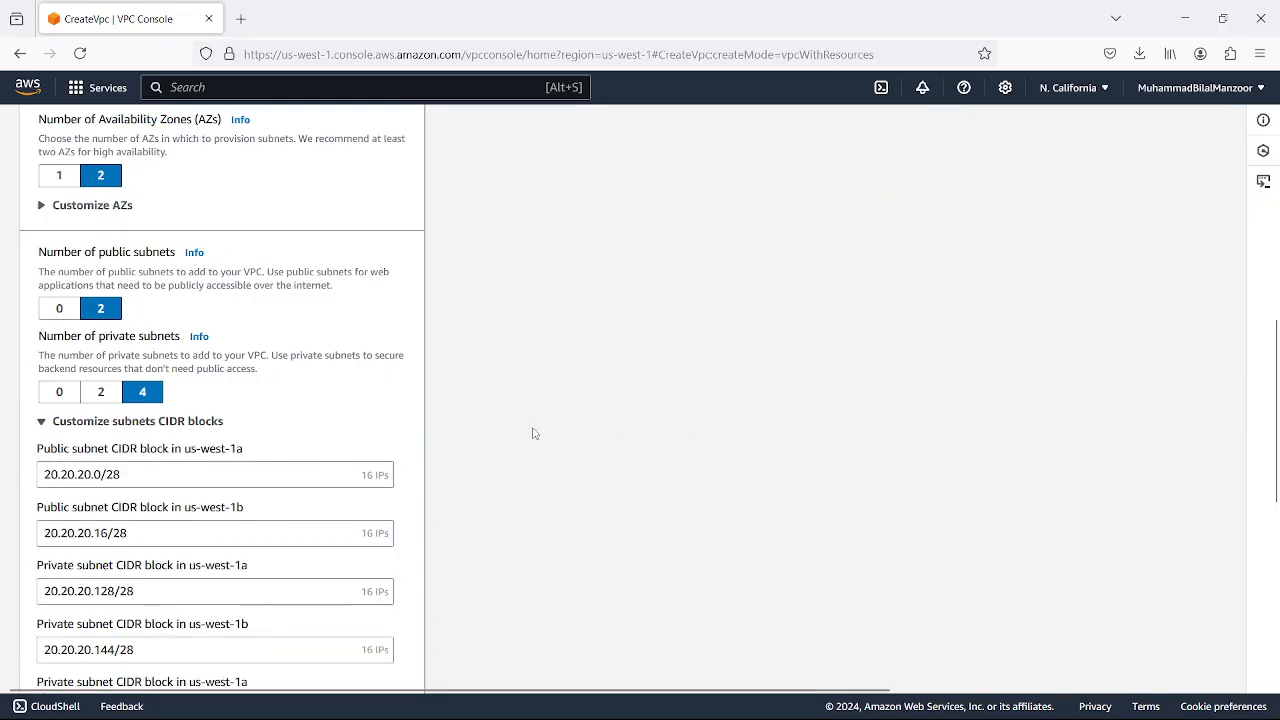
{"action": "scroll", "coordinate": [277, 466], "scroll_direction": "down", "scroll_amount": 3}
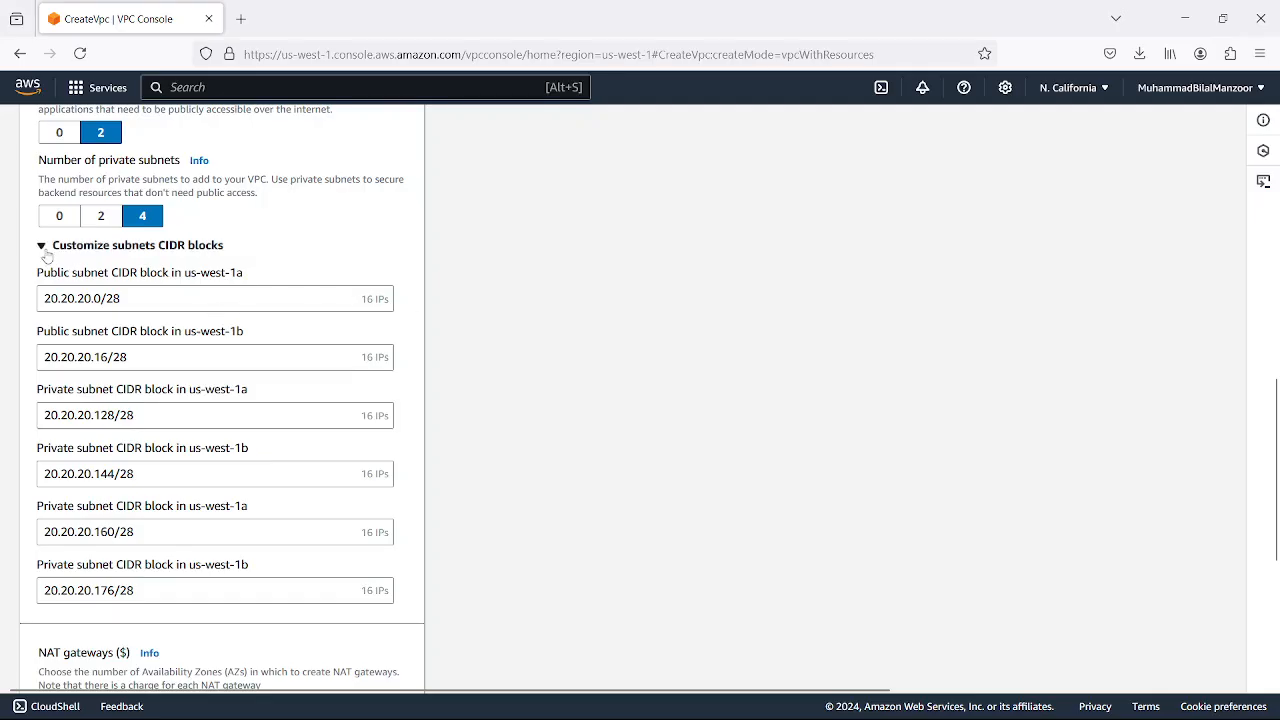
{"action": "left_click", "coordinate": [103, 218]}
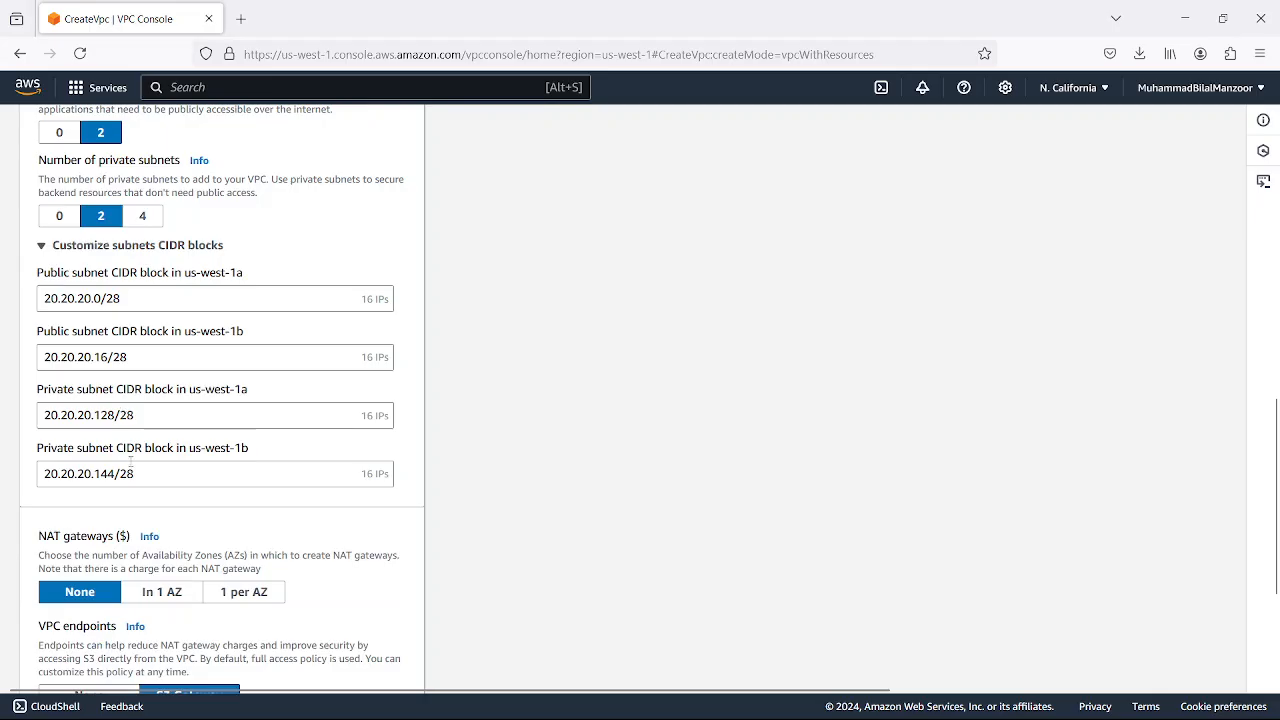
- Try four private subnets again, check the preview and the IPv4 block's address count, and restore two private subnets
{"action": "scroll", "coordinate": [785, 364], "scroll_direction": "up", "scroll_amount": 1}
{"action": "scroll", "coordinate": [785, 364], "scroll_direction": "up", "scroll_amount": 3}
{"action": "scroll", "coordinate": [786, 363], "scroll_direction": "down", "scroll_amount": 3}
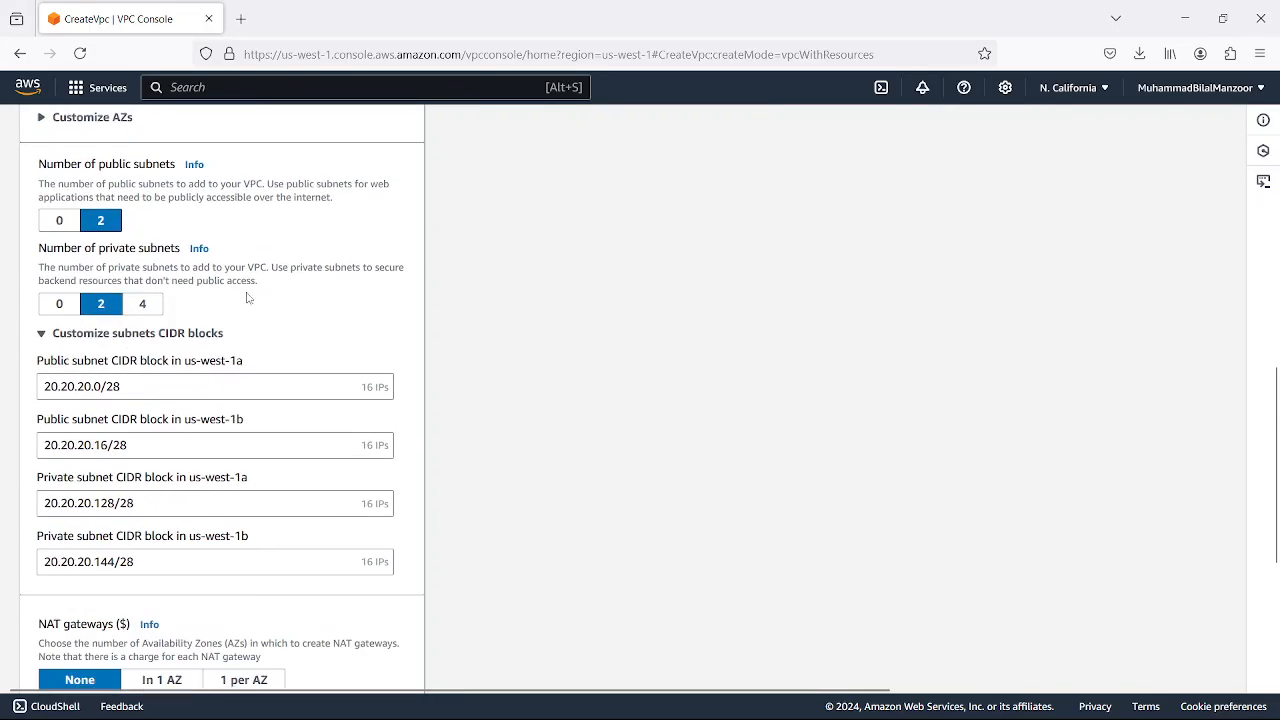
{"action": "left_click", "coordinate": [142, 303]}
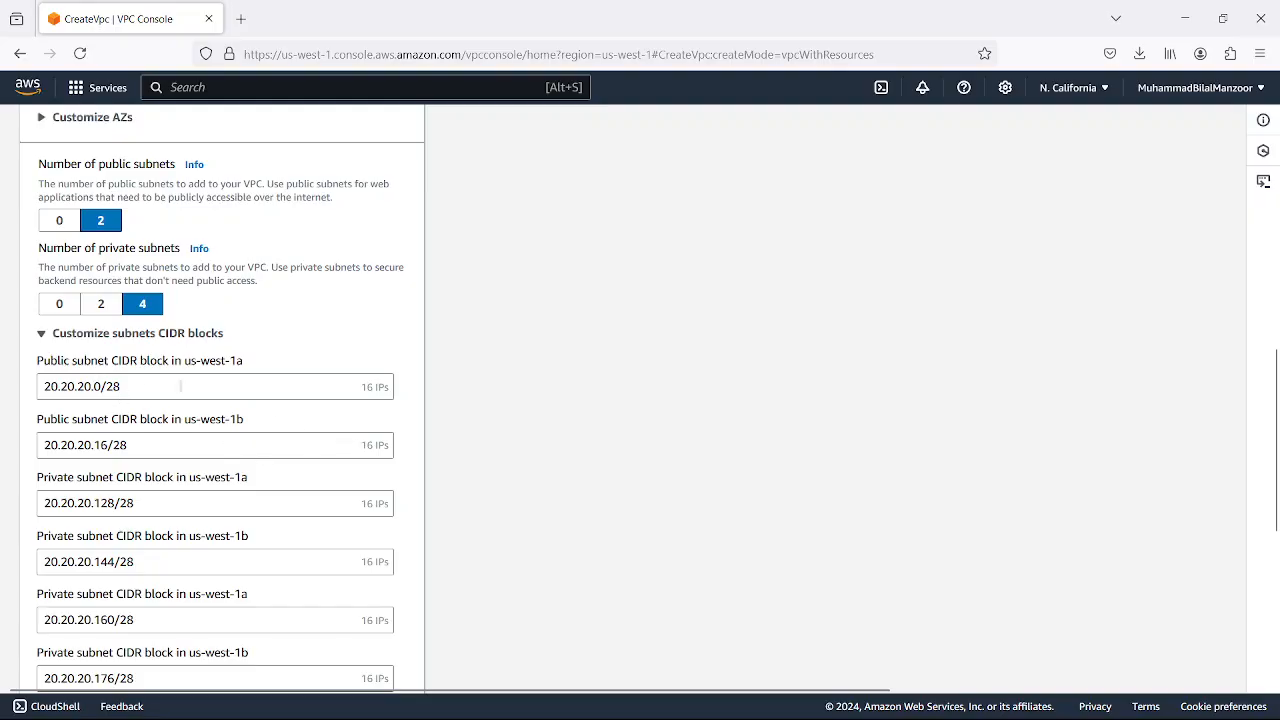
{"action": "scroll", "coordinate": [263, 306], "scroll_direction": "up", "scroll_amount": 5}
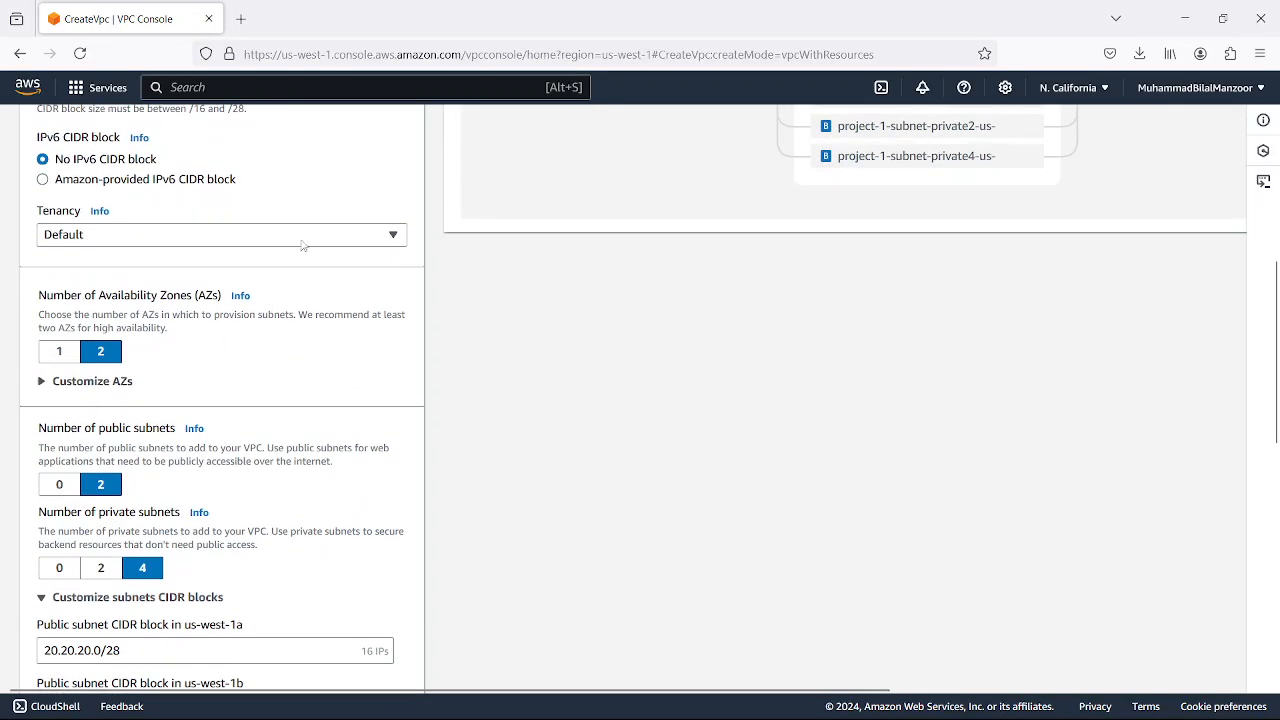
{"action": "scroll", "coordinate": [279, 212], "scroll_direction": "up", "scroll_amount": 3}
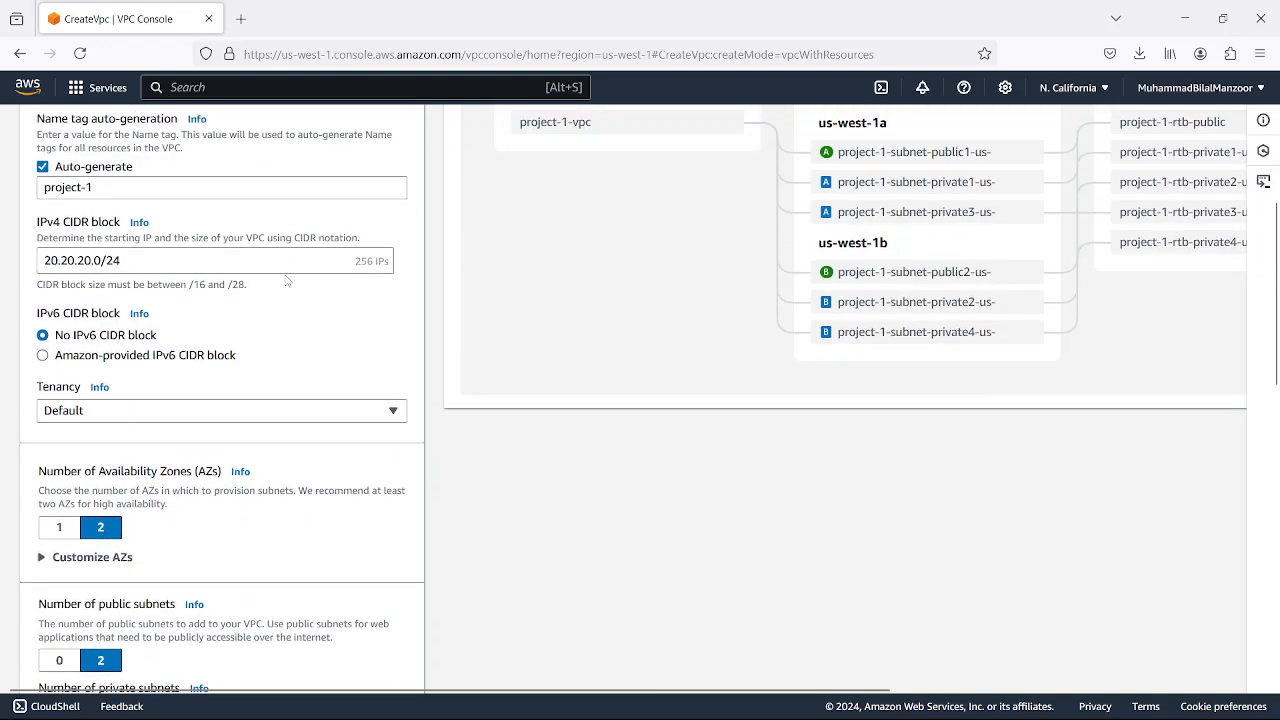
{"action": "double_click", "coordinate": [362, 261]}
{"action": "scroll", "coordinate": [365, 370], "scroll_direction": "down", "scroll_amount": 5}
{"action": "left_click", "coordinate": [98, 216]}
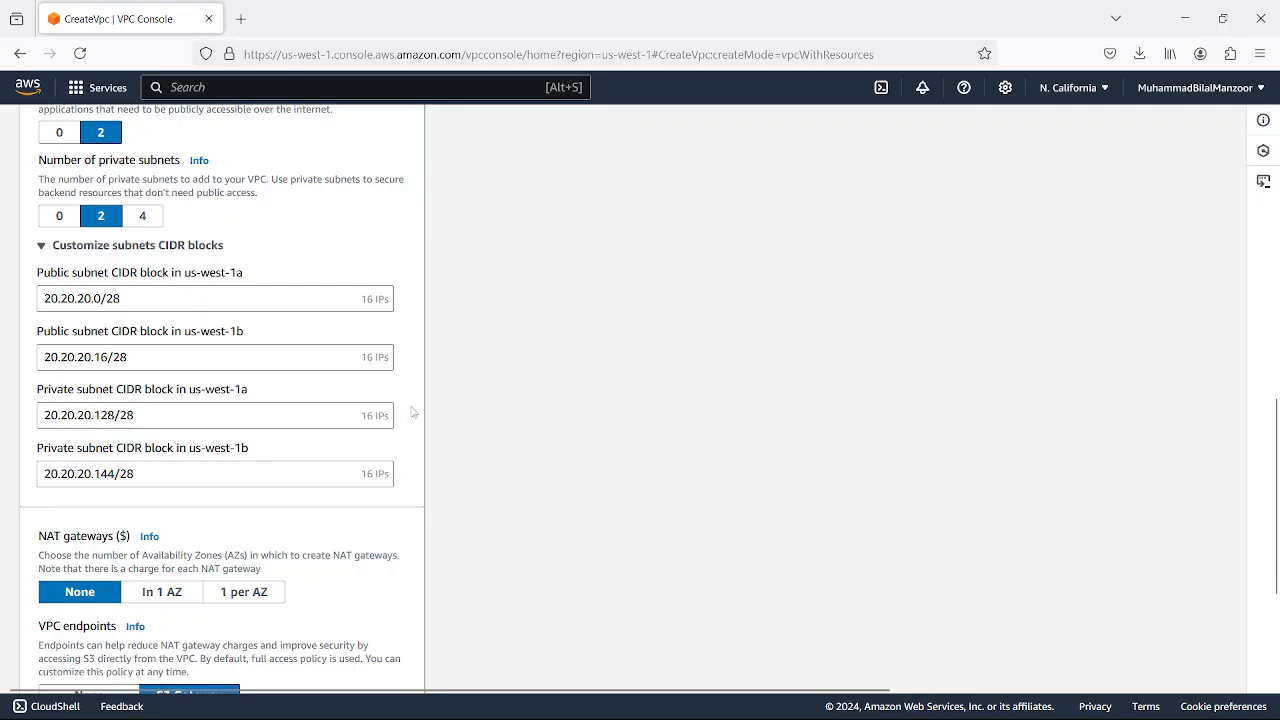
- Check the four-subnet preview and the NAT gateway options, and set VPC endpoints to None
{"action": "scroll", "coordinate": [711, 329], "scroll_direction": "up", "scroll_amount": 8}
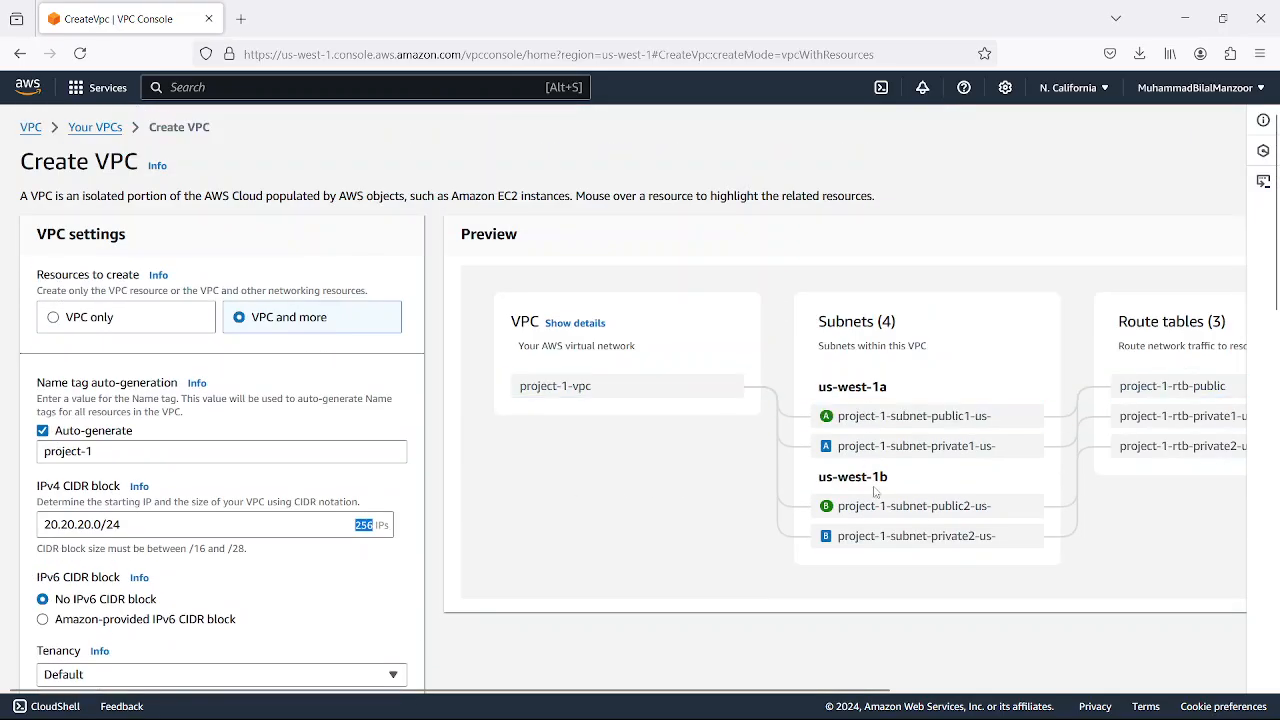
{"action": "scroll", "coordinate": [514, 523], "scroll_direction": "down", "scroll_amount": 8}
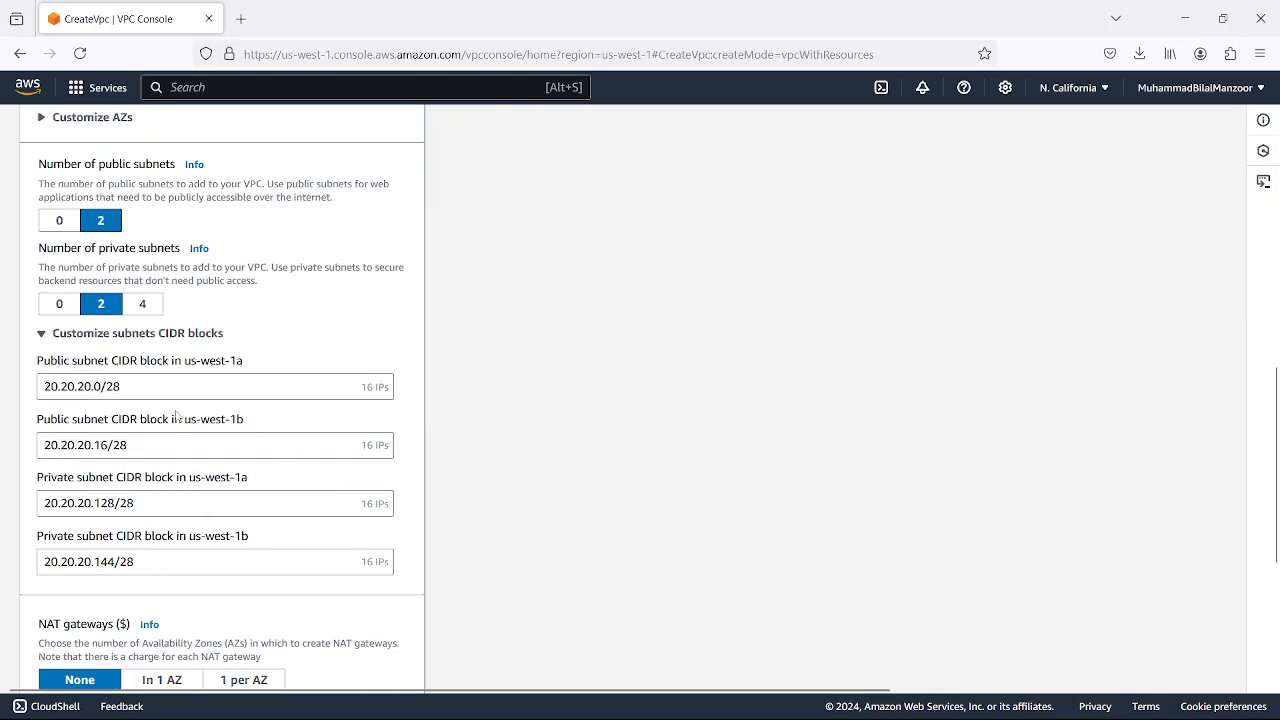
{"action": "scroll", "coordinate": [177, 417], "scroll_direction": "down", "scroll_amount": 3}
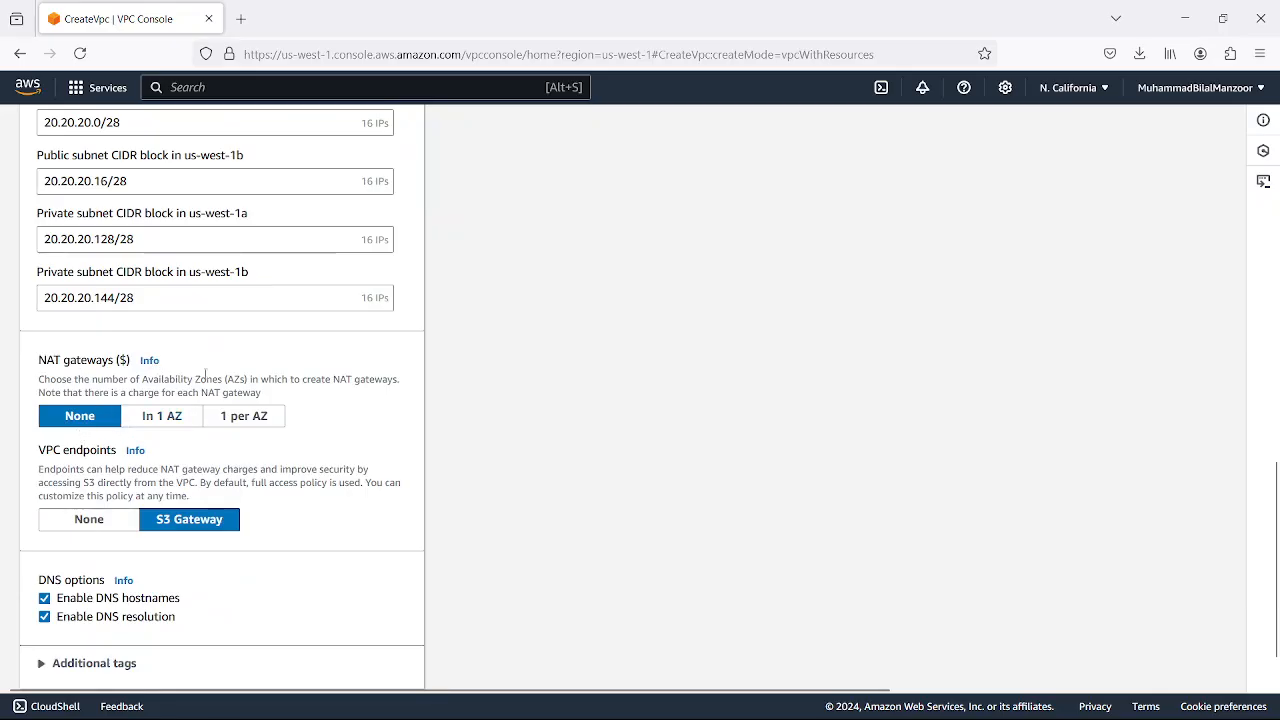
{"action": "scroll", "coordinate": [334, 436], "scroll_direction": "down", "scroll_amount": 1}
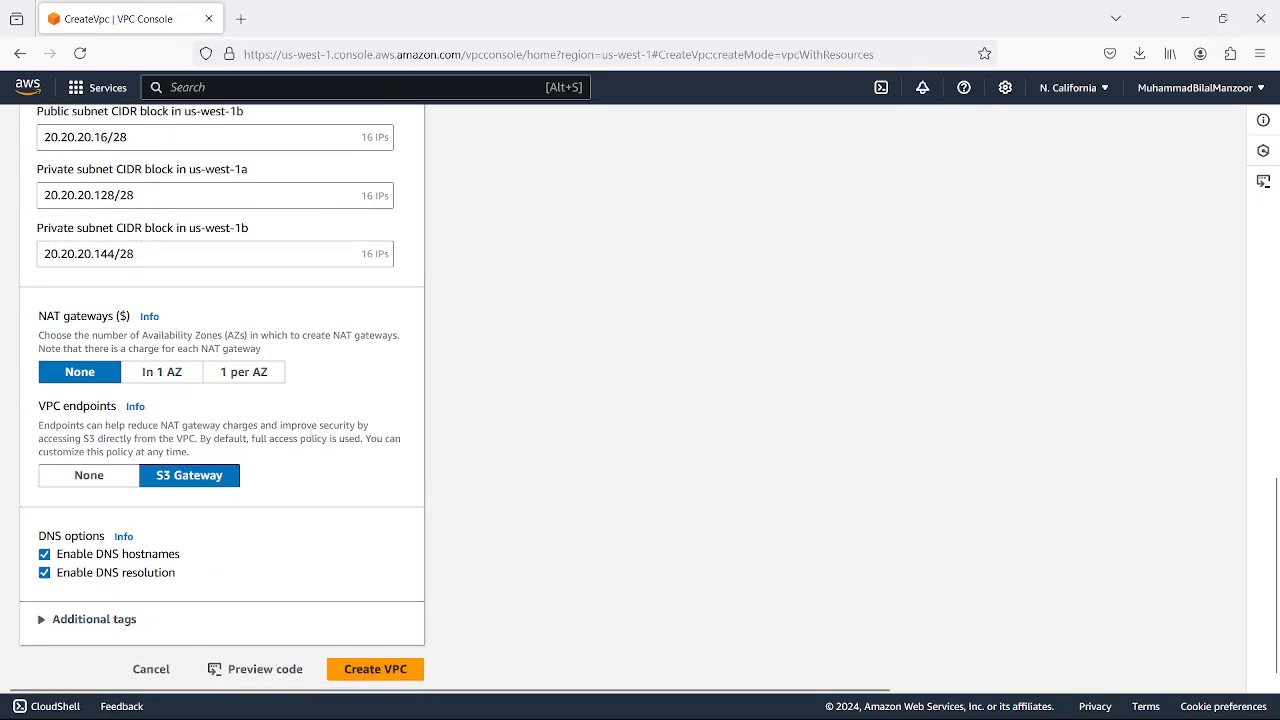
{"action": "left_click", "coordinate": [80, 476]}
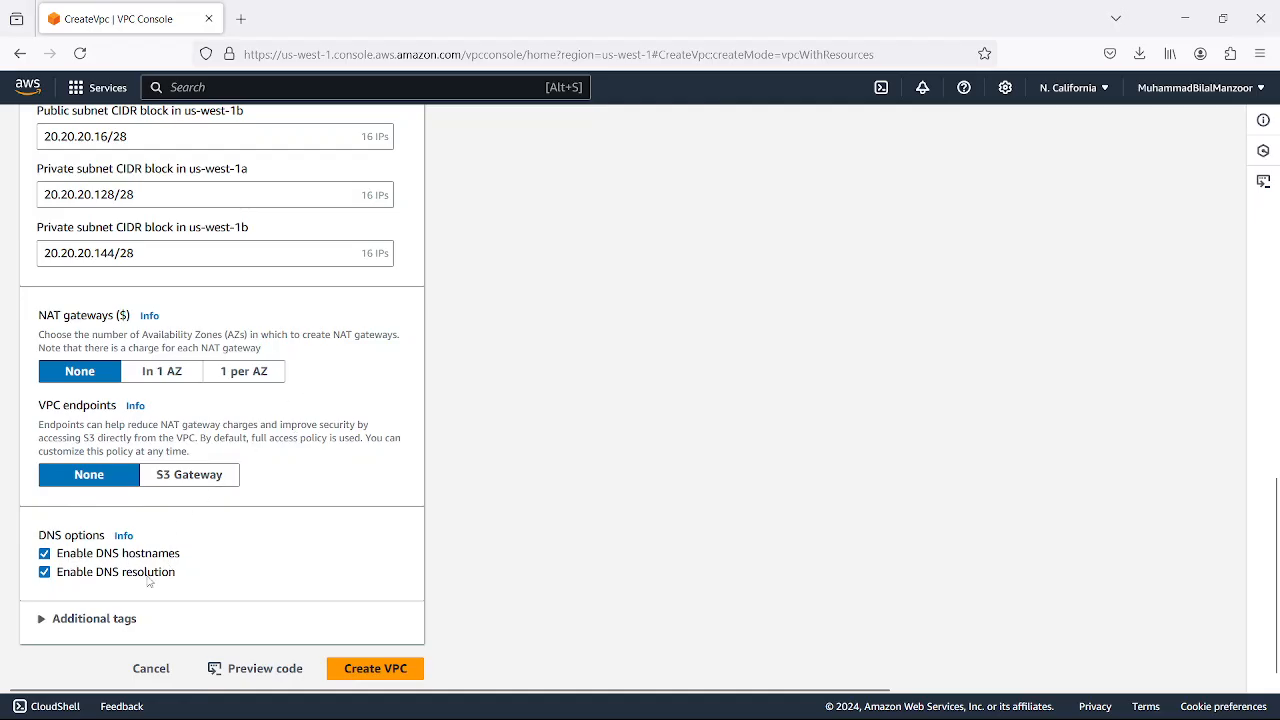
- Review the whole VPC configuration and examine its resource preview, from subnets to route tables and network connections
{"action": "scroll", "coordinate": [700, 389], "scroll_direction": "up", "scroll_amount": 15}
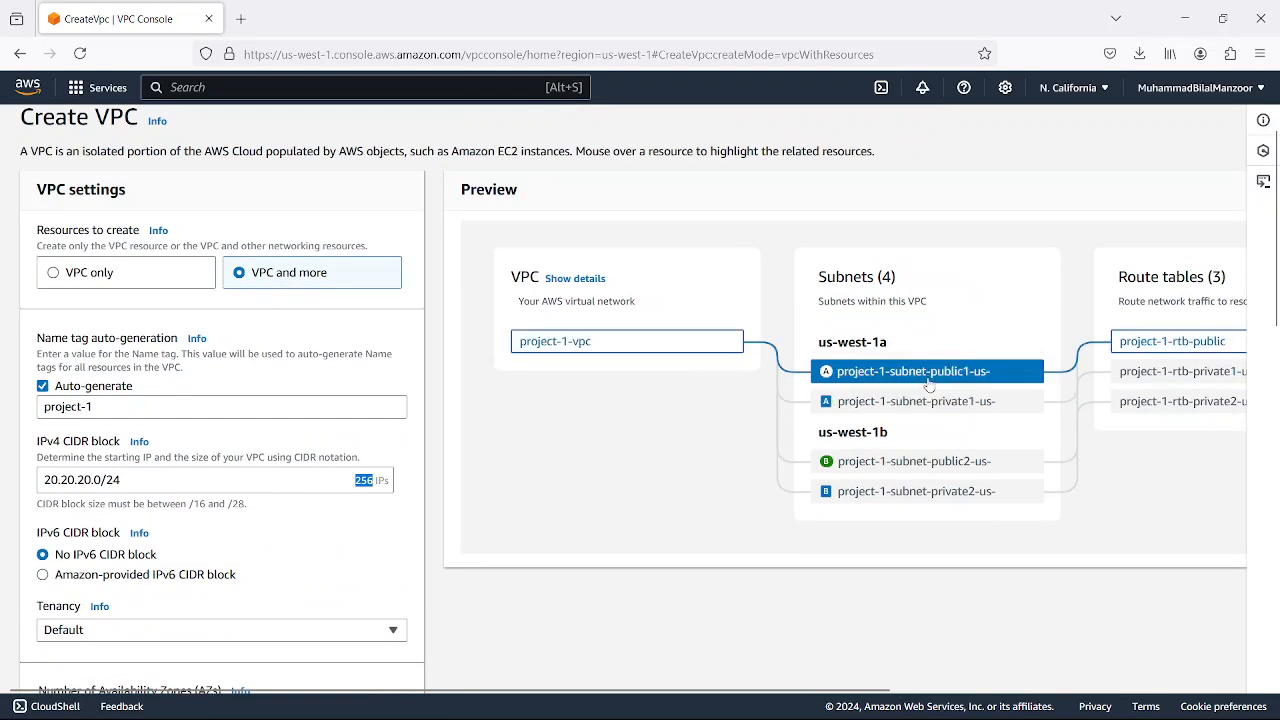
{"action": "scroll", "coordinate": [558, 500], "scroll_direction": "down", "scroll_amount": 6}
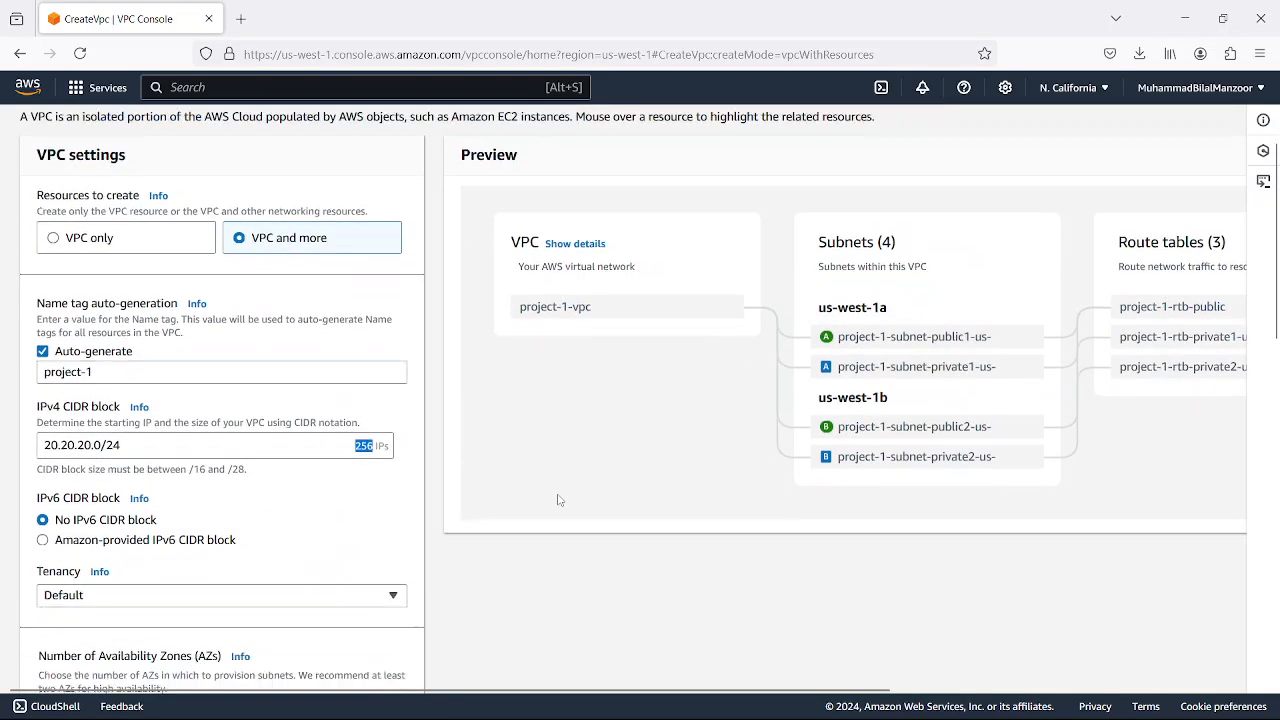
{"action": "scroll", "coordinate": [558, 500], "scroll_direction": "down", "scroll_amount": 2}
{"action": "scroll", "coordinate": [556, 500], "scroll_direction": "down", "scroll_amount": 2}
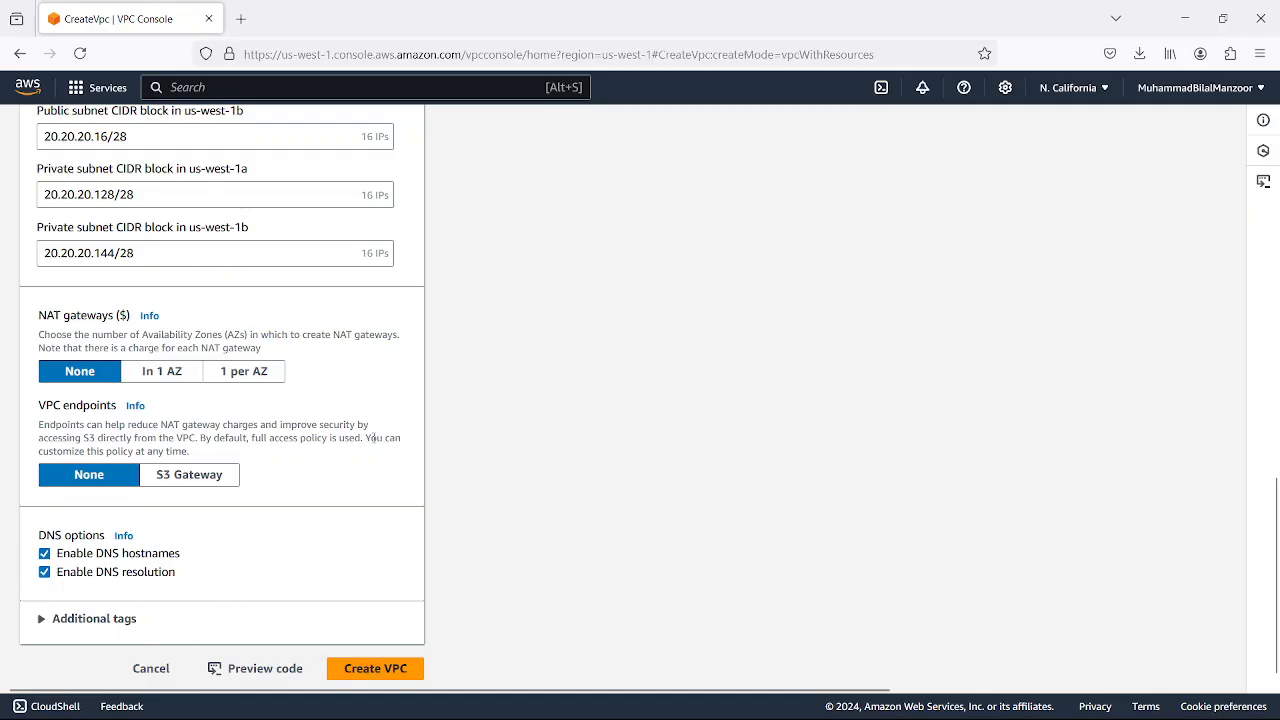
{"action": "scroll", "coordinate": [391, 437], "scroll_direction": "up", "scroll_amount": 15}
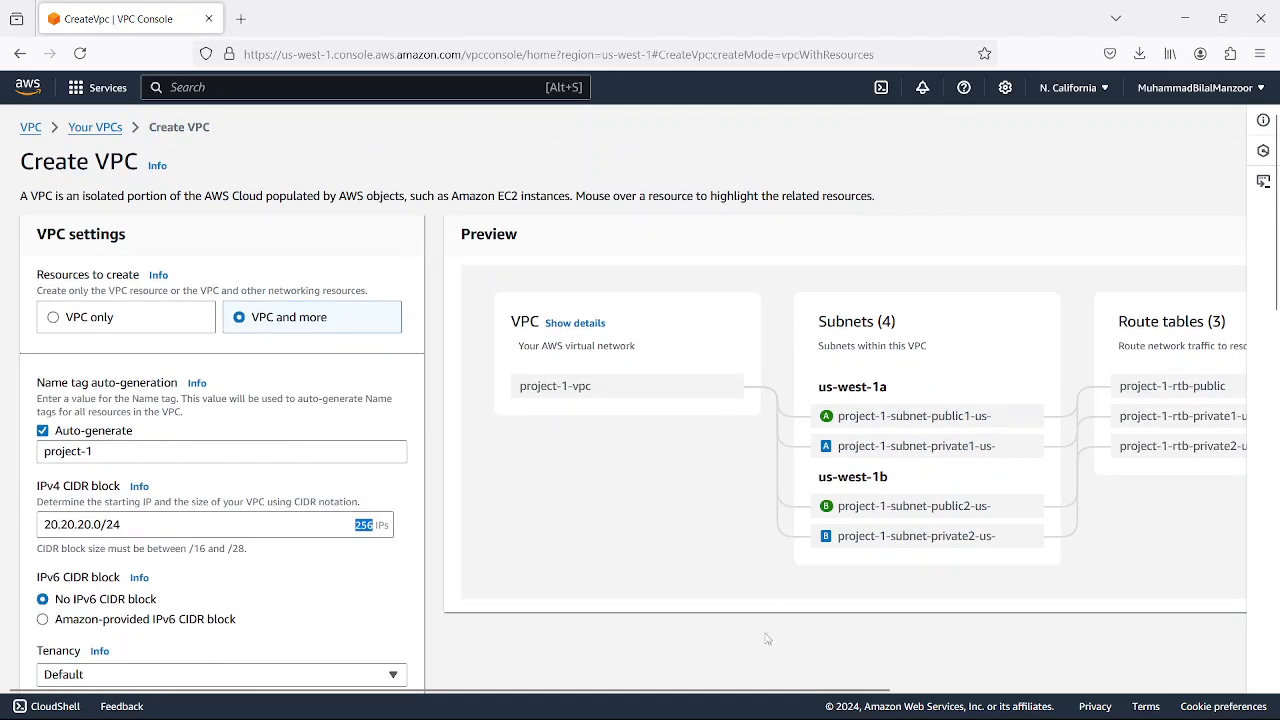
{"action": "left_click_drag", "start_coordinate": [720, 690], "coordinate": [1007, 698]}
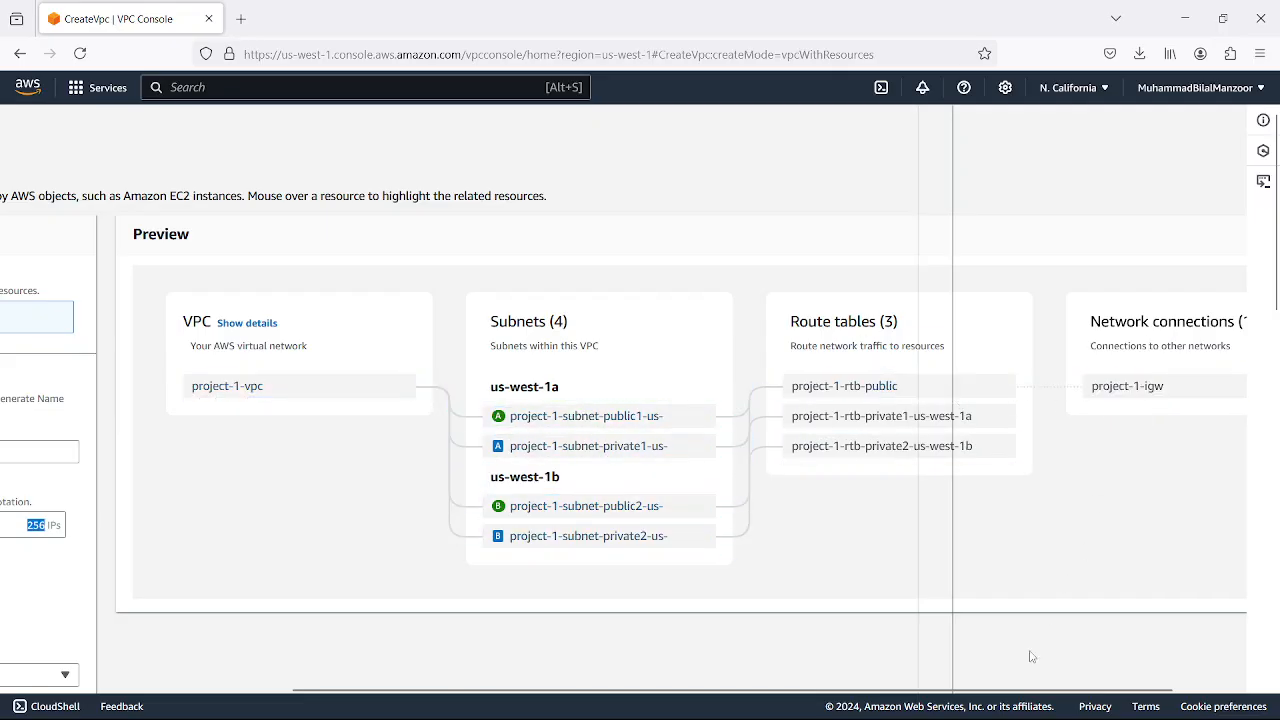
- Finish checking the resource preview, switch to the draw.io architecture diagram, and review the network switch in each of the four subnets
{"action": "left_click_drag", "start_coordinate": [1008, 690], "coordinate": [1110, 695]}
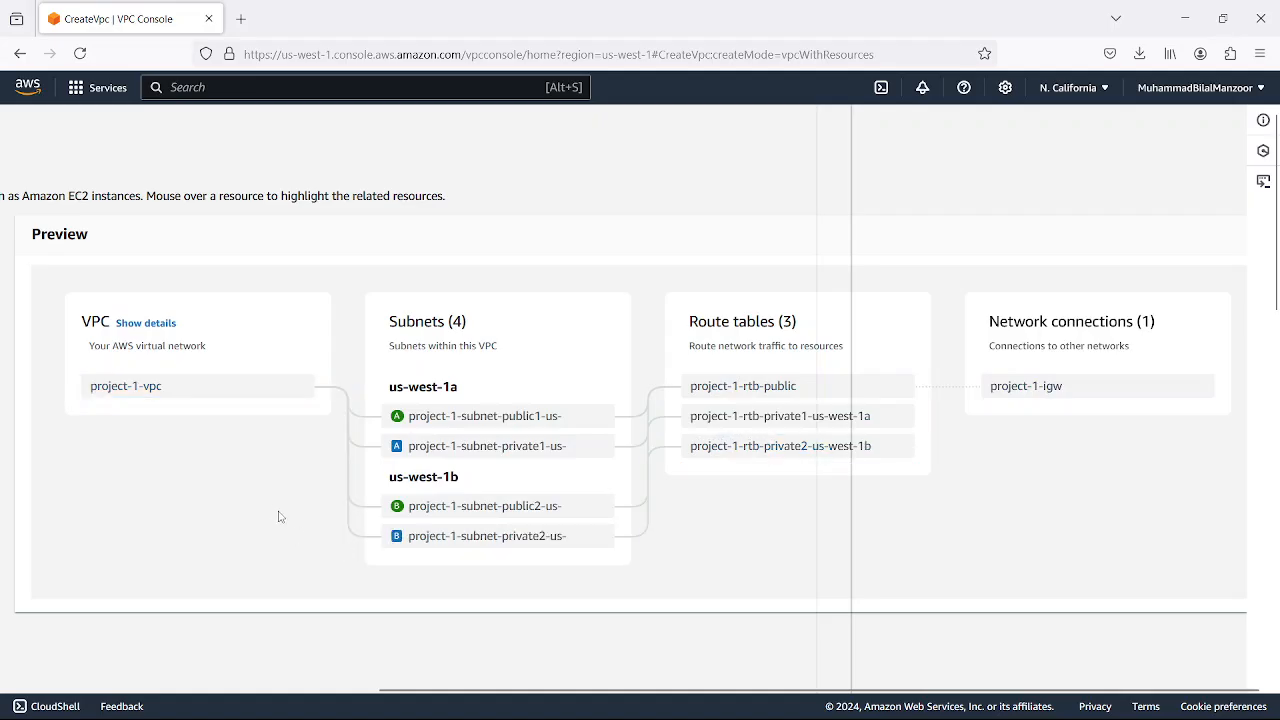
{"action": "scroll", "coordinate": [392, 559], "scroll_direction": "down", "scroll_amount": 3}
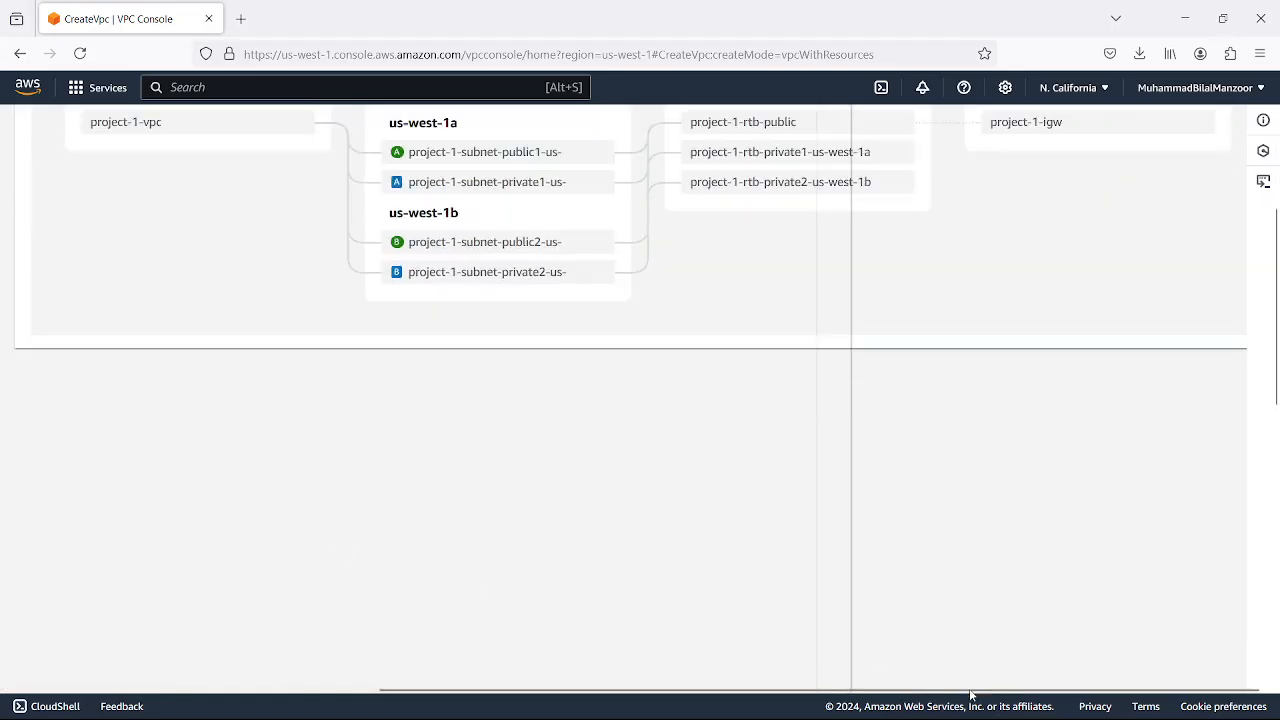
{"action": "left_click", "coordinate": [880, 700]}
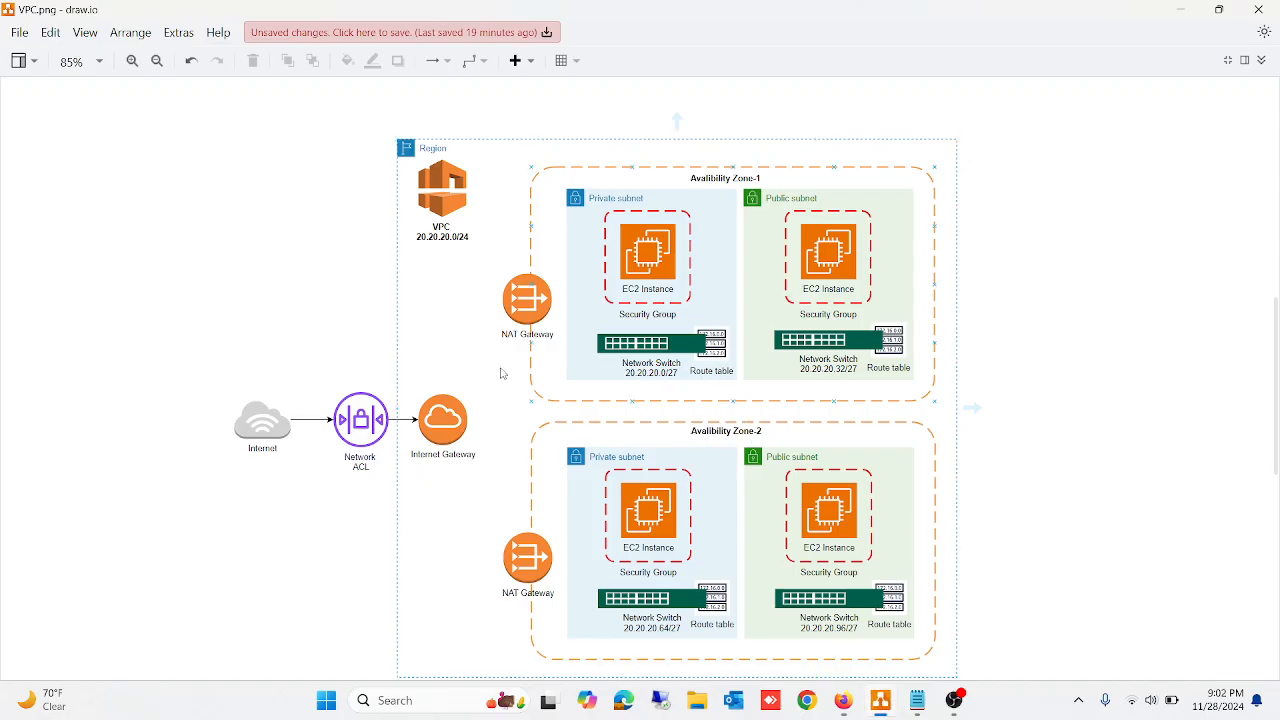
{"action": "left_click", "coordinate": [648, 346]}
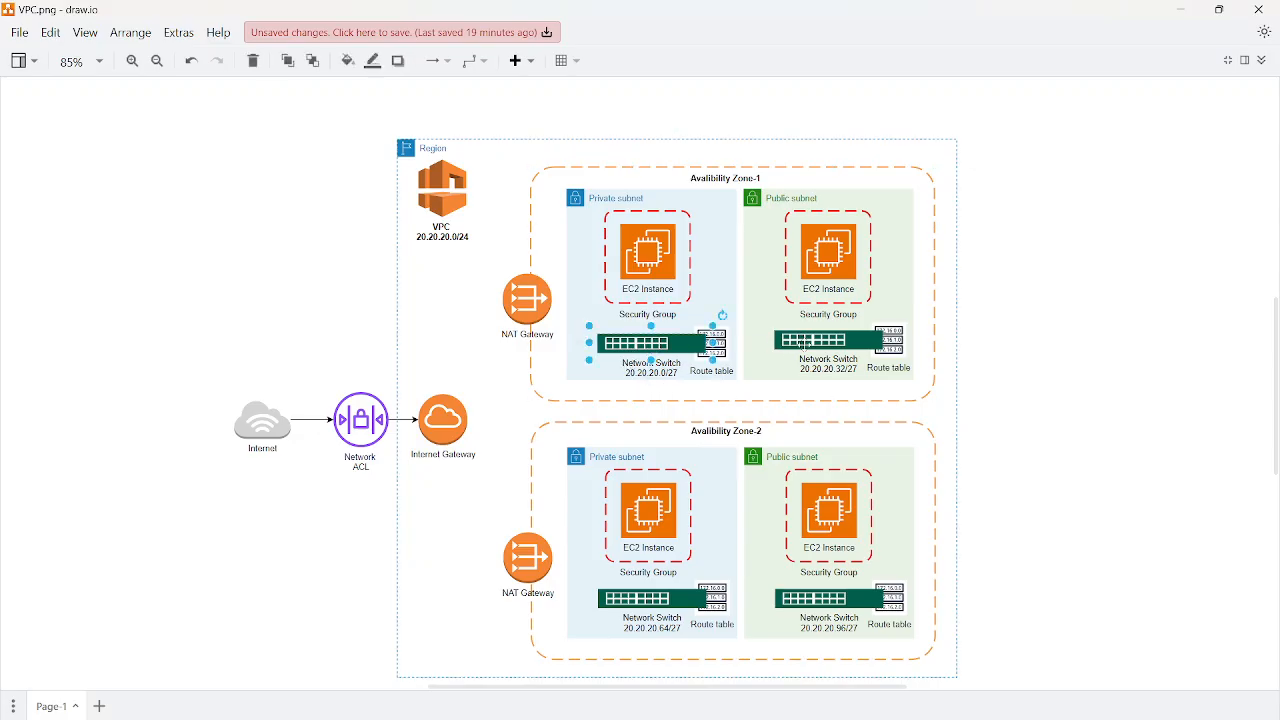
{"action": "left_click", "coordinate": [806, 343]}
{"action": "left_click", "coordinate": [824, 598]}
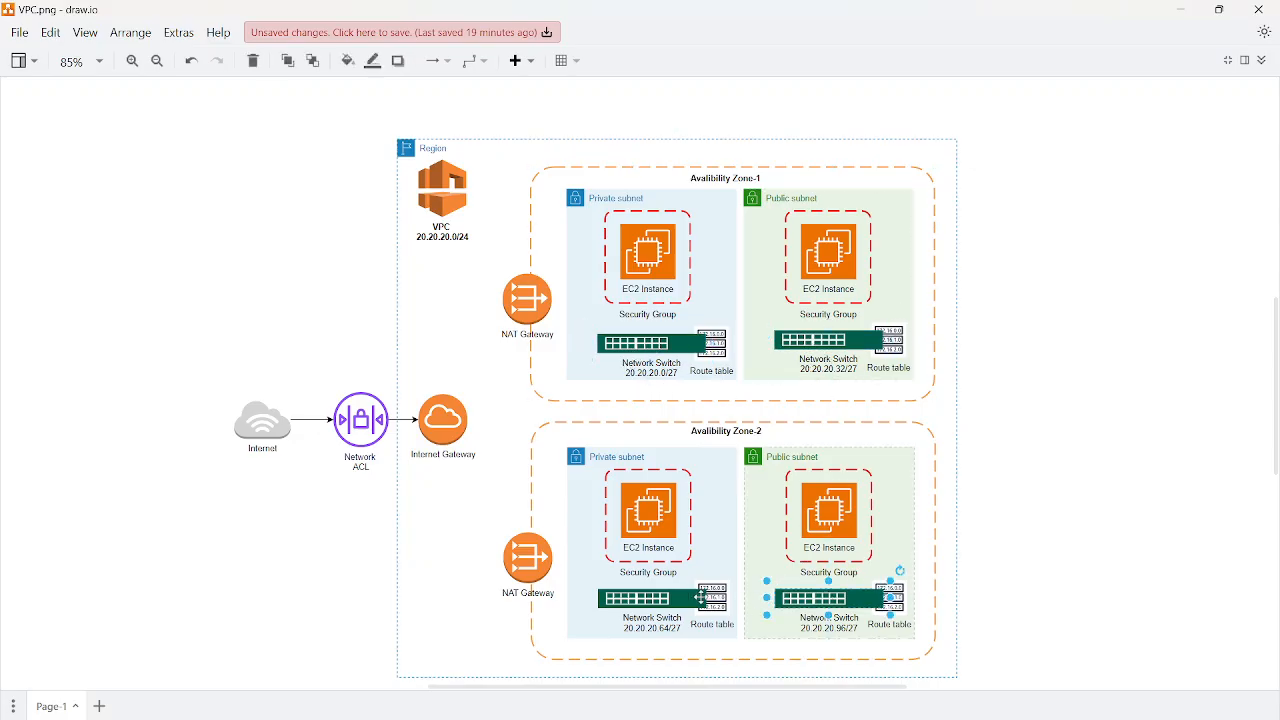
{"action": "left_click", "coordinate": [671, 600]}
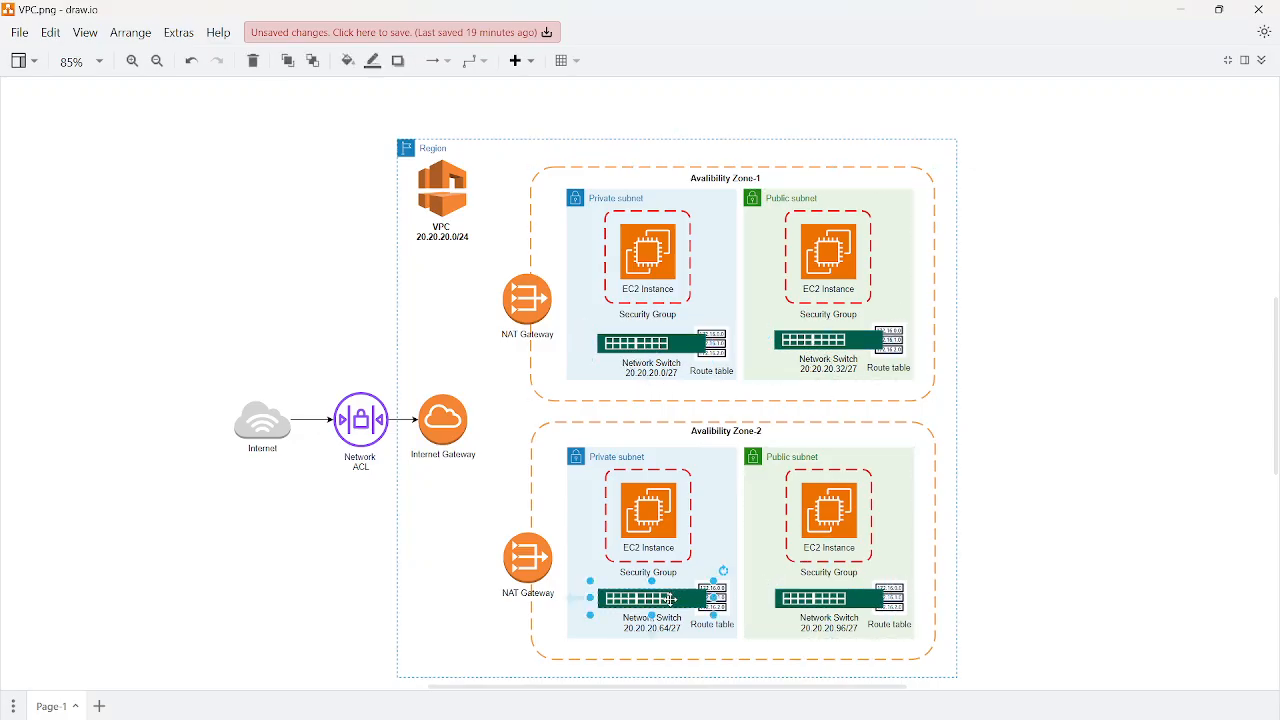
{"action": "left_click", "coordinate": [483, 611]}
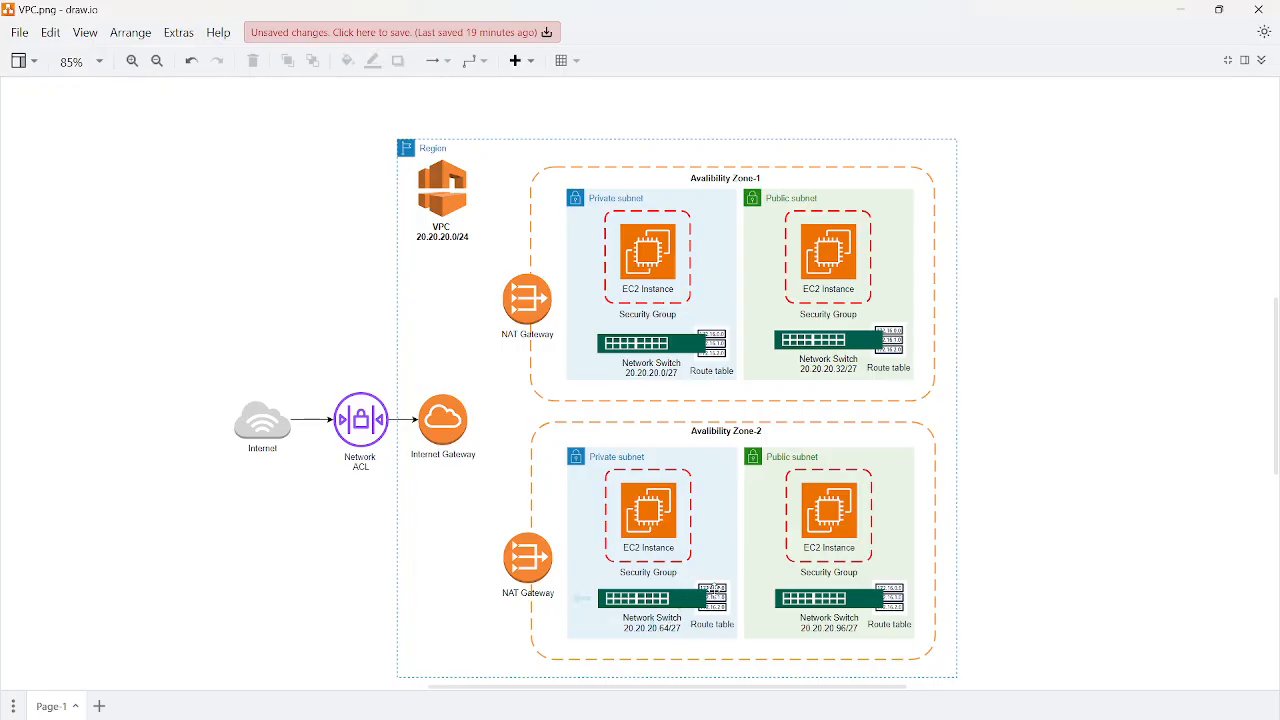
- Review the private subnets' route tables in both availability zones and the EC2 instance in Availability Zone 2's public subnet
{"action": "left_click", "coordinate": [714, 592]}
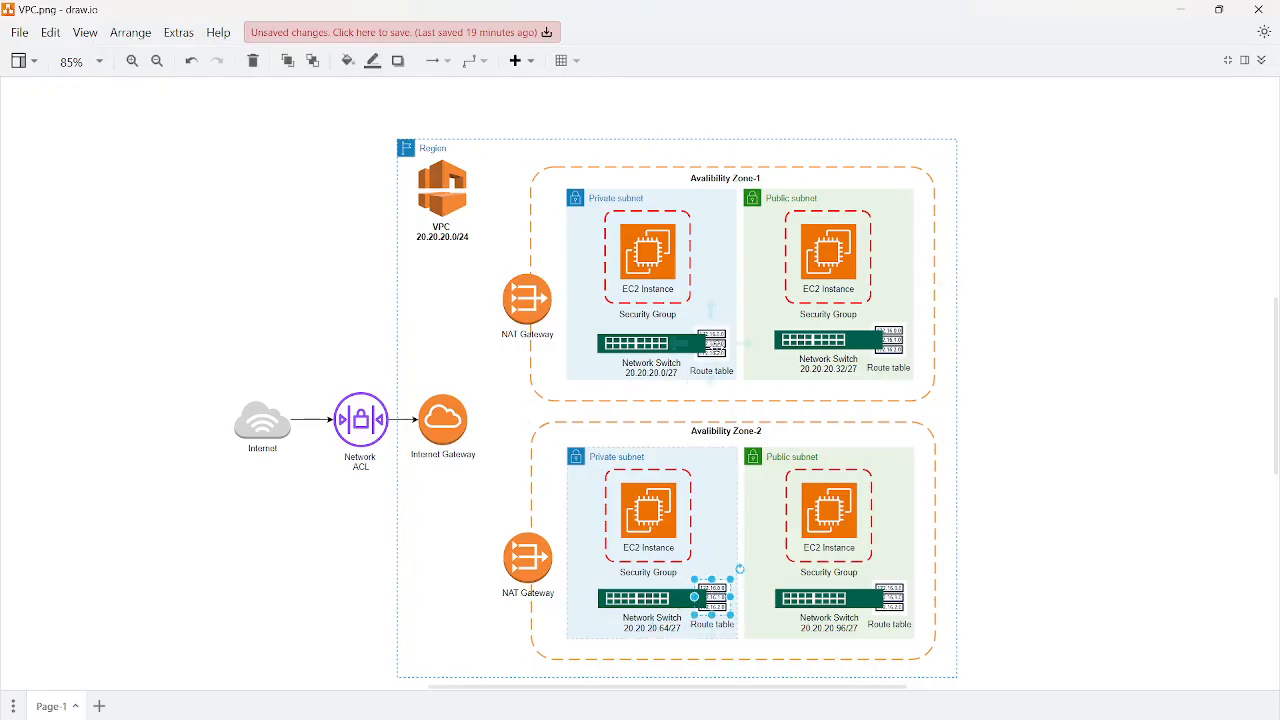
{"action": "left_click", "coordinate": [714, 345]}
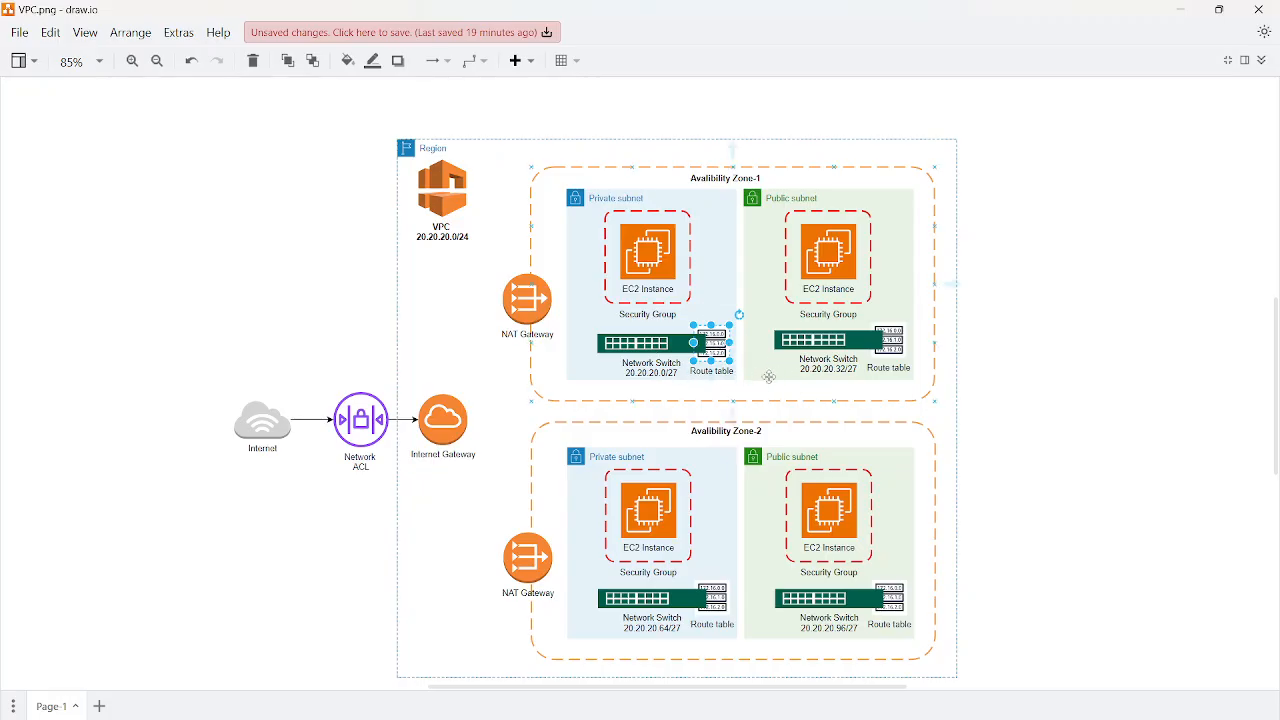
{"action": "left_click", "coordinate": [1063, 250]}
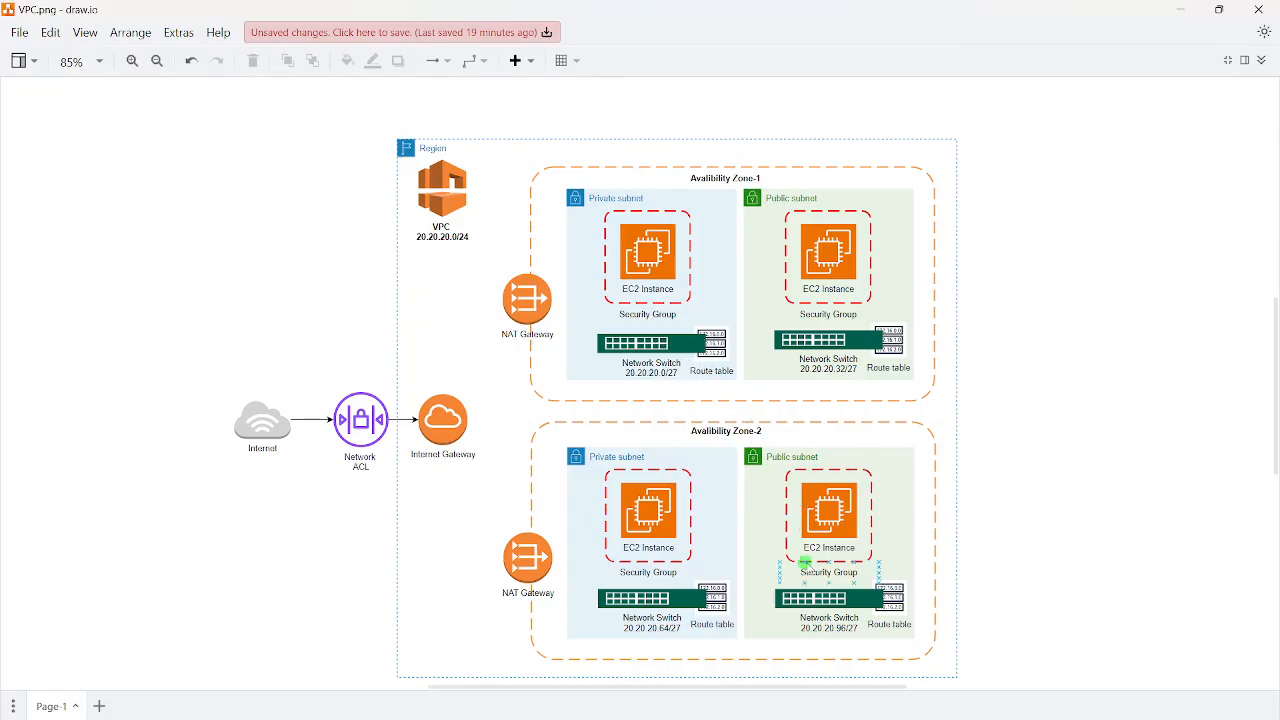
{"action": "left_click", "coordinate": [832, 540]}
{"action": "key", "text": "Escape"}
- Return to the AWS console and create the VPC with the configured resources
{"action": "left_click", "coordinate": [1181, 9]}
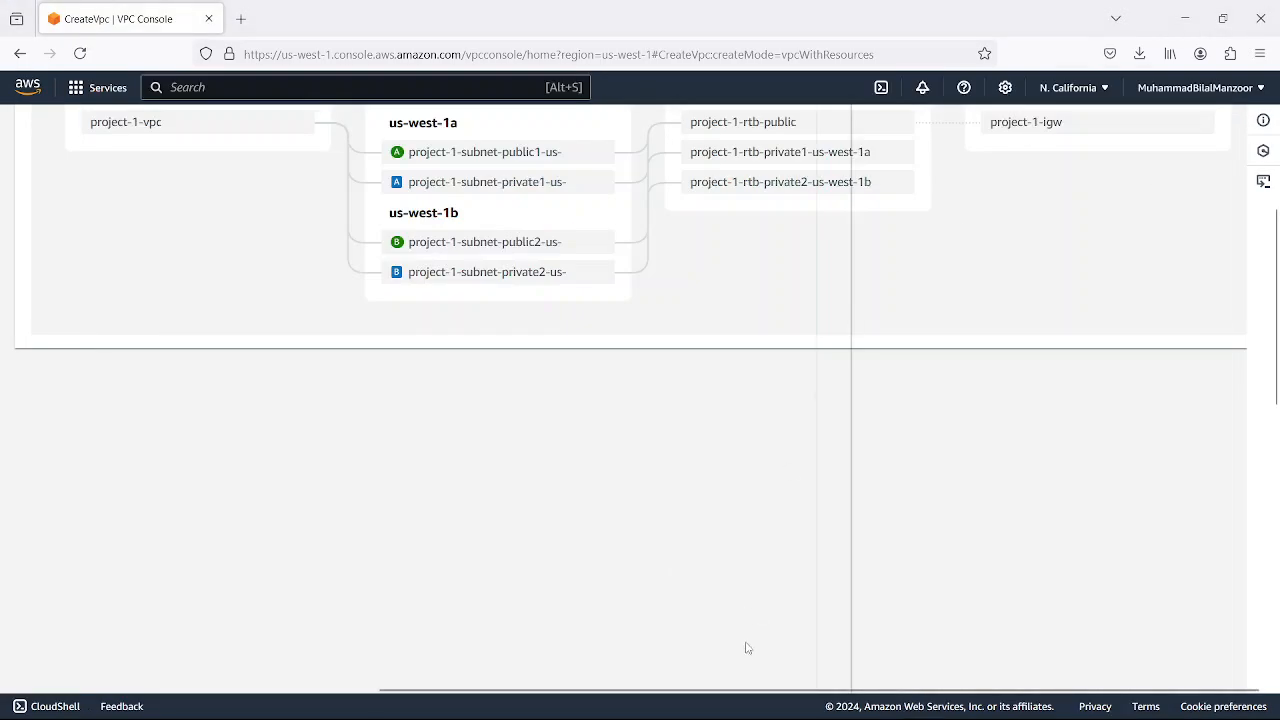
{"action": "scroll", "coordinate": [630, 475], "scroll_direction": "up", "scroll_amount": 2}
{"action": "scroll", "coordinate": [700, 540], "scroll_direction": "down", "scroll_amount": 4}
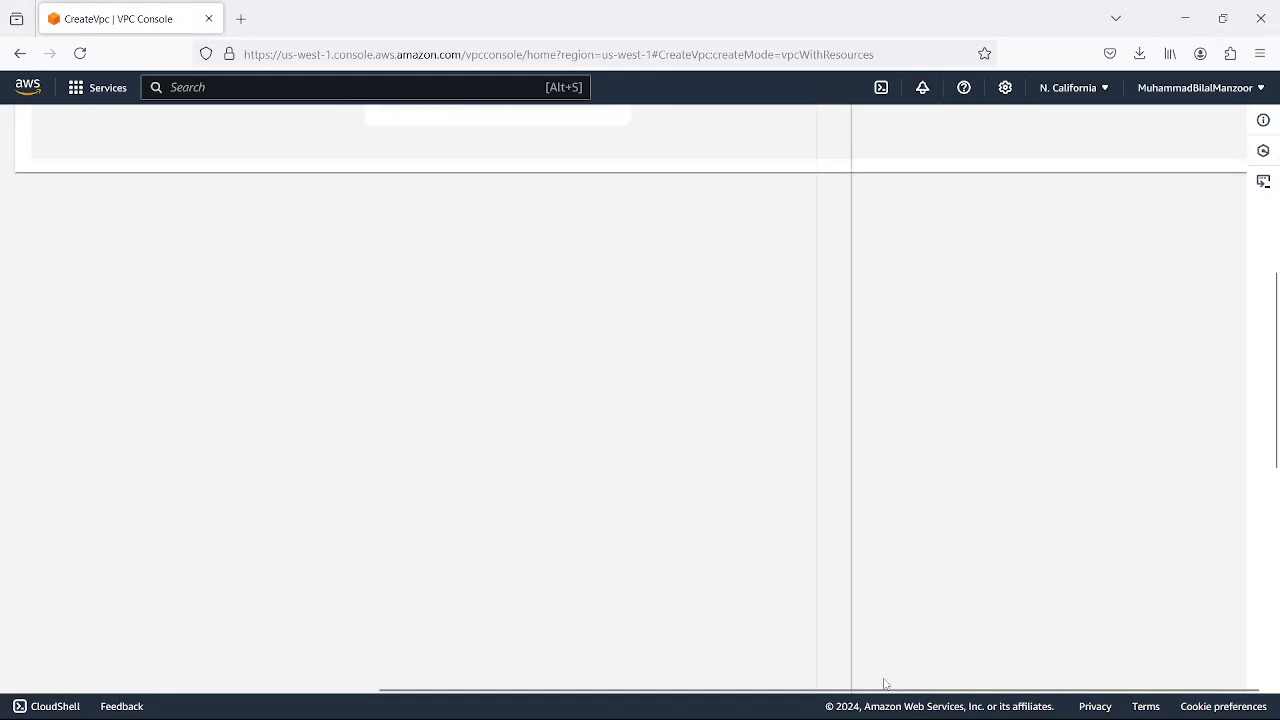
{"action": "scroll", "coordinate": [241, 512], "scroll_direction": "down", "scroll_amount": 5}
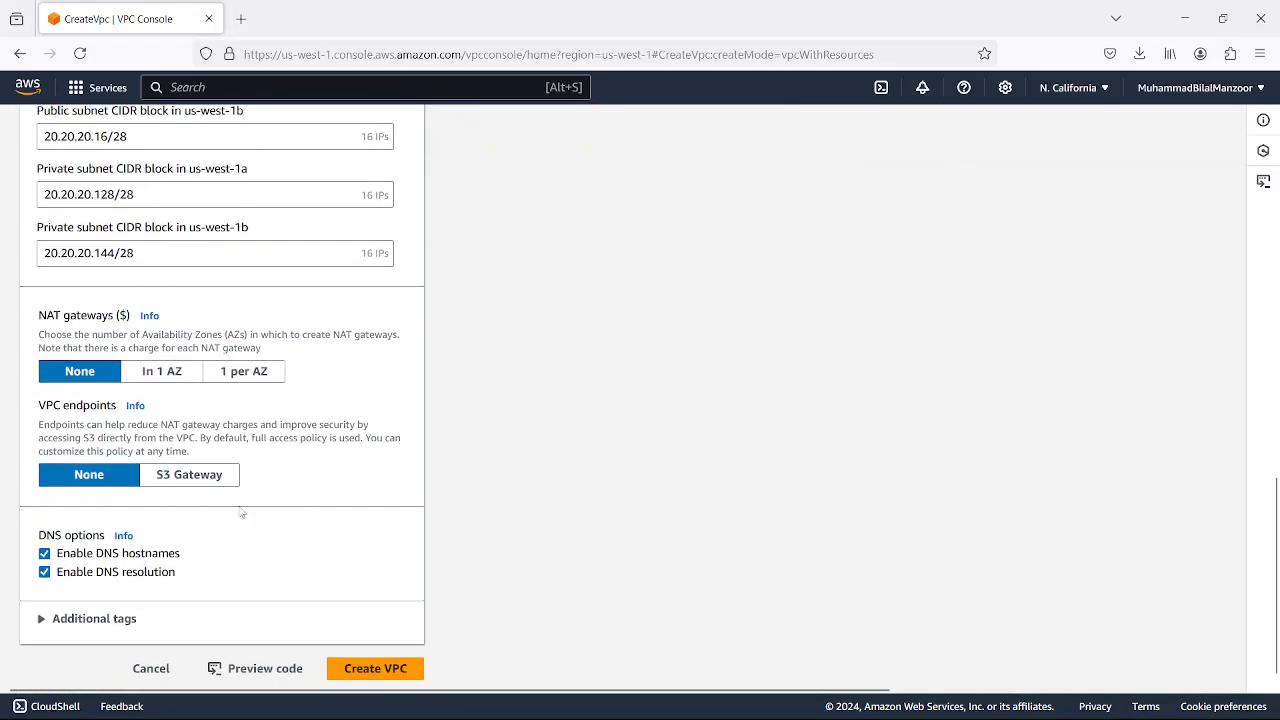
{"action": "left_click", "coordinate": [372, 668]}
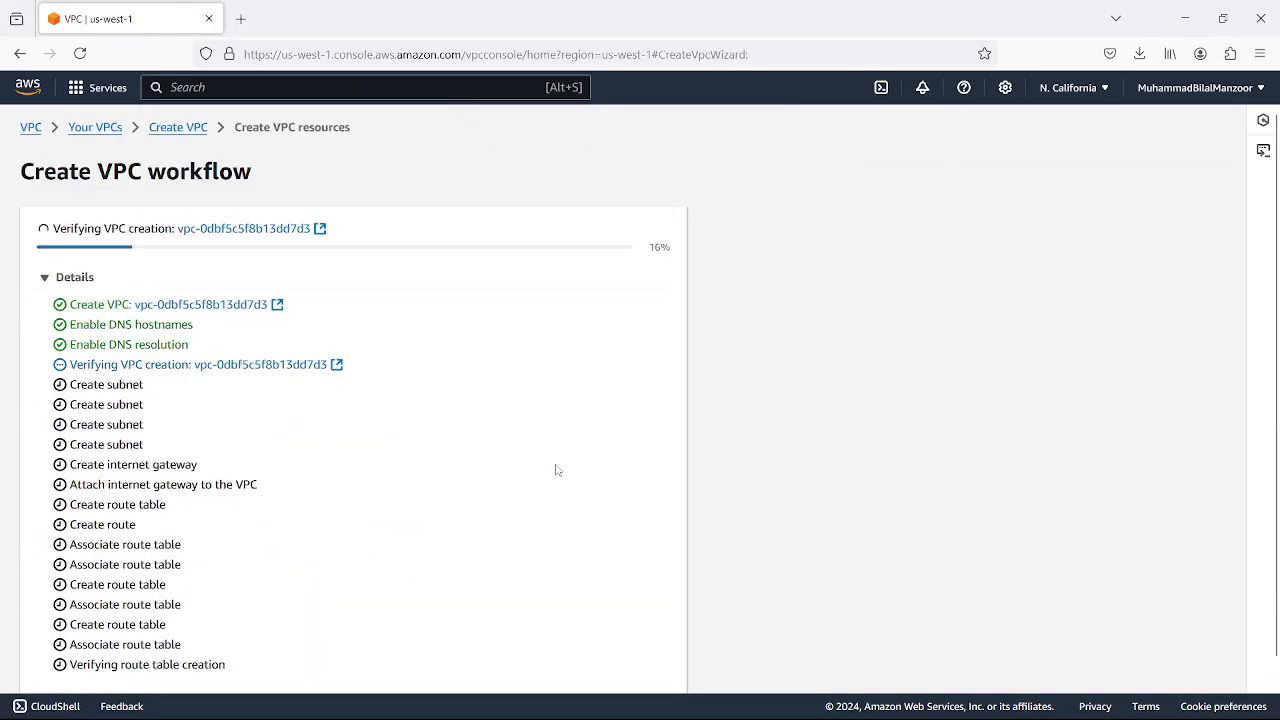
- Review the creation workflow, open the new VPC's details page, and examine its IPv4 CIDR
{"action": "scroll", "coordinate": [440, 383], "scroll_direction": "down", "scroll_amount": 1}
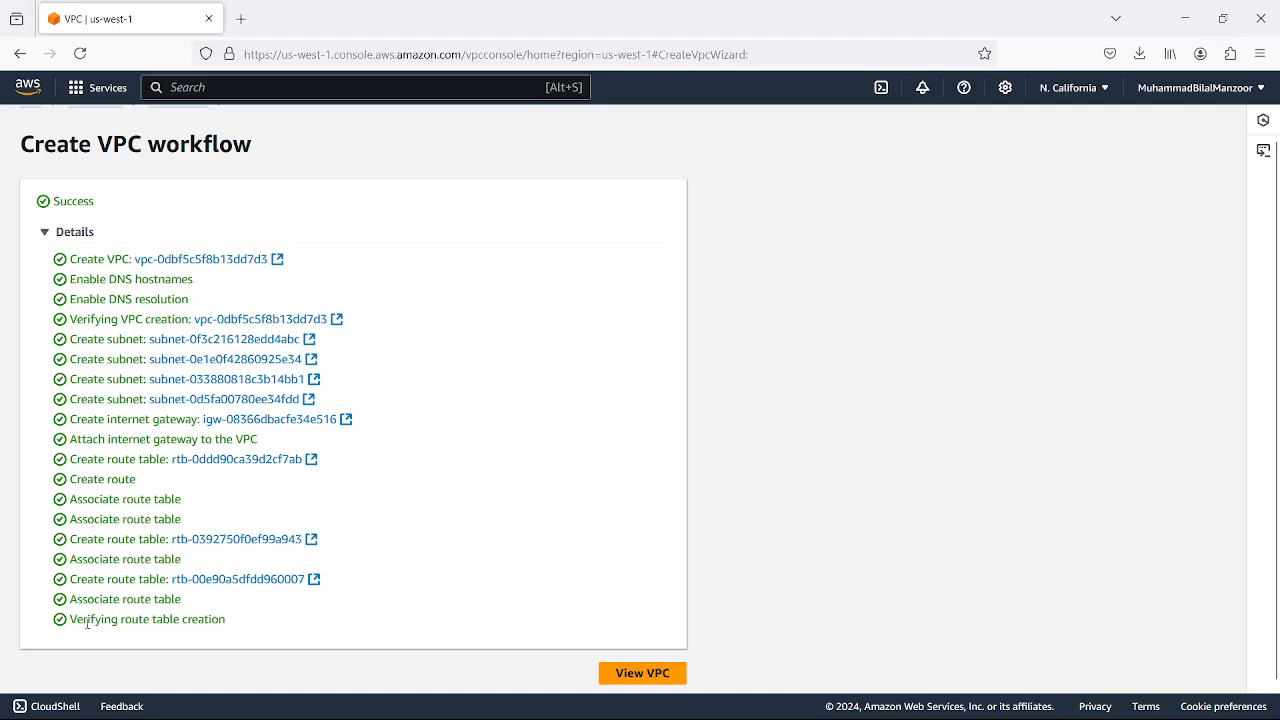
{"action": "left_click", "coordinate": [650, 673]}
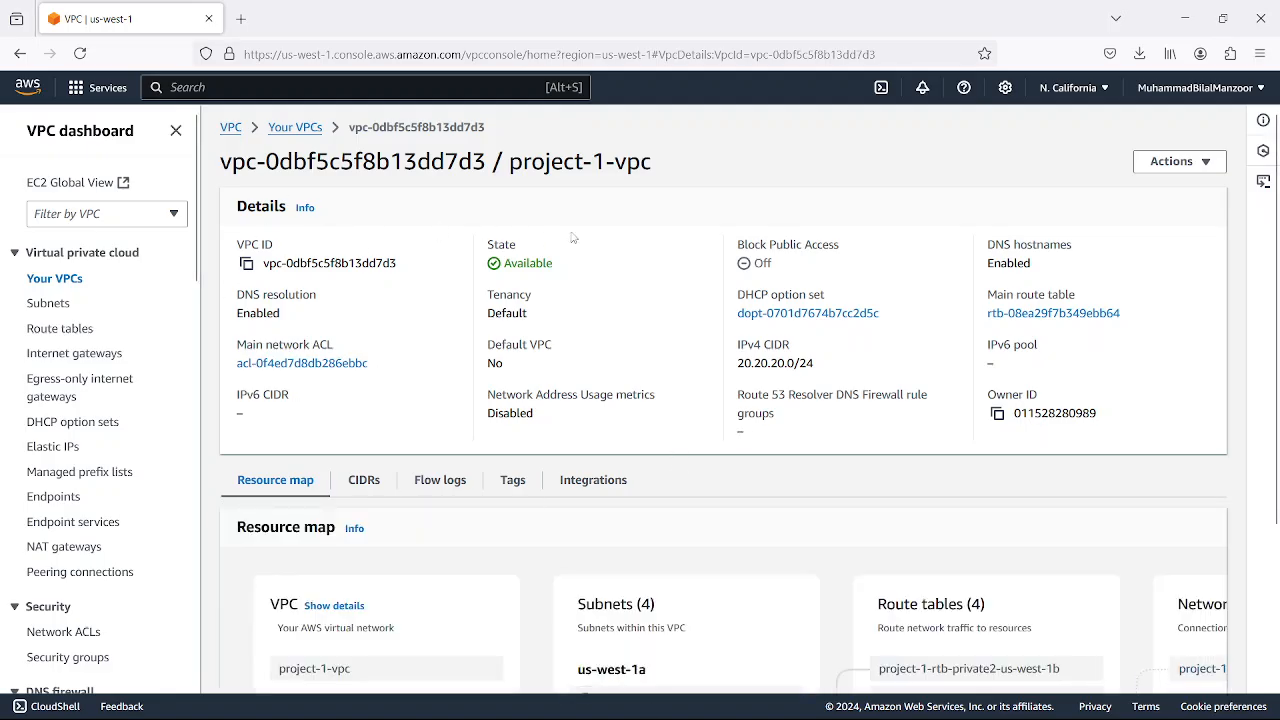
{"action": "left_click_drag", "start_coordinate": [822, 368], "coordinate": [731, 374]}
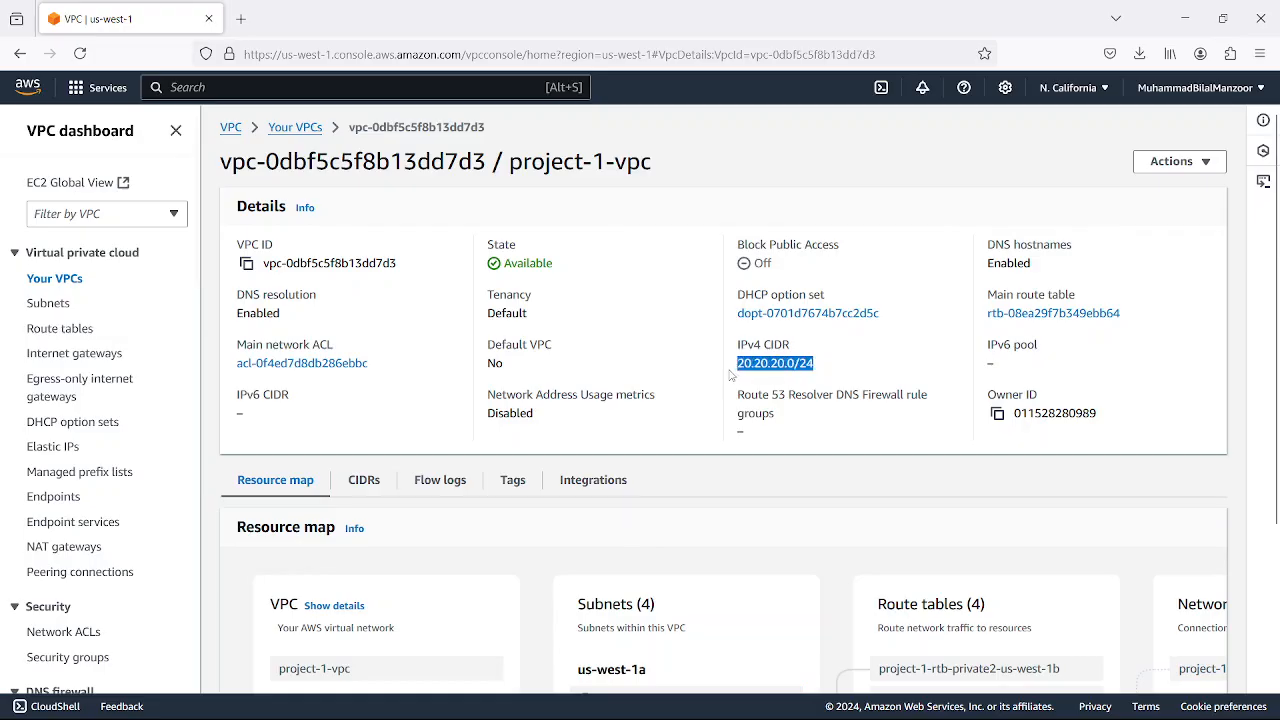
{"action": "left_click", "coordinate": [850, 366]}
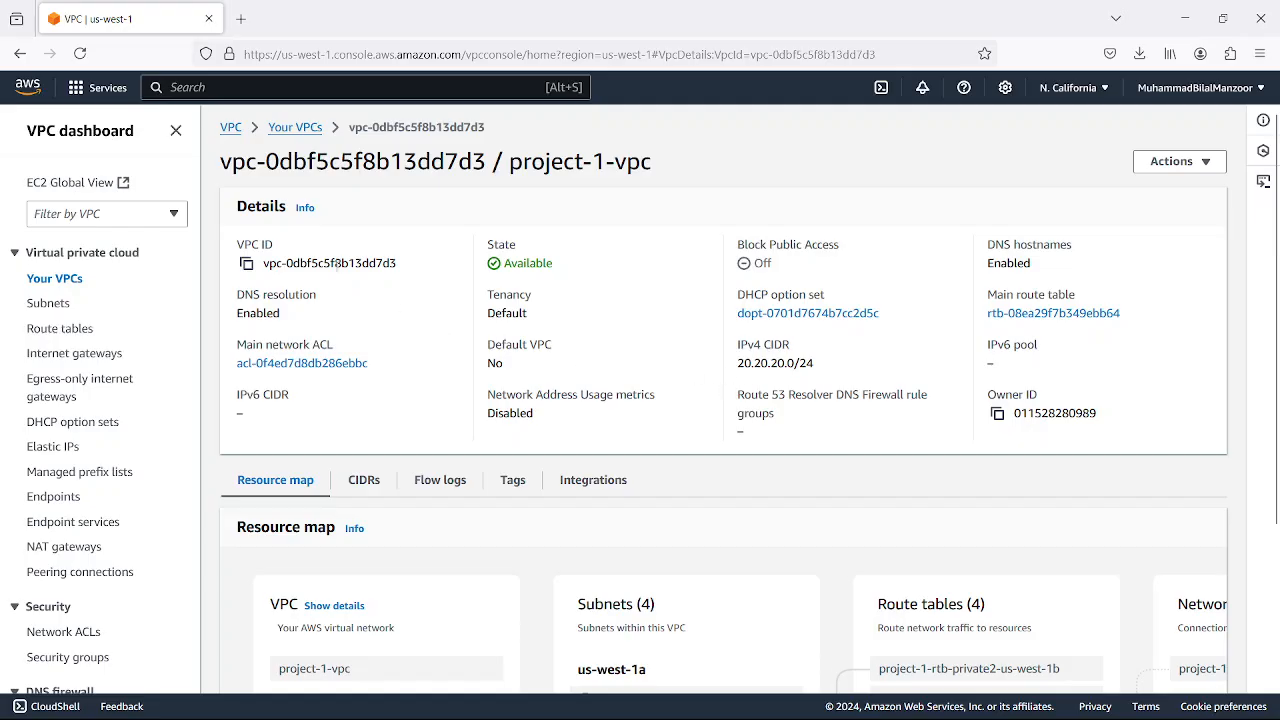
- Open the list of VPCs and compare the unnamed default VPC with project-1-vpc
{"action": "left_click", "coordinate": [58, 279]}
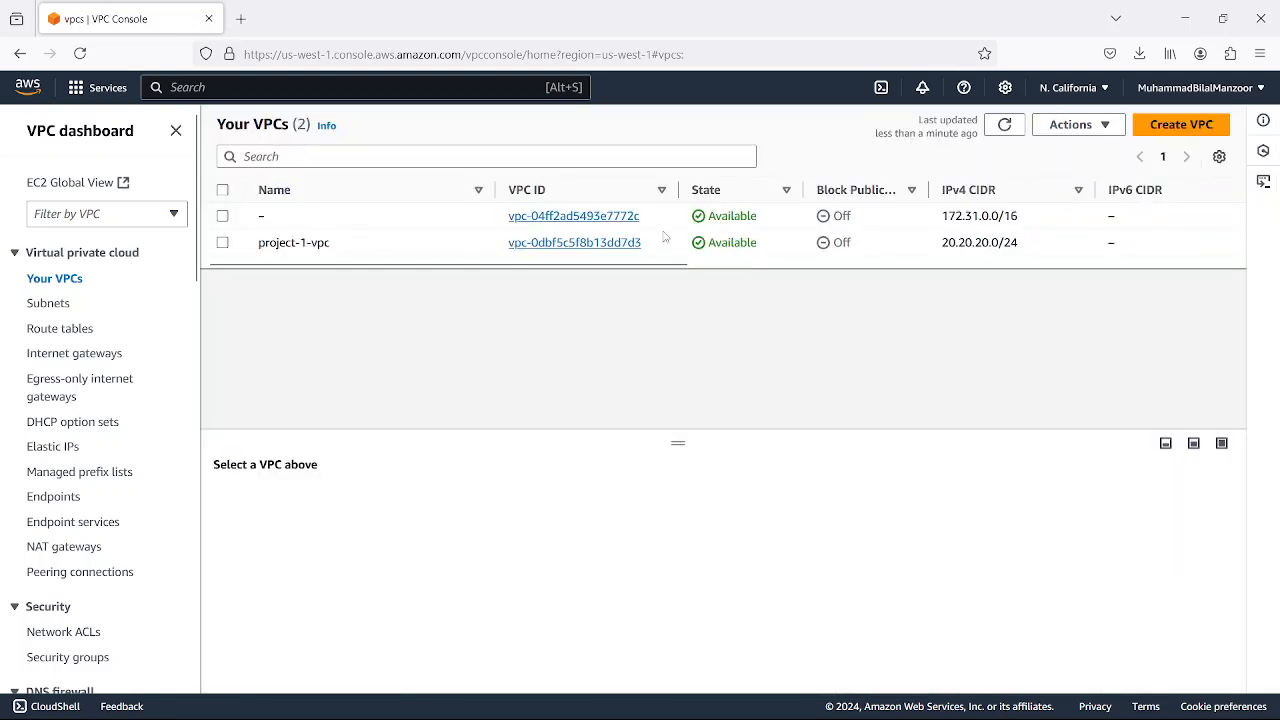
{"action": "left_click_drag", "start_coordinate": [987, 218], "coordinate": [403, 216]}
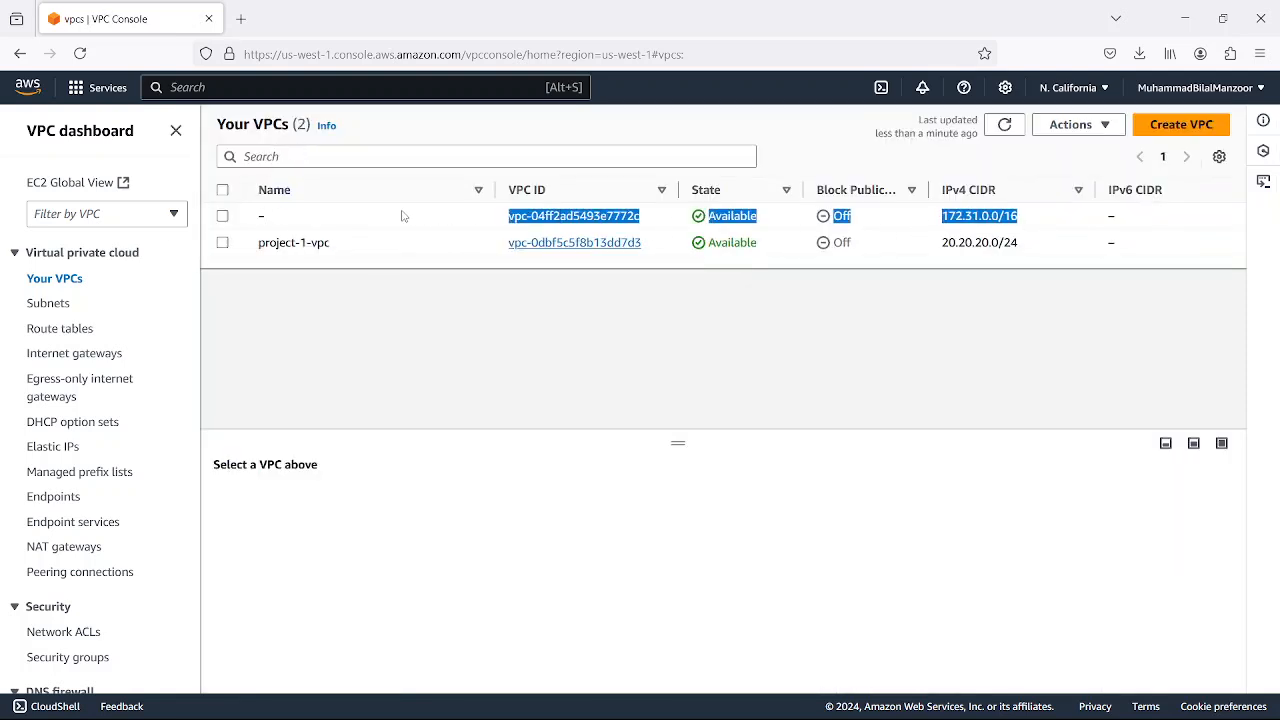
{"action": "left_click", "coordinate": [421, 218]}
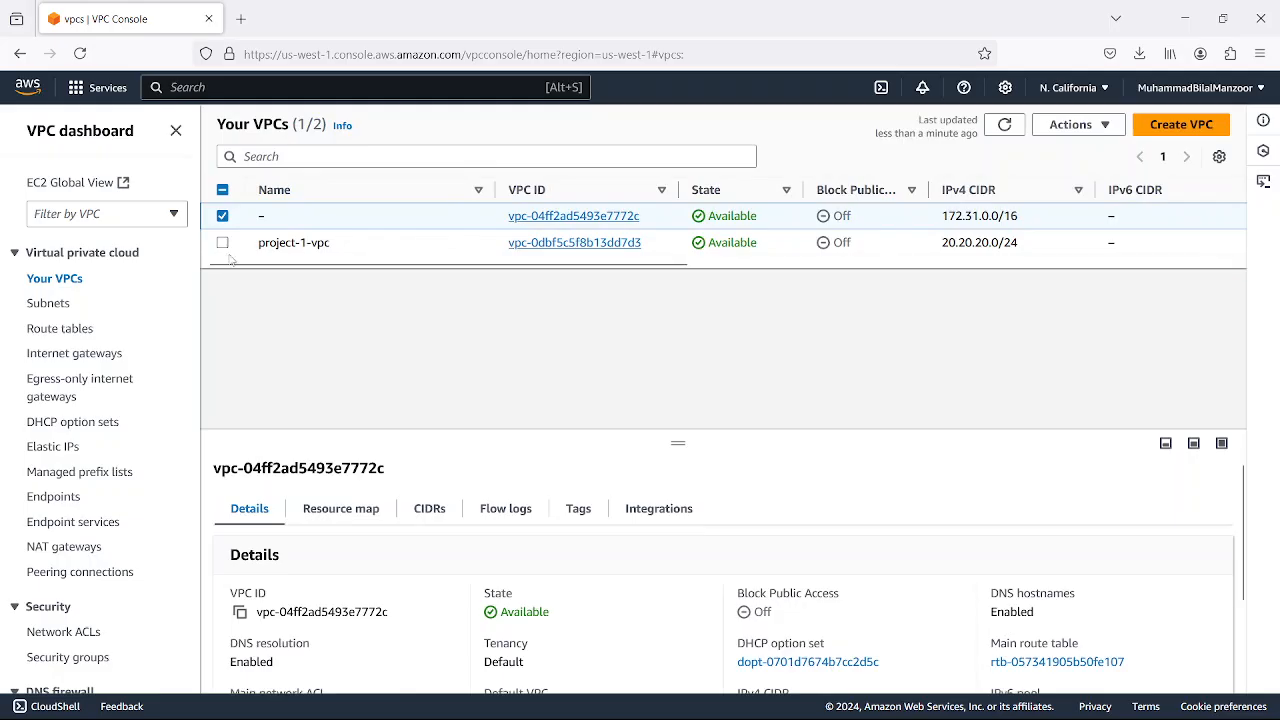
{"action": "left_click", "coordinate": [222, 216]}
{"action": "left_click", "coordinate": [222, 242]}
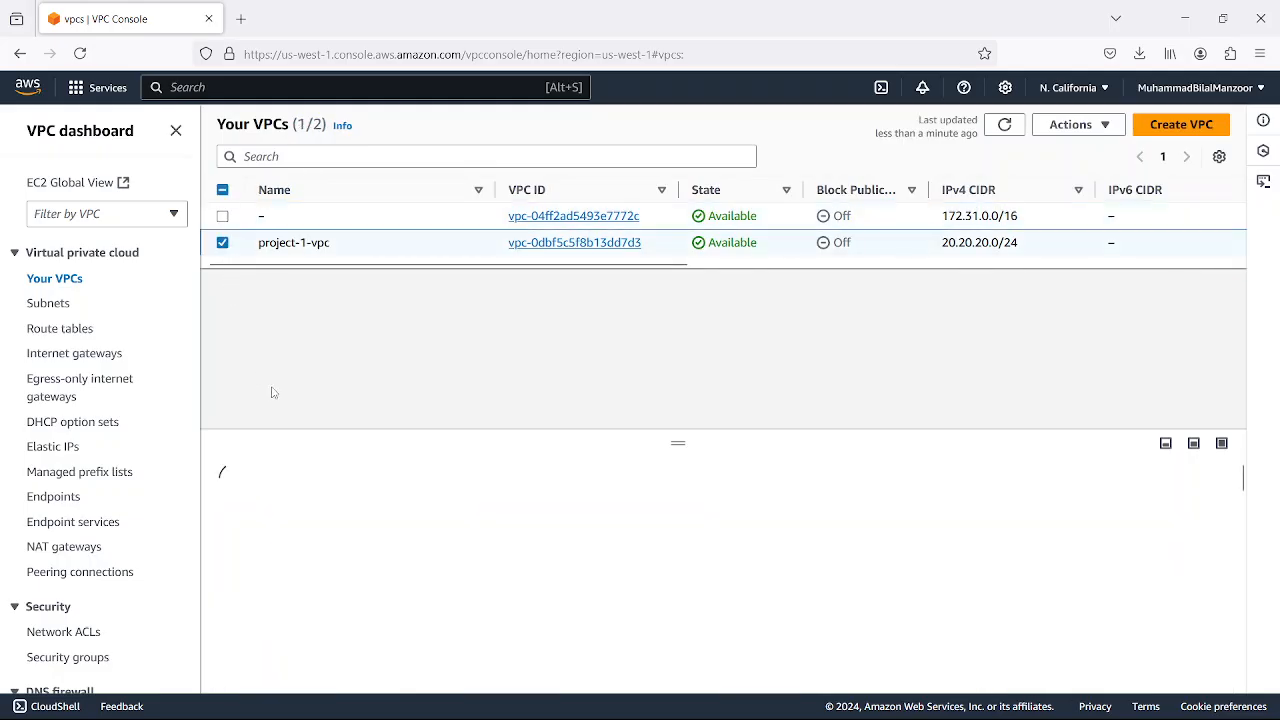
- Open the subnets list, refresh it, check the two unnamed subnets, and clear the selection
{"action": "left_click", "coordinate": [45, 303]}
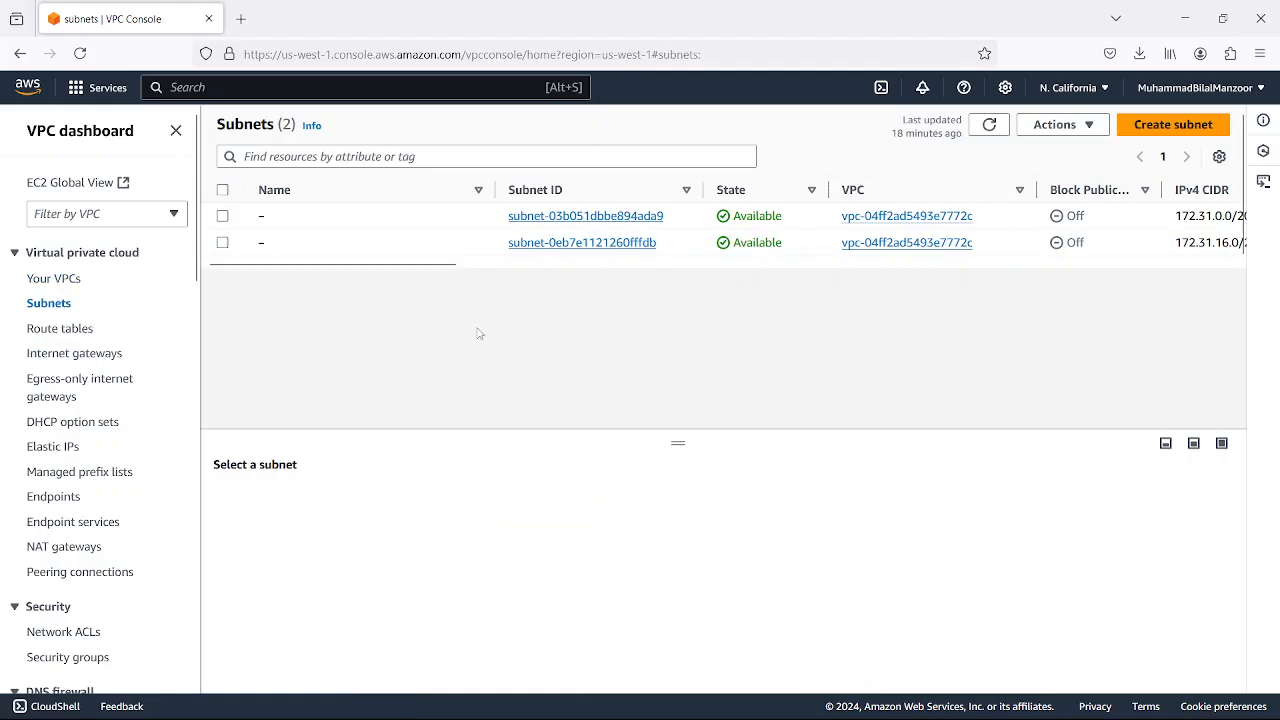
{"action": "left_click", "coordinate": [989, 125]}
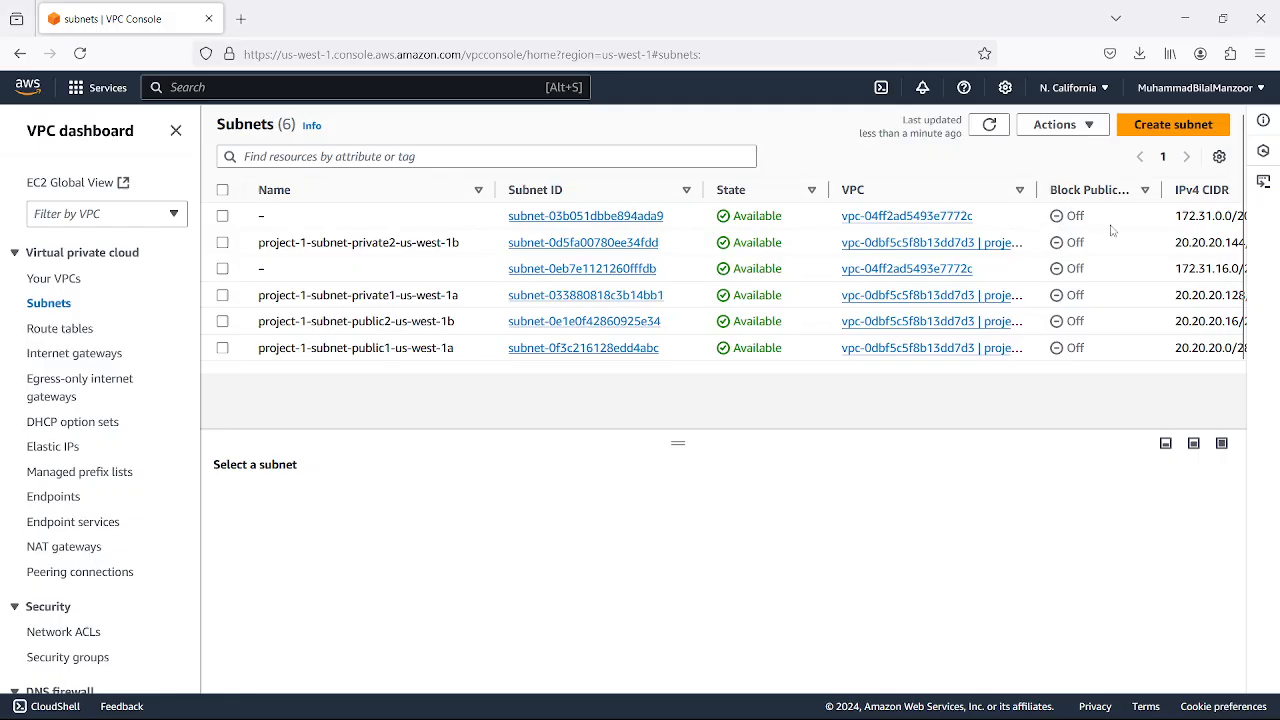
{"action": "left_click", "coordinate": [222, 216]}
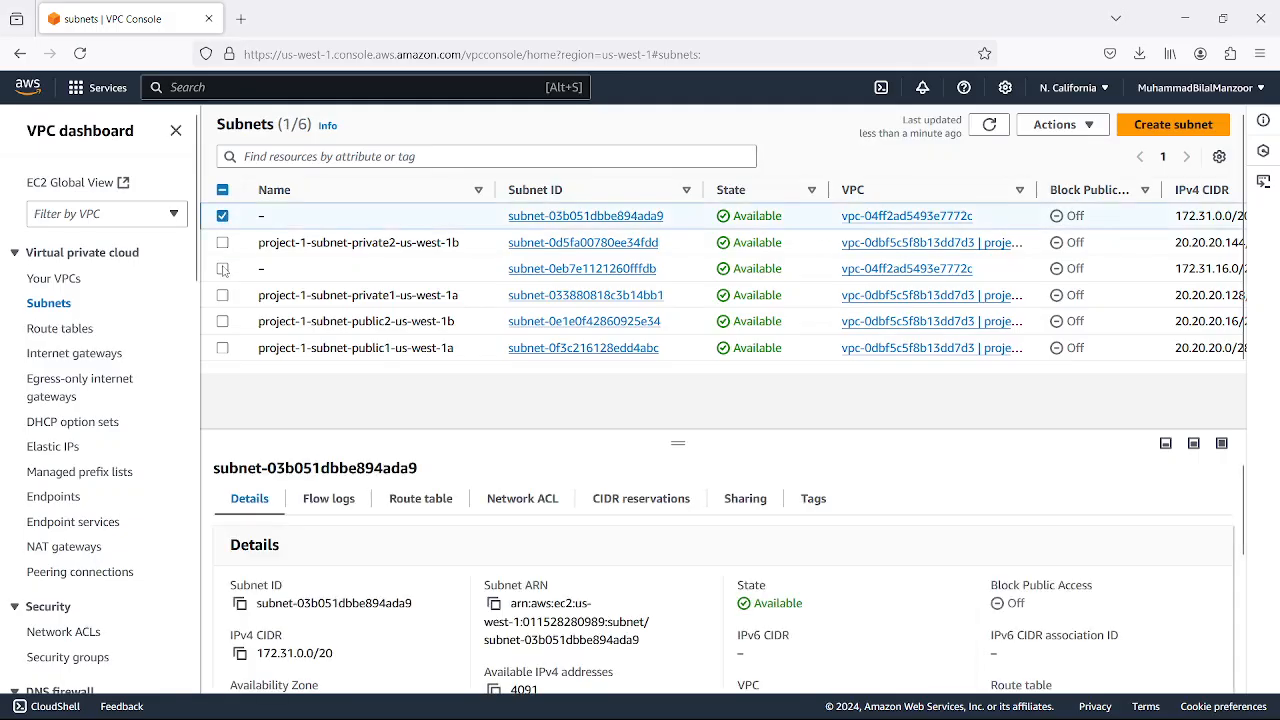
{"action": "left_click", "coordinate": [222, 269]}
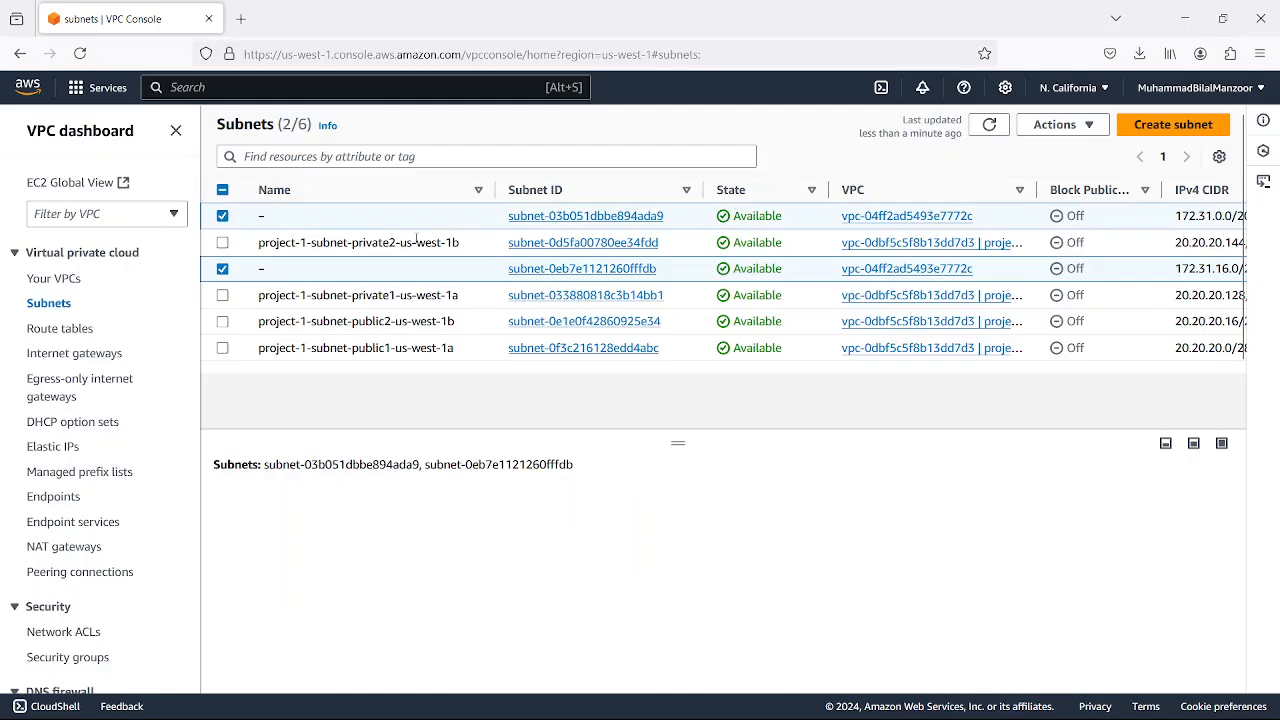
{"action": "left_click", "coordinate": [222, 191]}
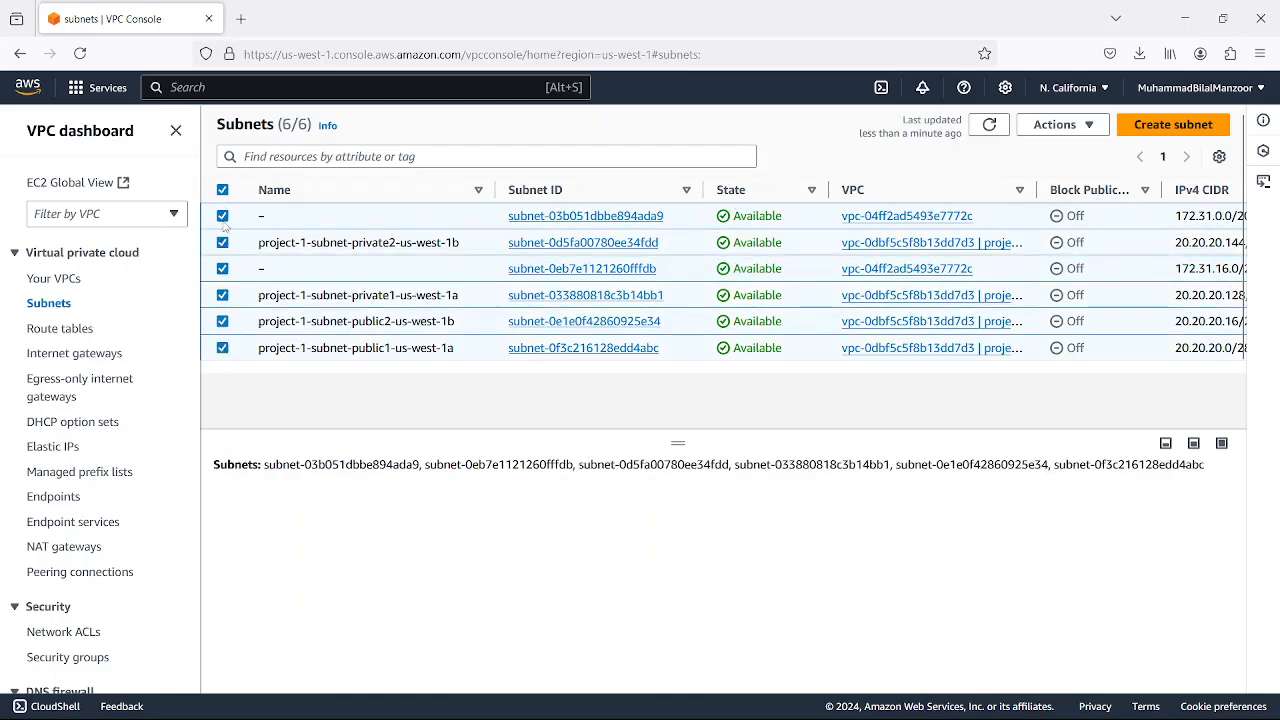
{"action": "left_click", "coordinate": [222, 191]}
- Select the two private and two public project-1 subnets in the subnets list
{"action": "left_click", "coordinate": [222, 242]}
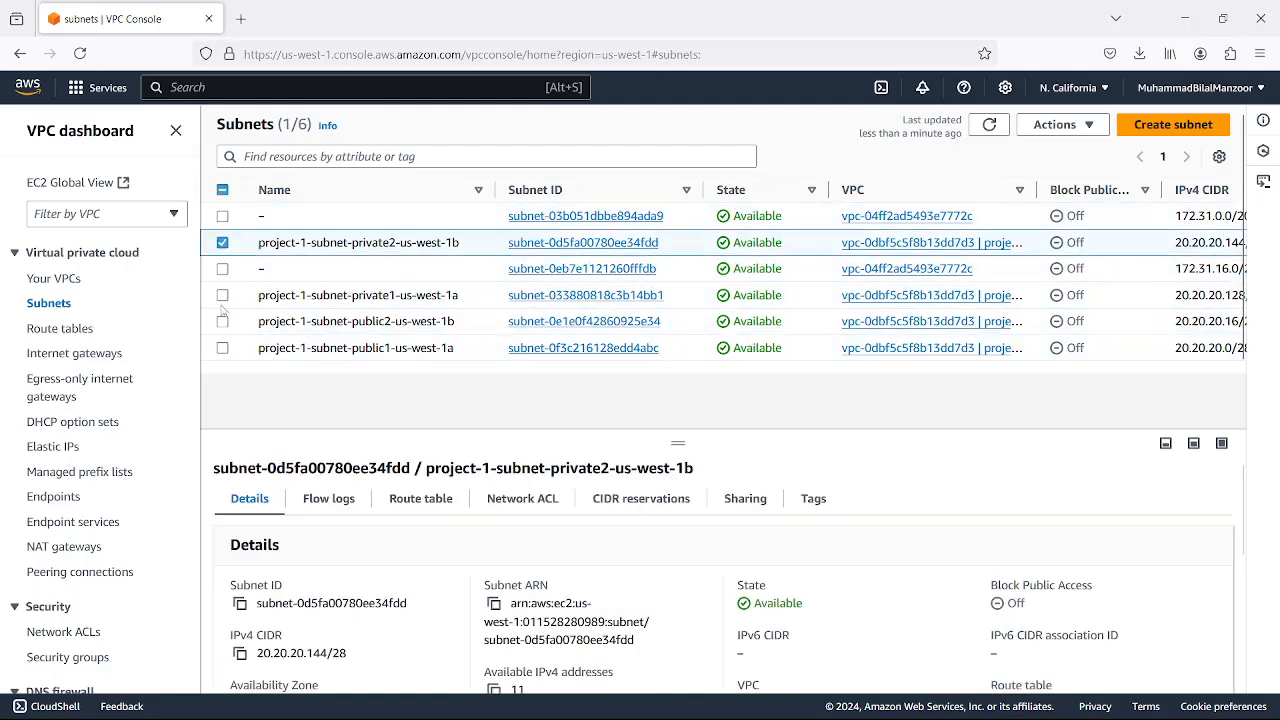
{"action": "left_click", "coordinate": [222, 295]}
{"action": "left_click", "coordinate": [222, 321]}
{"action": "left_click", "coordinate": [222, 350]}
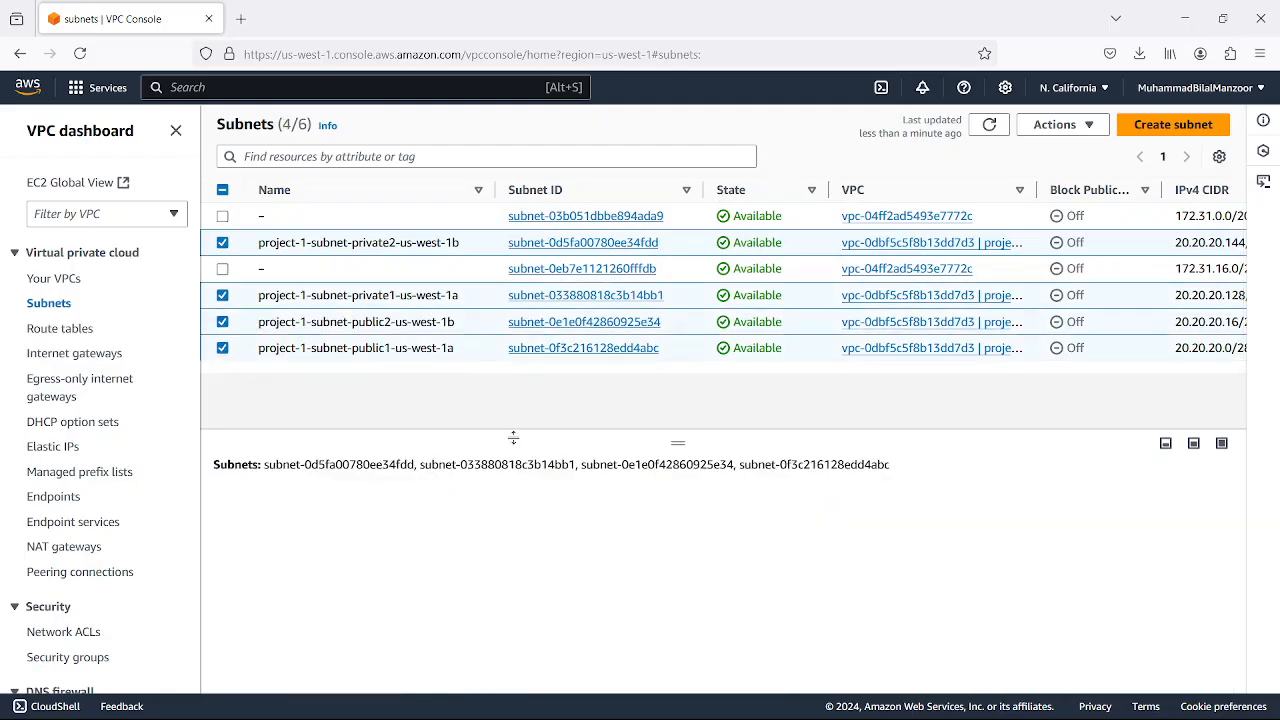
- Examine the selected subnets' IPv4 CIDRs, available addresses, Availability Zones and route tables, and return to the draw.io architecture diagram
{"action": "left_click_drag", "start_coordinate": [425, 375], "coordinate": [605, 387]}
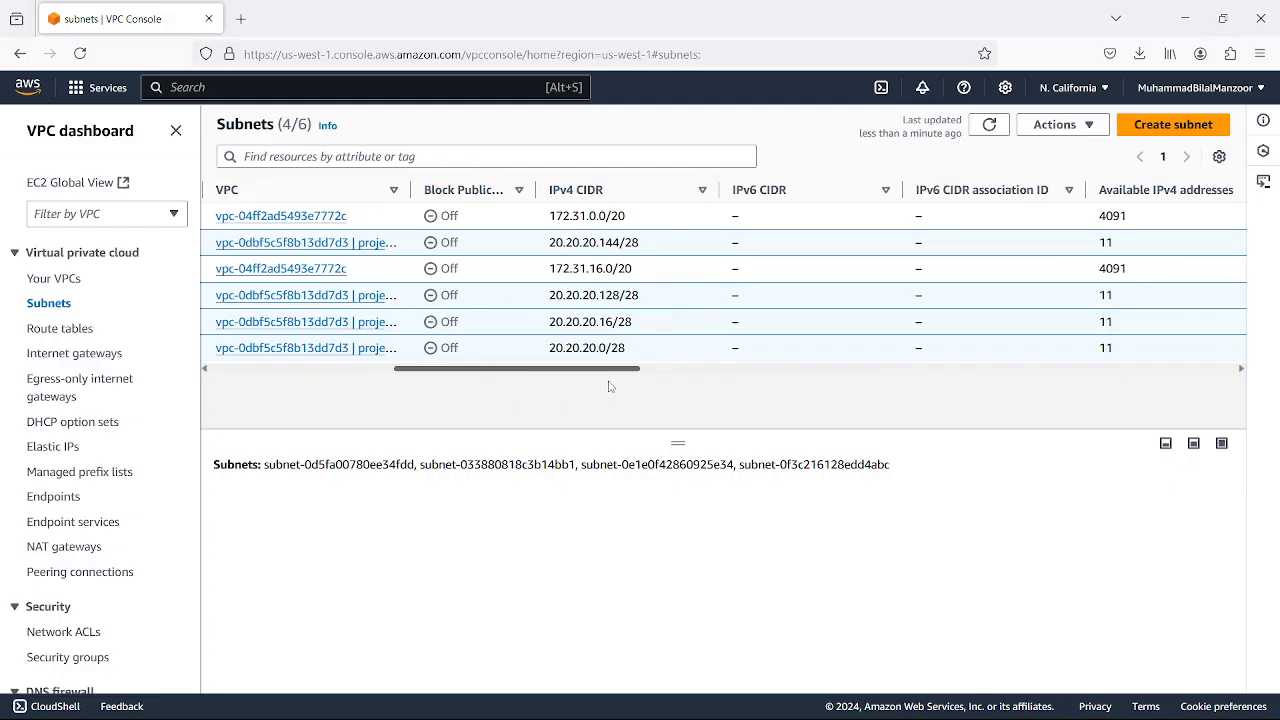
{"action": "left_click_drag", "start_coordinate": [609, 387], "coordinate": [403, 376]}
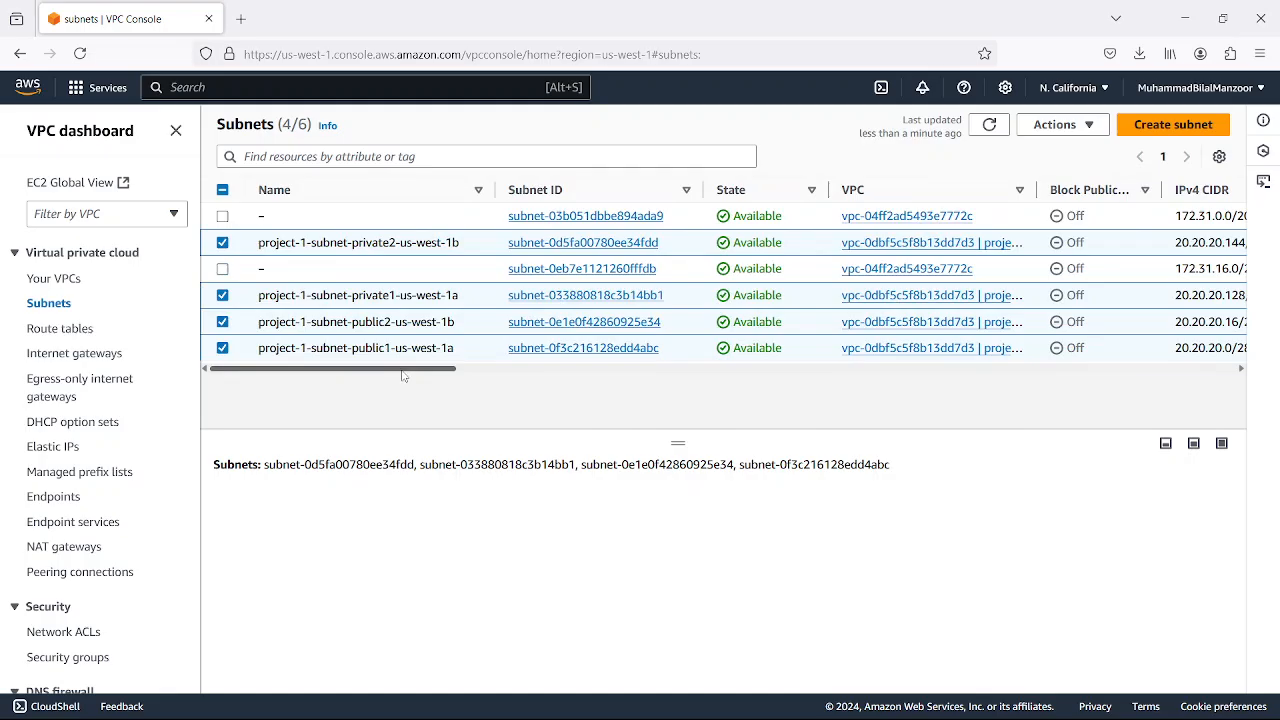
{"action": "left_click_drag", "start_coordinate": [403, 376], "coordinate": [596, 373]}
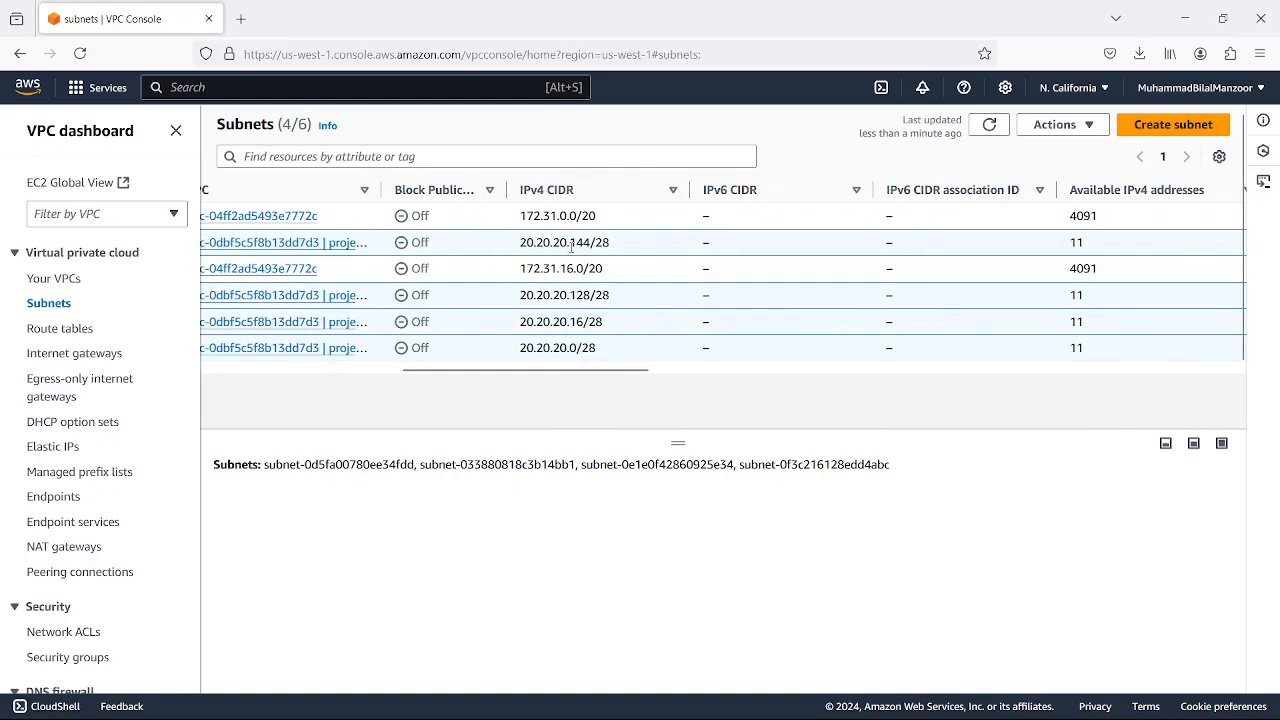
{"action": "left_click_drag", "start_coordinate": [587, 376], "coordinate": [723, 381]}
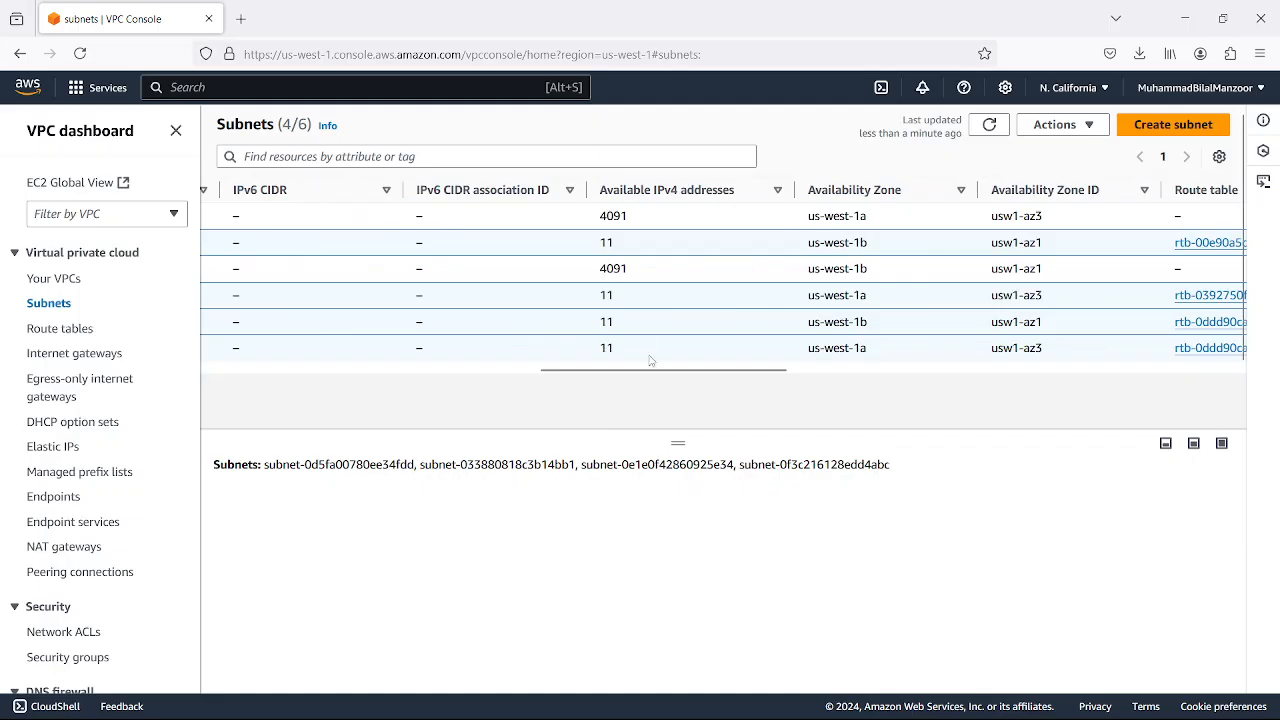
{"action": "left_click_drag", "start_coordinate": [669, 375], "coordinate": [318, 376]}
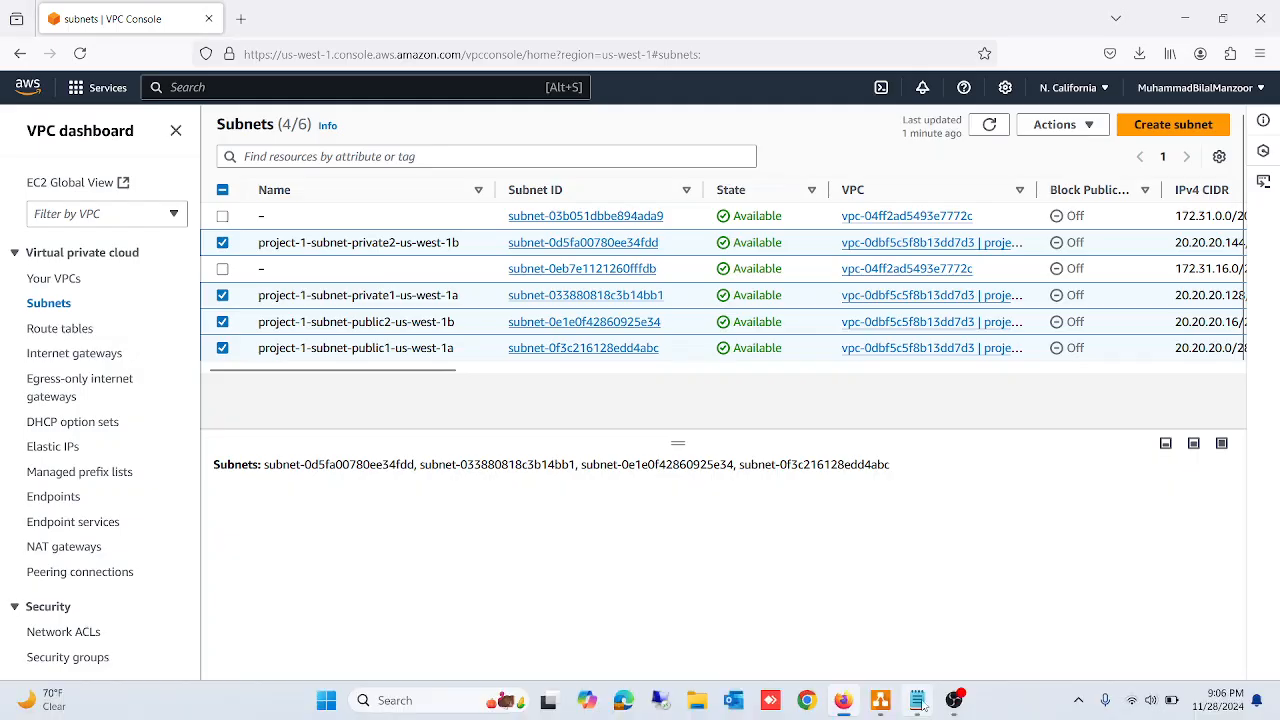
{"action": "left_click", "coordinate": [919, 703]}
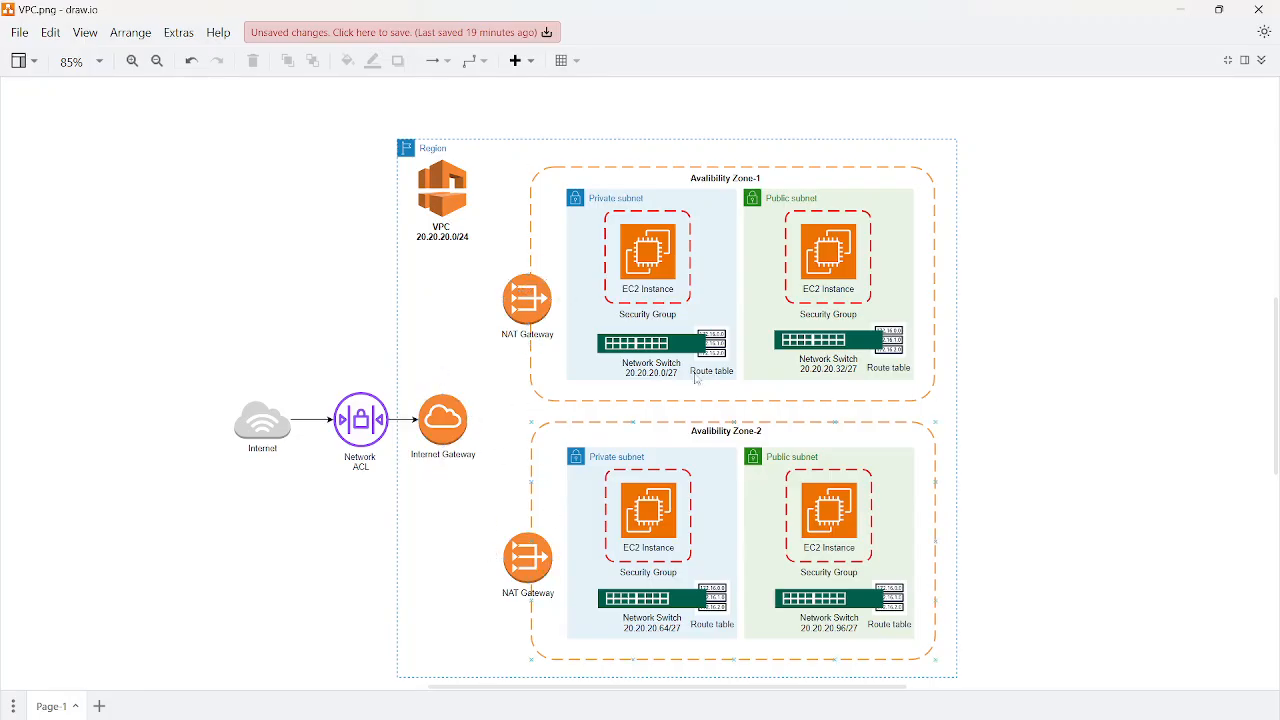
- Return to the AWS console, open the EC2 service in a new browser tab, and review the draw.io architecture diagram
{"action": "left_click", "coordinate": [1181, 10]}
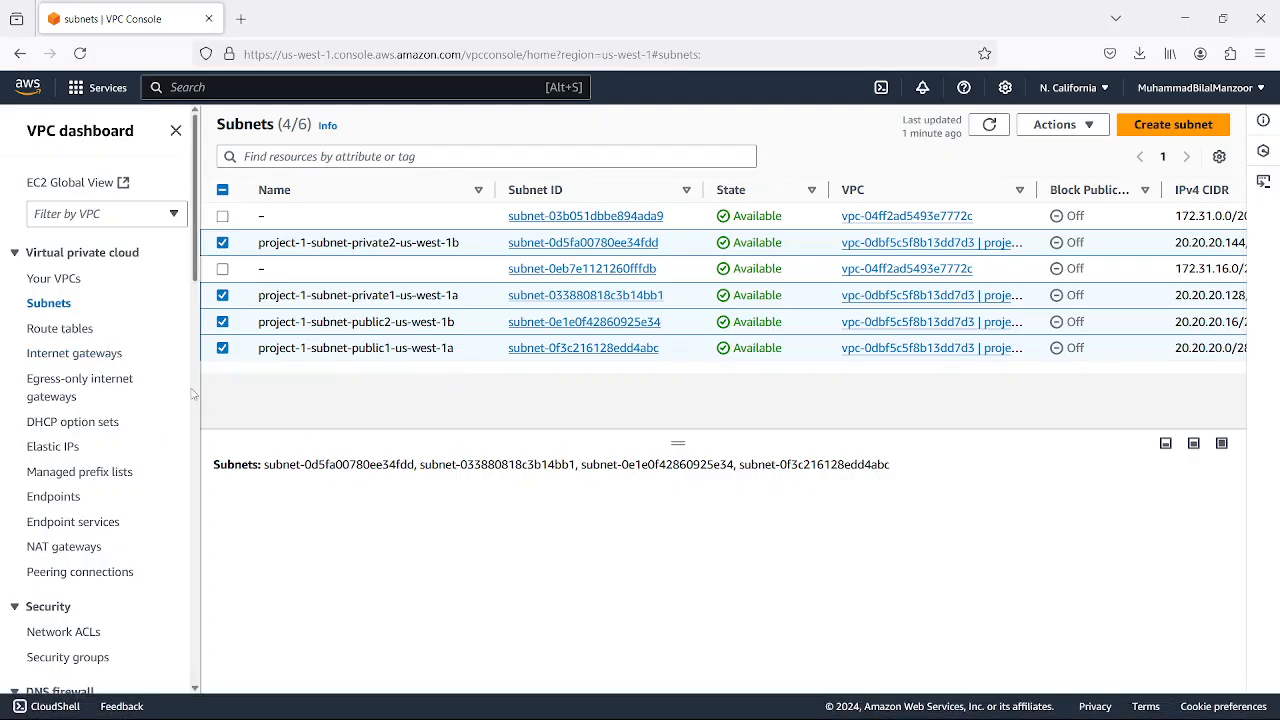
{"action": "left_click", "coordinate": [186, 87]}
{"action": "type", "text": "ec2"}
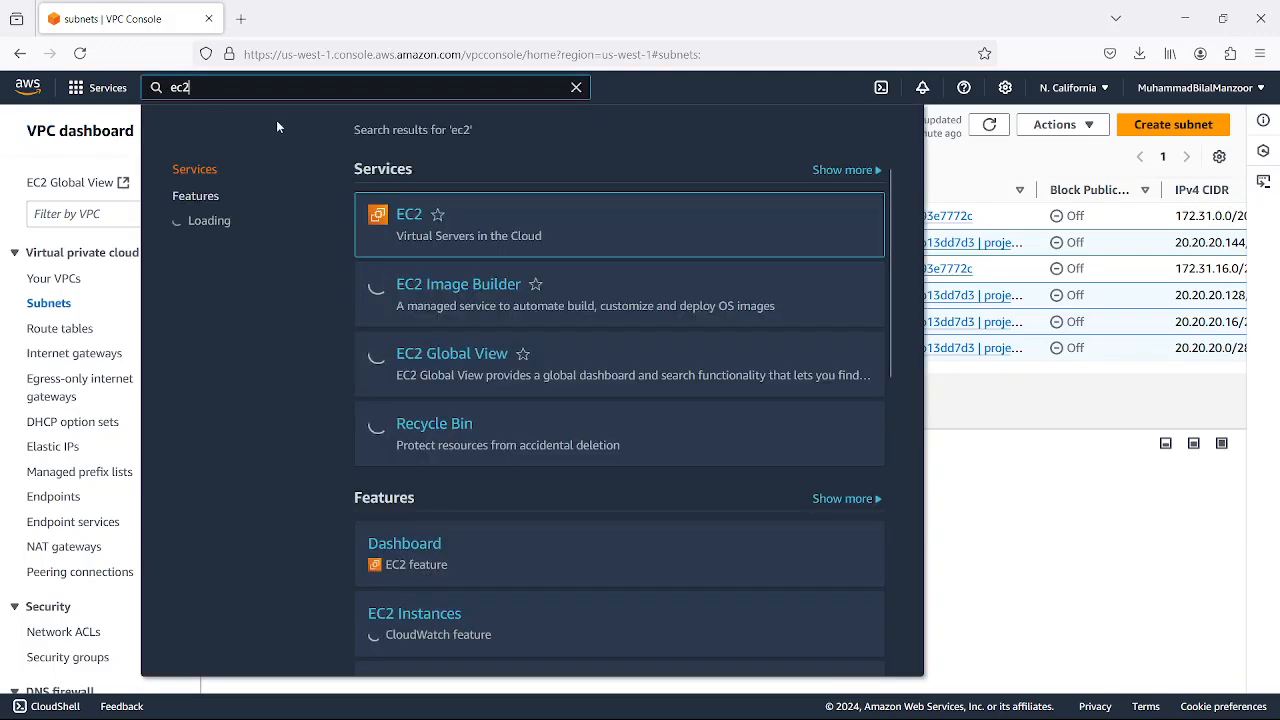
{"action": "right_click", "coordinate": [409, 214]}
{"action": "left_click", "coordinate": [462, 231]}
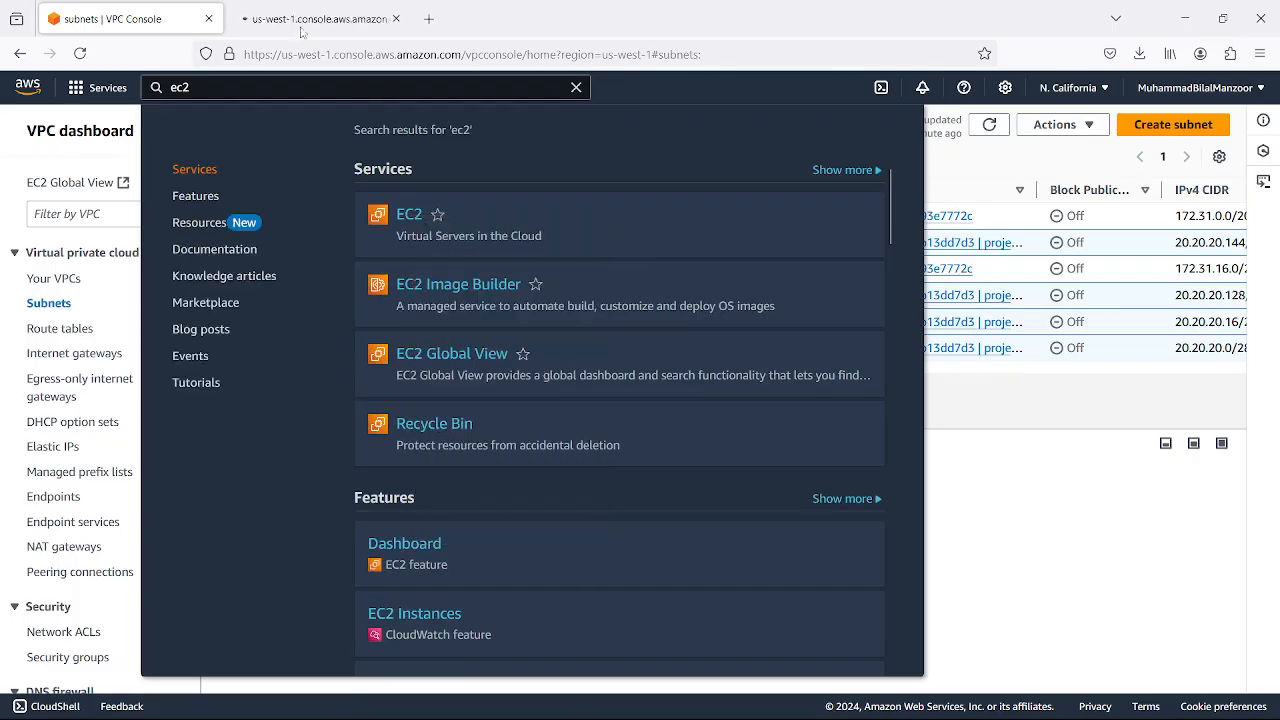
{"action": "left_click", "coordinate": [301, 31]}
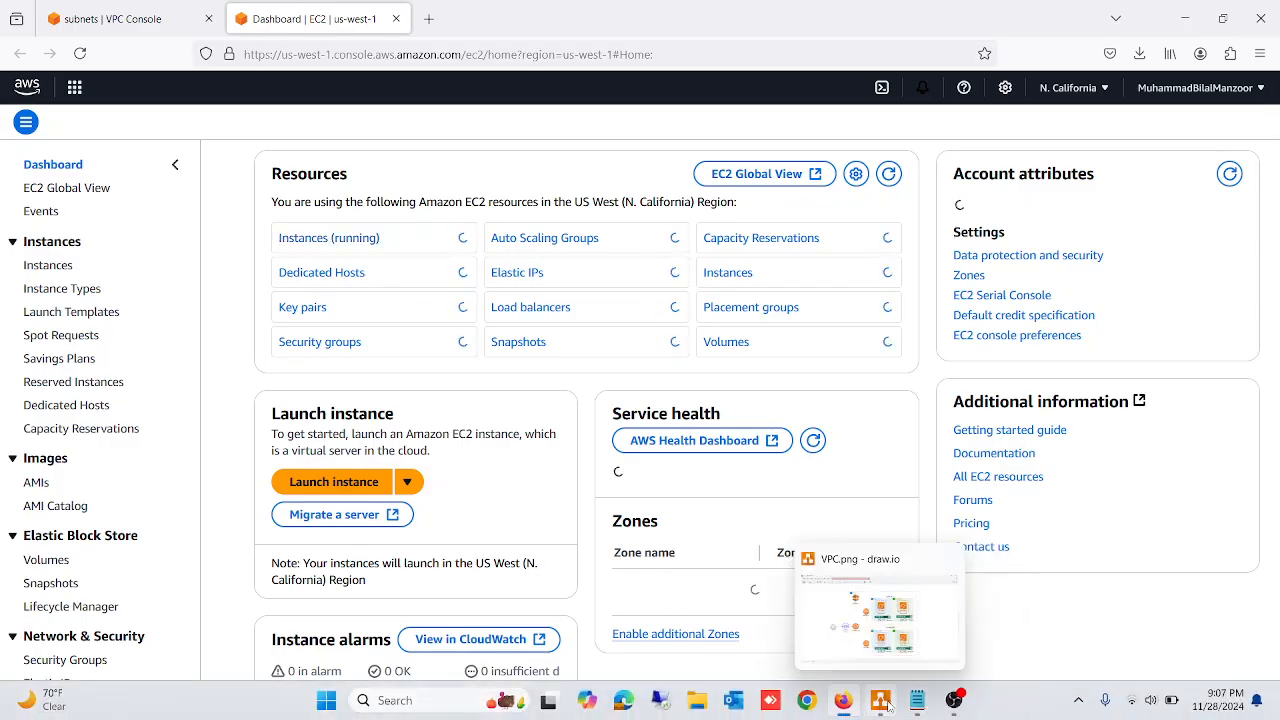
{"action": "left_click", "coordinate": [858, 655]}
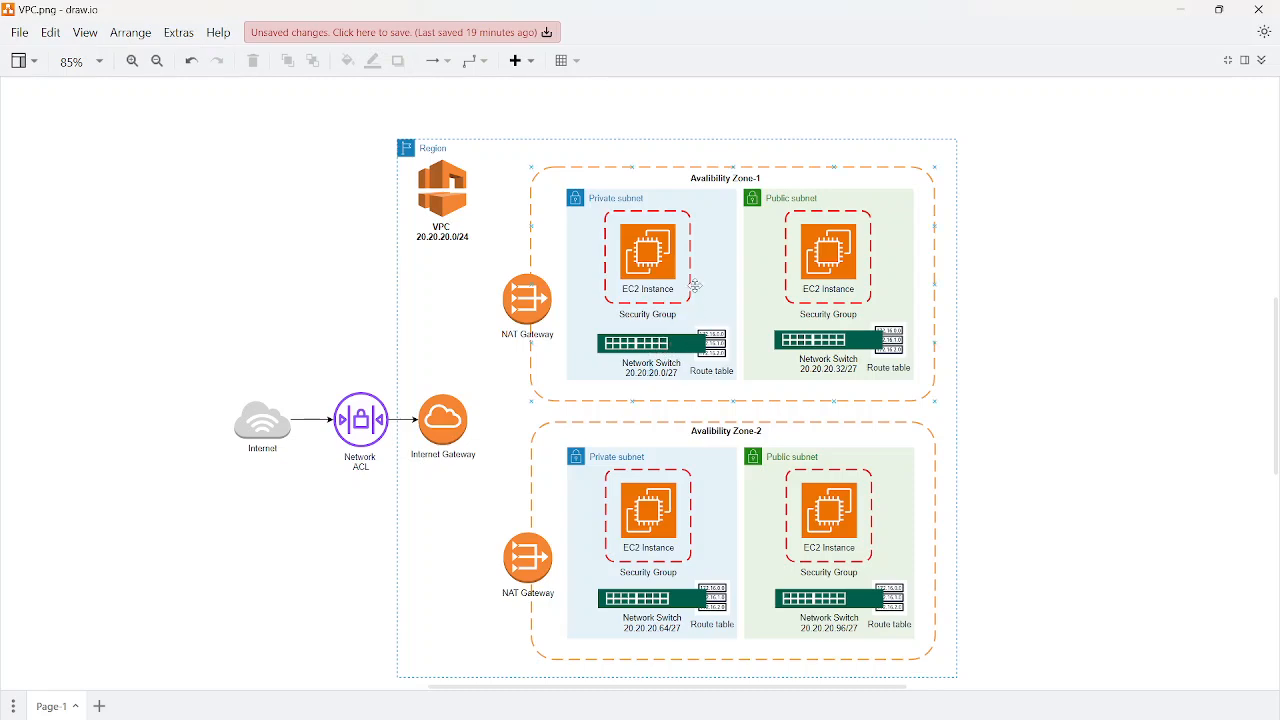
{"action": "left_click", "coordinate": [1181, 10]}
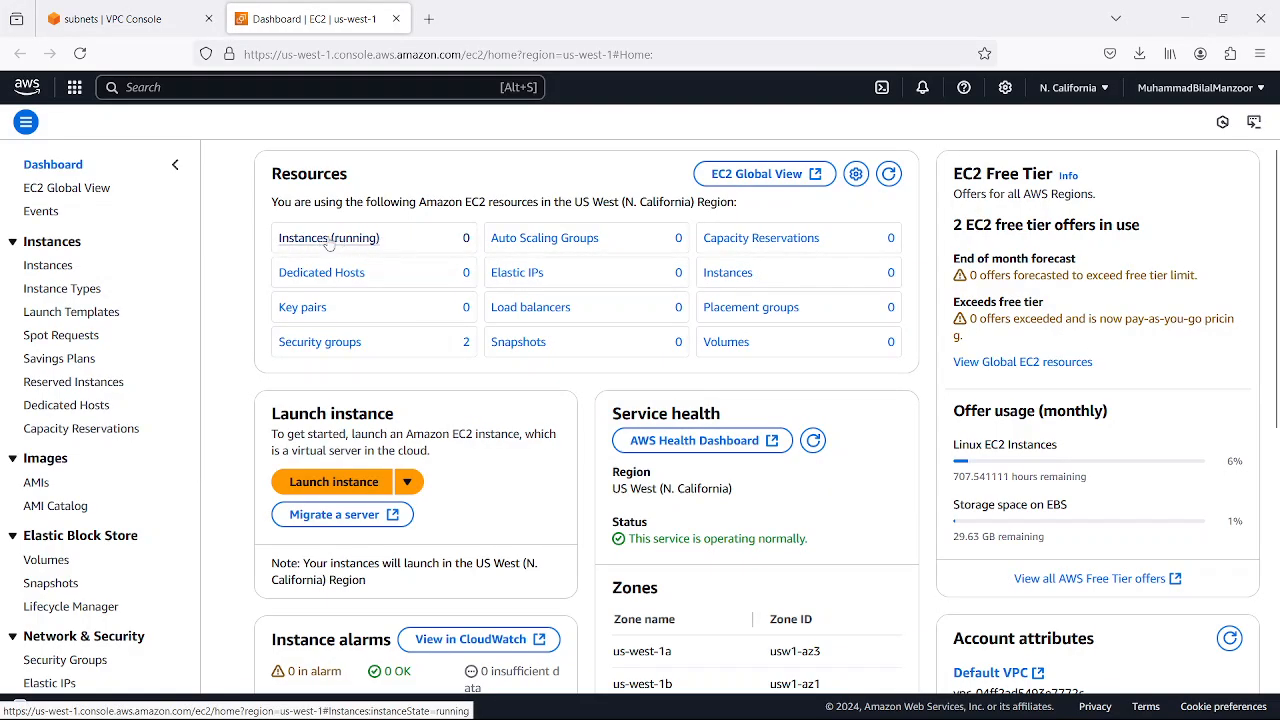
- Start launching a new instance from the EC2 instances list and enter server1- as its name
{"action": "left_click", "coordinate": [47, 265]}
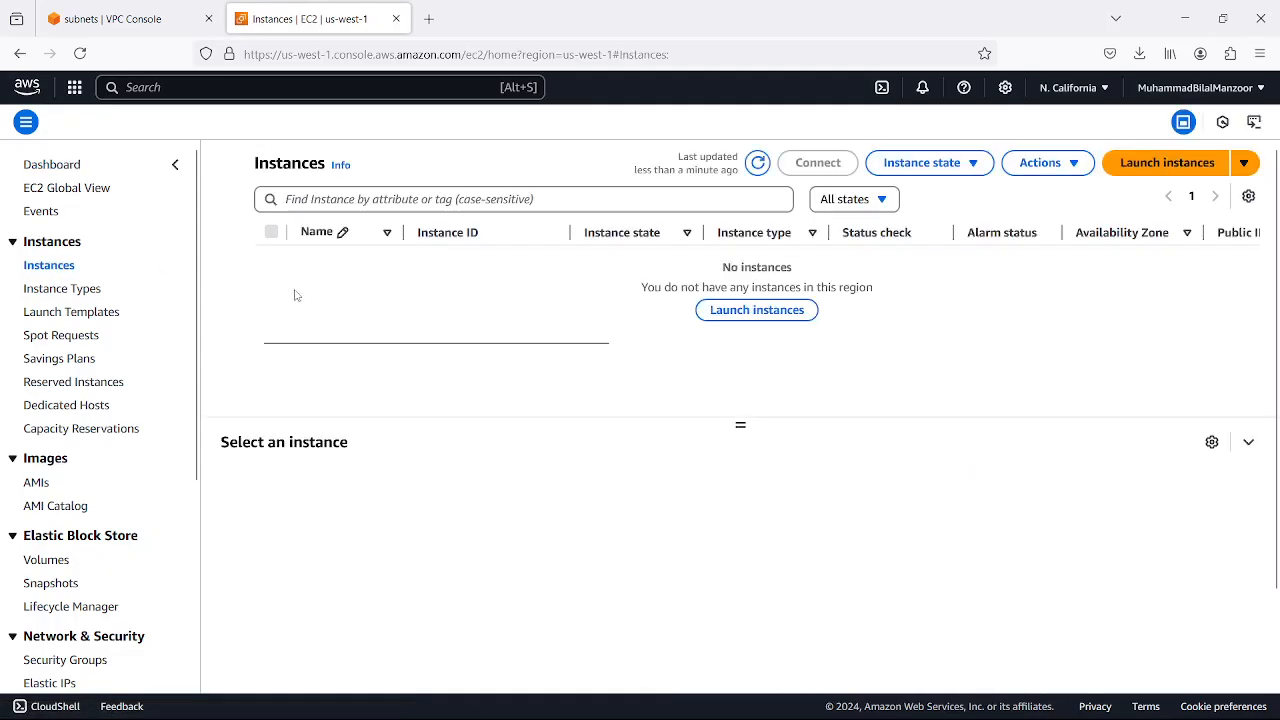
{"action": "left_click", "coordinate": [784, 316]}
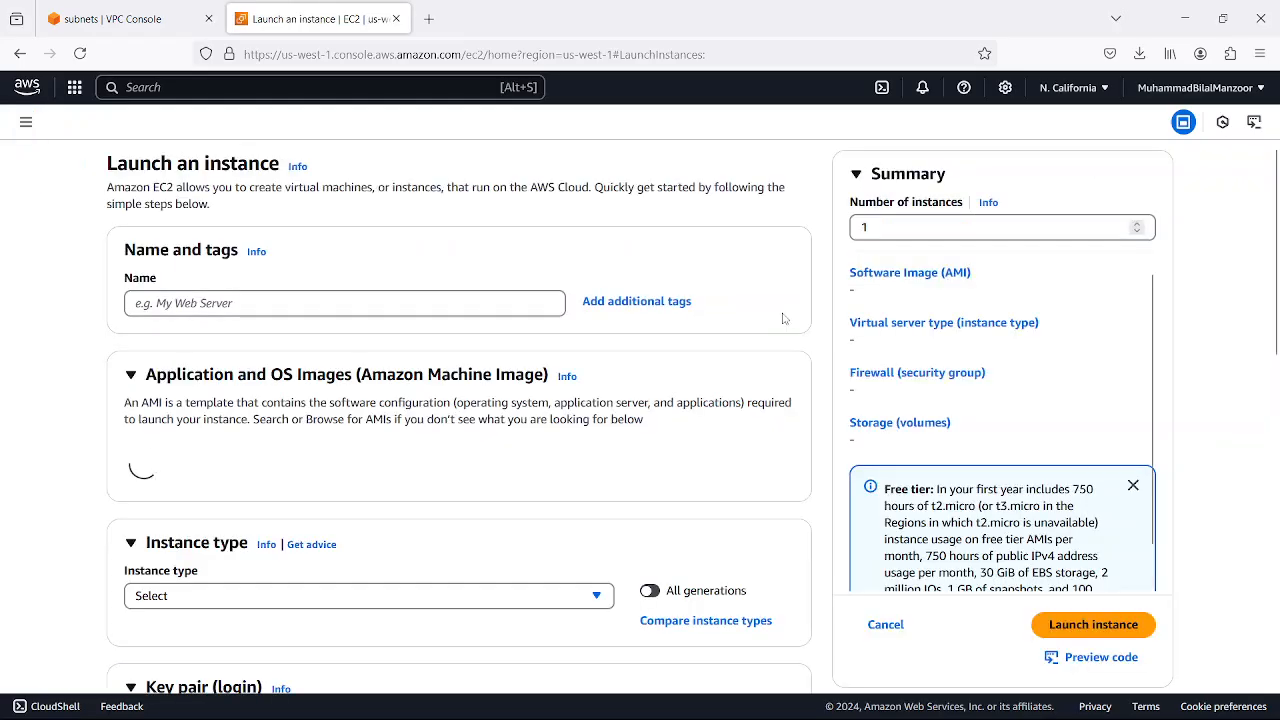
{"action": "left_click", "coordinate": [413, 305]}
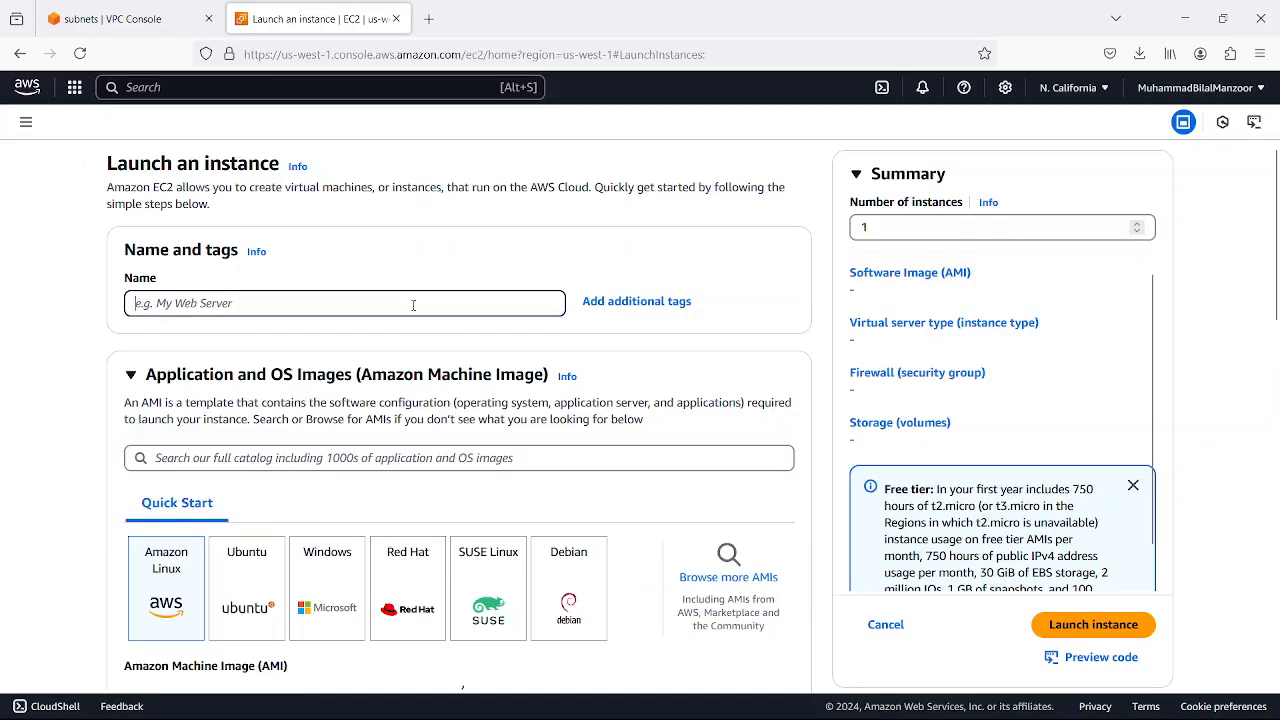
{"action": "type", "text": "server1-"}
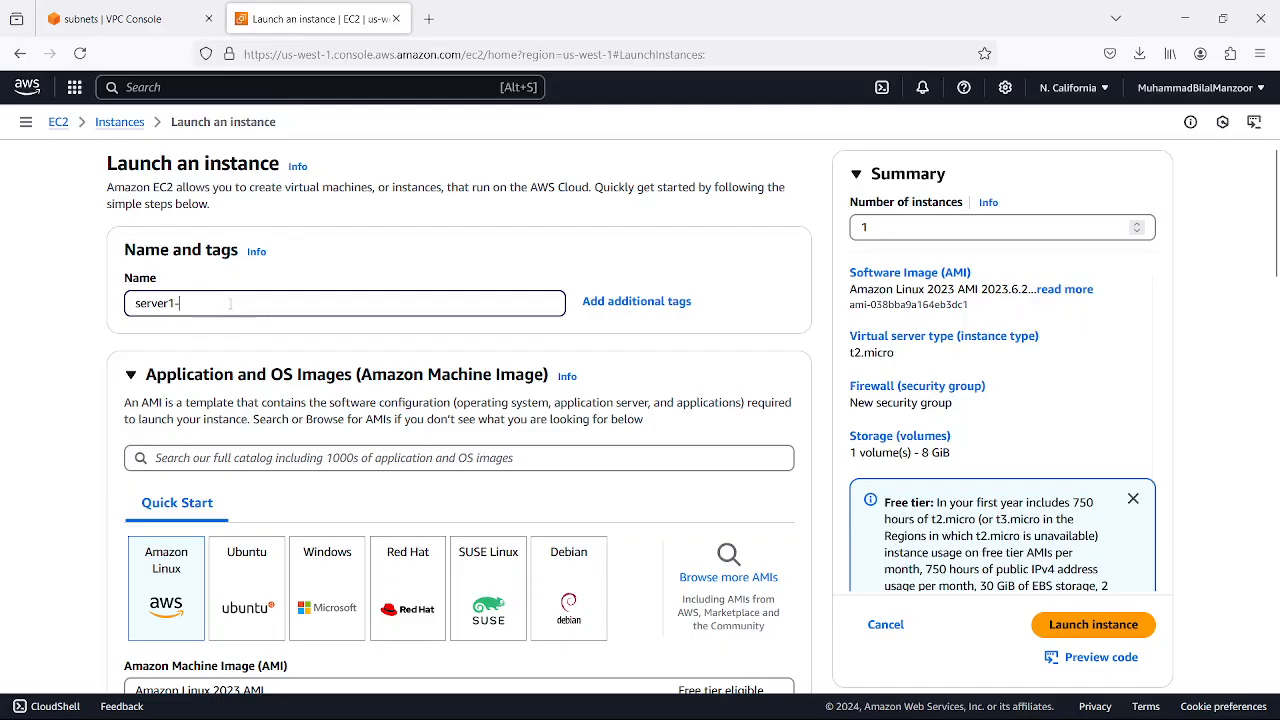
- Edit the instance's network settings to use project-1-vpc (20.20.20.0/24) as its VPC
{"action": "scroll", "coordinate": [513, 380], "scroll_direction": "down", "scroll_amount": 4}
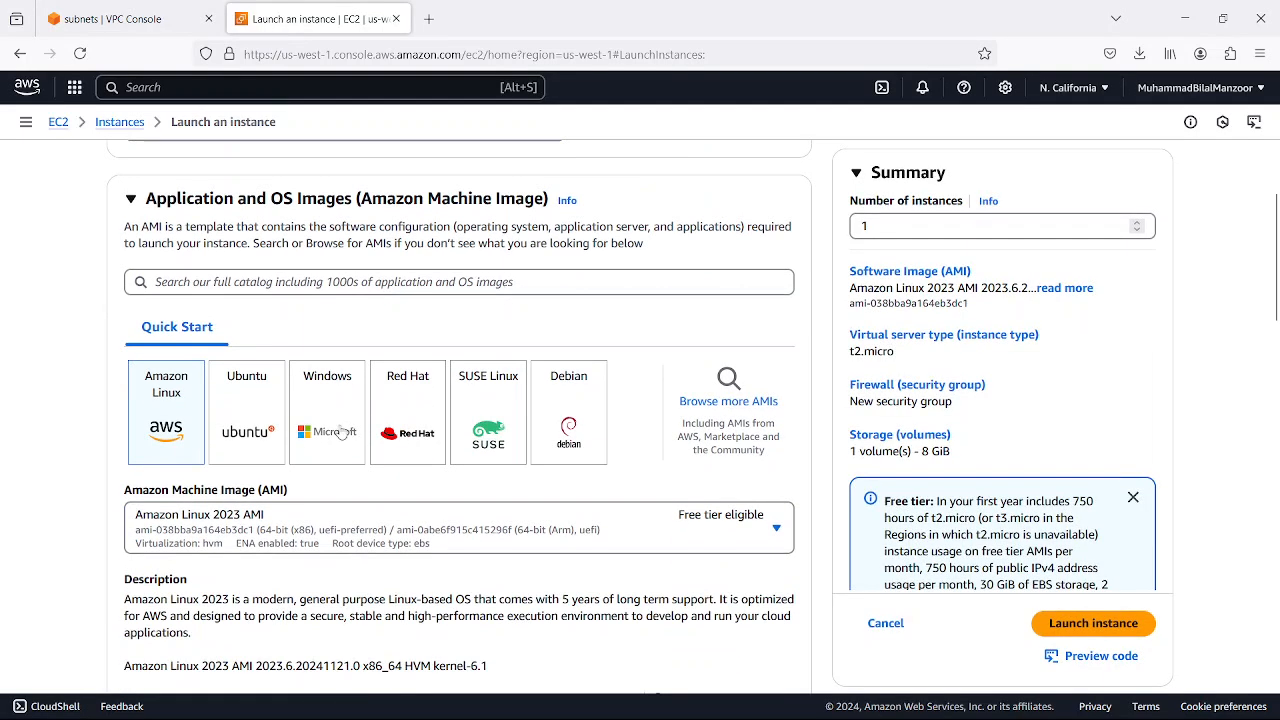
{"action": "scroll", "coordinate": [354, 520], "scroll_direction": "down", "scroll_amount": 5}
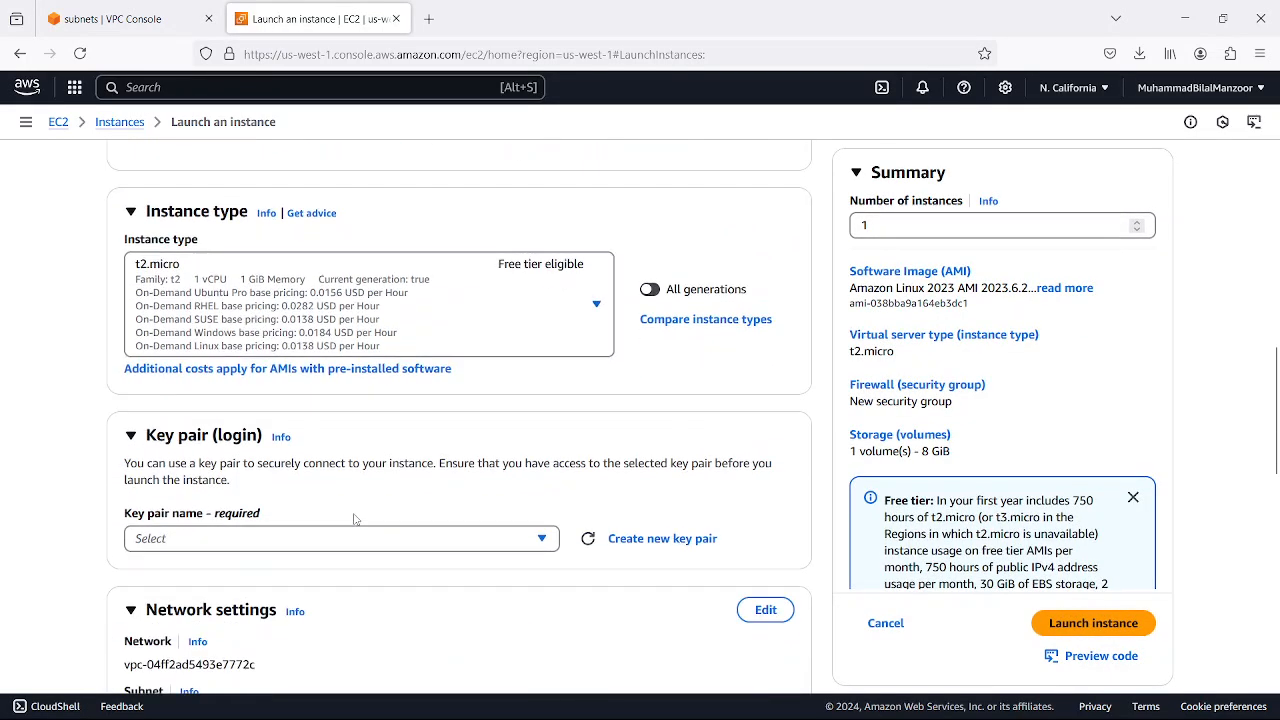
{"action": "scroll", "coordinate": [370, 500], "scroll_direction": "down", "scroll_amount": 3}
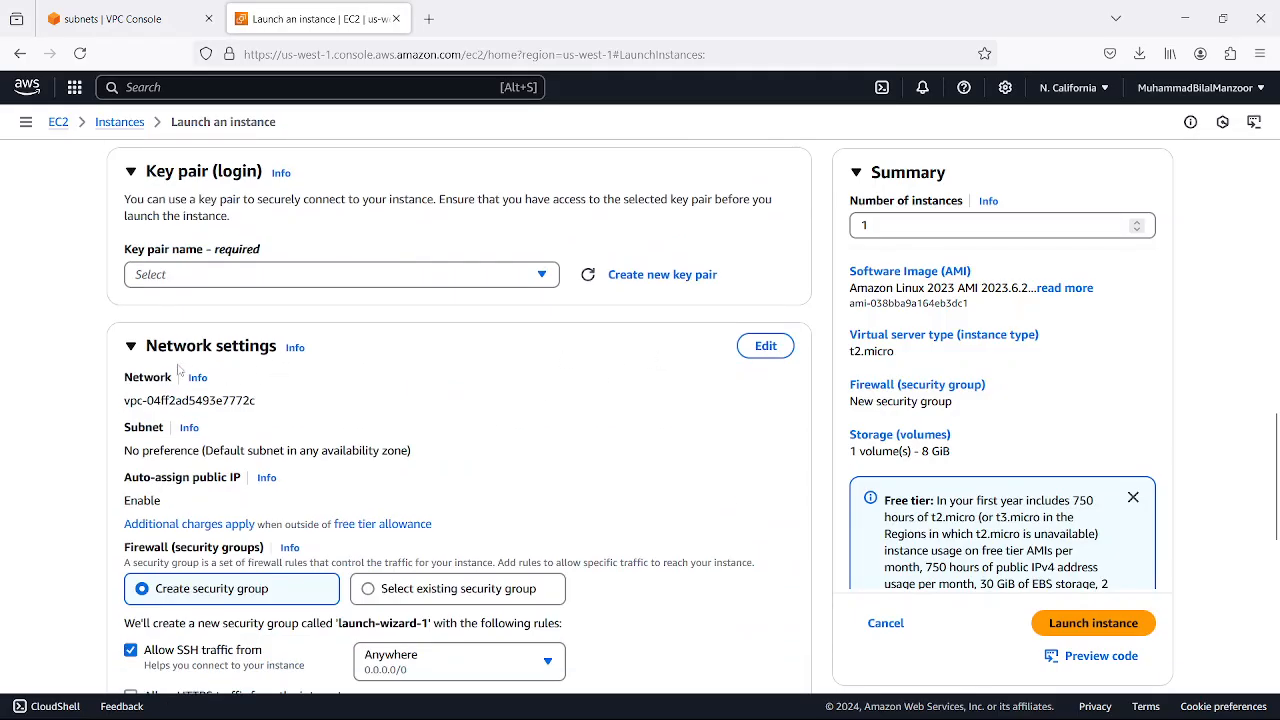
{"action": "left_click", "coordinate": [748, 346]}
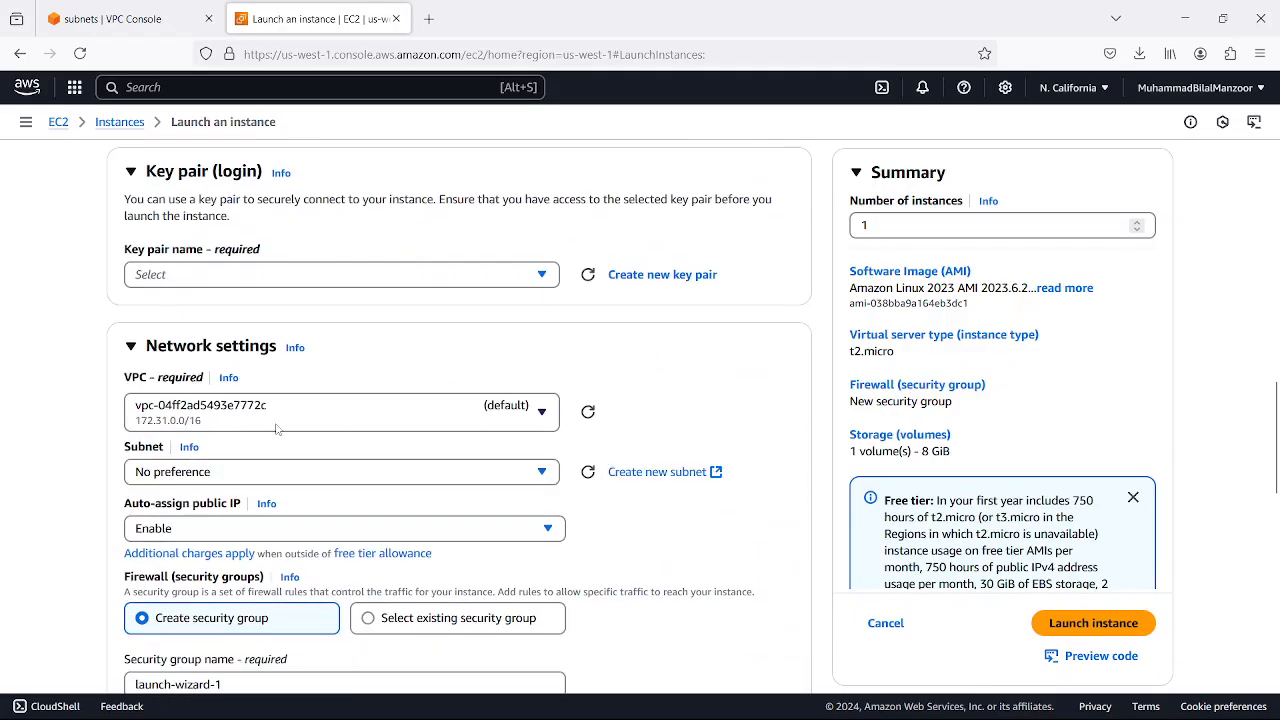
{"action": "left_click", "coordinate": [531, 413]}
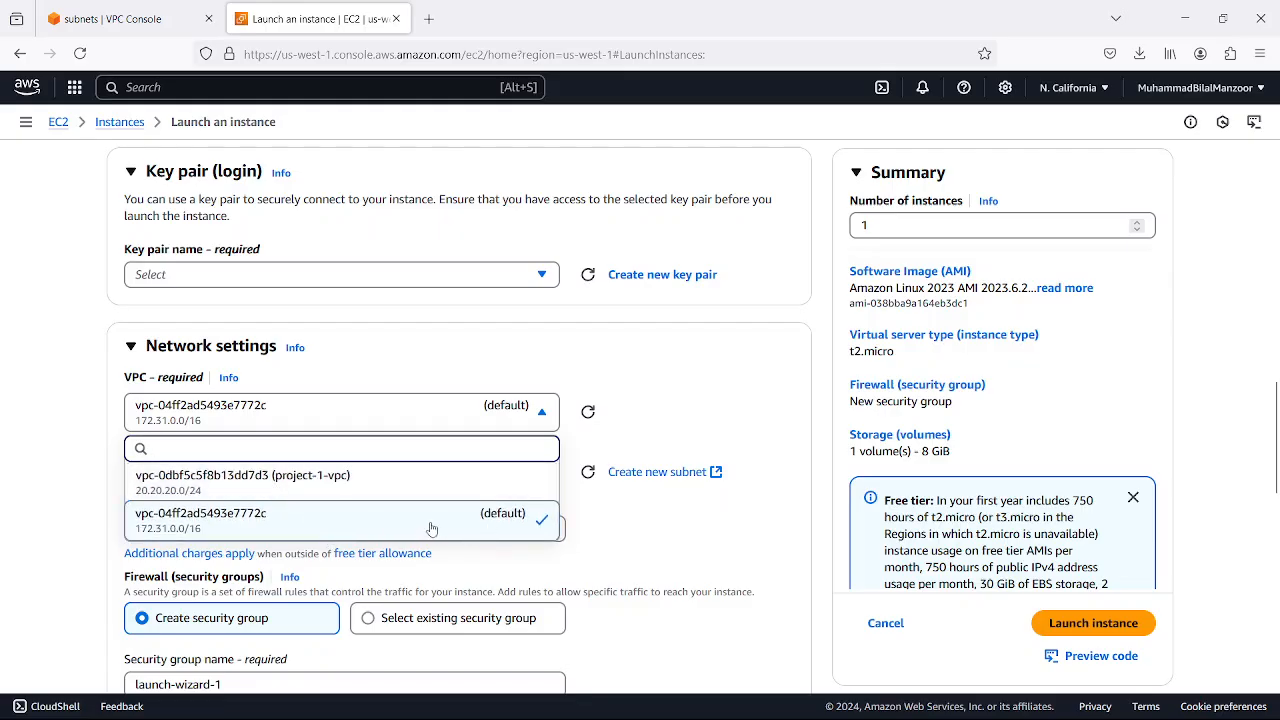
{"action": "left_click", "coordinate": [391, 482]}
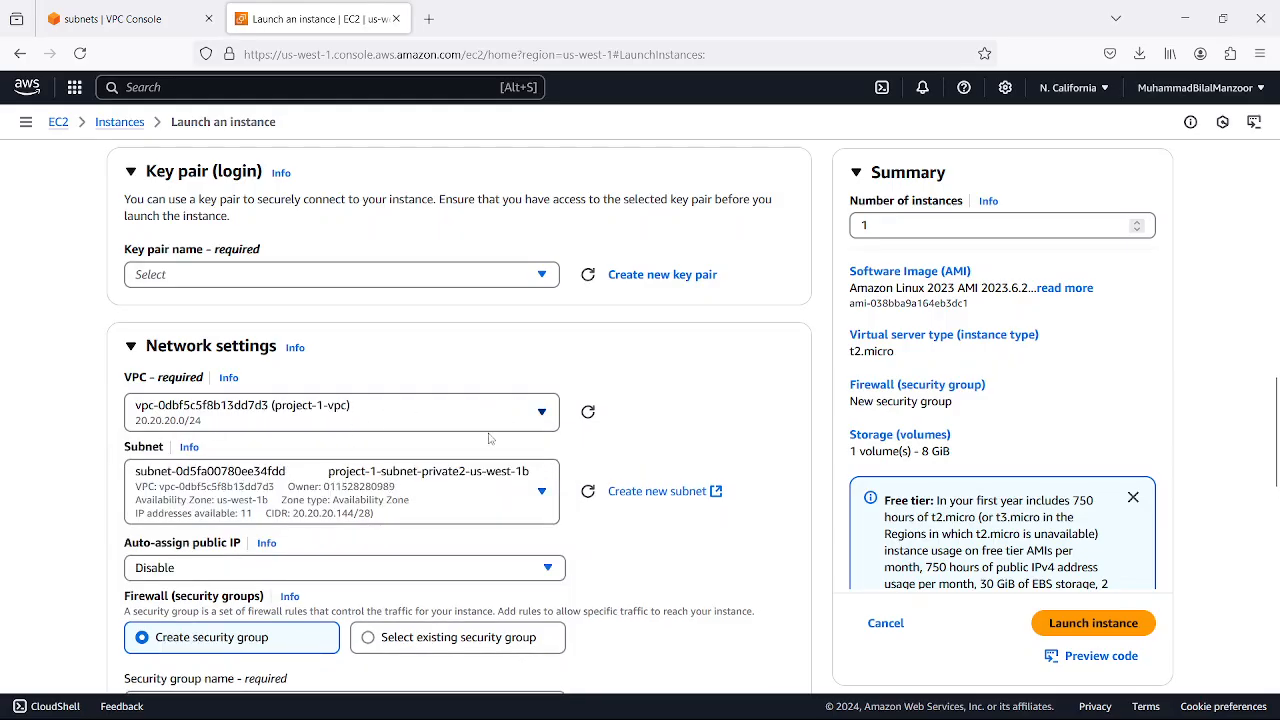
- Review the available subnets and place the instance in project-1-subnet-public1-us-west-1a
{"action": "scroll", "coordinate": [498, 498], "scroll_direction": "down", "scroll_amount": 2}
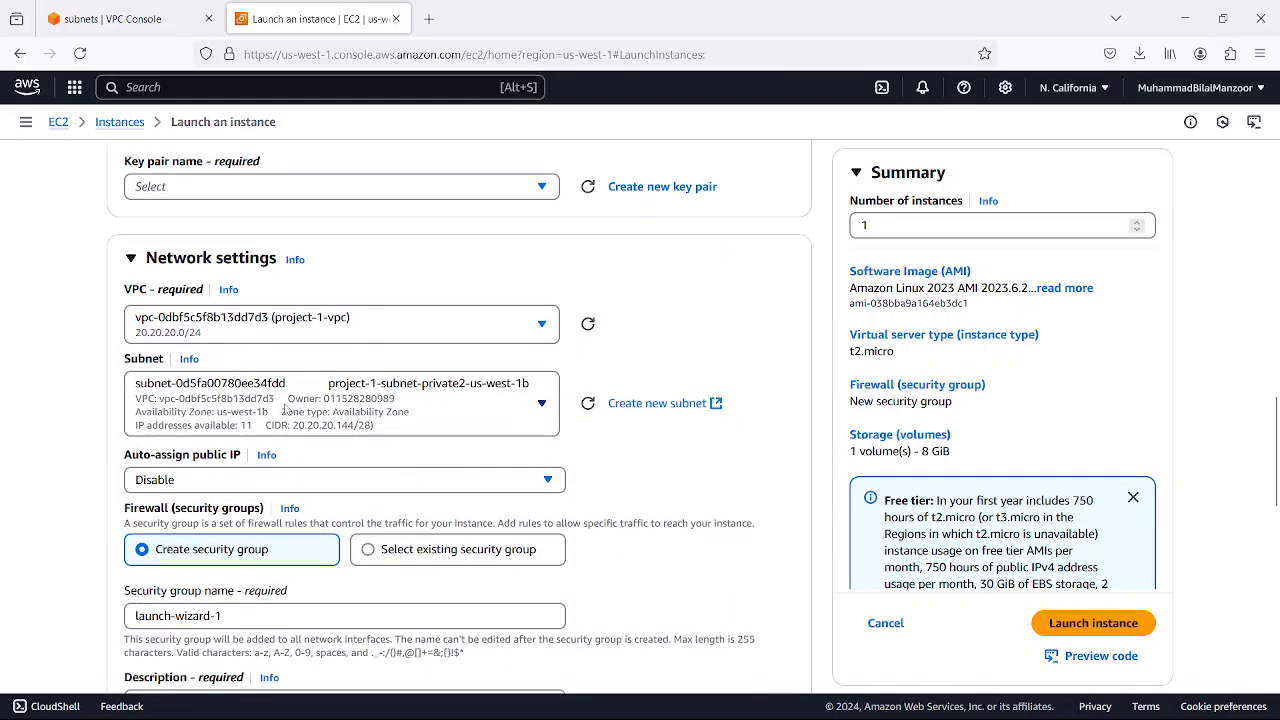
{"action": "left_click", "coordinate": [545, 408]}
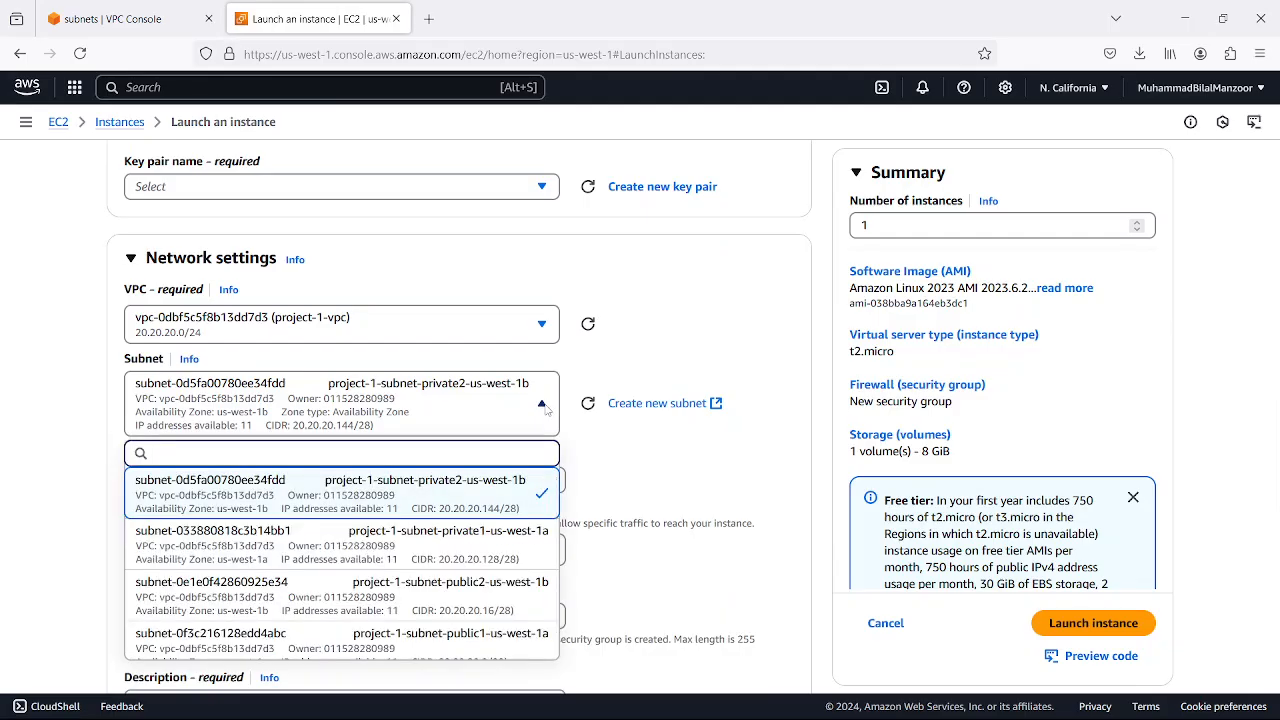
{"action": "scroll", "coordinate": [485, 598], "scroll_direction": "down", "scroll_amount": 1}
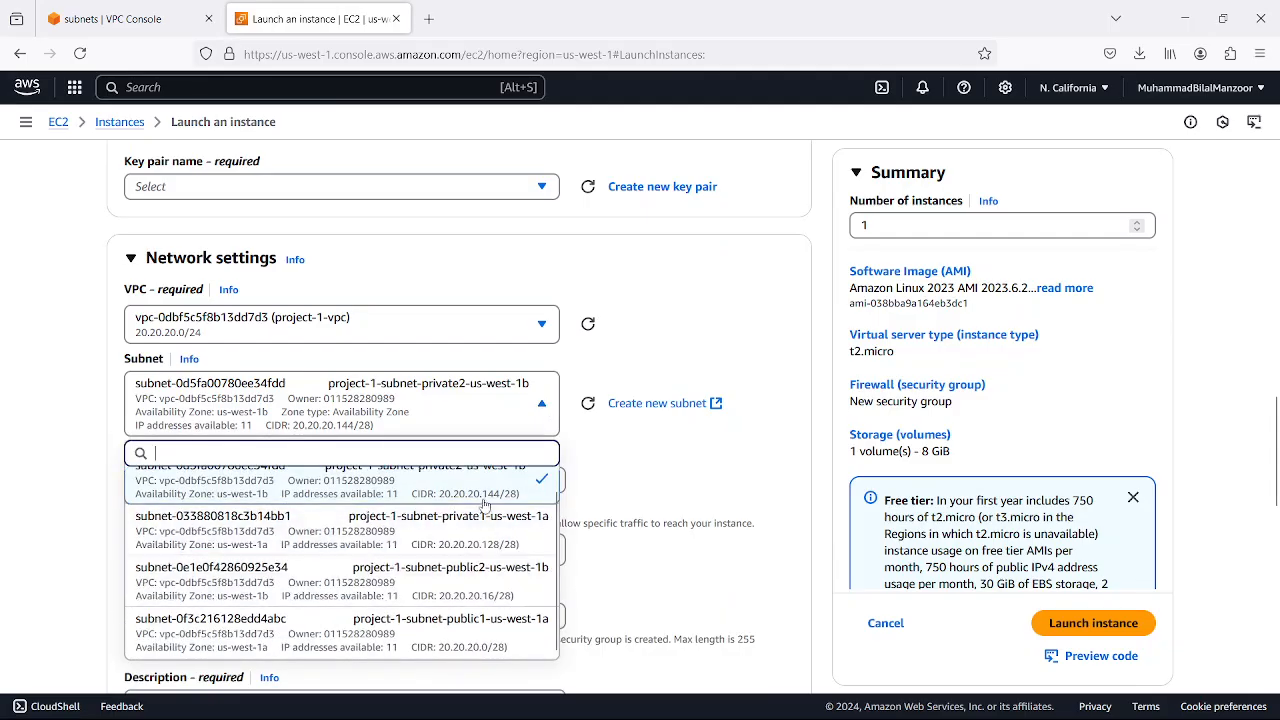
{"action": "scroll", "coordinate": [500, 610], "scroll_direction": "up", "scroll_amount": 1}
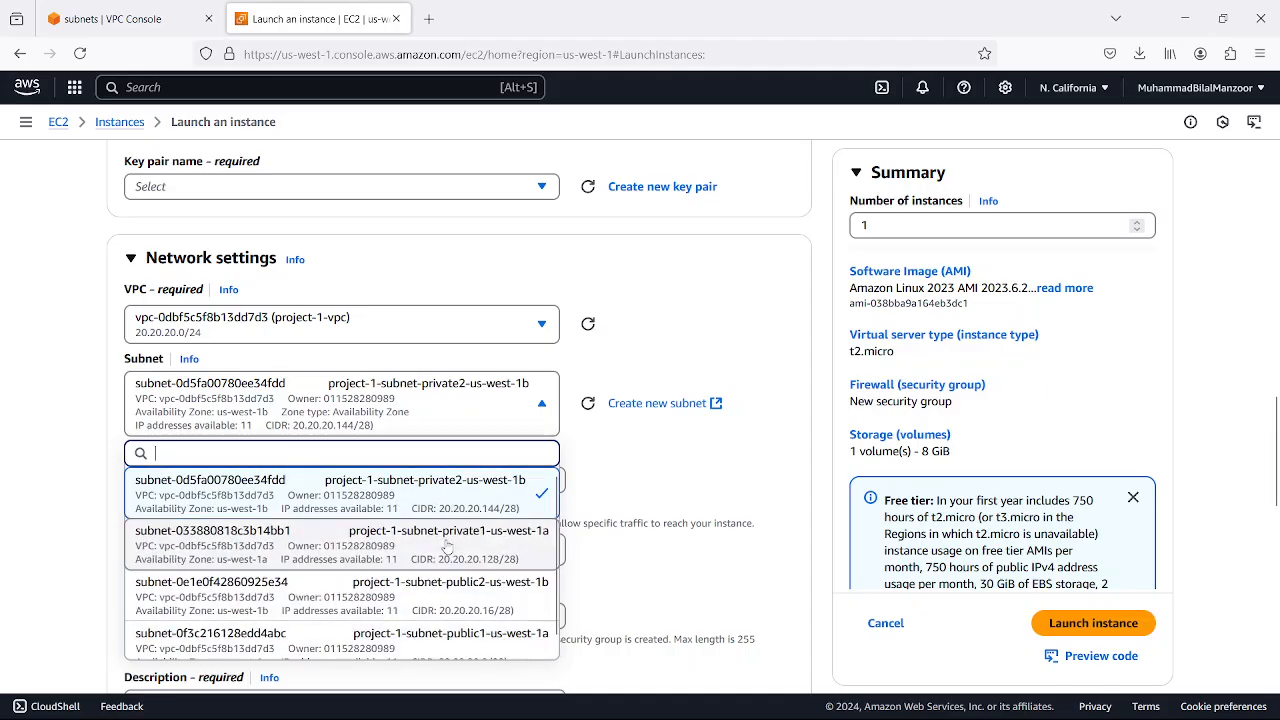
{"action": "left_click", "coordinate": [453, 645]}
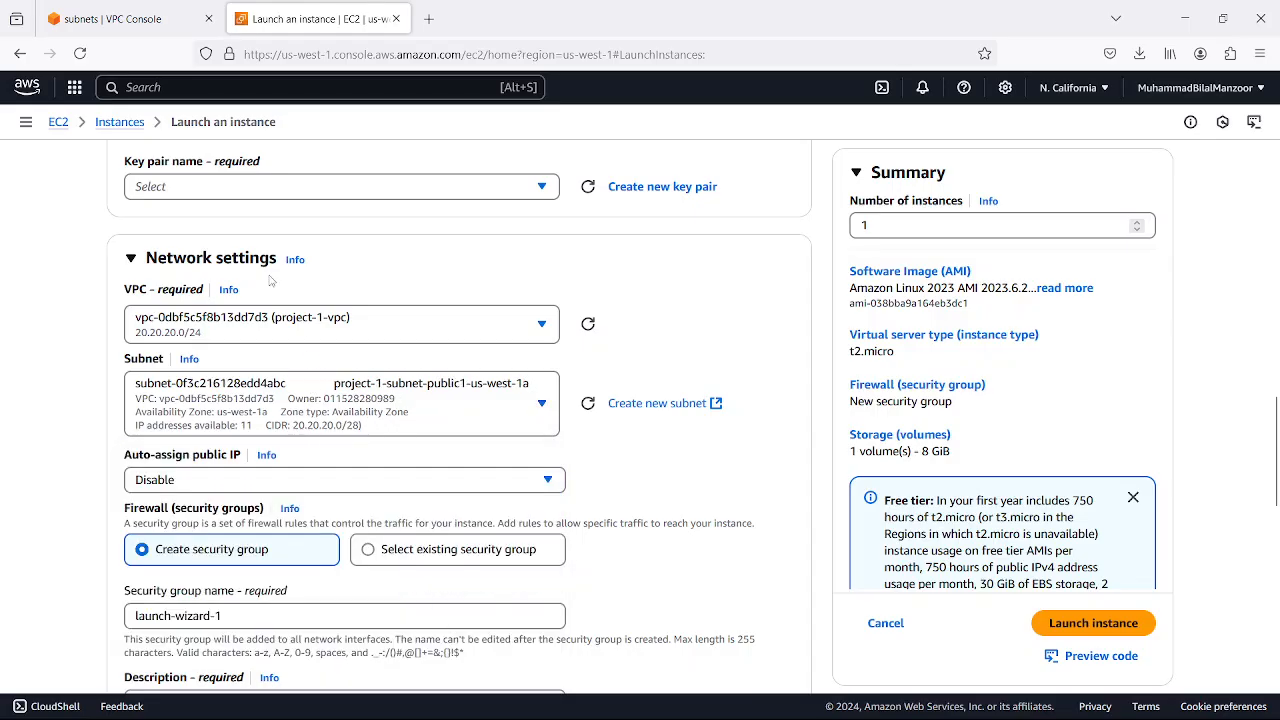
- Complete the instance name as server1-west-1a-public
{"action": "scroll", "coordinate": [506, 385], "scroll_direction": "up", "scroll_amount": 10}
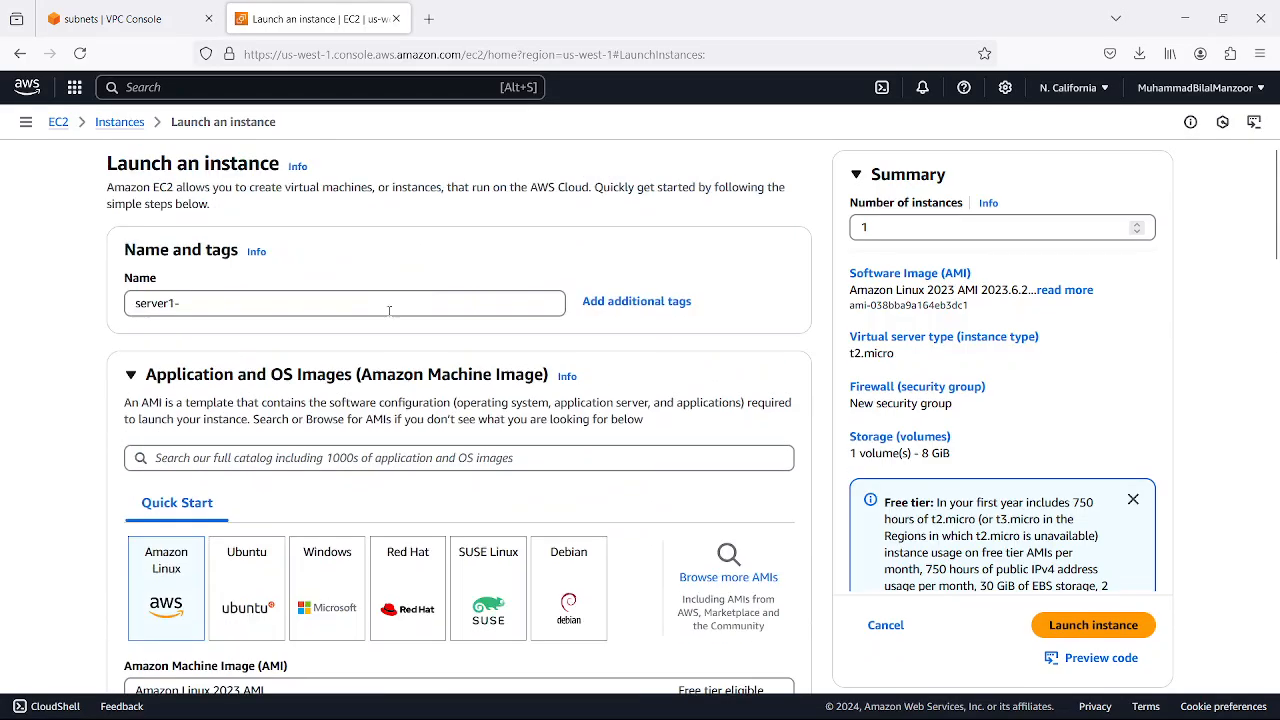
{"action": "left_click", "coordinate": [378, 305]}
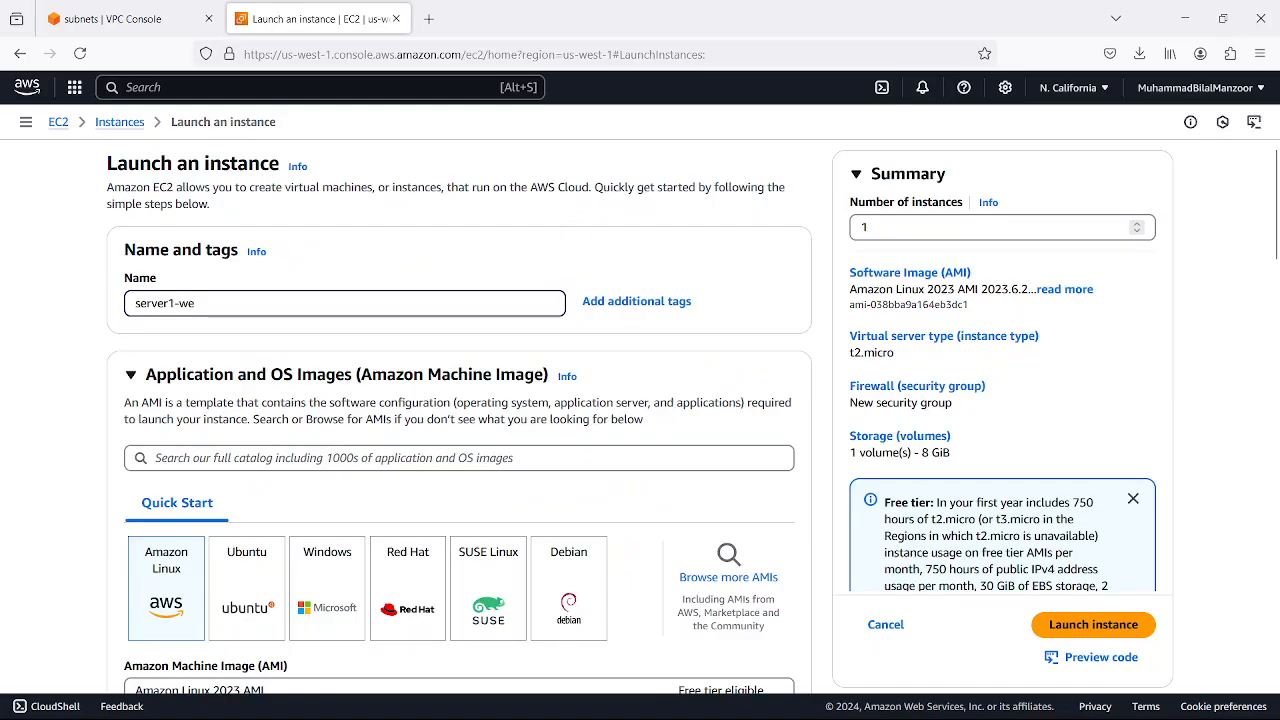
{"action": "type", "text": "west-1a-public"}
- Choose Ubuntu as the instance's operating system image and review its AMI description
{"action": "scroll", "coordinate": [287, 374], "scroll_direction": "down", "scroll_amount": 3}
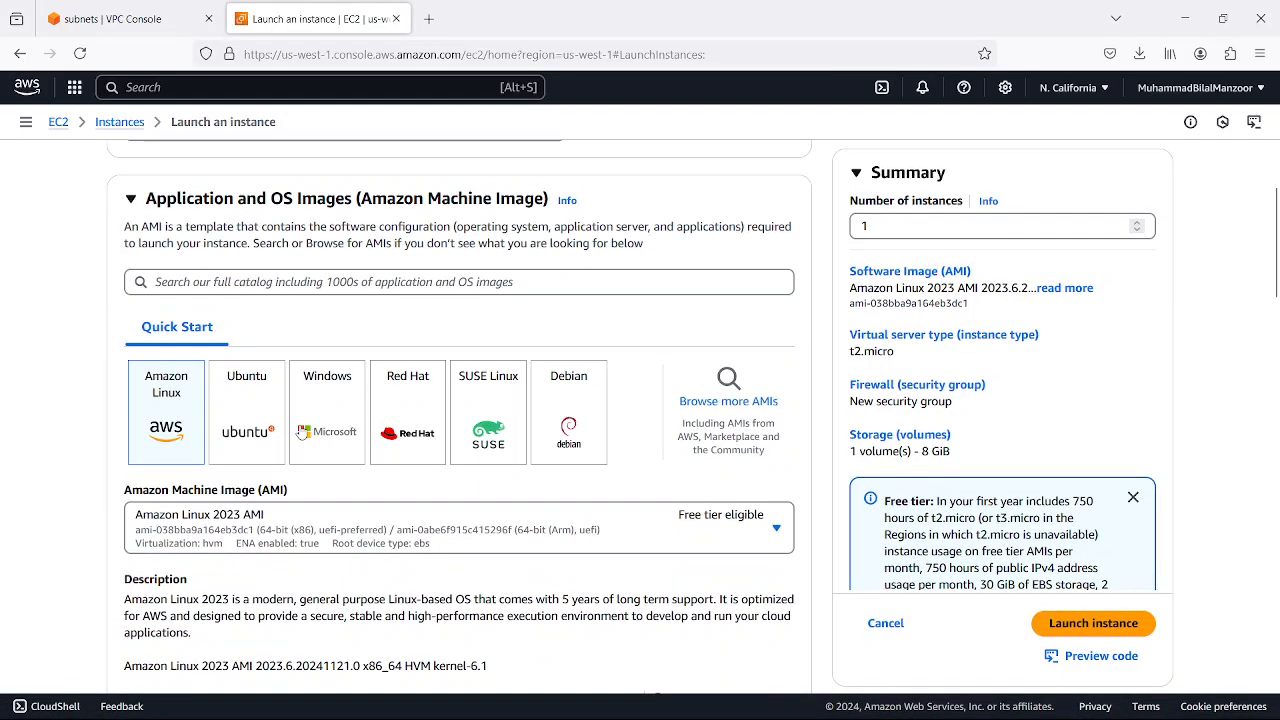
{"action": "left_click", "coordinate": [254, 411]}
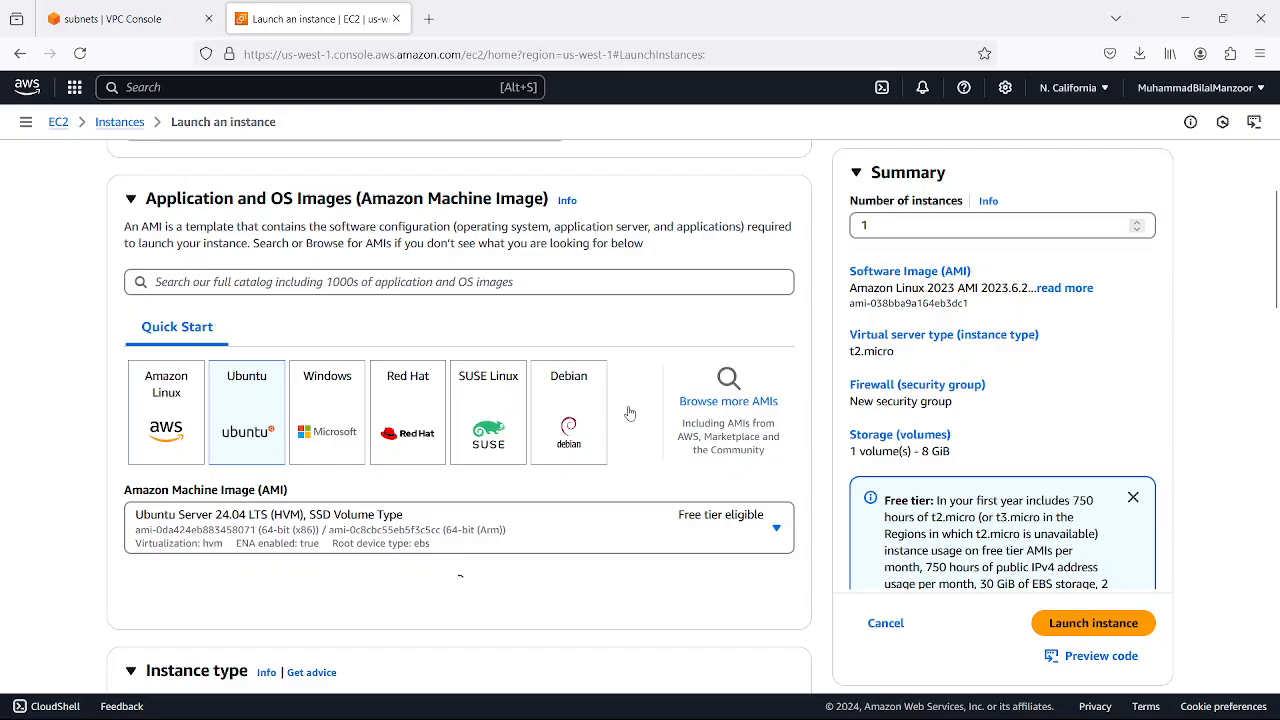
{"action": "scroll", "coordinate": [630, 412], "scroll_direction": "down", "scroll_amount": 3}
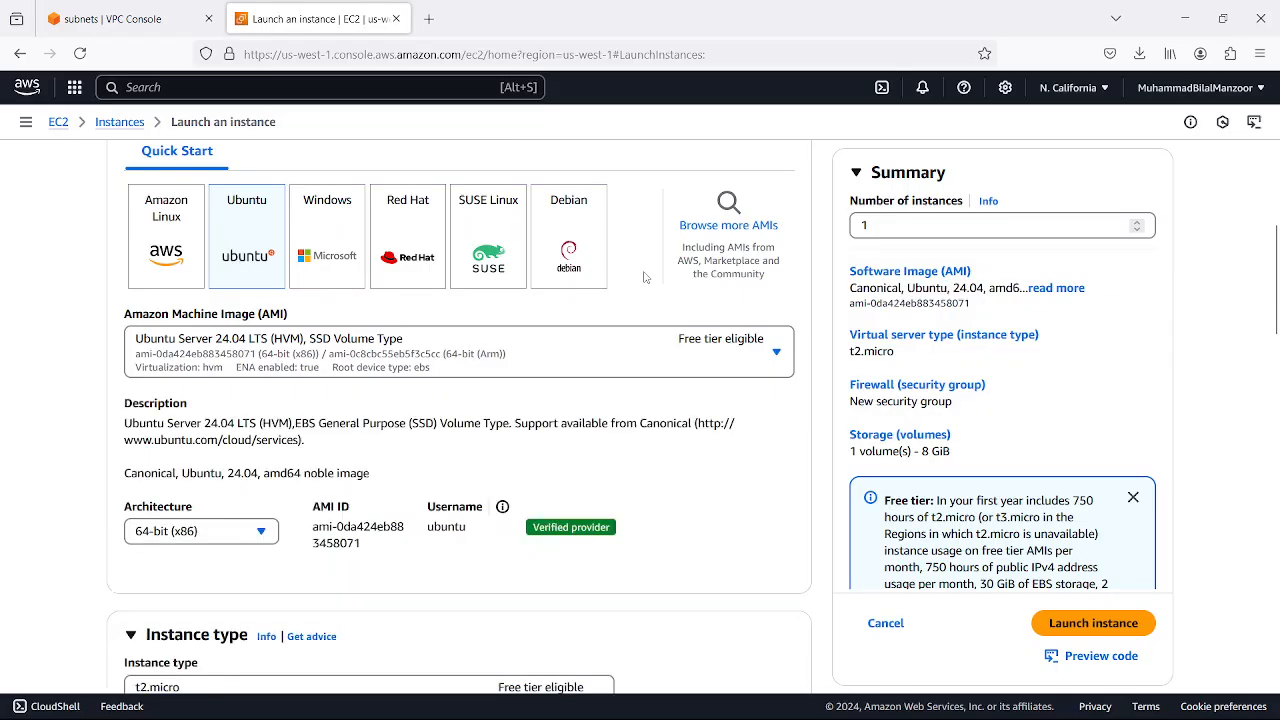
{"action": "scroll", "coordinate": [645, 277], "scroll_direction": "up", "scroll_amount": 2}
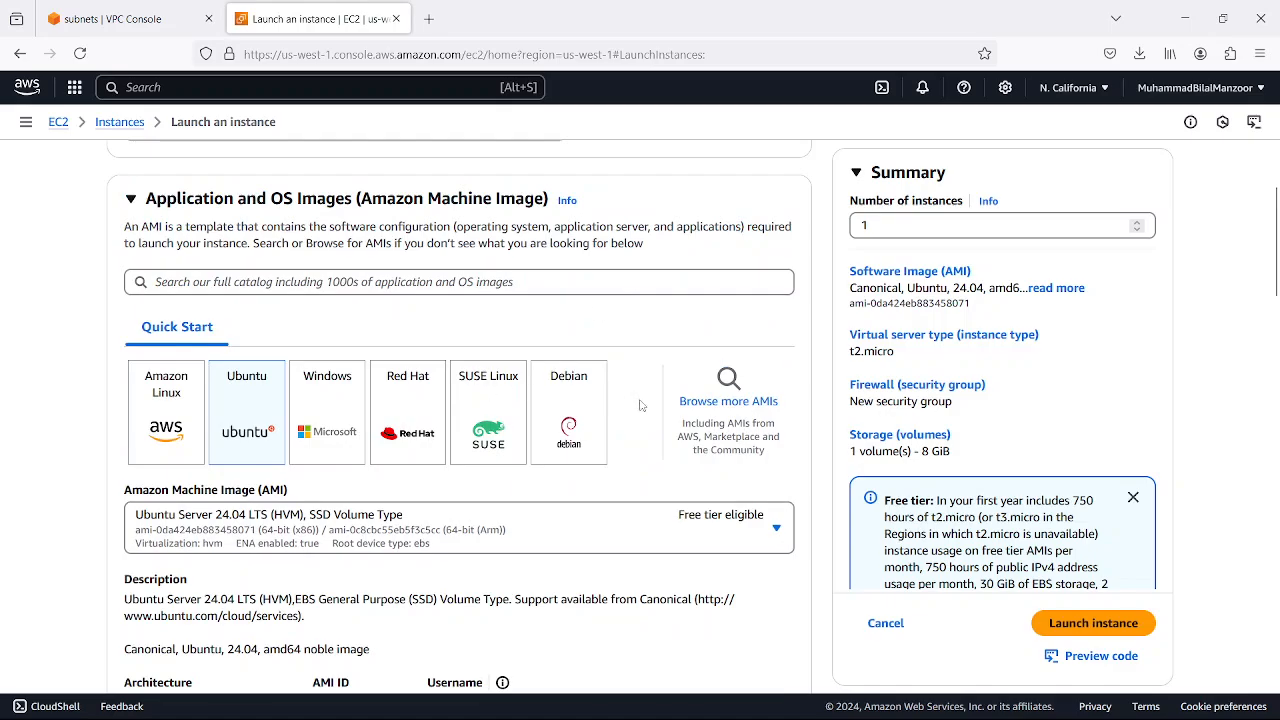
{"action": "scroll", "coordinate": [641, 405], "scroll_direction": "down", "scroll_amount": 1}
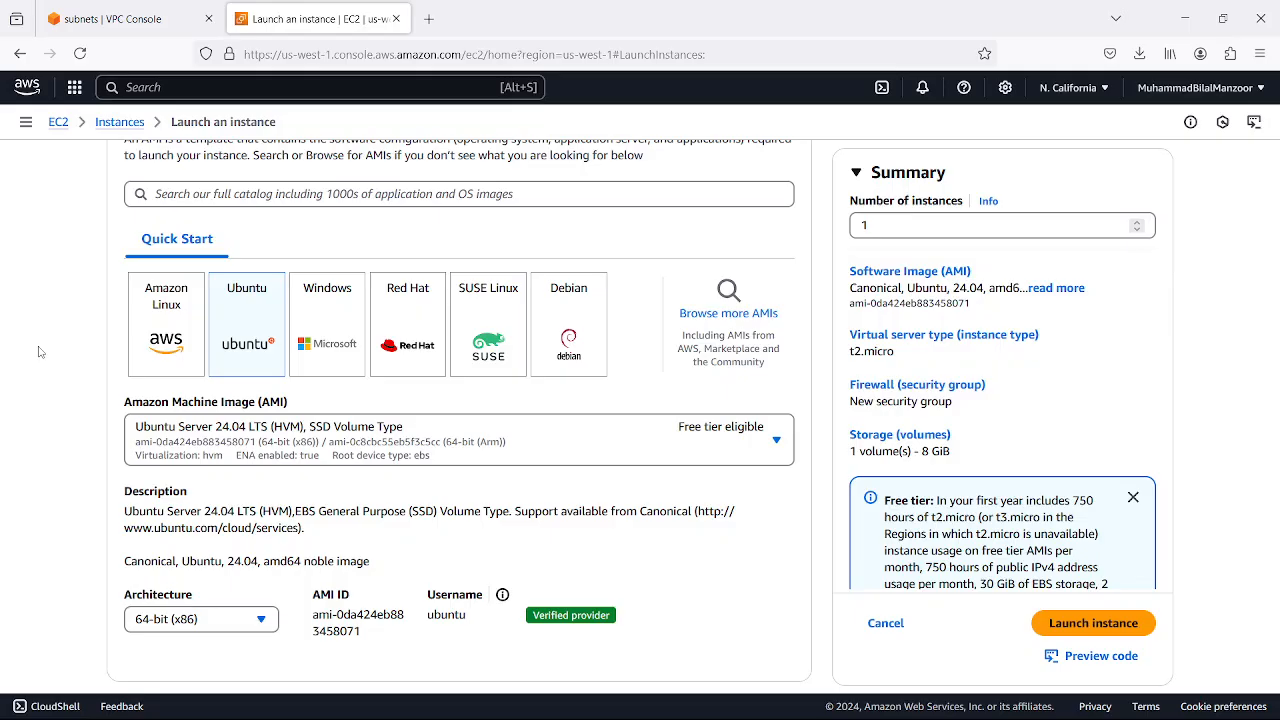
- Review the Ubuntu machine images, select Ubuntu Server 24.04 LTS (HVM), SSD Volume Type, and confirm the resulting settings changes
{"action": "left_click", "coordinate": [237, 196]}
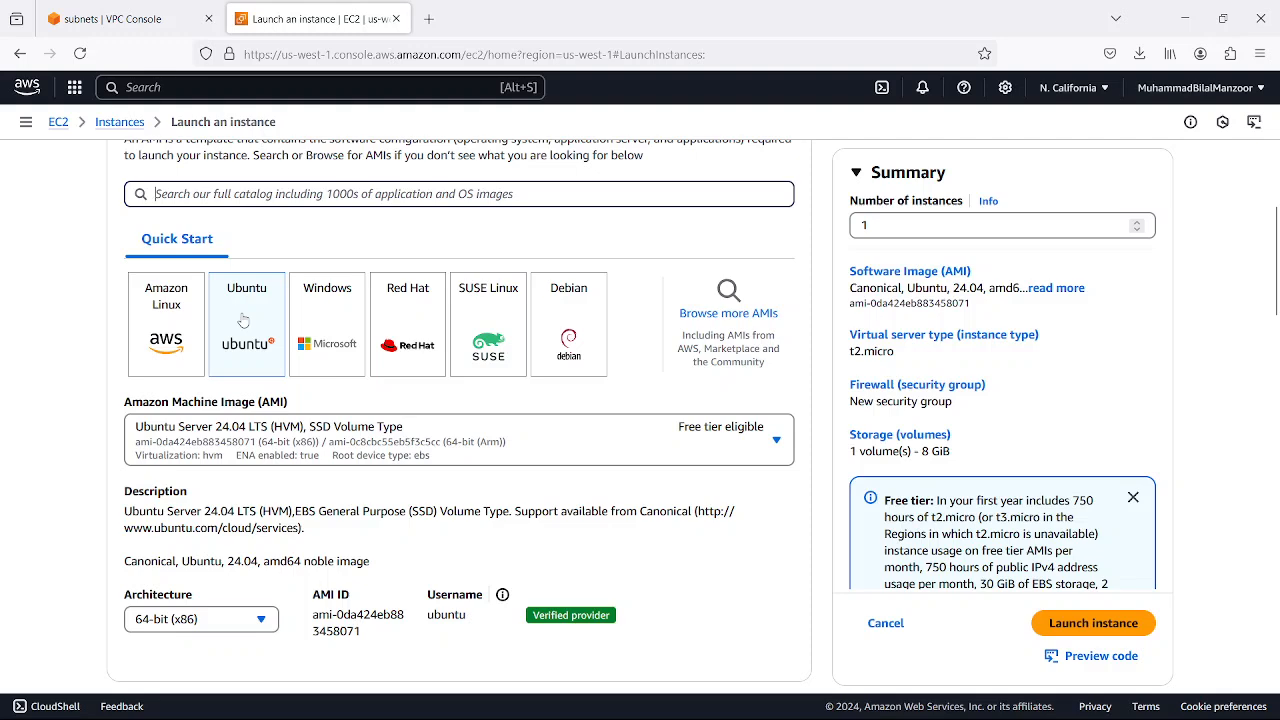
{"action": "scroll", "coordinate": [243, 447], "scroll_direction": "down", "scroll_amount": 1}
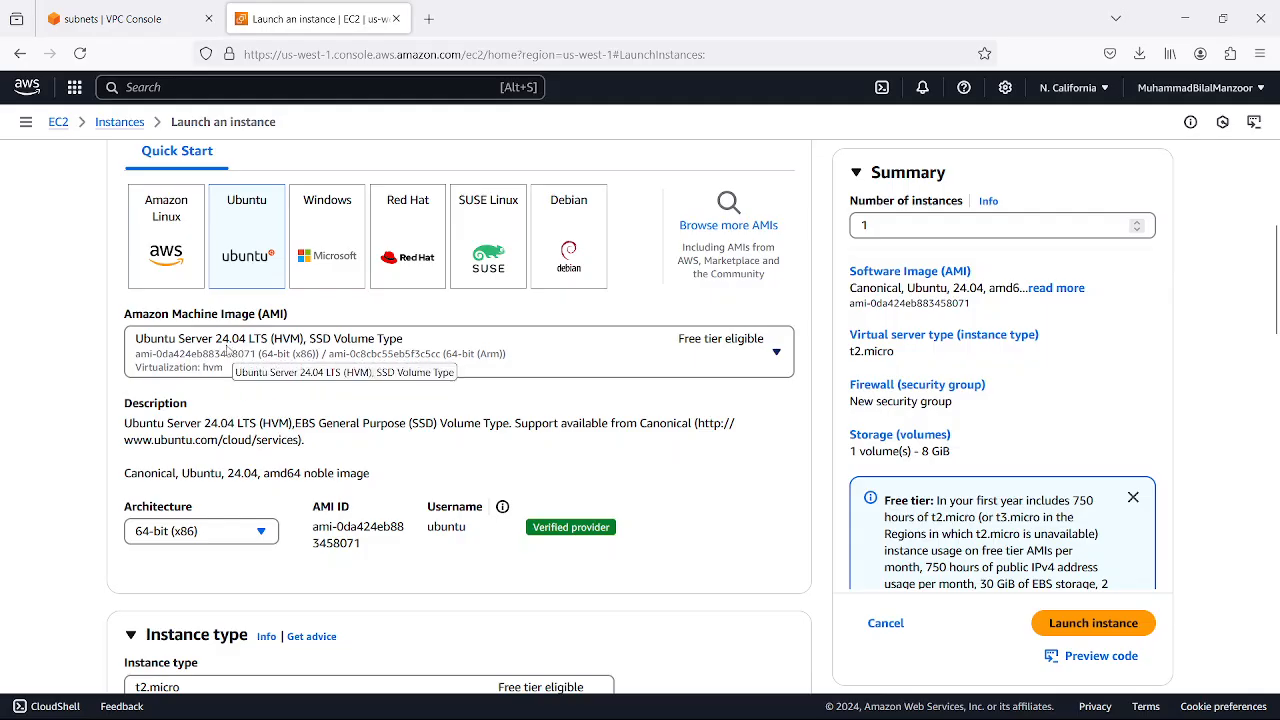
{"action": "left_click", "coordinate": [778, 353]}
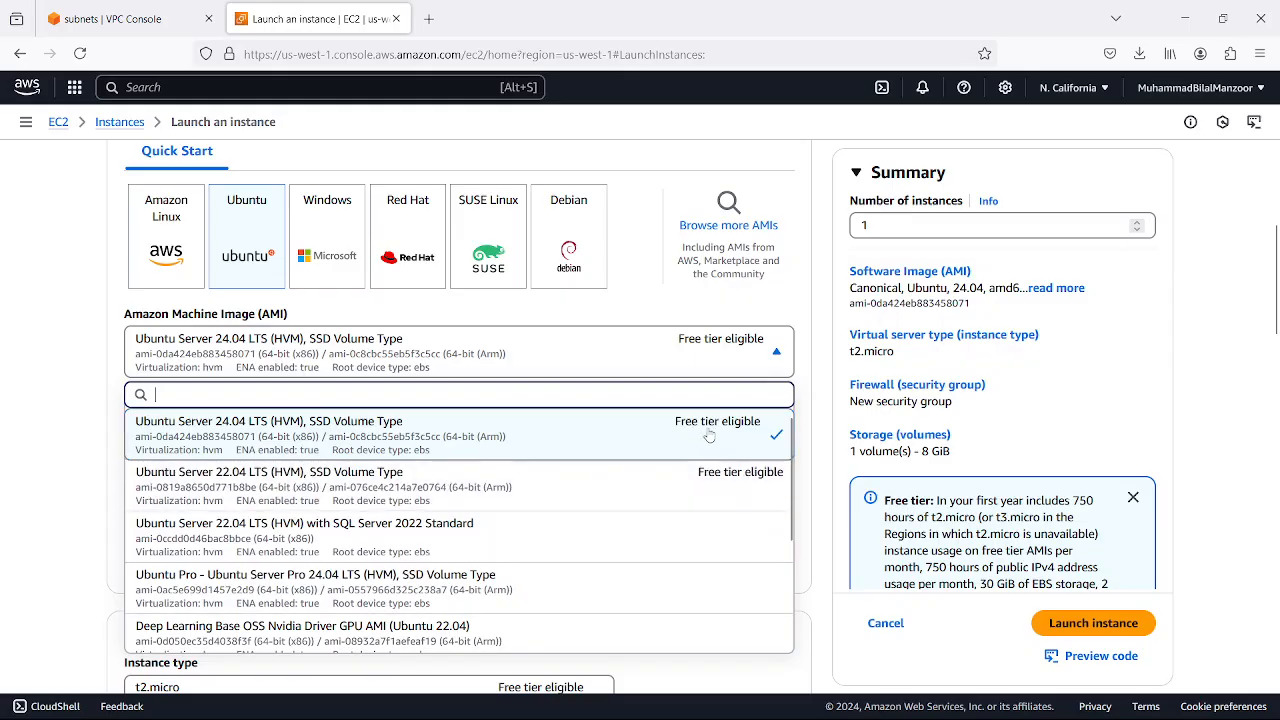
{"action": "left_click", "coordinate": [66, 471]}
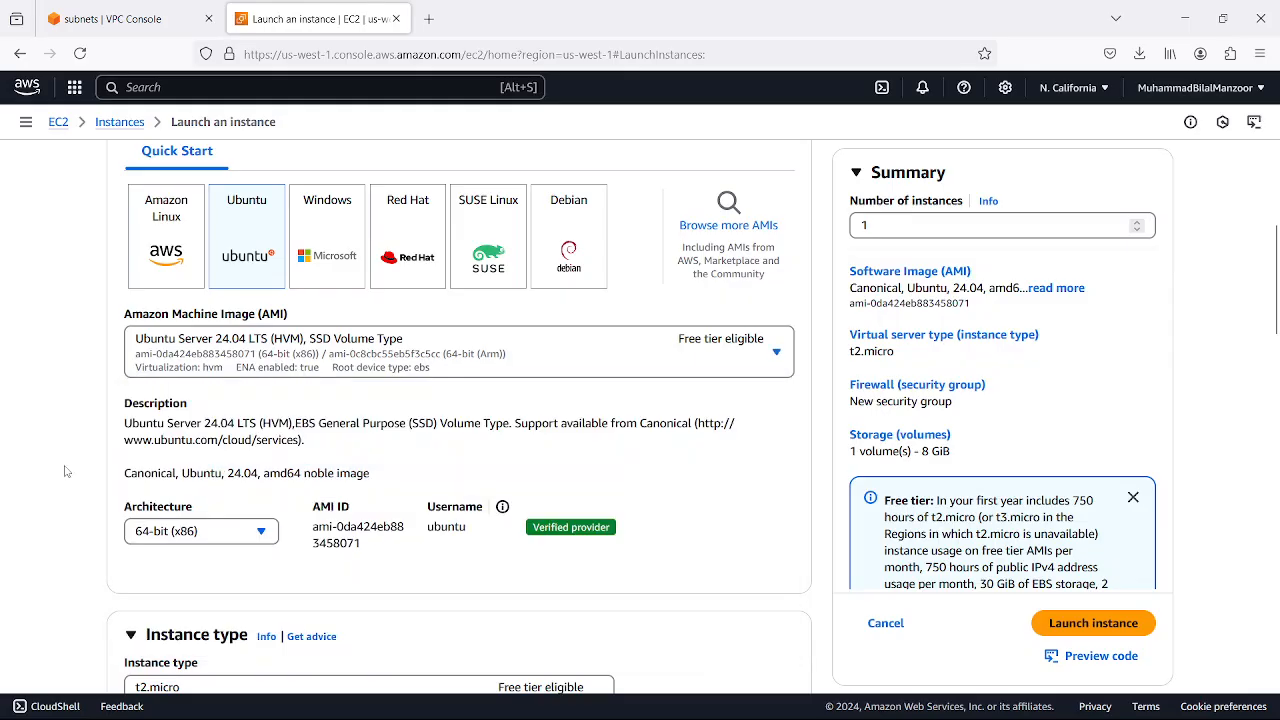
{"action": "left_click", "coordinate": [776, 354]}
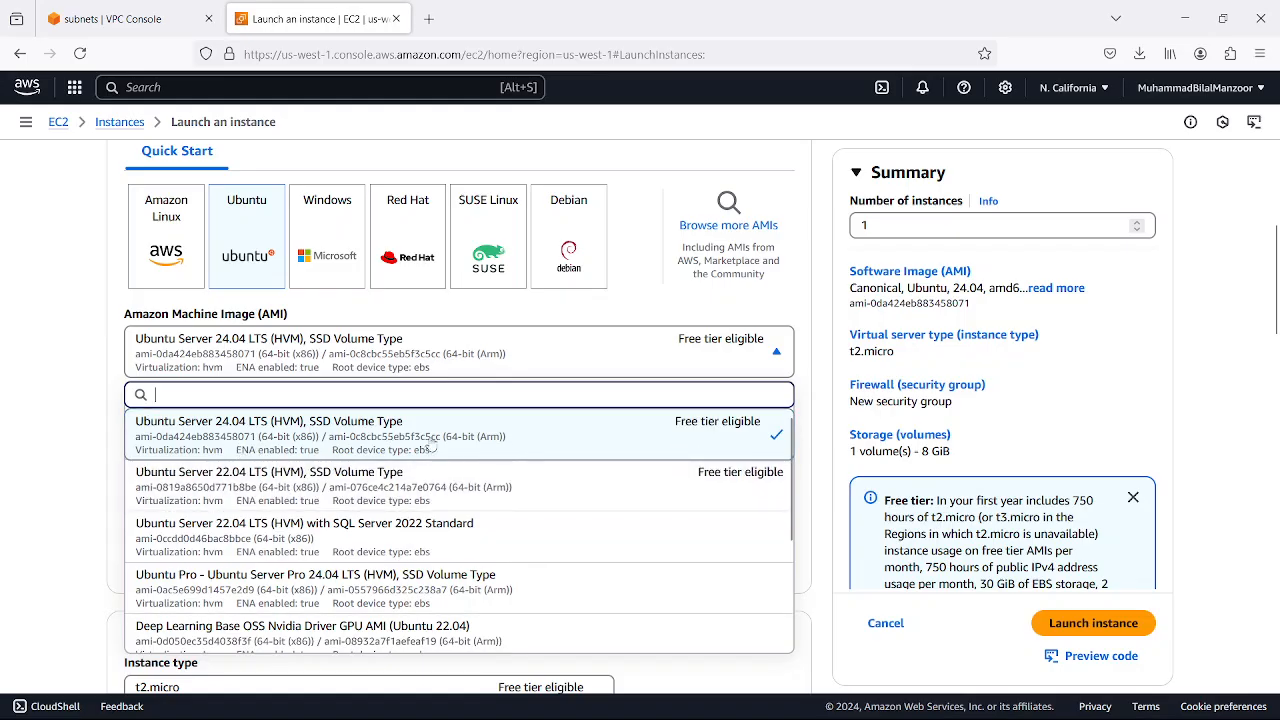
{"action": "left_click", "coordinate": [312, 436]}
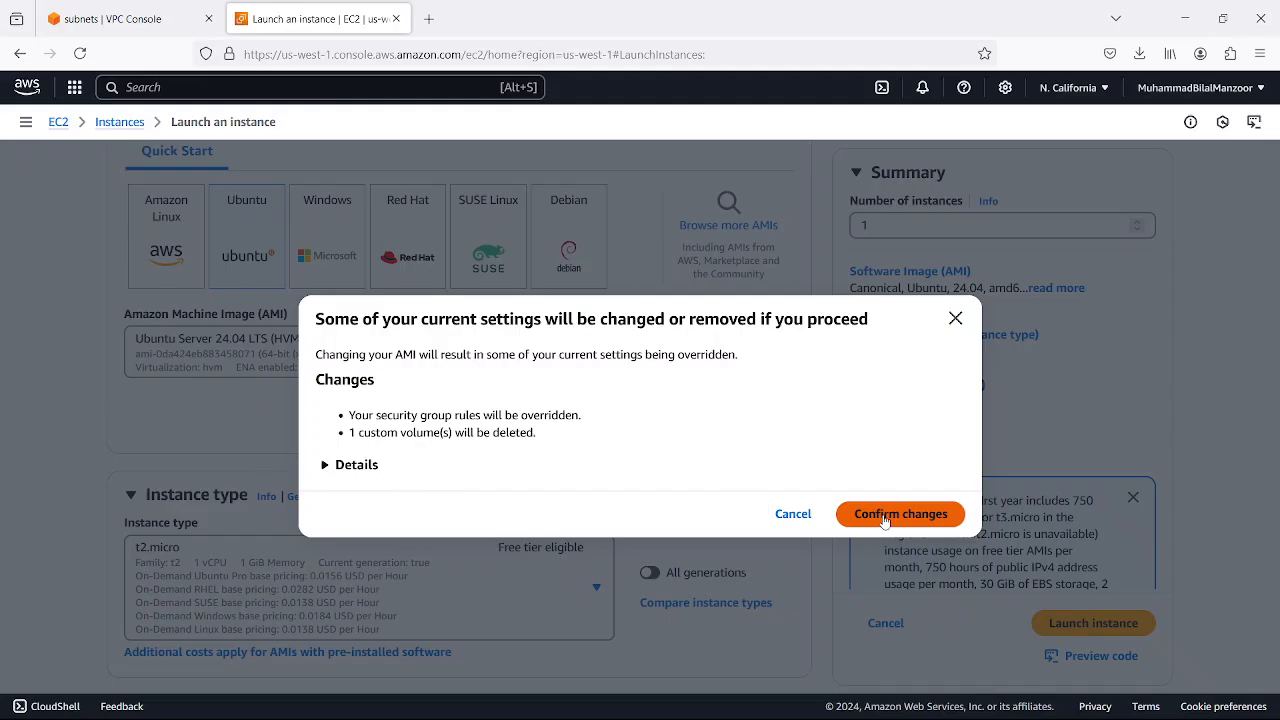
{"action": "left_click", "coordinate": [845, 518]}
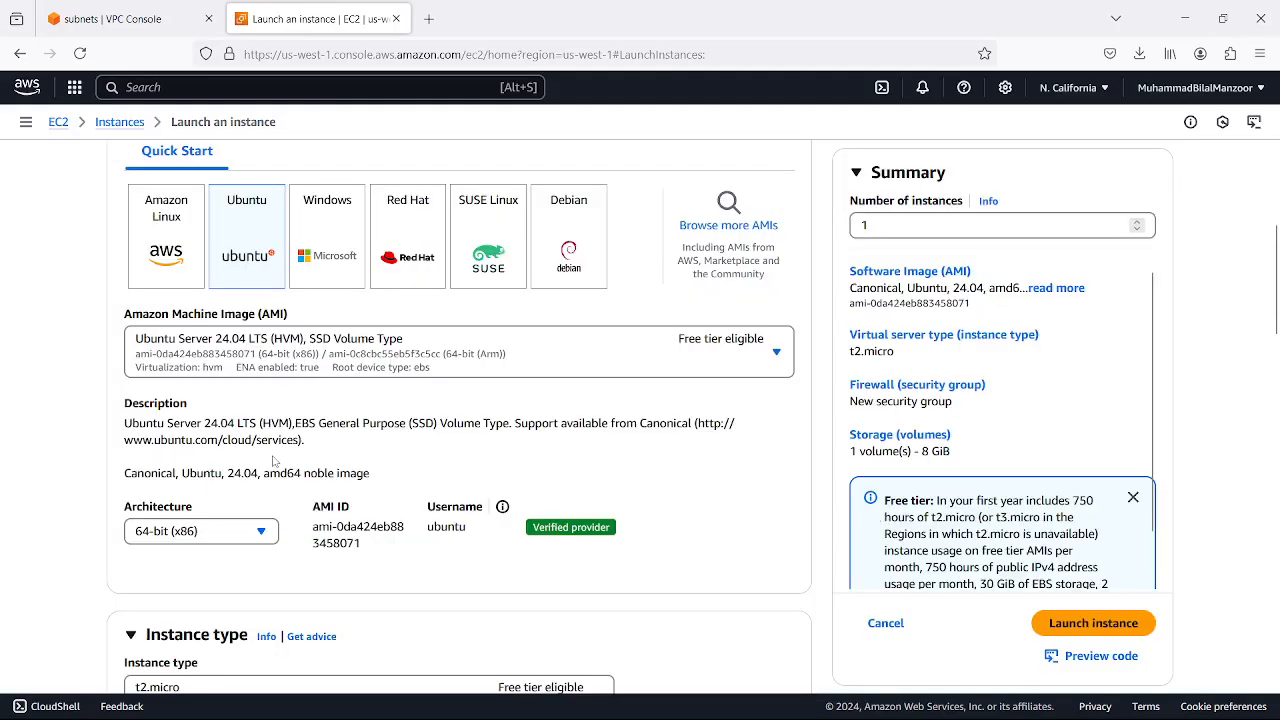
- Review the Ubuntu image's architecture options and its default username
{"action": "scroll", "coordinate": [265, 514], "scroll_direction": "down", "scroll_amount": 2}
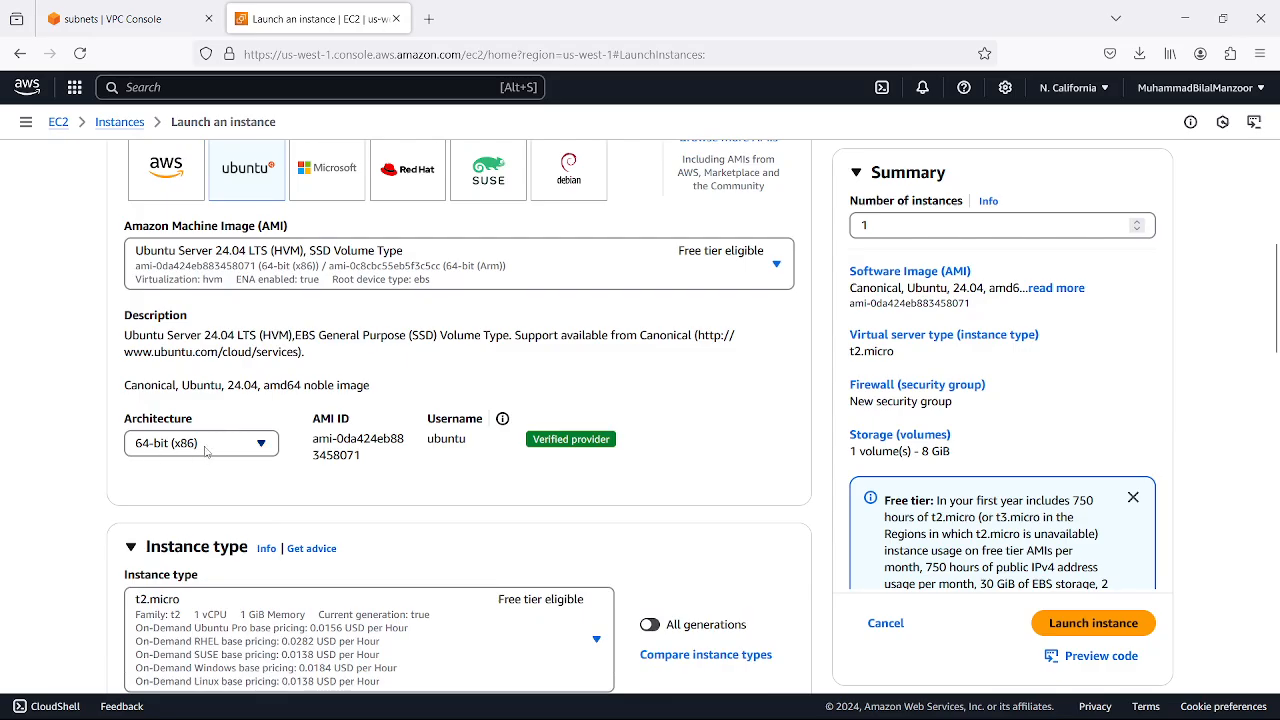
{"action": "left_click", "coordinate": [255, 447]}
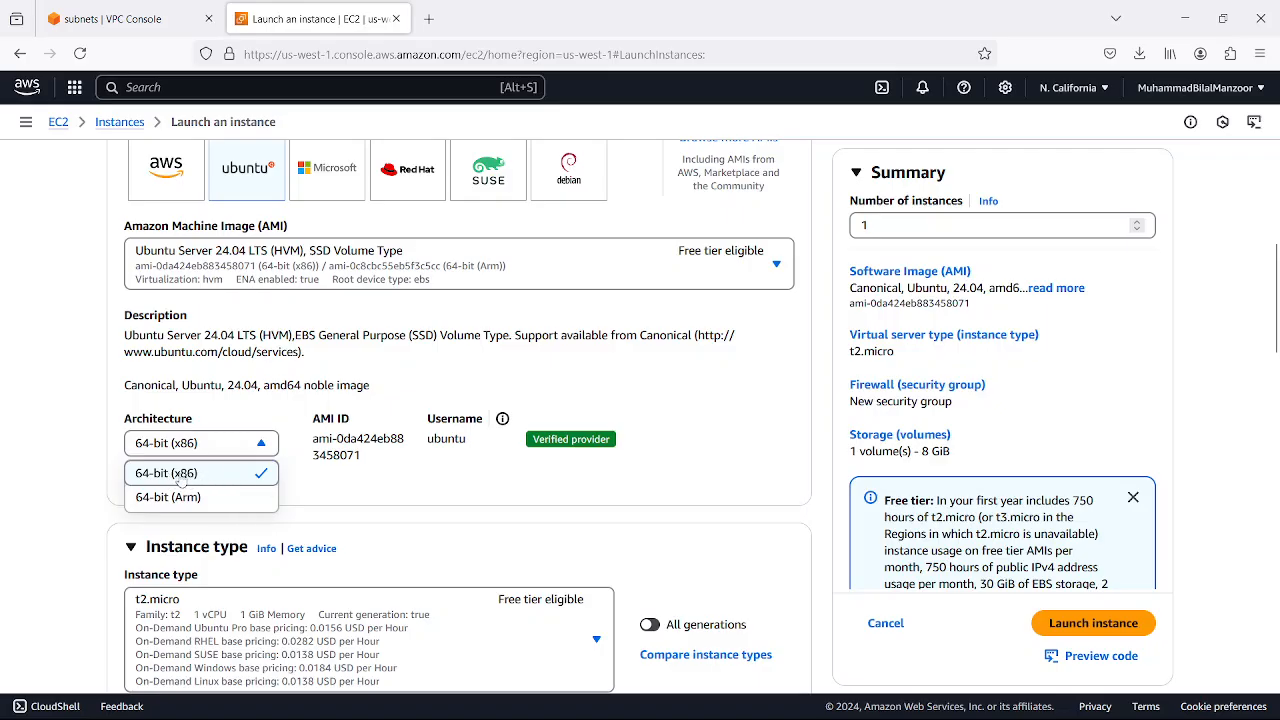
{"action": "left_click", "coordinate": [398, 493]}
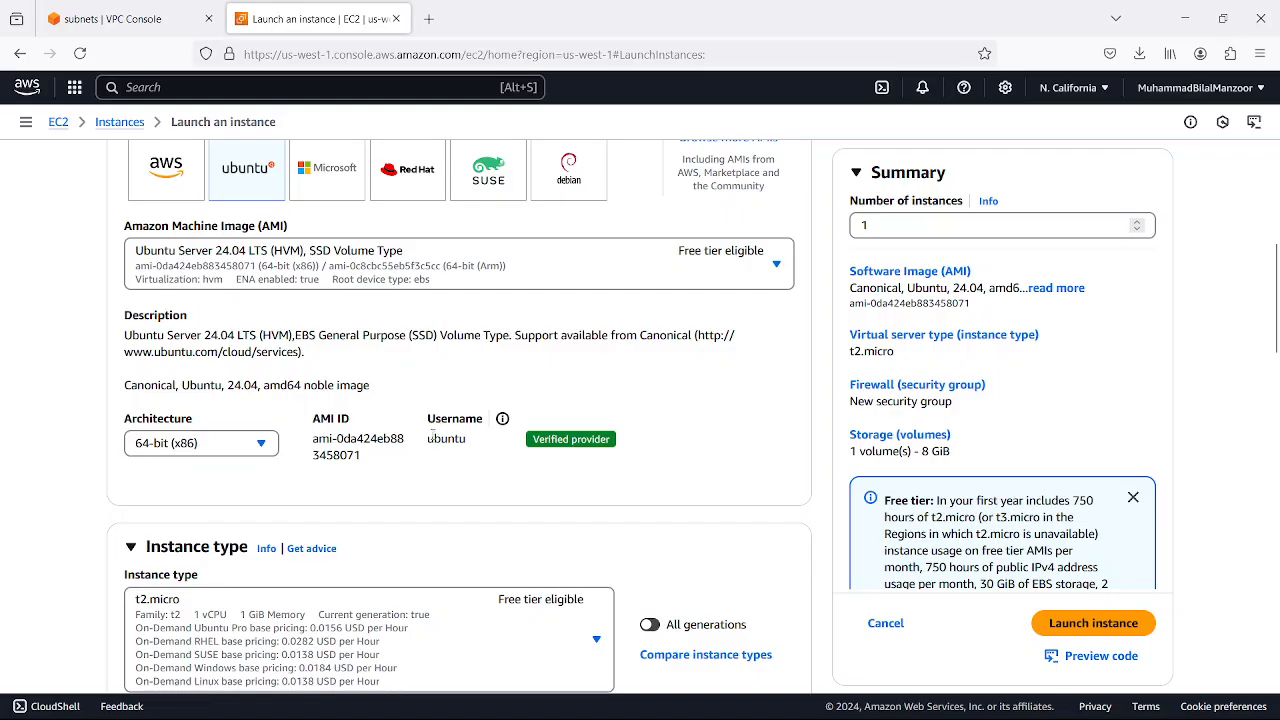
{"action": "left_click_drag", "start_coordinate": [428, 438], "coordinate": [463, 438]}
{"action": "scroll", "coordinate": [422, 478], "scroll_direction": "up", "scroll_amount": 3}
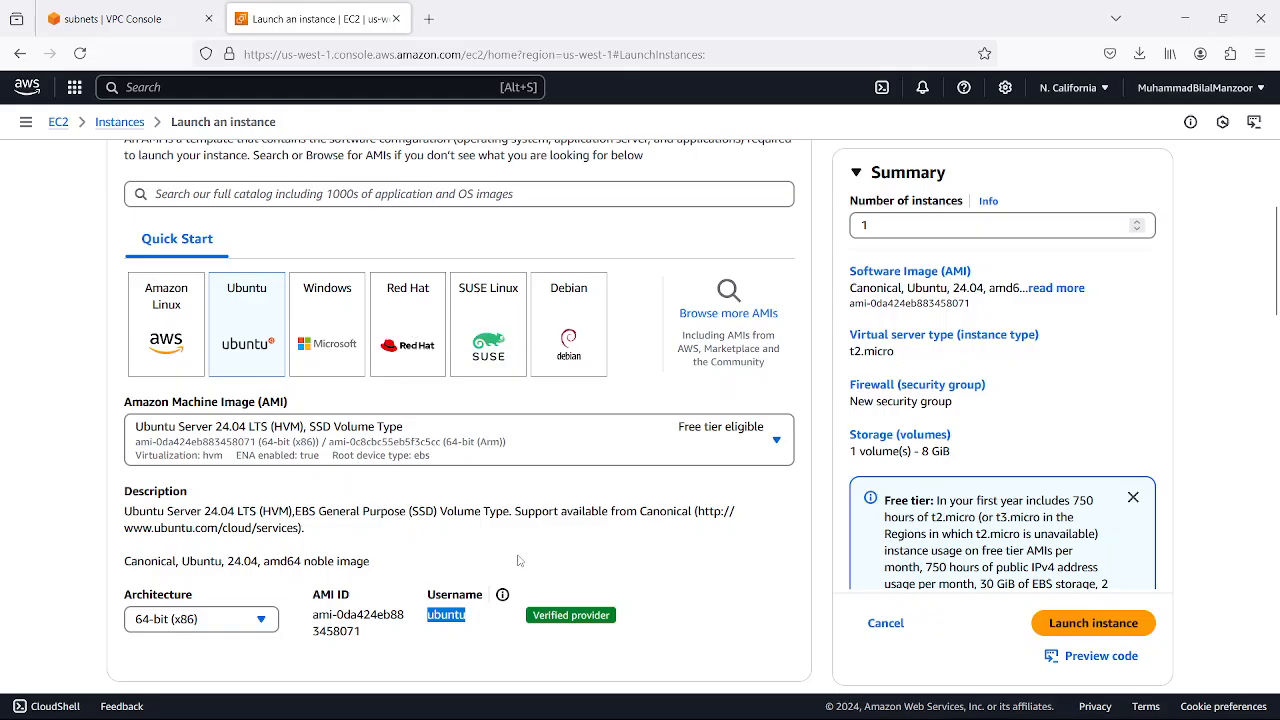
{"action": "scroll", "coordinate": [512, 561], "scroll_direction": "down", "scroll_amount": 1}
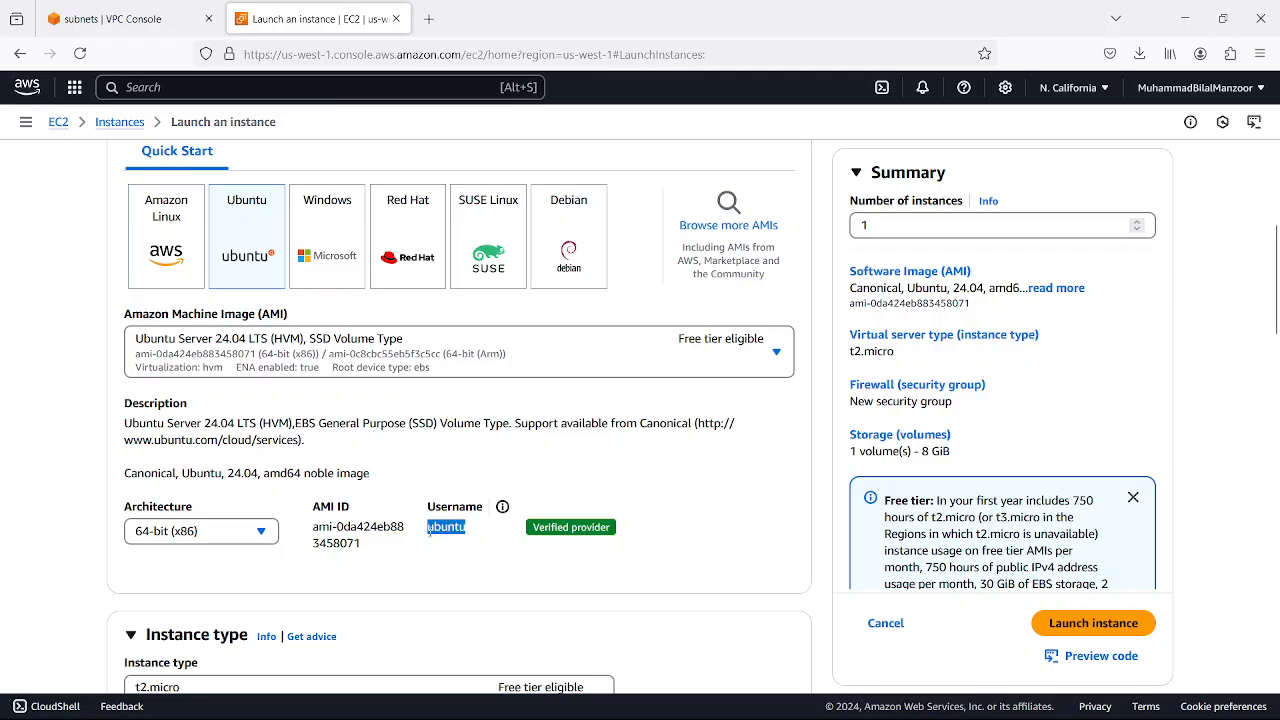
{"action": "left_click", "coordinate": [414, 578]}
- Review the available instance types and keep t2.micro for the instance
{"action": "scroll", "coordinate": [412, 574], "scroll_direction": "down", "scroll_amount": 3}
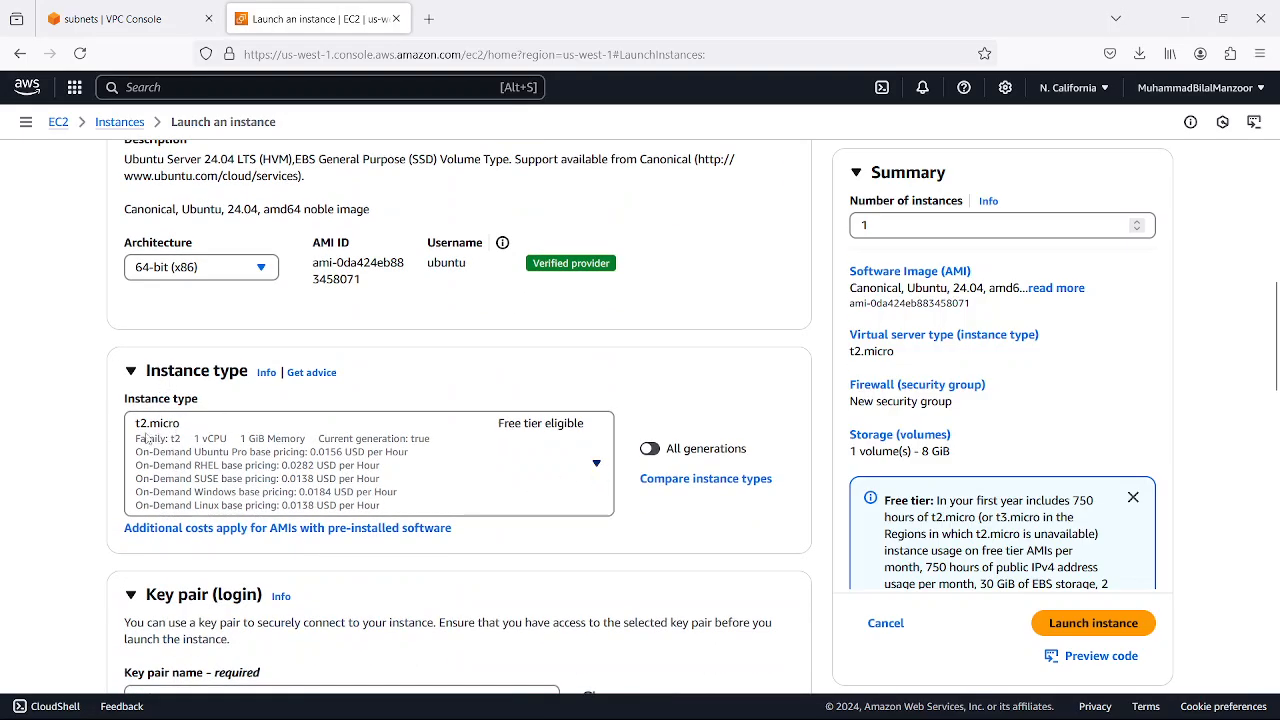
{"action": "left_click", "coordinate": [595, 467]}
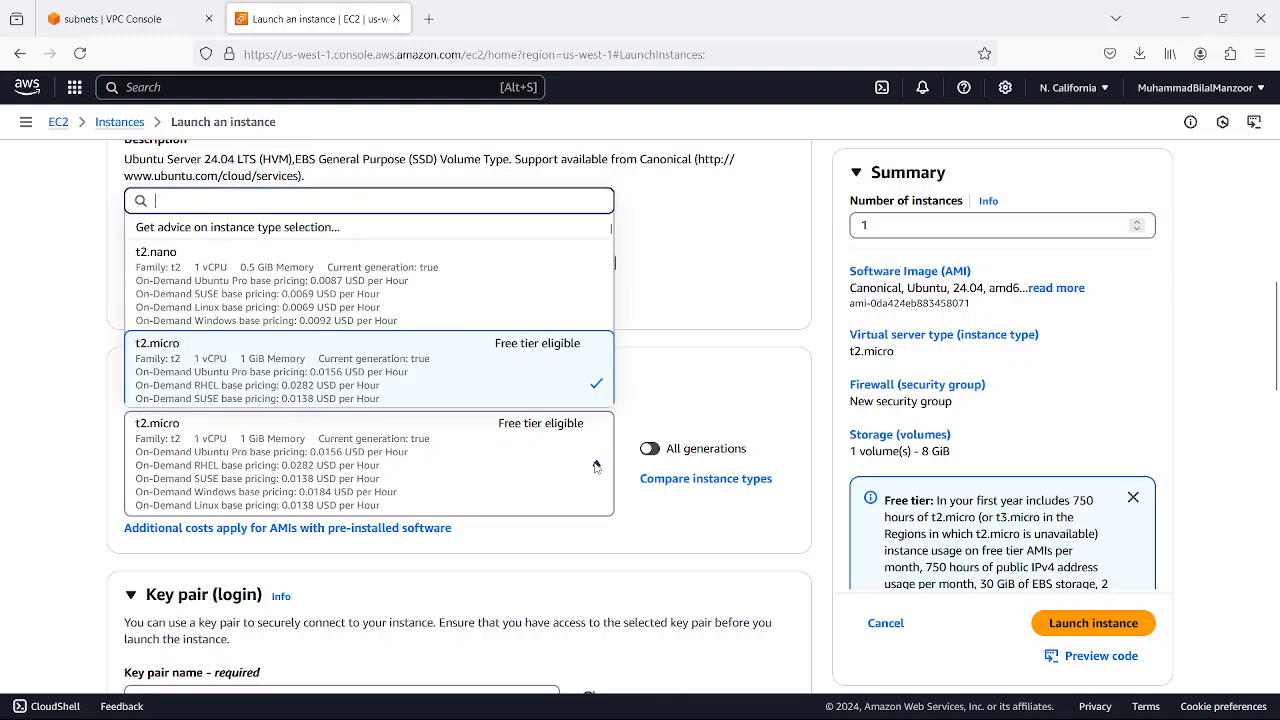
{"action": "left_click", "coordinate": [675, 343]}
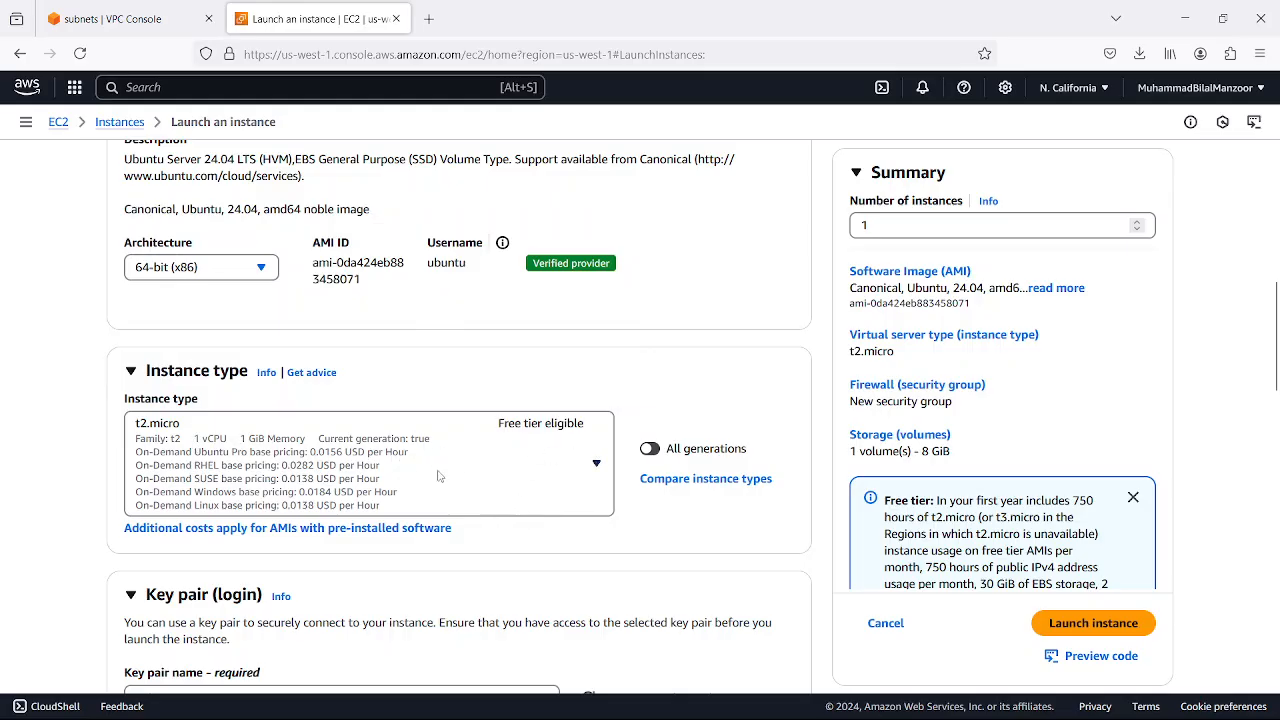
- Create an RSA key pair named vpc-key-pair in .ppk format for the instance login
{"action": "scroll", "coordinate": [60, 474], "scroll_direction": "down", "scroll_amount": 1}
{"action": "scroll", "coordinate": [60, 474], "scroll_direction": "down", "scroll_amount": 1}
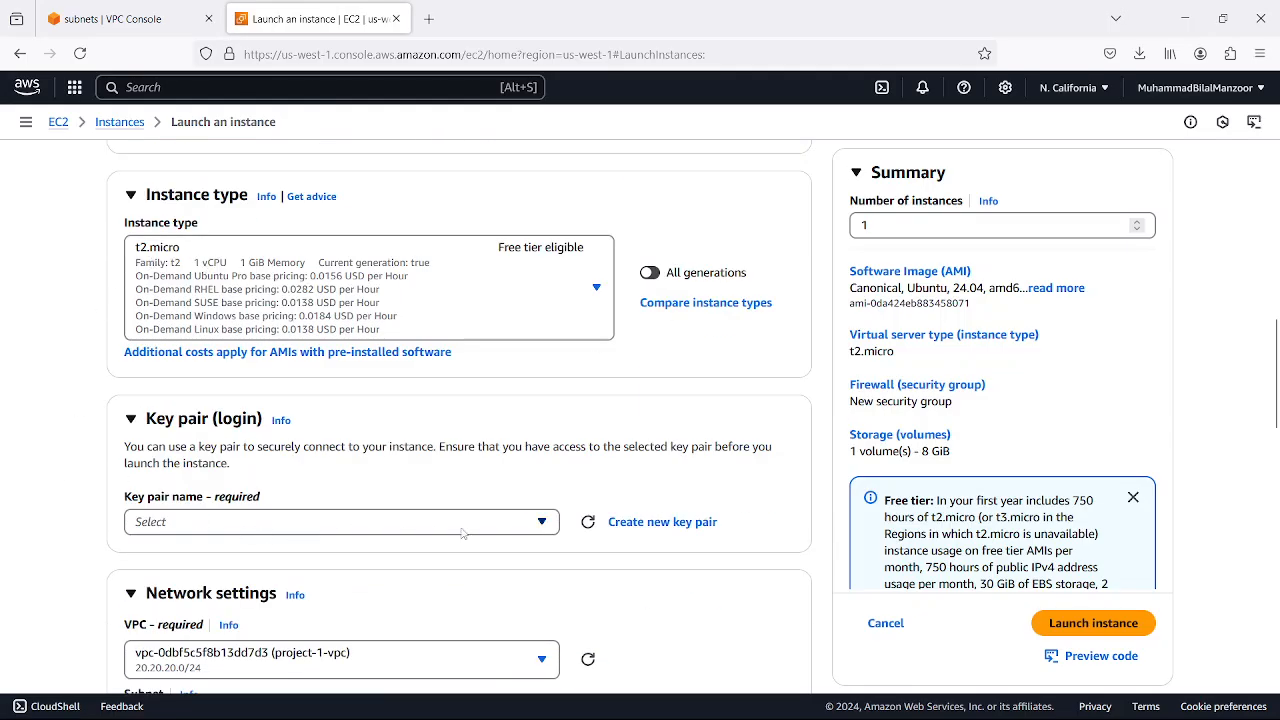
{"action": "left_click", "coordinate": [655, 524]}
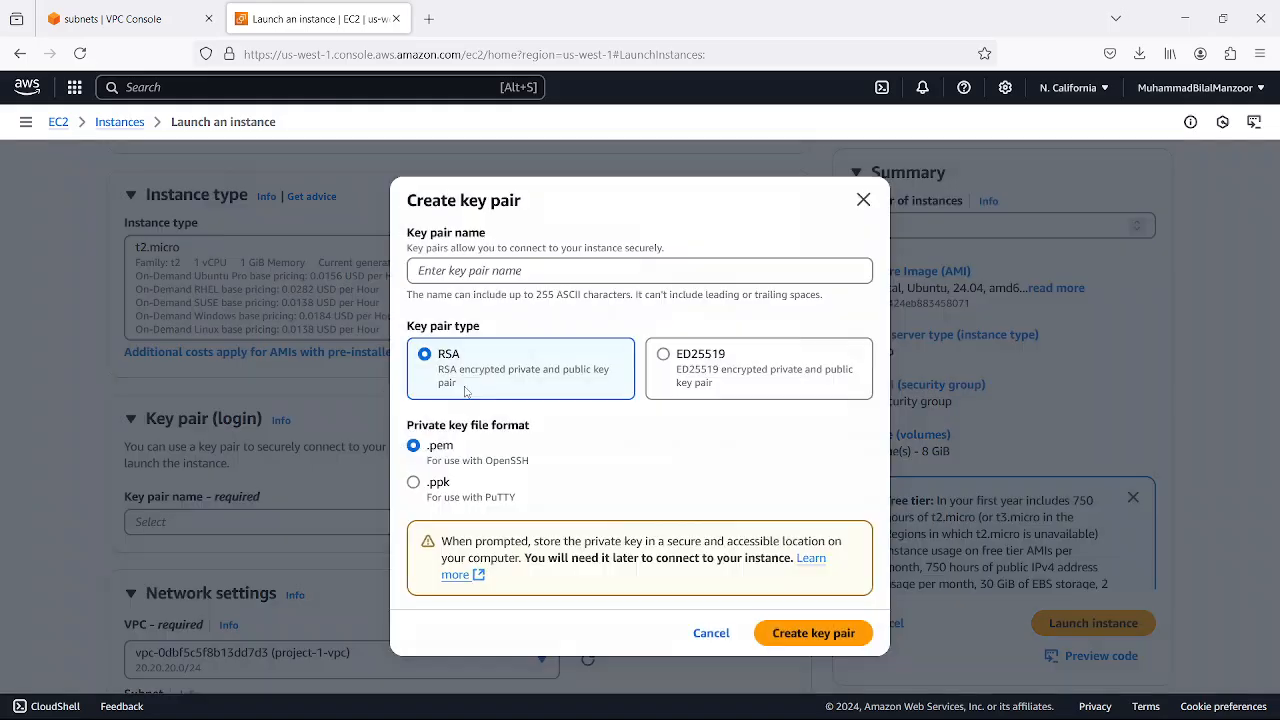
{"action": "left_click", "coordinate": [414, 485]}
{"action": "left_click", "coordinate": [494, 272]}
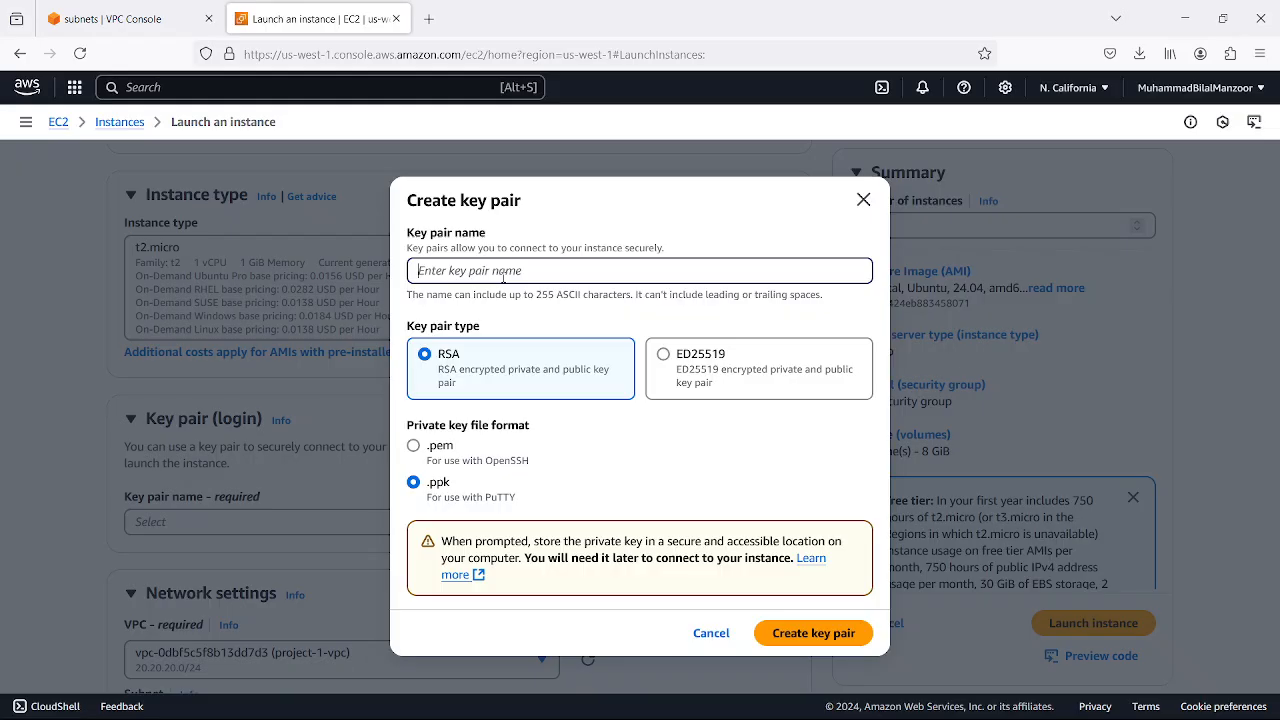
{"action": "type", "text": "v"}
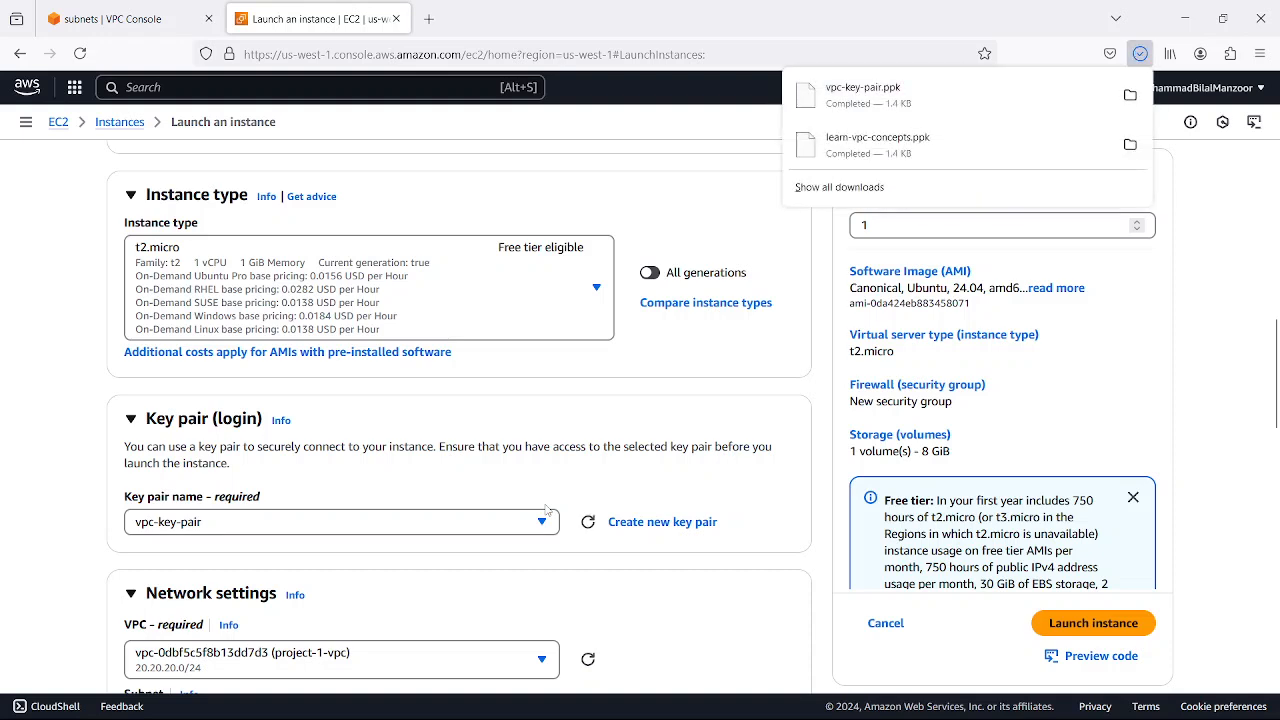
{"action": "left_click", "coordinate": [719, 160]}
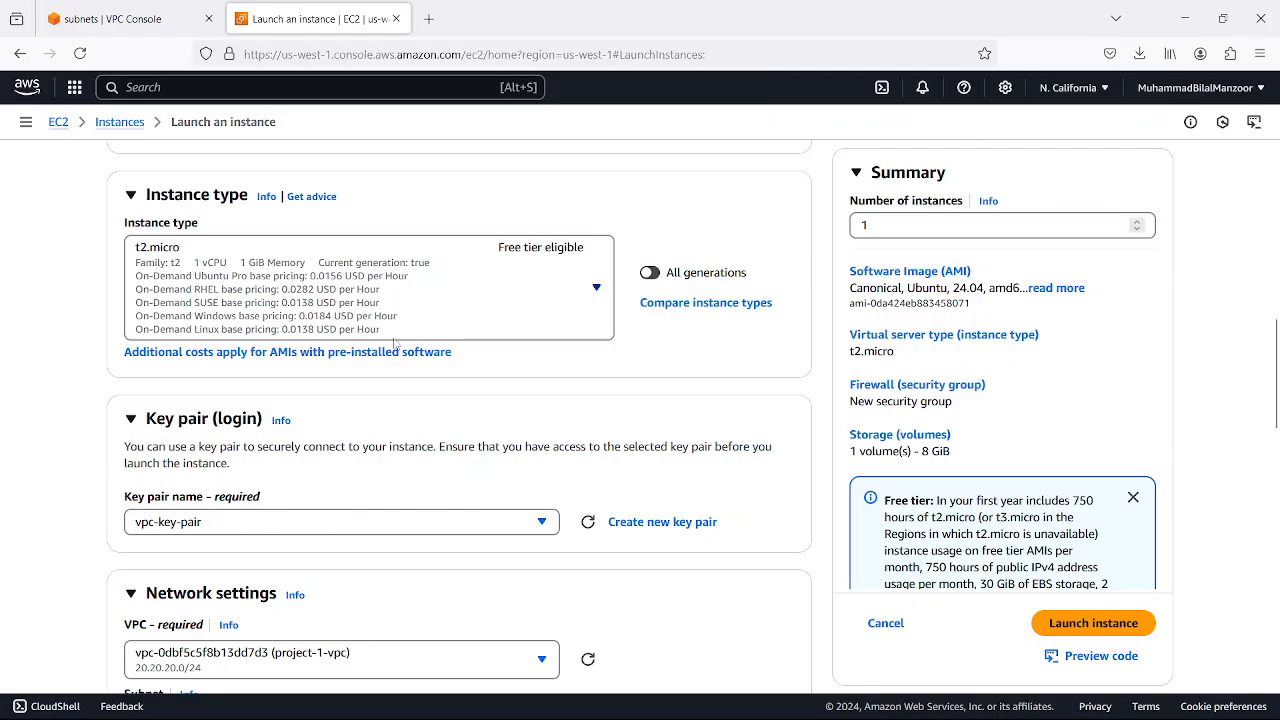
- Review the instance's VPC and subnet settings and the options for auto-assigning a public IP
{"action": "scroll", "coordinate": [396, 345], "scroll_direction": "up", "scroll_amount": 3}
{"action": "scroll", "coordinate": [481, 279], "scroll_direction": "down", "scroll_amount": 6}
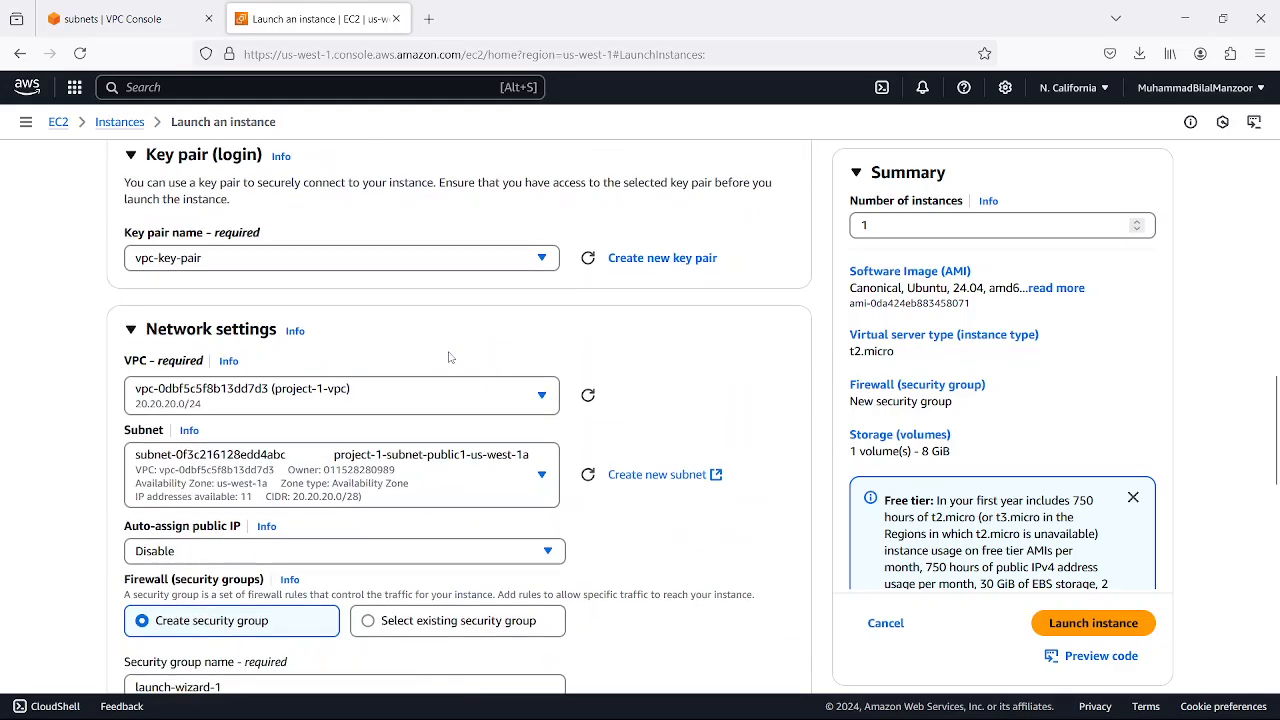
{"action": "scroll", "coordinate": [428, 331], "scroll_direction": "up", "scroll_amount": 1}
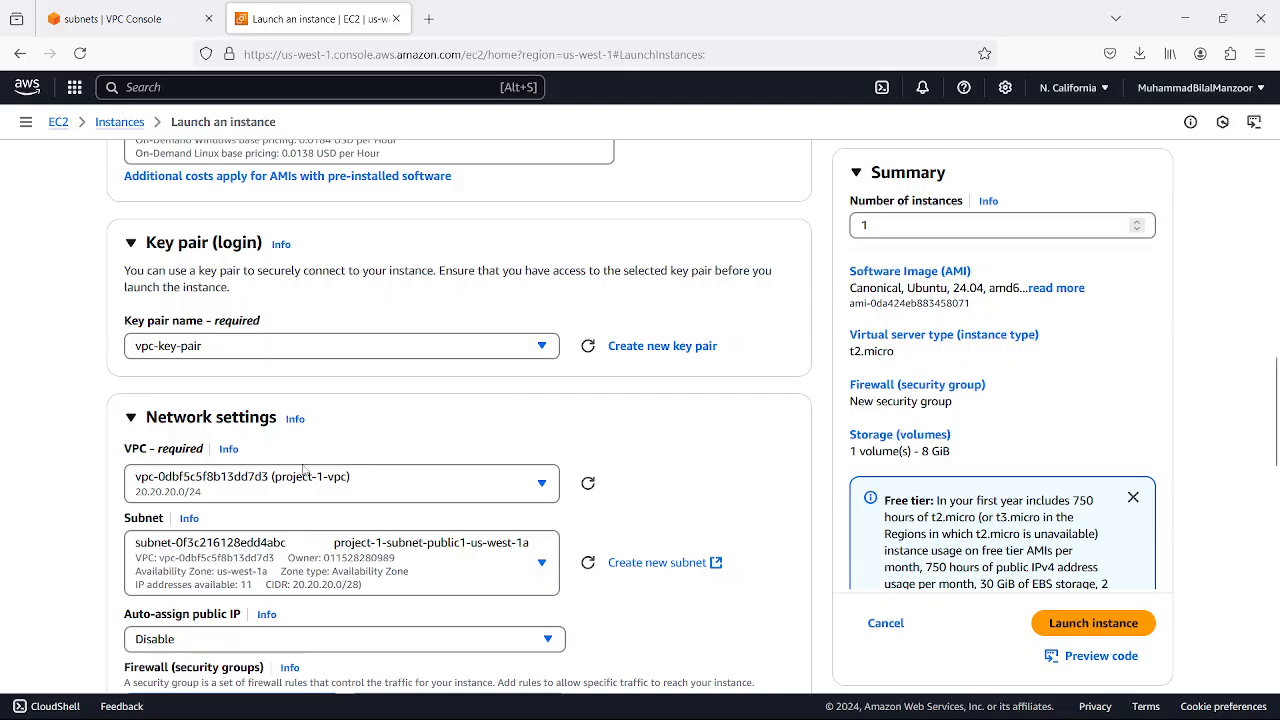
{"action": "scroll", "coordinate": [334, 457], "scroll_direction": "down", "scroll_amount": 1}
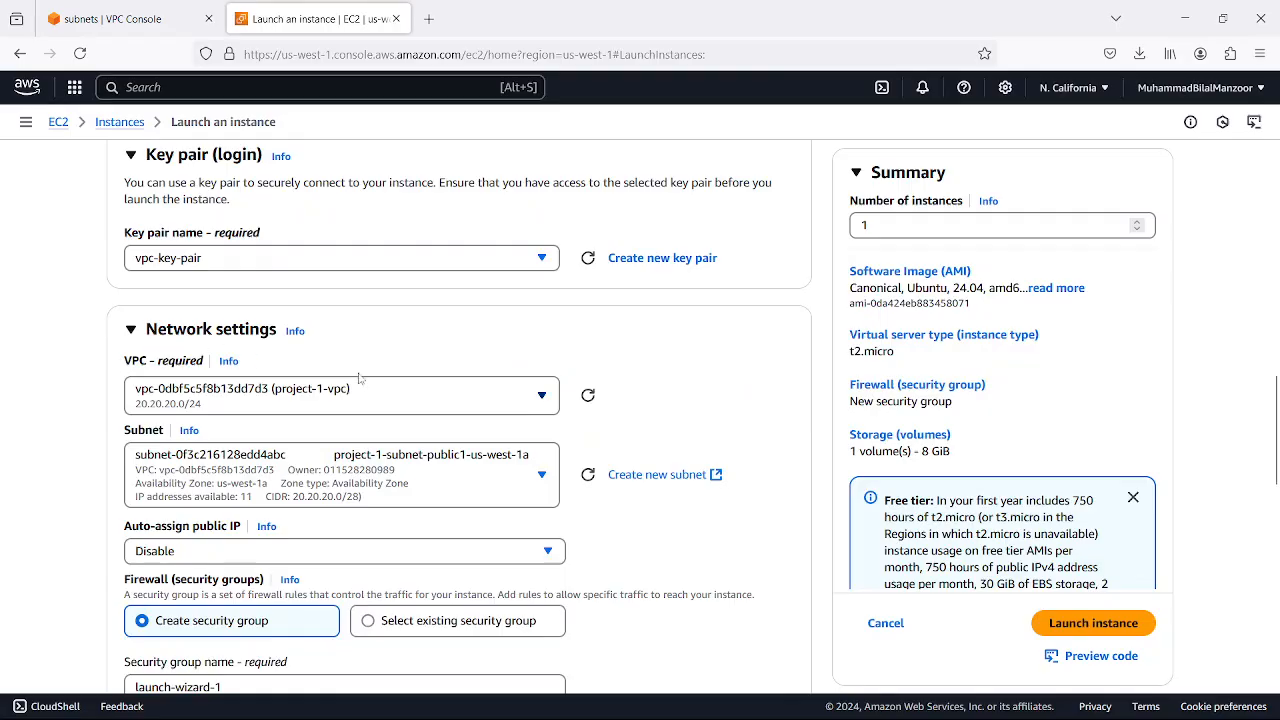
{"action": "scroll", "coordinate": [592, 495], "scroll_direction": "down", "scroll_amount": 2}
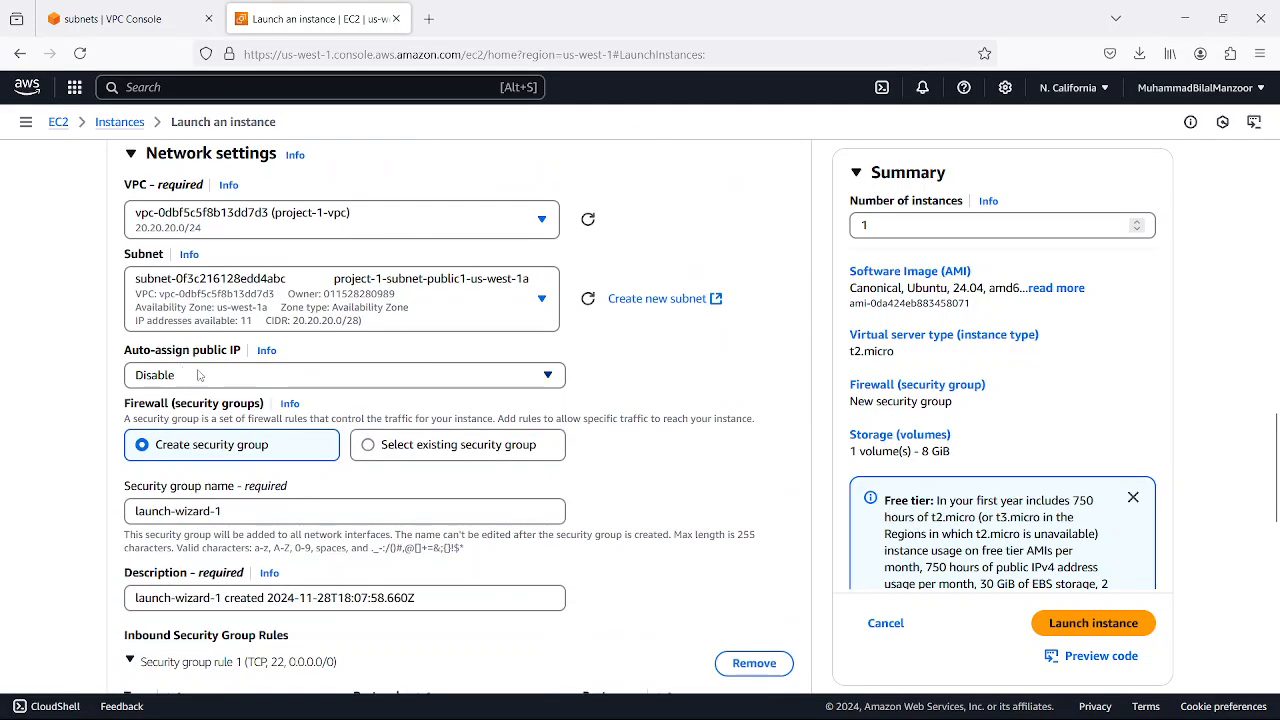
{"action": "left_click", "coordinate": [318, 384]}
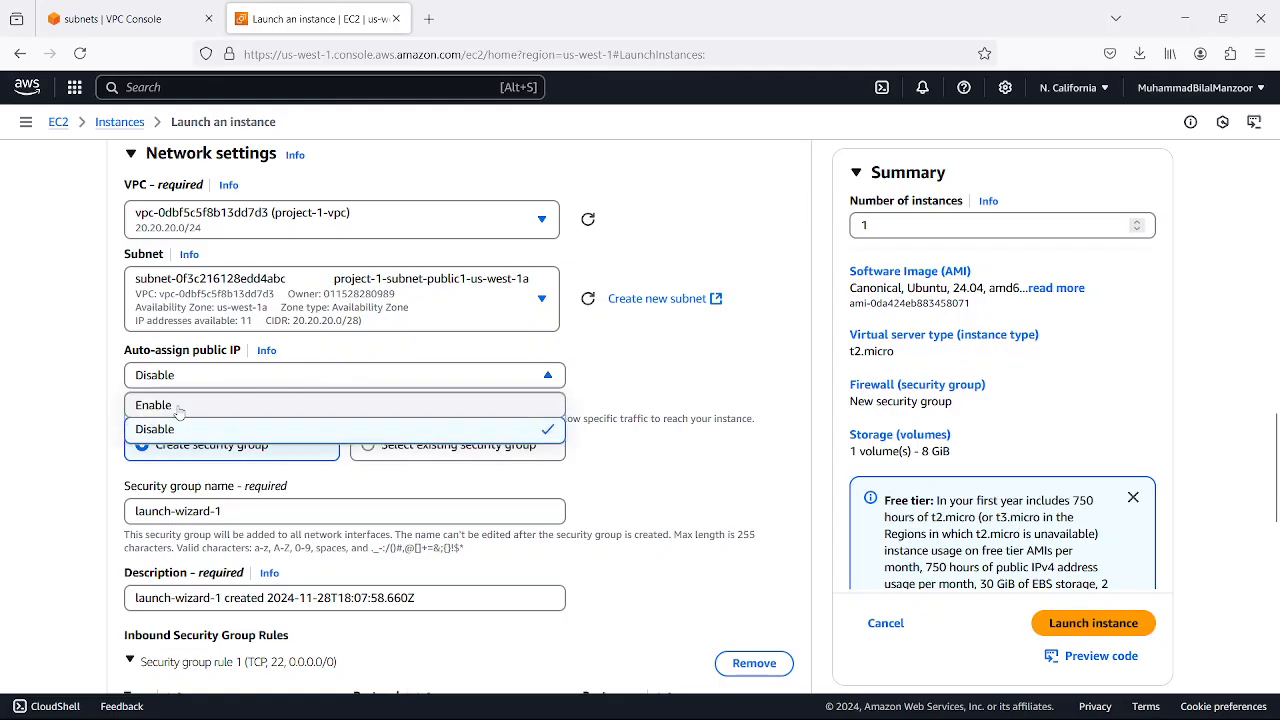
{"action": "left_click", "coordinate": [75, 432]}
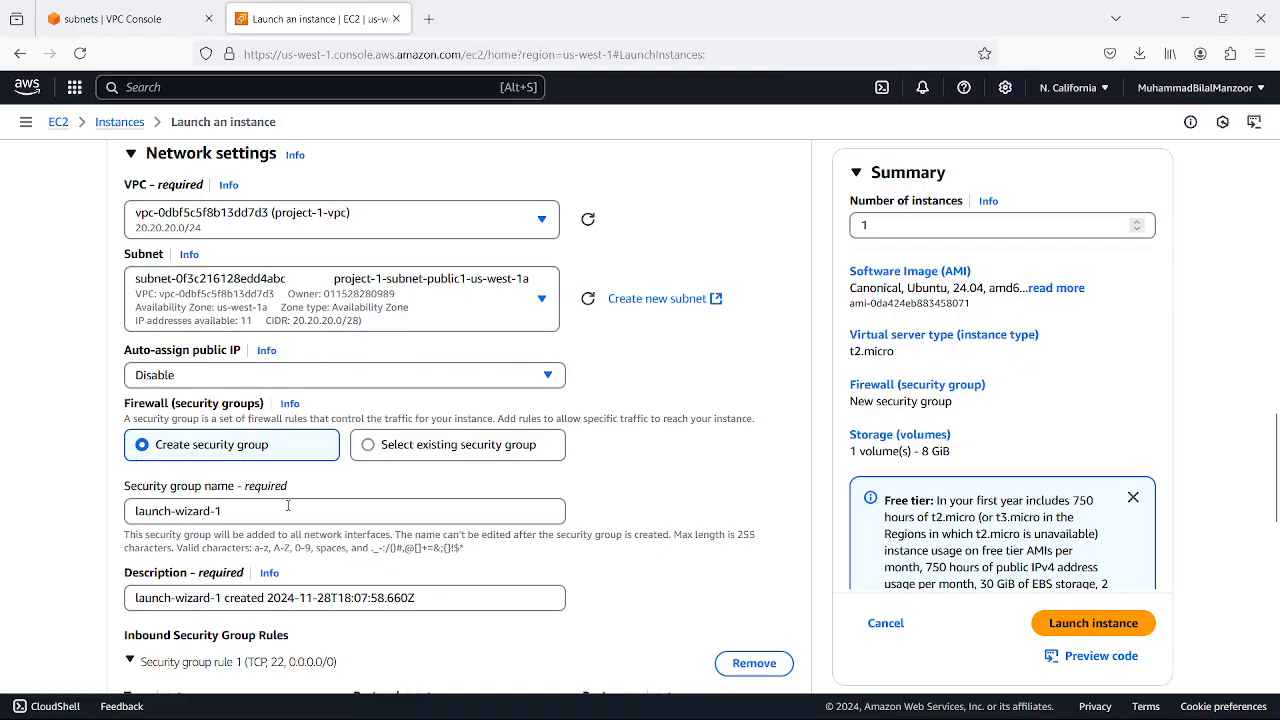
- Switch to the VPC diagram in draw.io, examine the security group around the Availability Zone-1 private EC2 instance, and return to the launch form
{"action": "scroll", "coordinate": [290, 510], "scroll_direction": "down", "scroll_amount": 2}
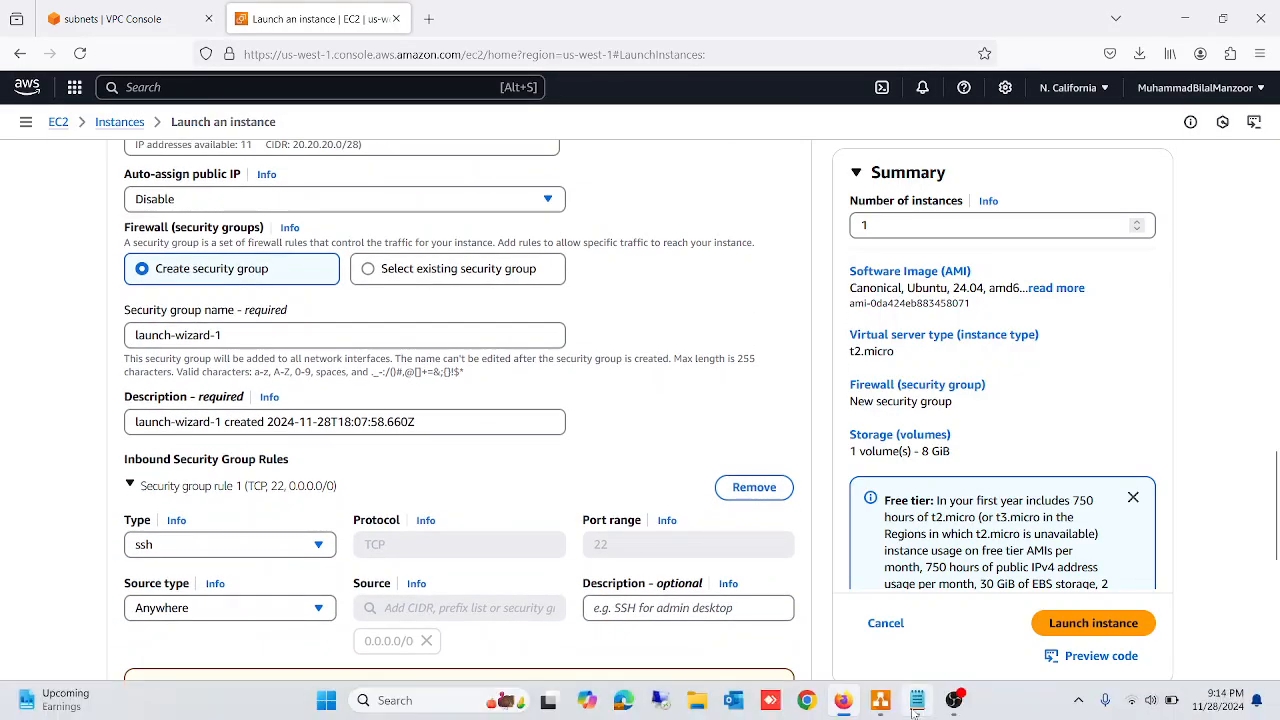
{"action": "left_click", "coordinate": [879, 703]}
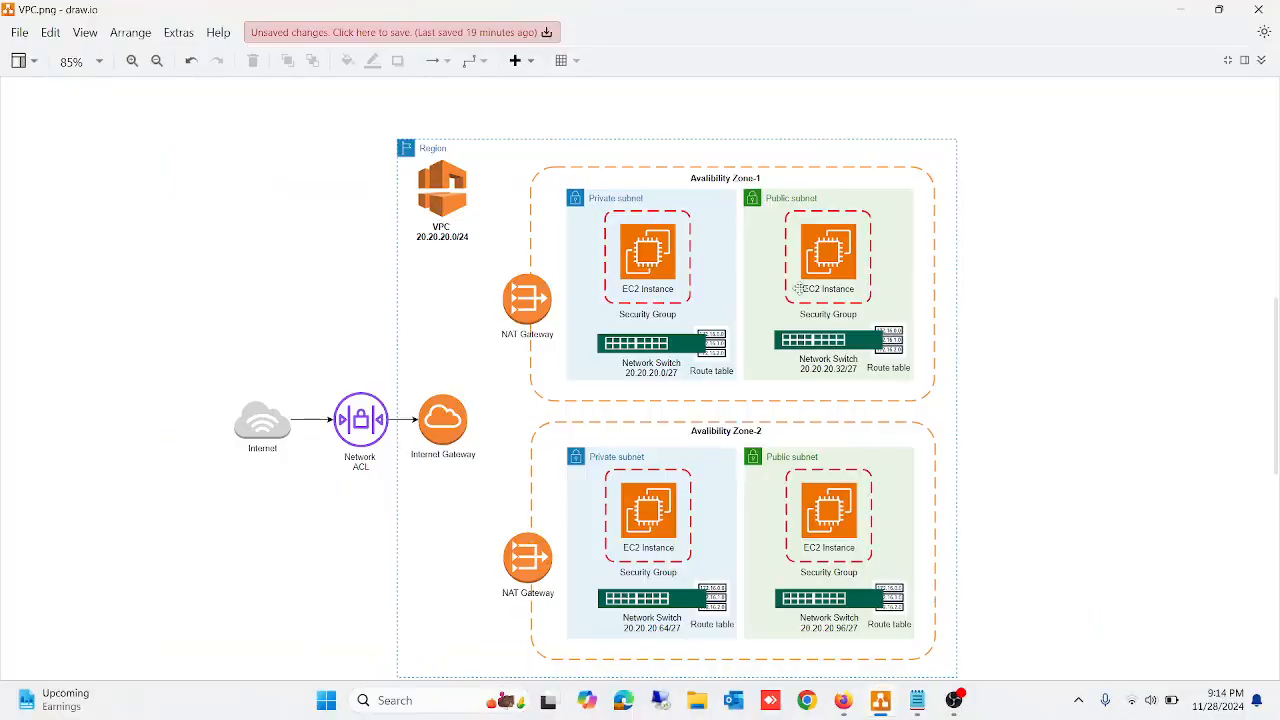
{"action": "left_click", "coordinate": [643, 251]}
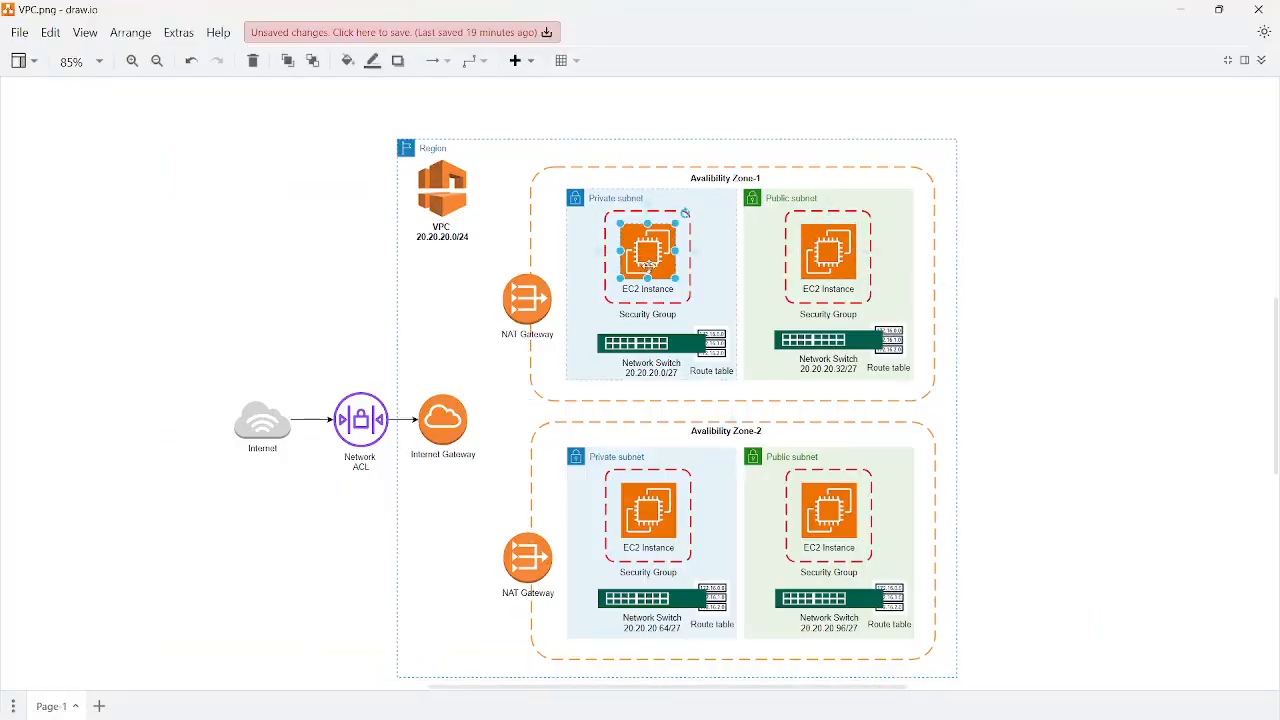
{"action": "left_click", "coordinate": [605, 292]}
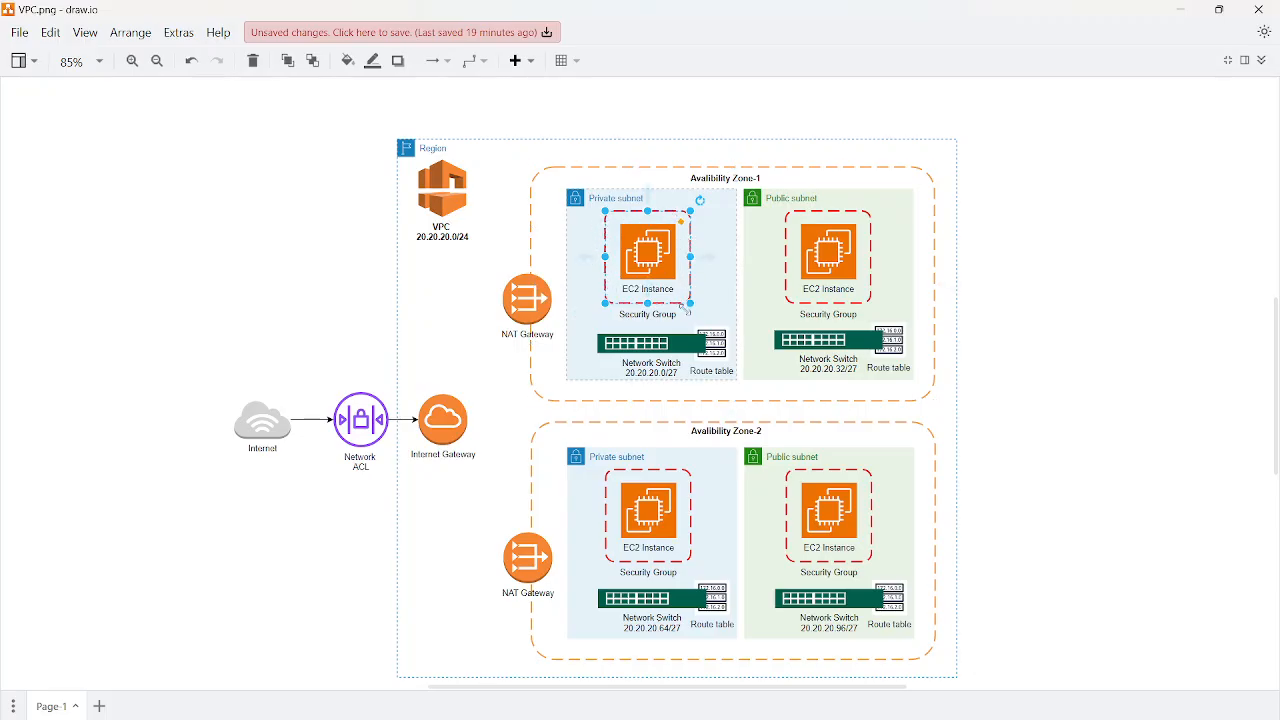
{"action": "left_click", "coordinate": [340, 320]}
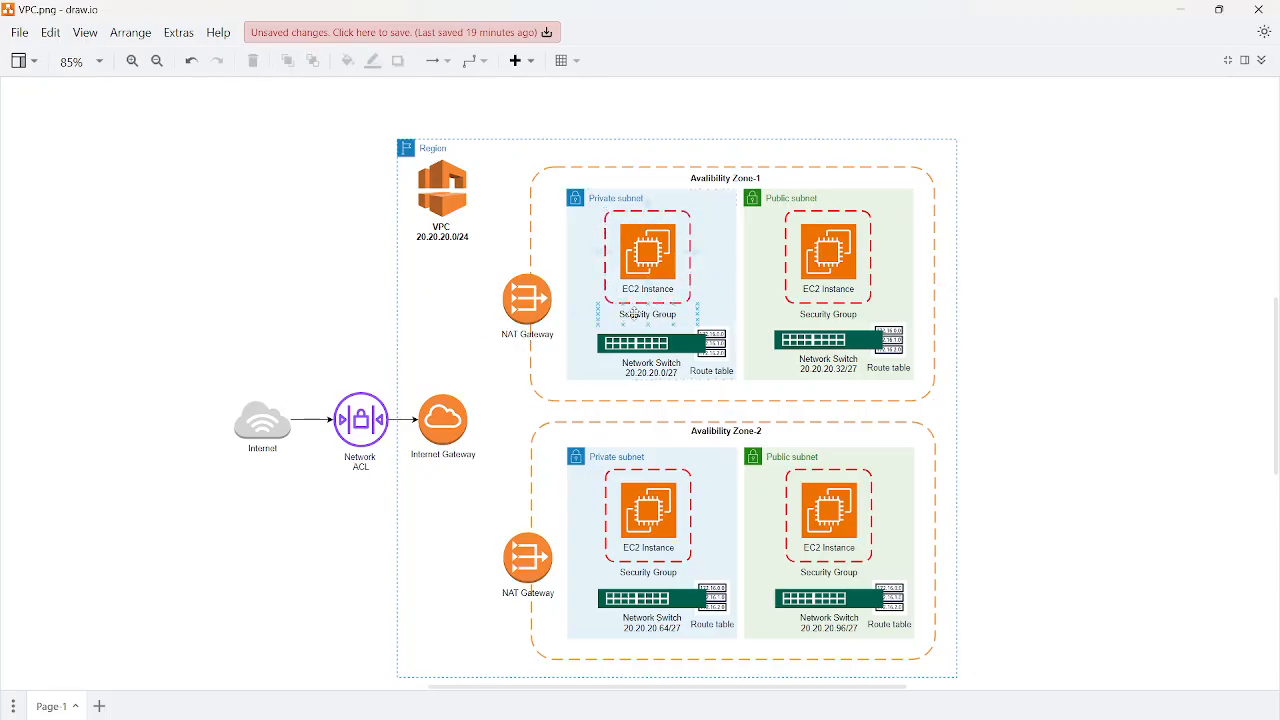
{"action": "left_click", "coordinate": [1181, 14]}
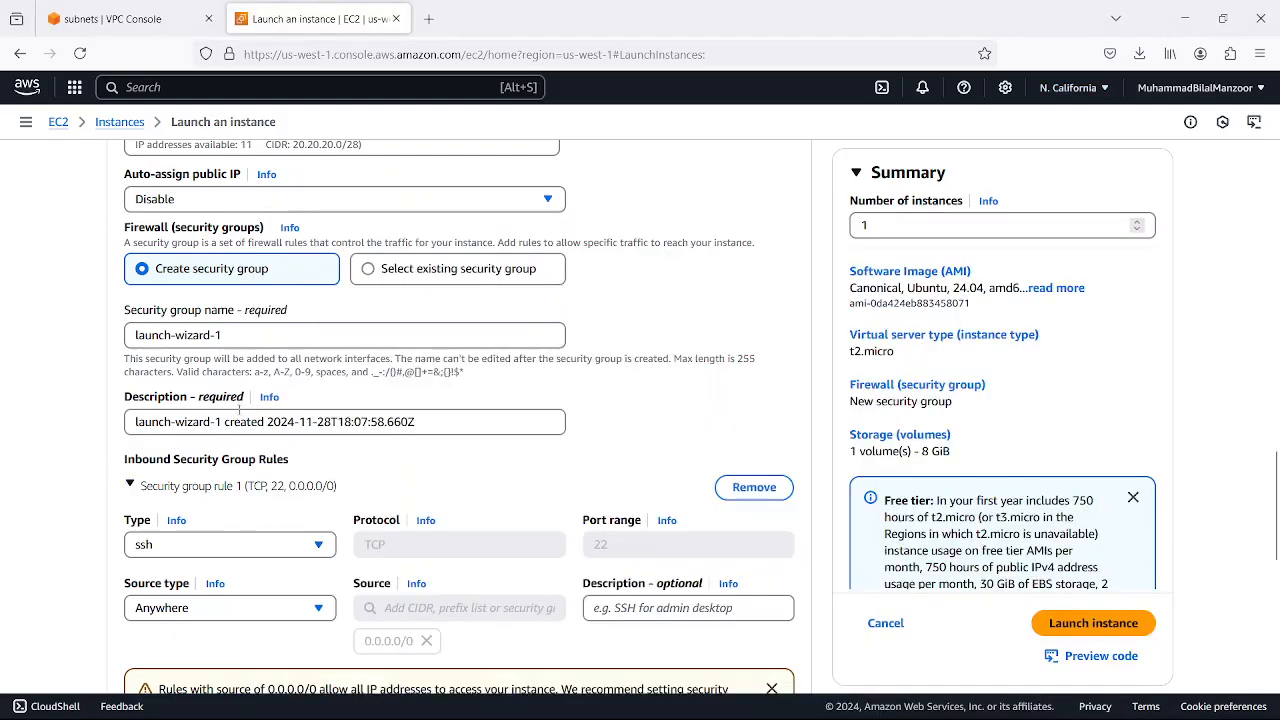
- Examine the name and description of the new security group in the firewall settings
{"action": "left_click_drag", "start_coordinate": [248, 332], "coordinate": [112, 342]}
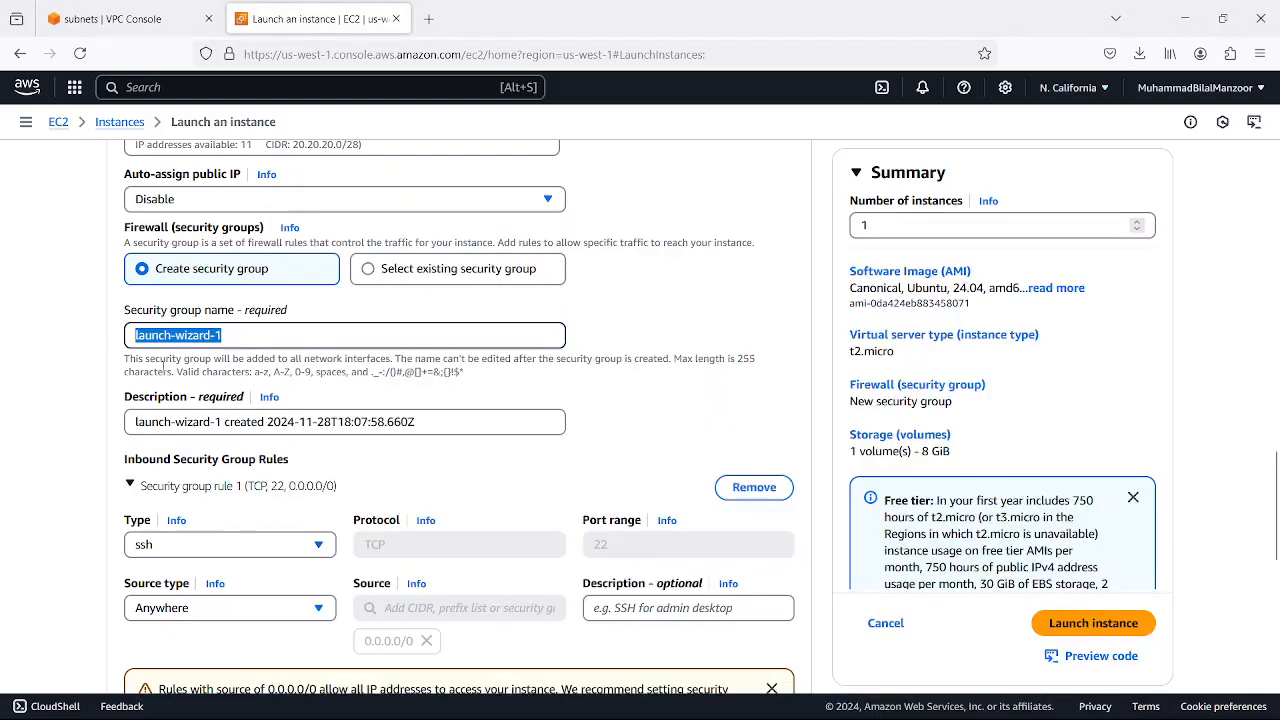
{"action": "left_click", "coordinate": [242, 335]}
{"action": "left_click_drag", "start_coordinate": [242, 335], "coordinate": [114, 354]}
{"action": "scroll", "coordinate": [390, 358], "scroll_direction": "down", "scroll_amount": 2}
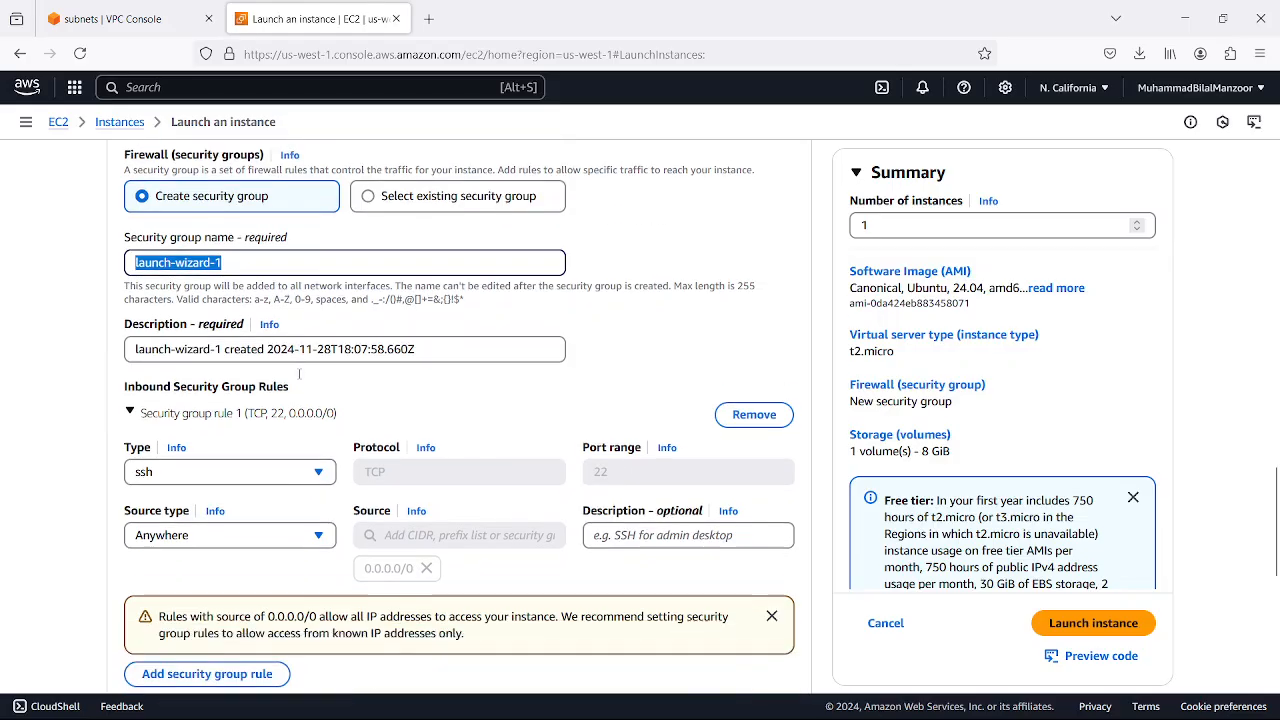
{"action": "left_click", "coordinate": [416, 336]}
{"action": "left_click_drag", "start_coordinate": [416, 336], "coordinate": [138, 338]}
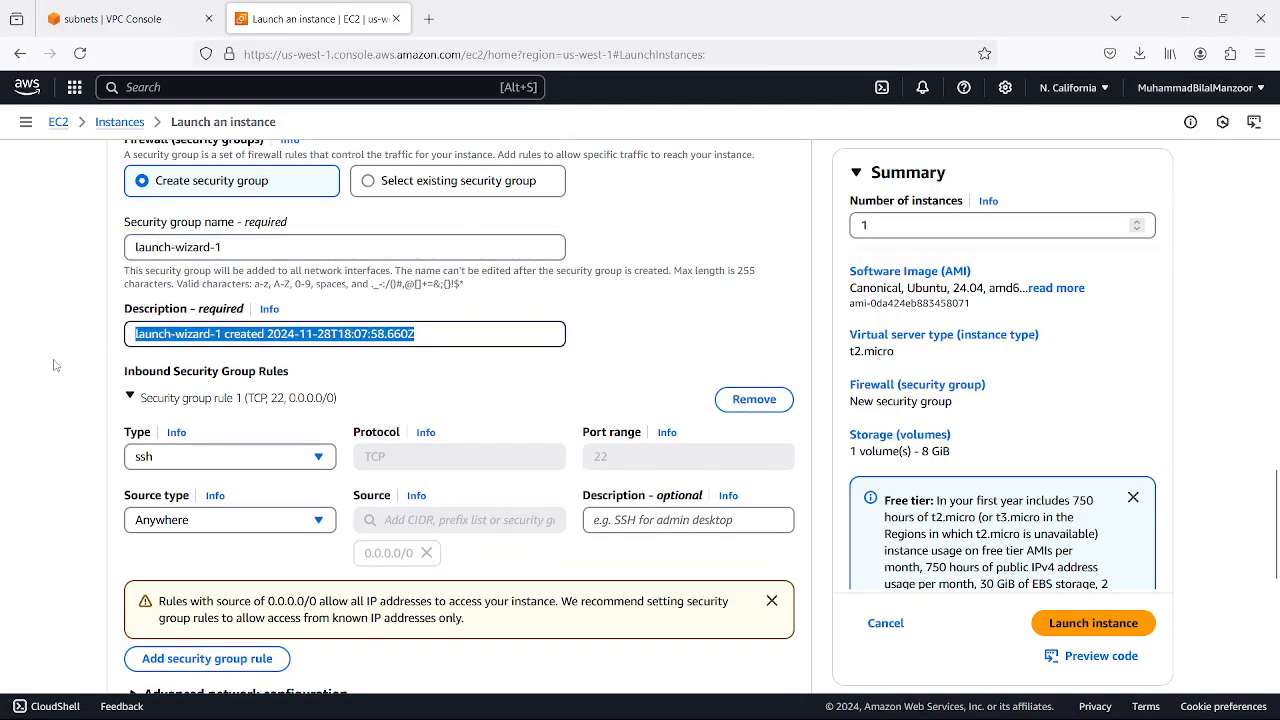
{"action": "left_click", "coordinate": [321, 340]}
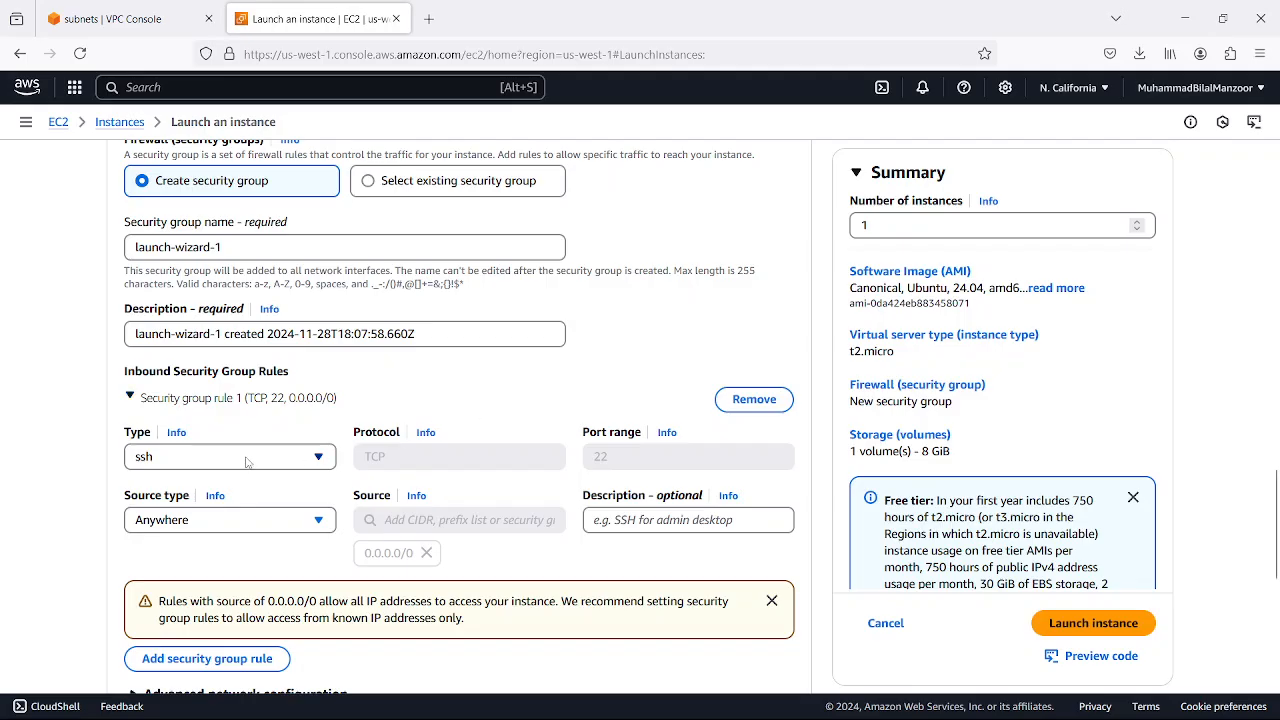
- Review the inbound SSH rule, storage settings and summary, and launch the server1-west-1a-public instance
{"action": "scroll", "coordinate": [114, 467], "scroll_direction": "down", "scroll_amount": 3}
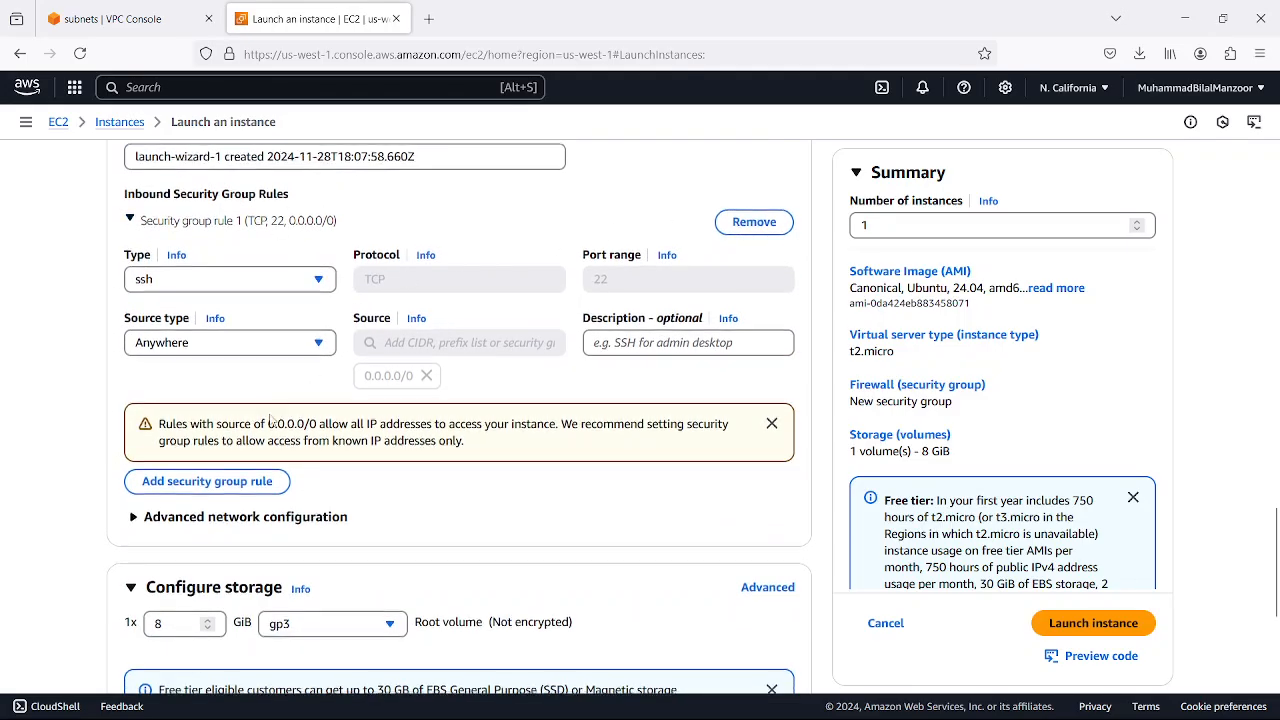
{"action": "scroll", "coordinate": [159, 460], "scroll_direction": "down", "scroll_amount": 3}
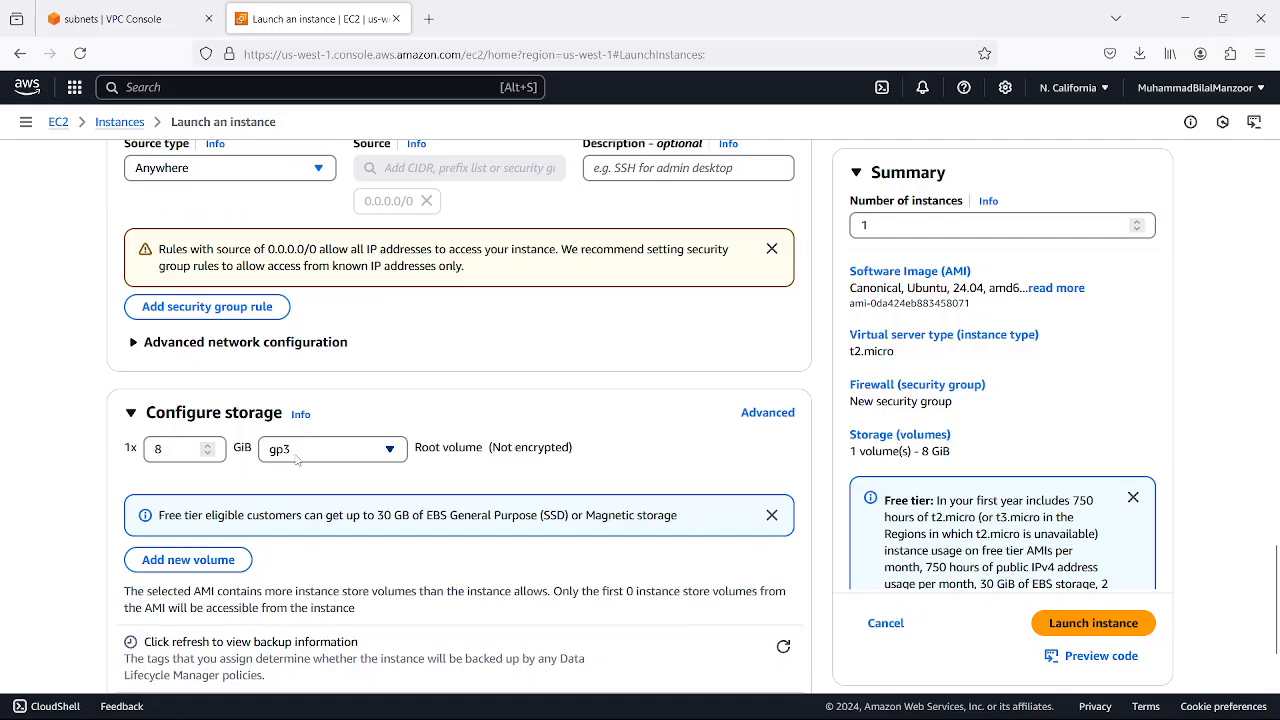
{"action": "scroll", "coordinate": [75, 463], "scroll_direction": "down", "scroll_amount": 3}
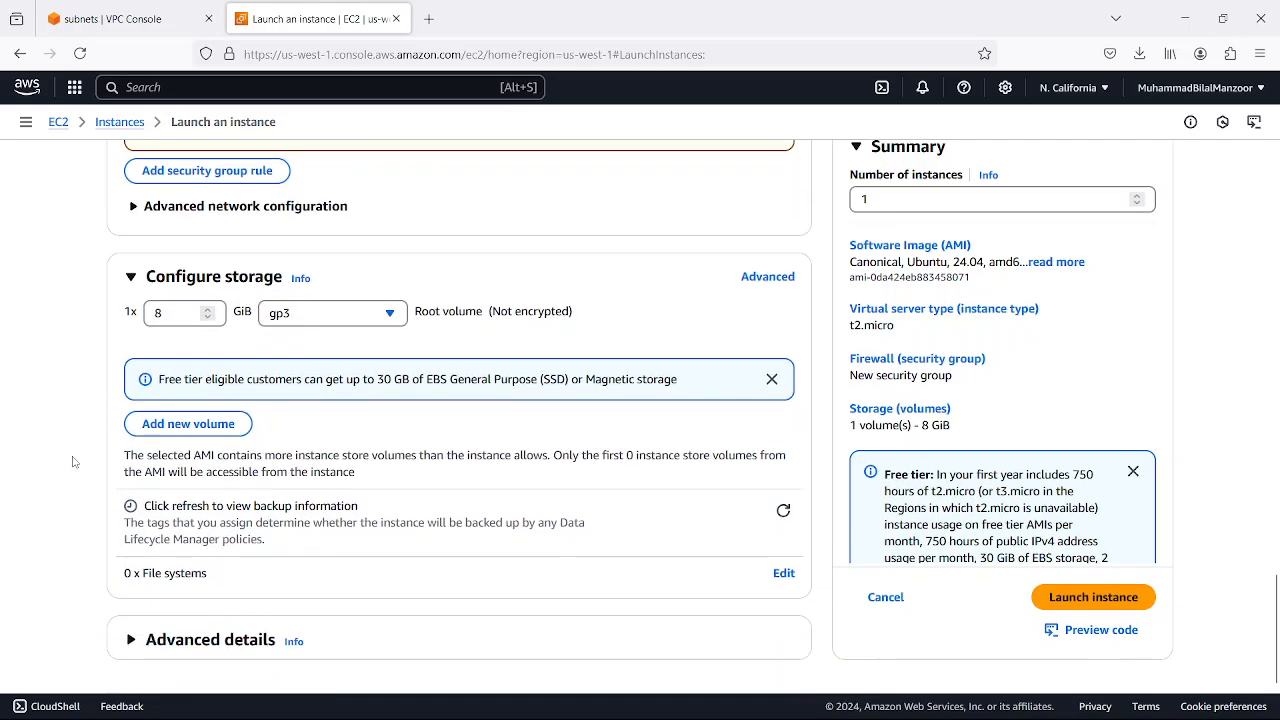
{"action": "scroll", "coordinate": [72, 461], "scroll_direction": "up", "scroll_amount": 20}
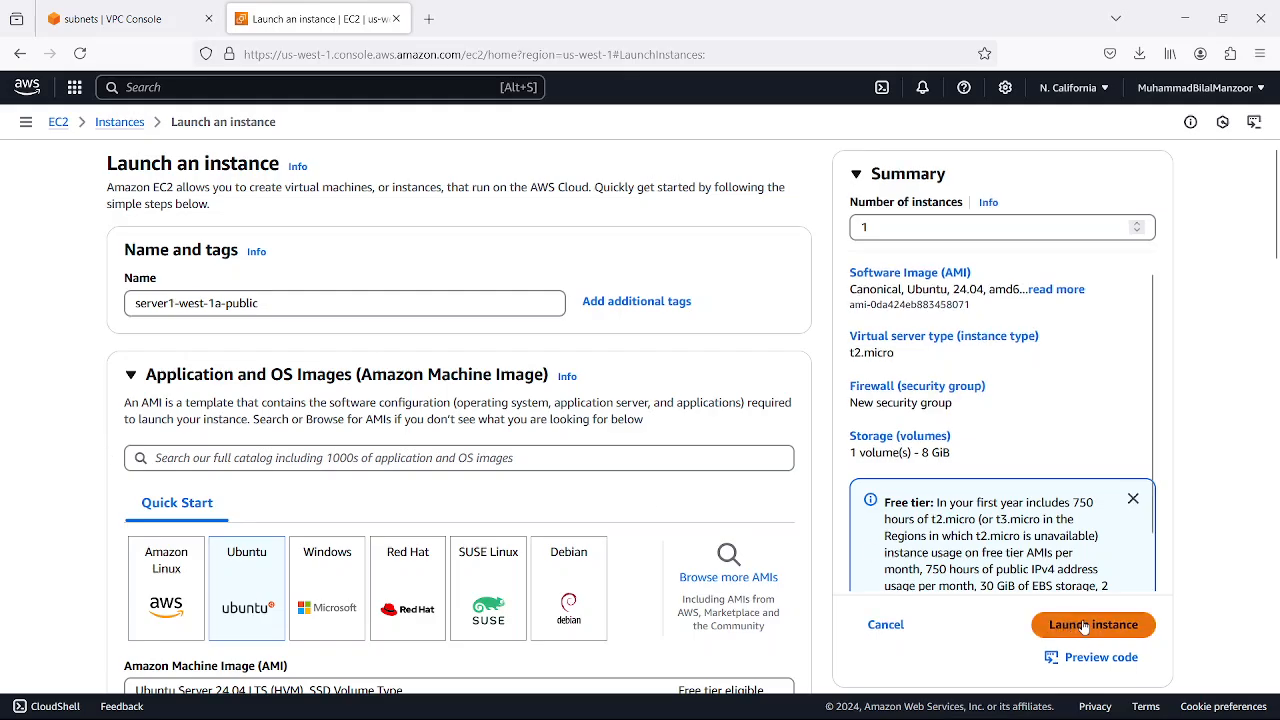
{"action": "scroll", "coordinate": [1020, 500], "scroll_direction": "down", "scroll_amount": 1}
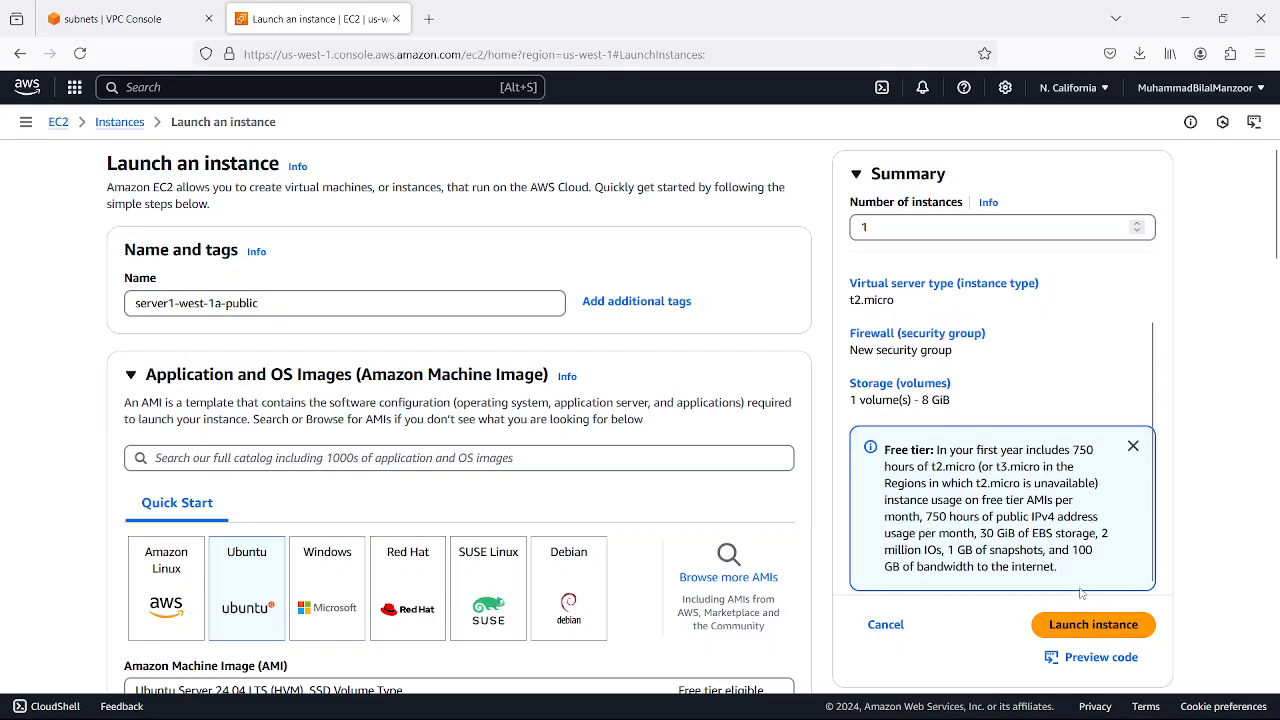
{"action": "left_click", "coordinate": [1086, 626]}
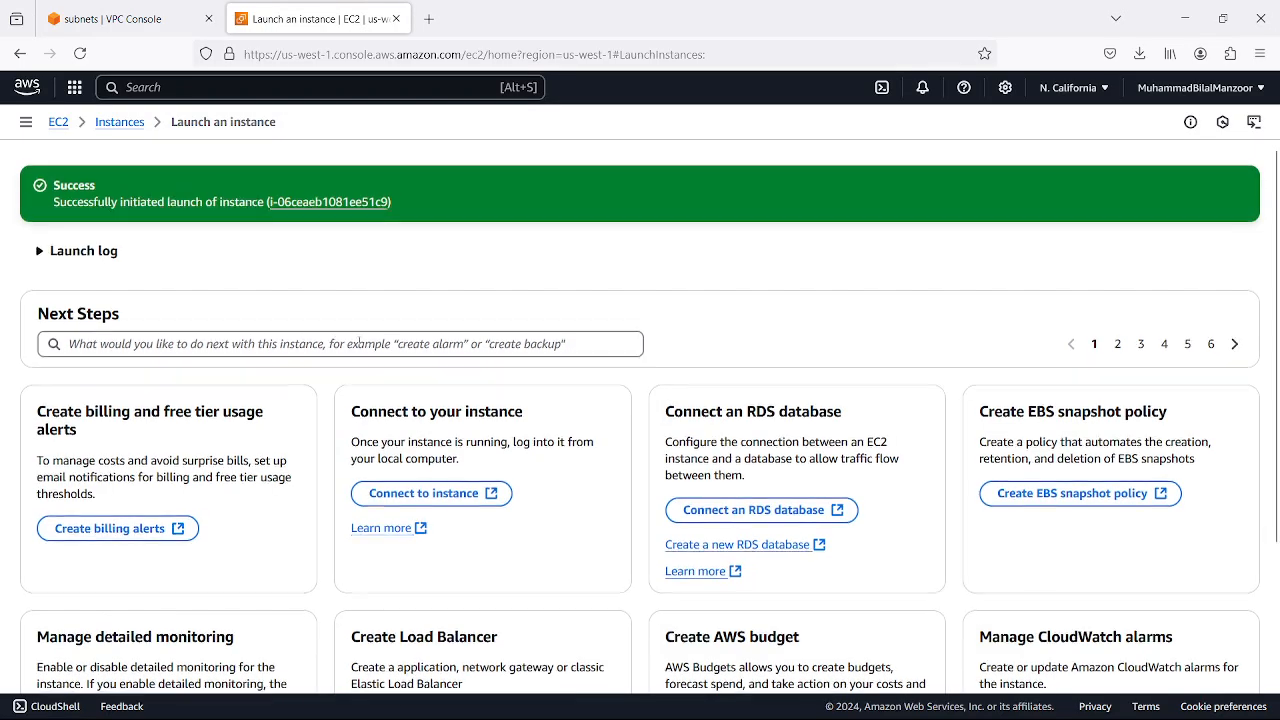
- Open the list of all EC2 instances and refresh it to load the newly launched instance
{"action": "scroll", "coordinate": [250, 370], "scroll_direction": "down", "scroll_amount": 3}
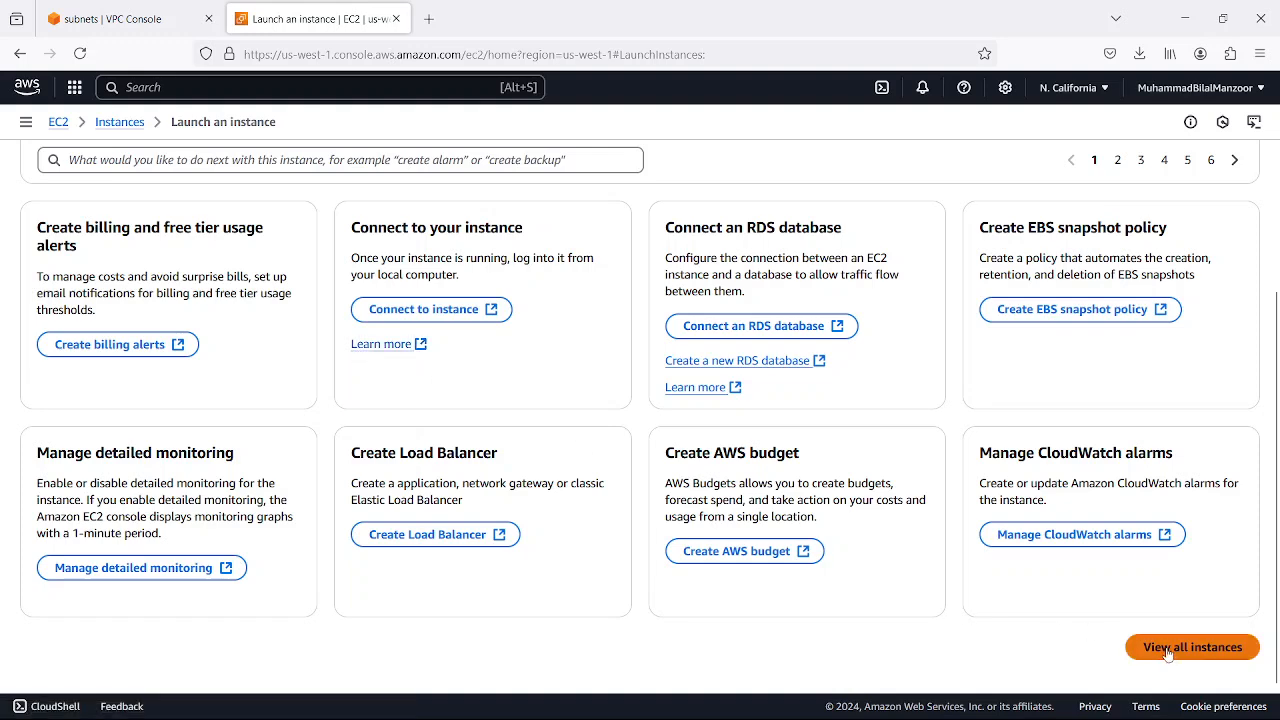
{"action": "scroll", "coordinate": [182, 255], "scroll_direction": "up", "scroll_amount": 3}
{"action": "left_click", "coordinate": [125, 128]}
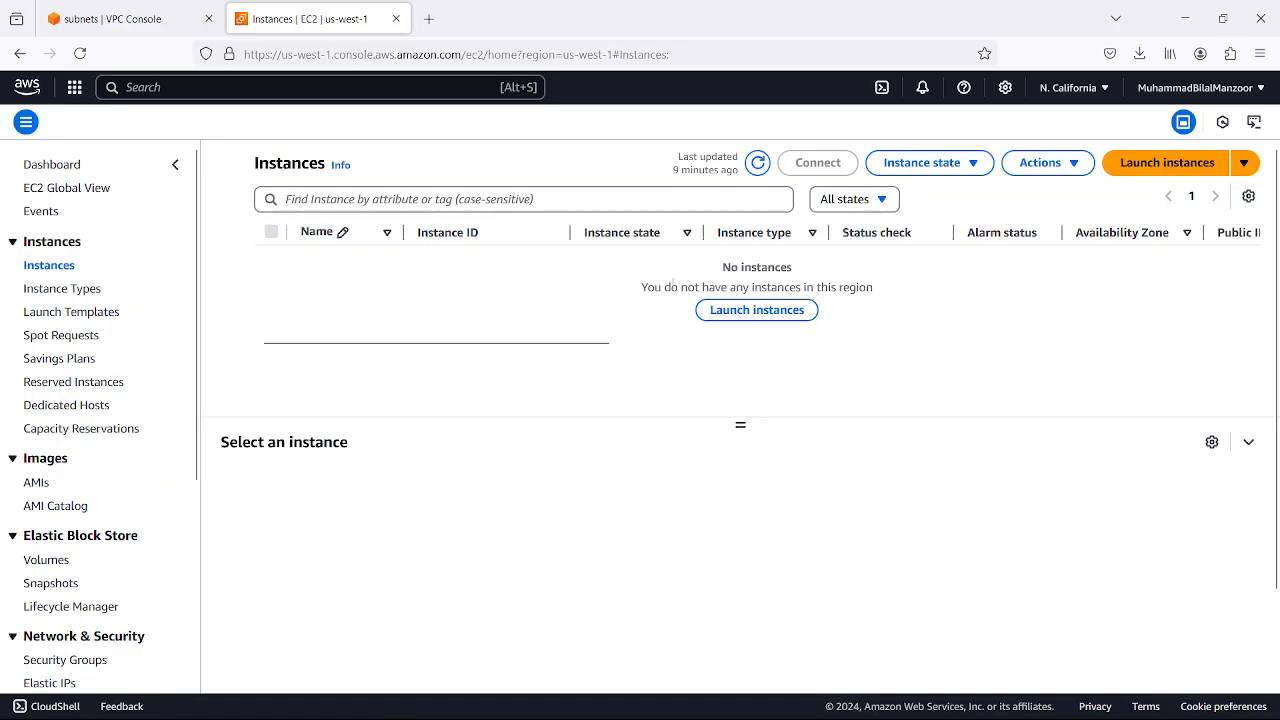
{"action": "left_click", "coordinate": [752, 170]}
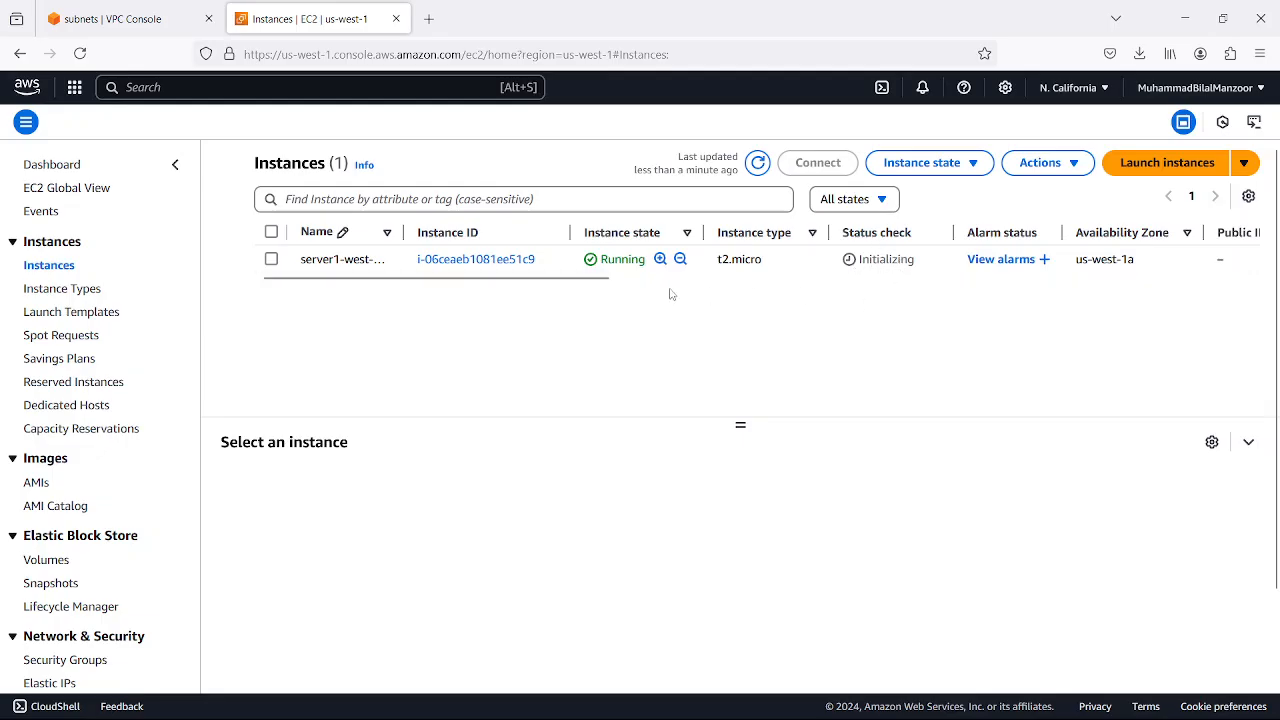
{"action": "left_click_drag", "start_coordinate": [500, 278], "coordinate": [429, 289]}
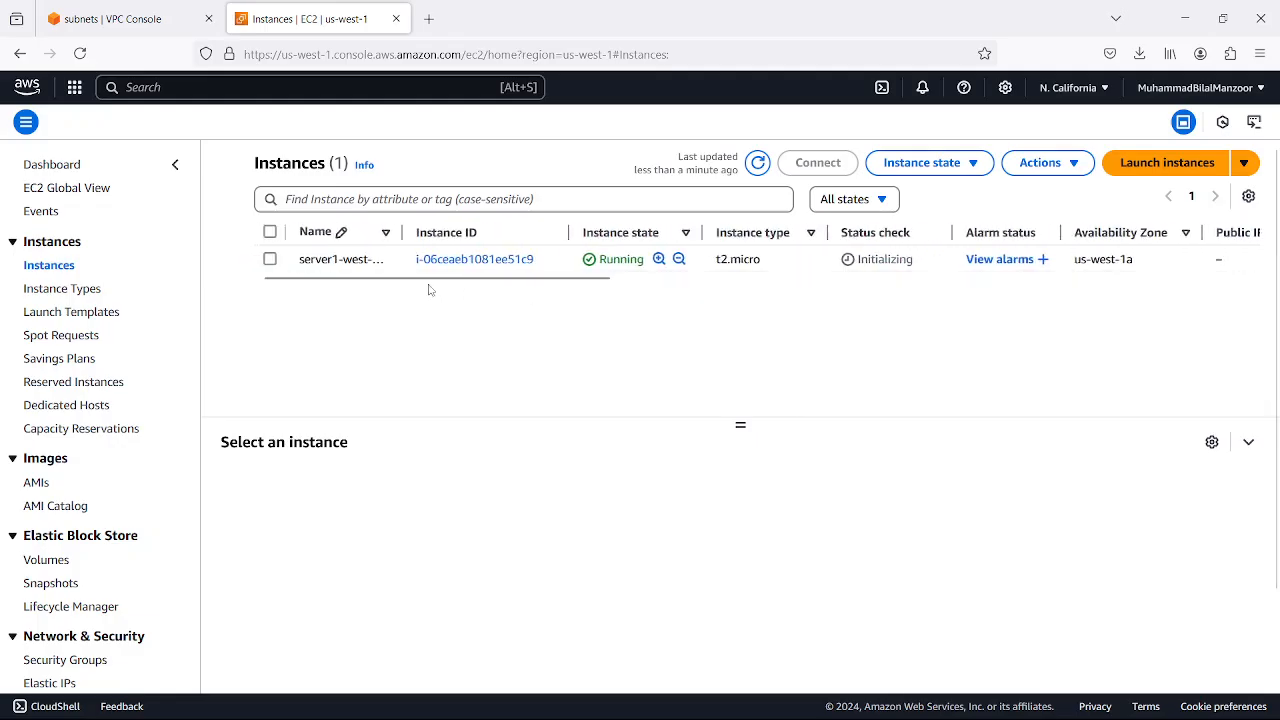
- Select the server1-west-1a-public instance and examine its name and private IPv4 address in the instance summary
{"action": "left_click", "coordinate": [269, 259]}
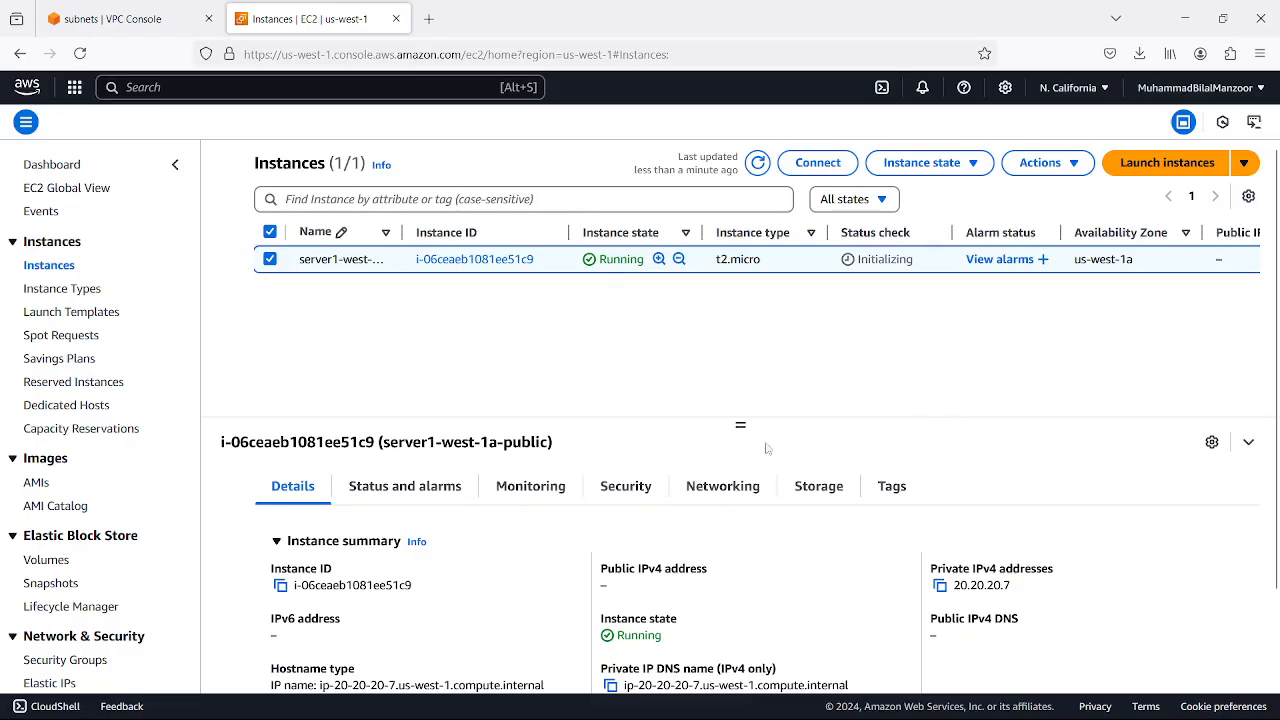
{"action": "scroll", "coordinate": [730, 508], "scroll_direction": "down", "scroll_amount": 2}
{"action": "scroll", "coordinate": [723, 524], "scroll_direction": "up", "scroll_amount": 2}
{"action": "left_click_drag", "start_coordinate": [1011, 587], "coordinate": [958, 587]}
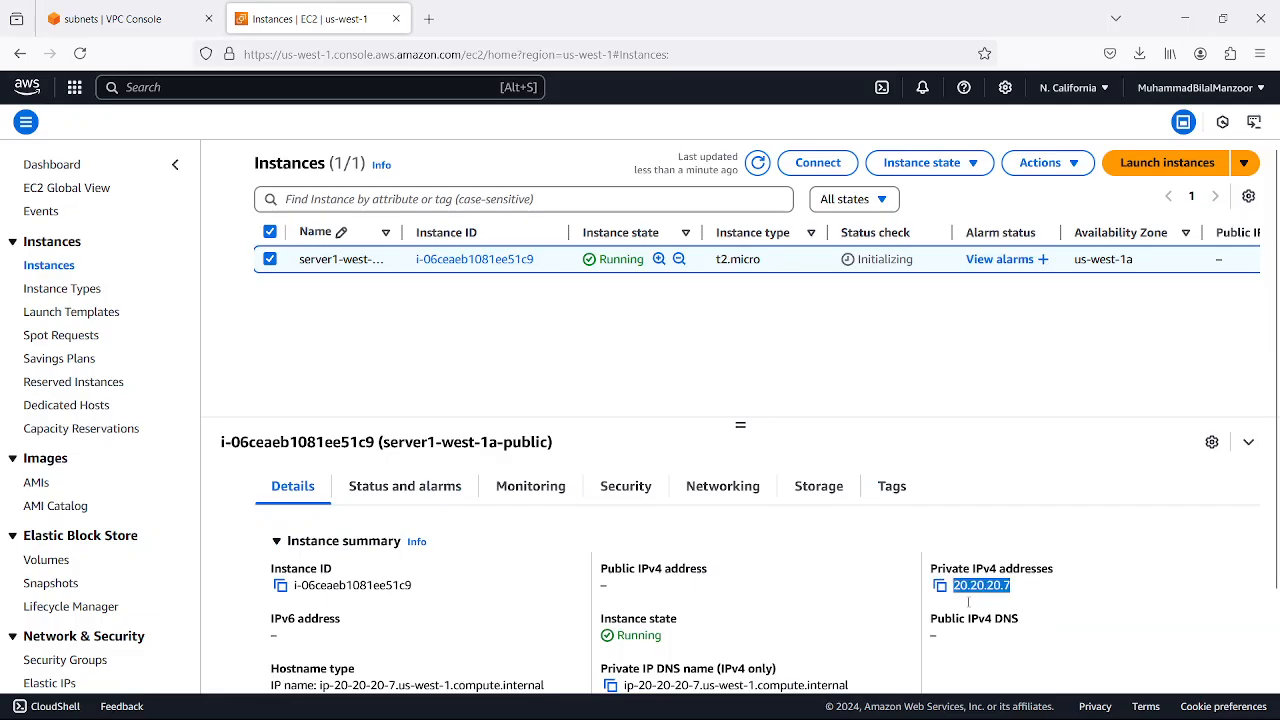
{"action": "left_click", "coordinate": [973, 587]}
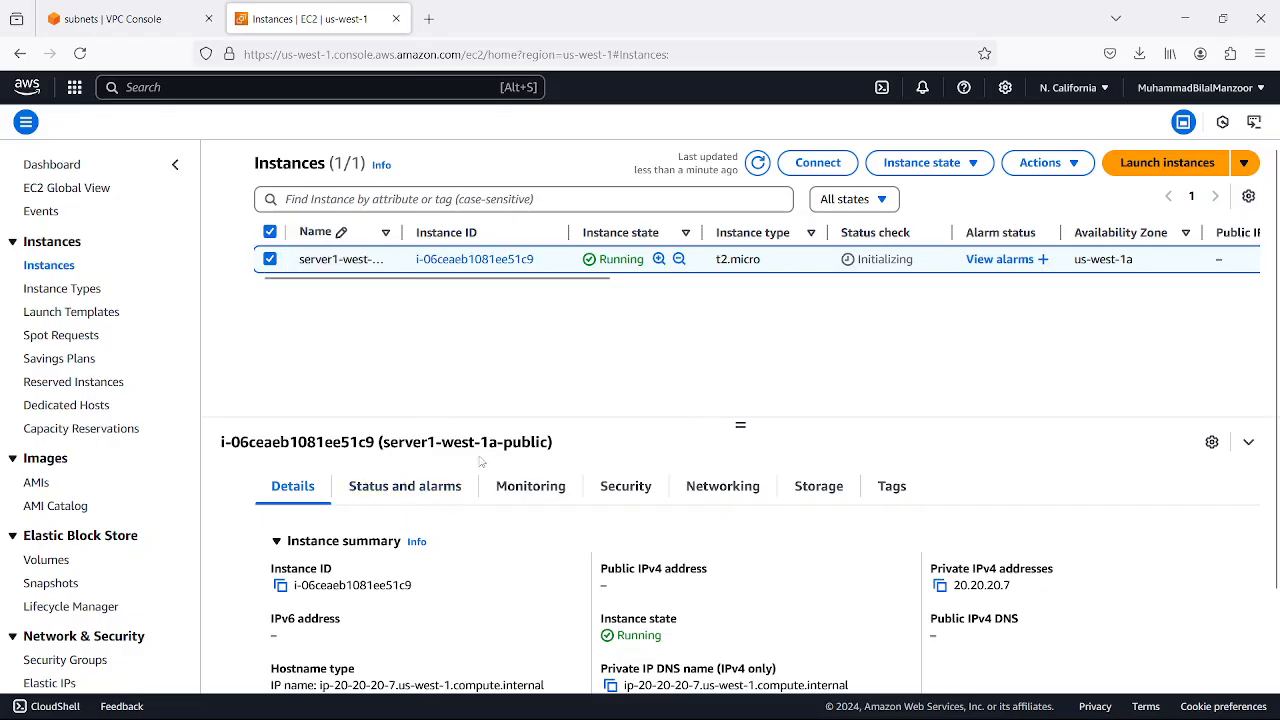
{"action": "left_click_drag", "start_coordinate": [385, 444], "coordinate": [545, 443]}
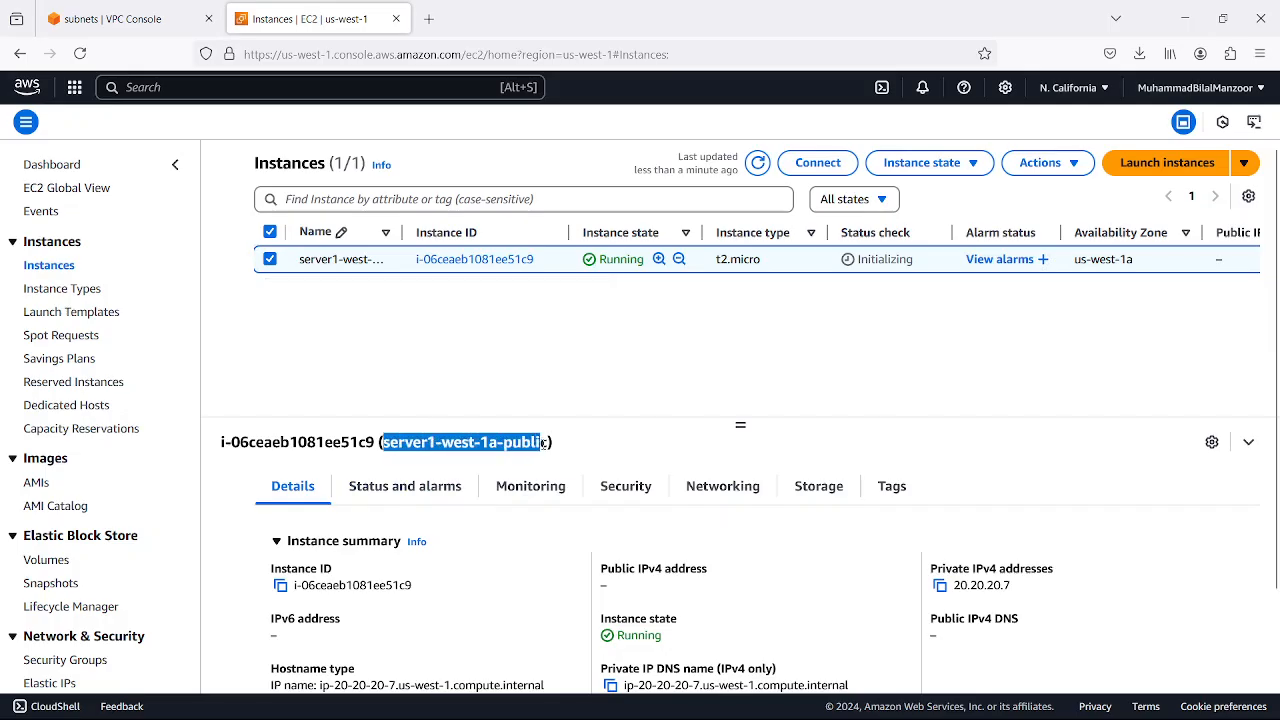
{"action": "left_click", "coordinate": [439, 442]}
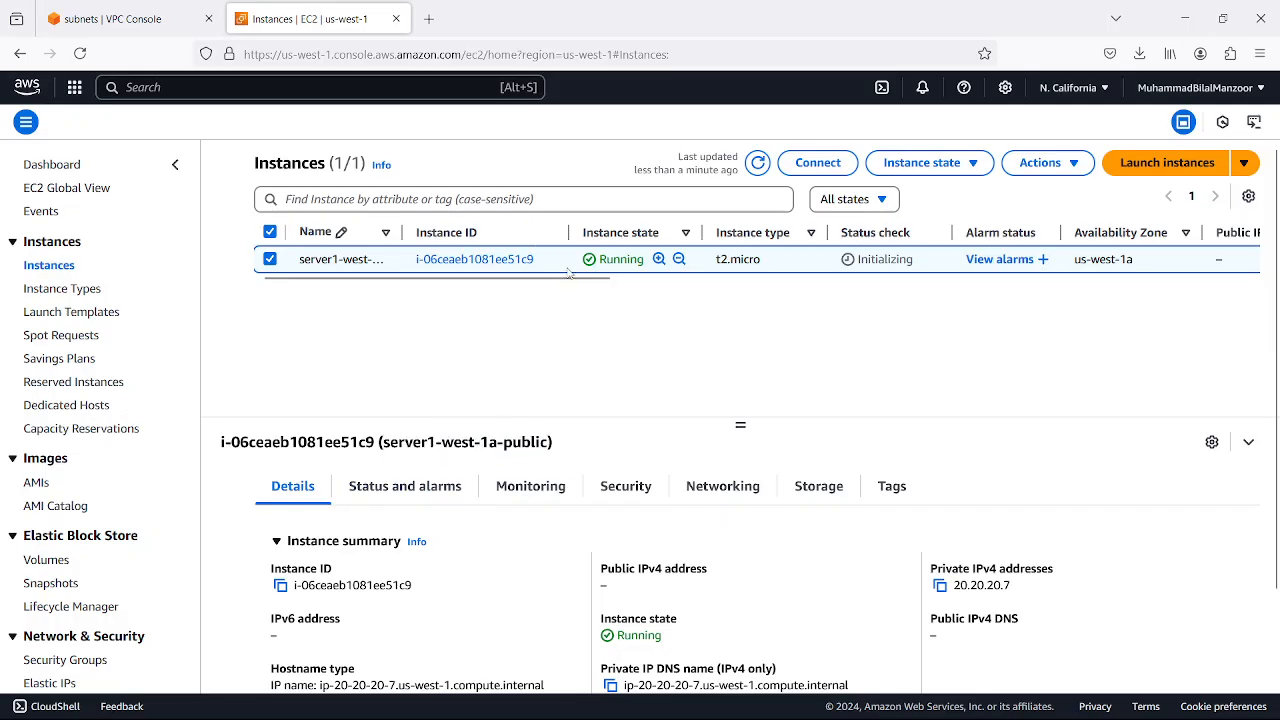
- Examine the instance's security group and key columns, and its networking details including VPC, subnet and availability zone
{"action": "left_click_drag", "start_coordinate": [570, 278], "coordinate": [1111, 289]}
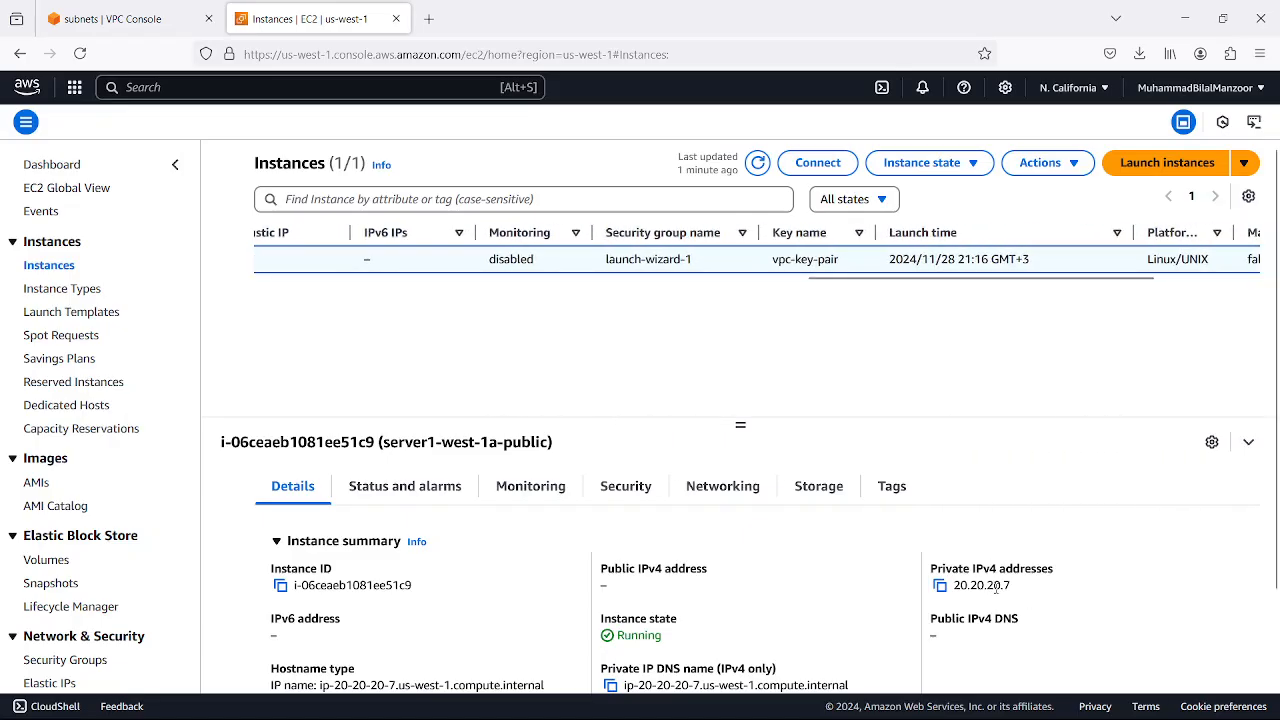
{"action": "left_click", "coordinate": [724, 488]}
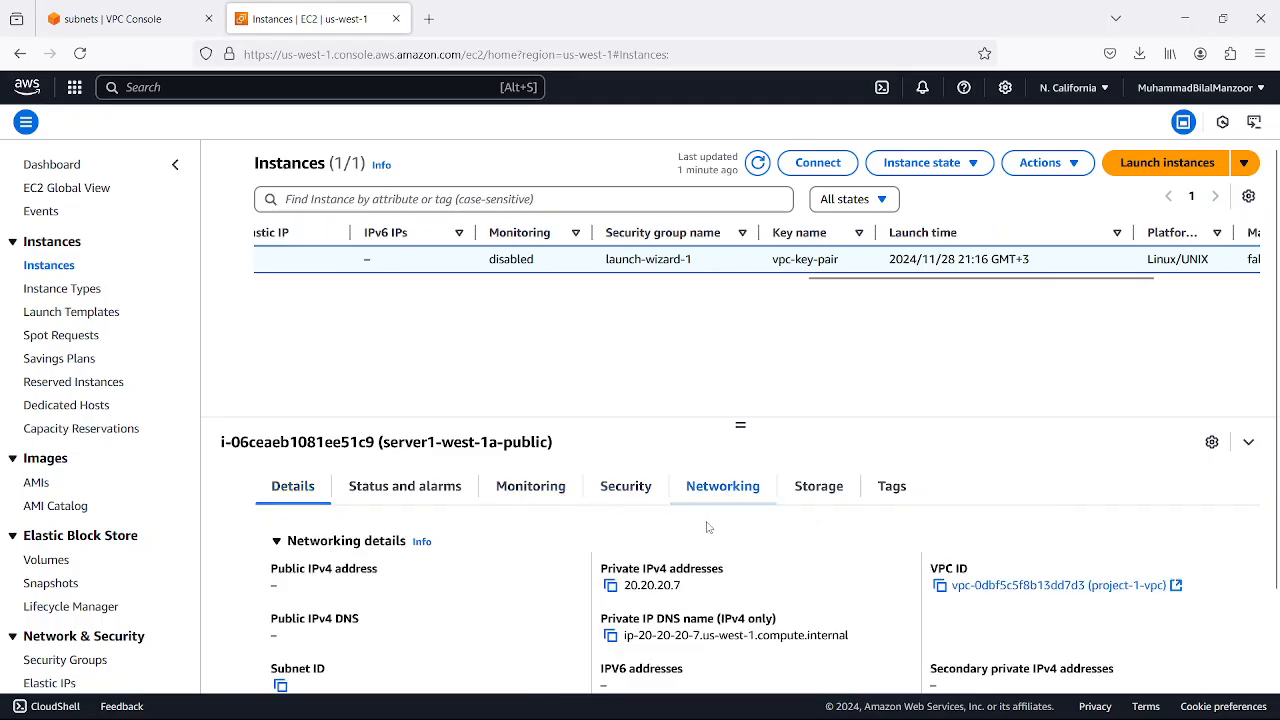
{"action": "scroll", "coordinate": [680, 530], "scroll_direction": "down", "scroll_amount": 2}
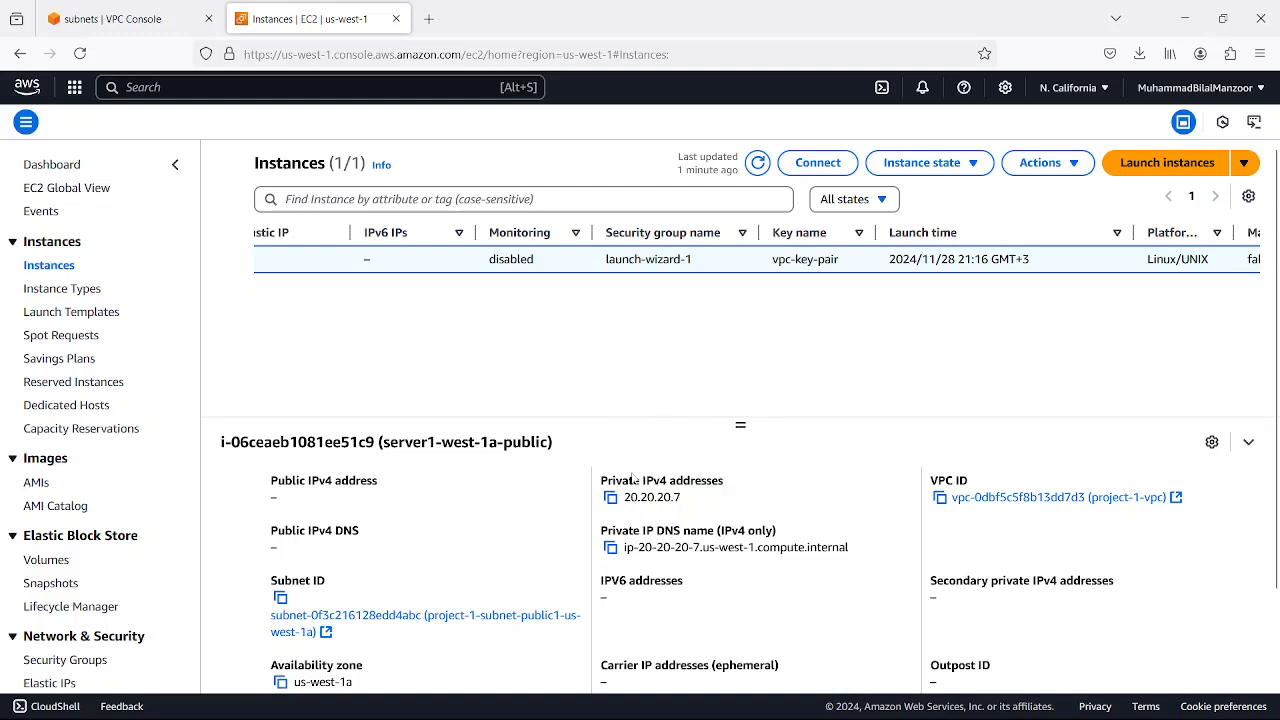
{"action": "scroll", "coordinate": [560, 530], "scroll_direction": "down", "scroll_amount": 1}
{"action": "scroll", "coordinate": [265, 513], "scroll_direction": "up", "scroll_amount": 1}
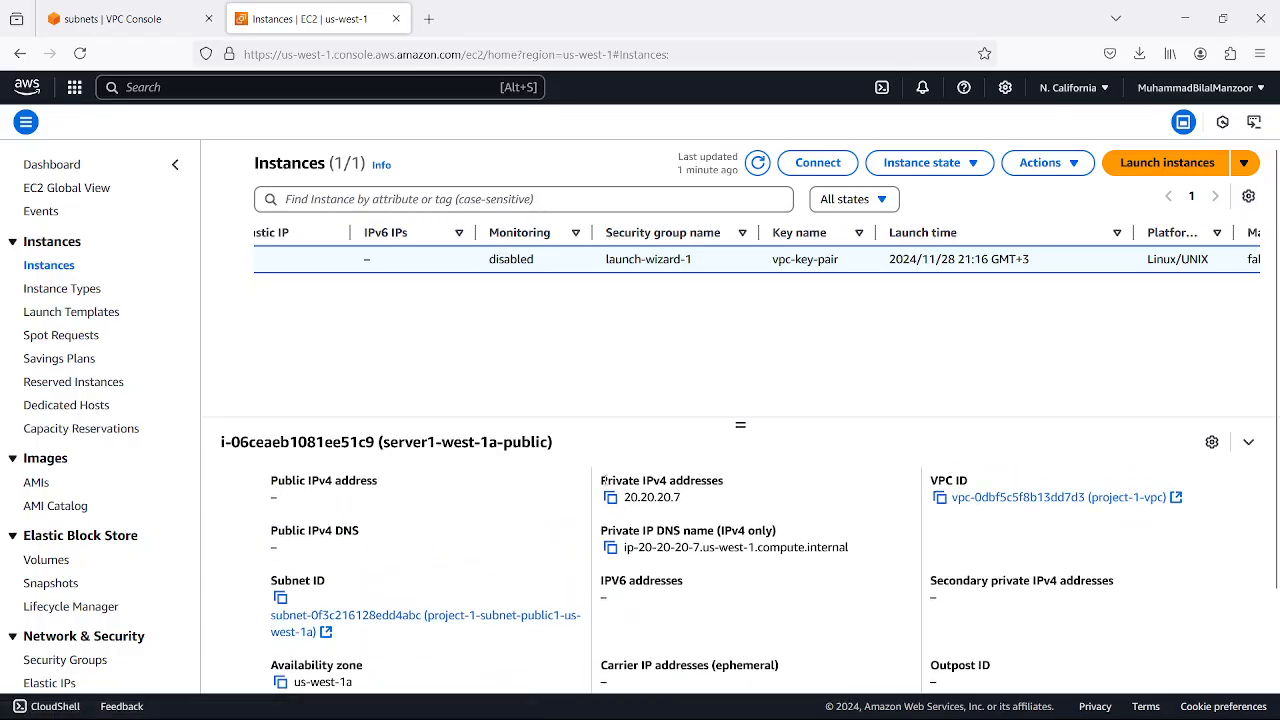
{"action": "scroll", "coordinate": [756, 482], "scroll_direction": "down", "scroll_amount": 1}
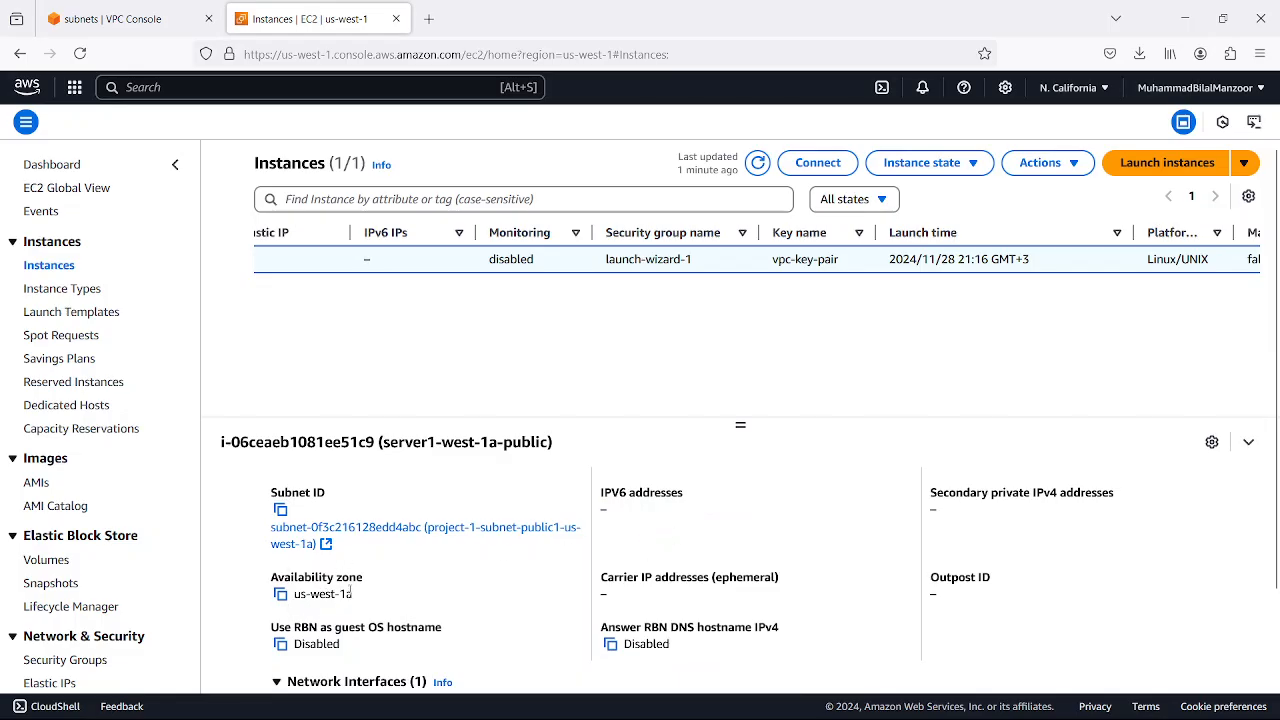
- Switch to the VPC subnets list and leave only project-1-subnet-private1-us-west-1a selected to view its details
{"action": "left_click", "coordinate": [108, 19]}
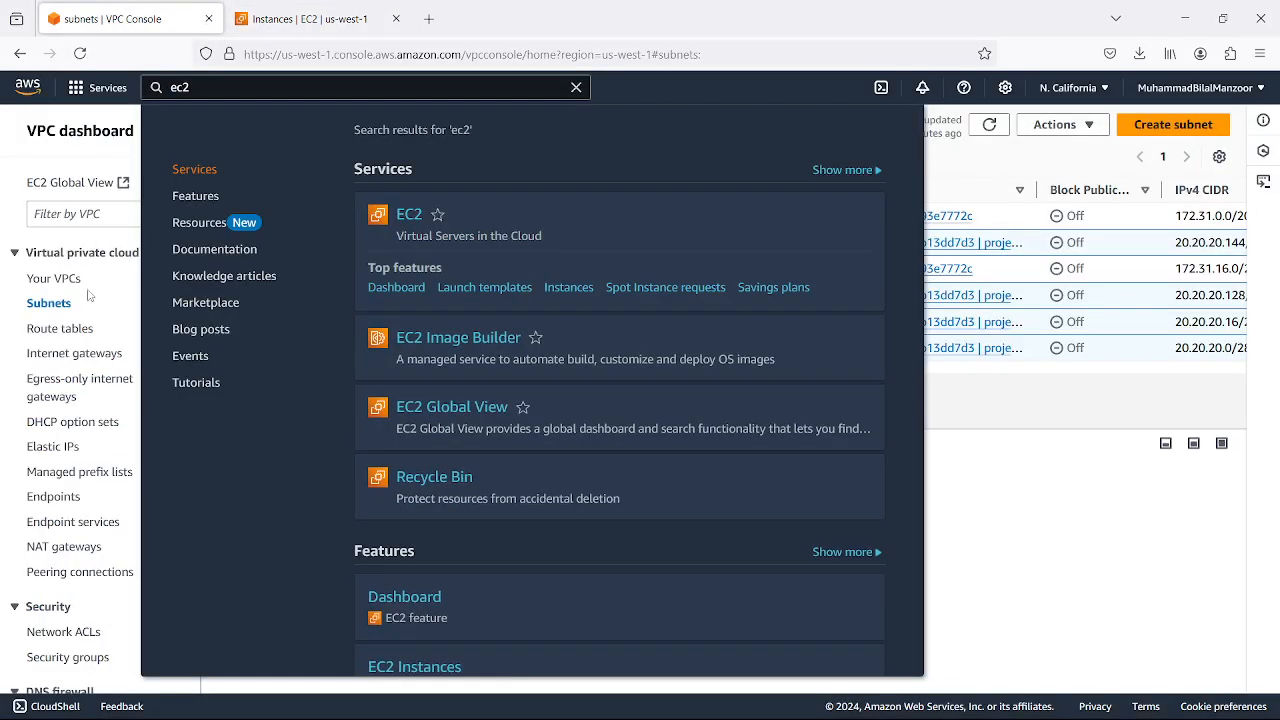
{"action": "left_click", "coordinate": [58, 305]}
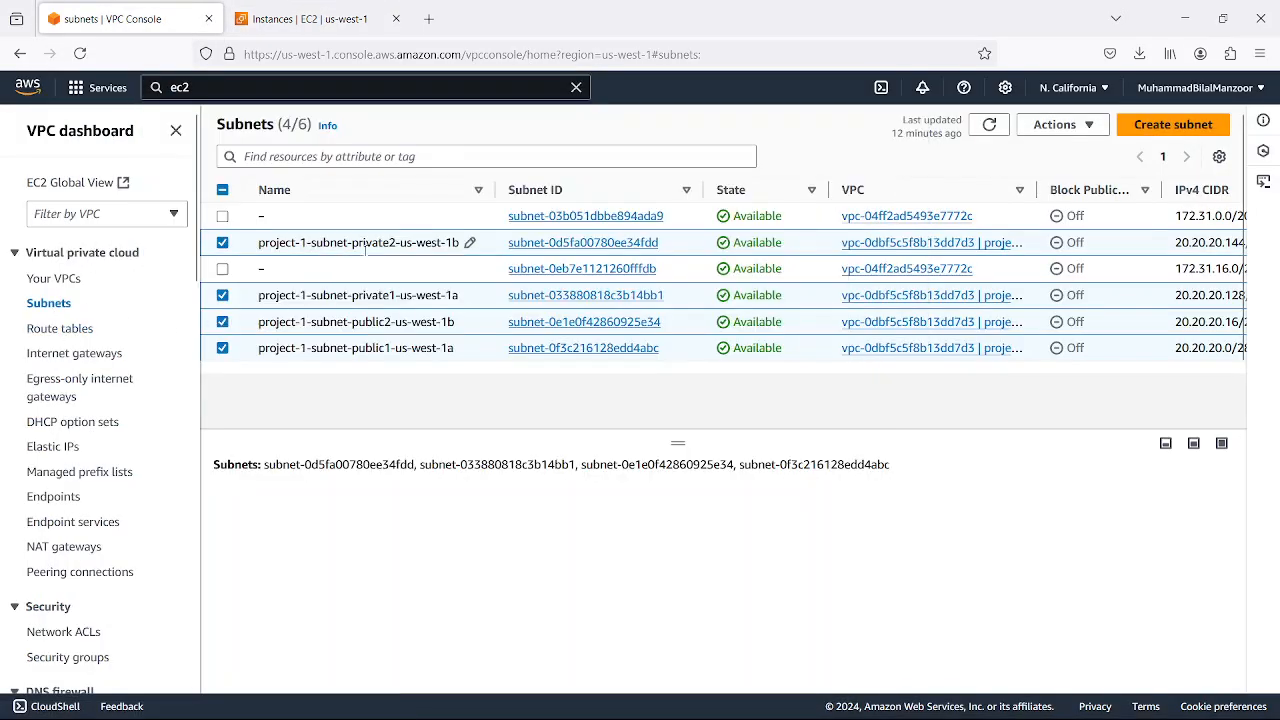
{"action": "left_click", "coordinate": [305, 19]}
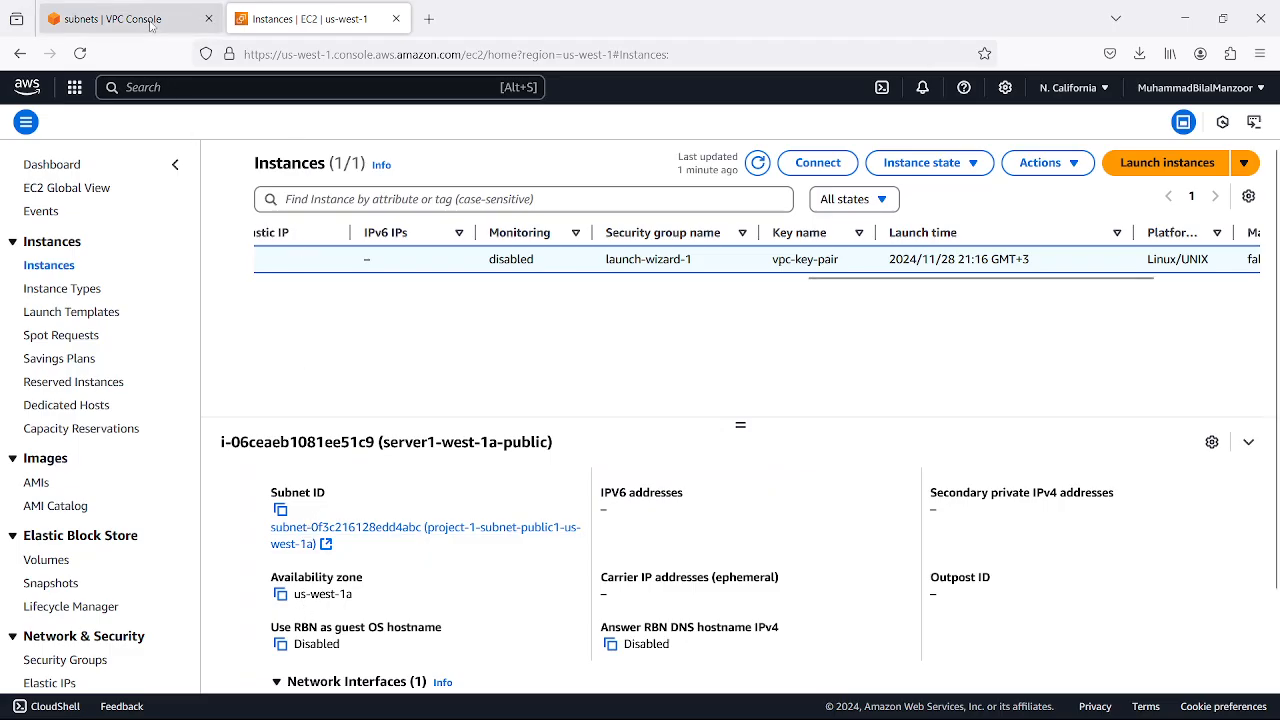
{"action": "left_click", "coordinate": [110, 19]}
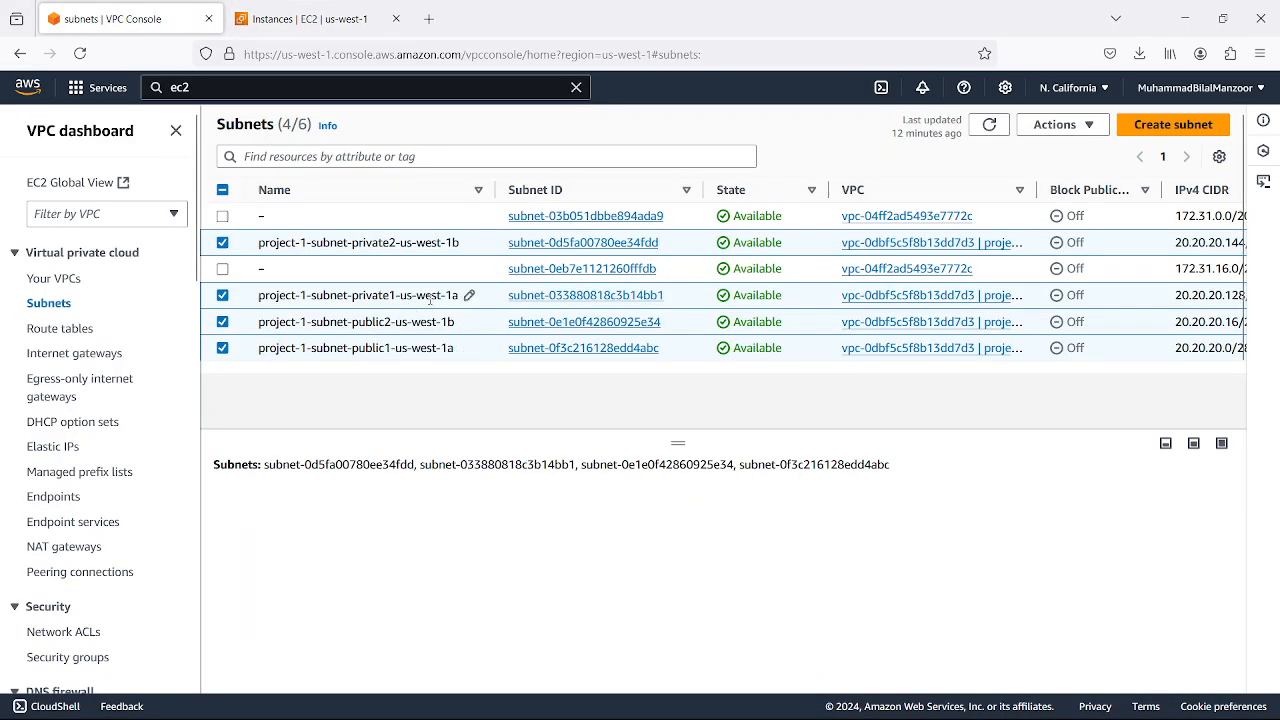
{"action": "left_click", "coordinate": [222, 243]}
{"action": "left_click", "coordinate": [222, 321]}
{"action": "left_click", "coordinate": [222, 348]}
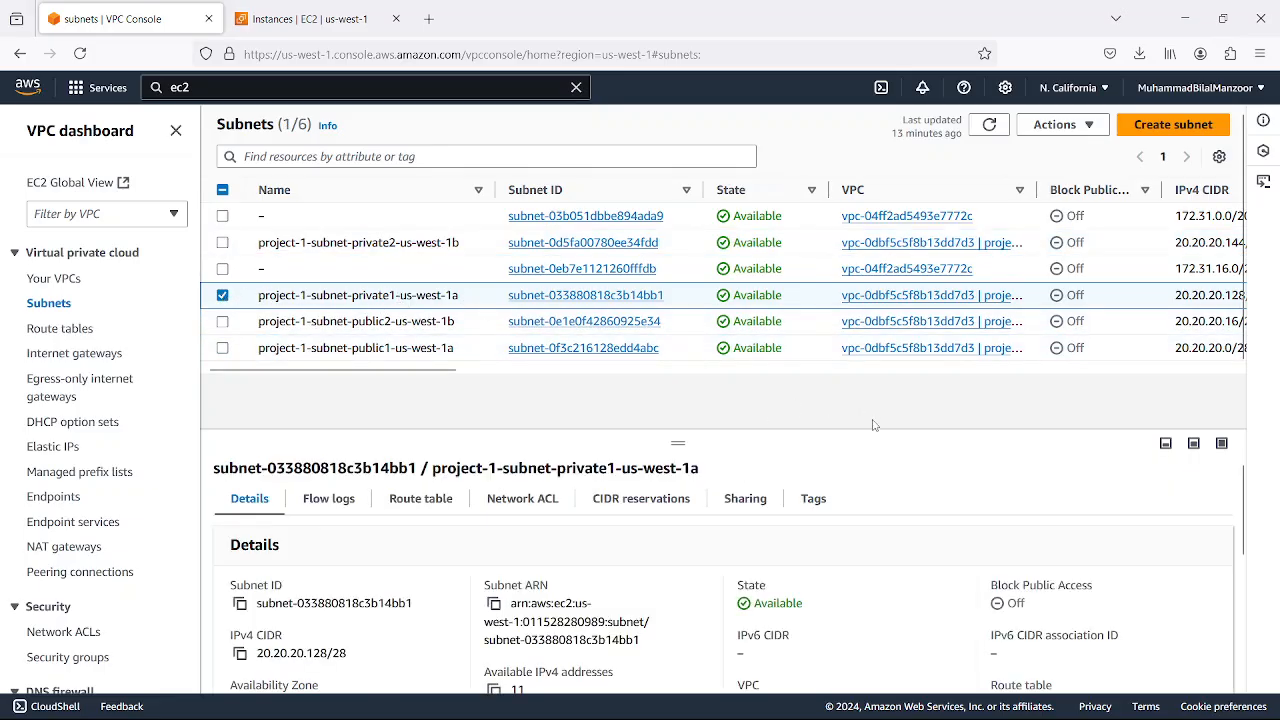
{"action": "mouse_move", "coordinate": [439, 374]}
{"action": "left_mouse_down"}
{"action": "mouse_move", "coordinate": [495, 376]}
{"action": "mouse_move", "coordinate": [426, 373]}
{"action": "left_mouse_up"}
- Select only project-1-subnet-public1-us-west-1a and examine its IPv4 CIDR in the subnets list
{"action": "left_click", "coordinate": [222, 296]}
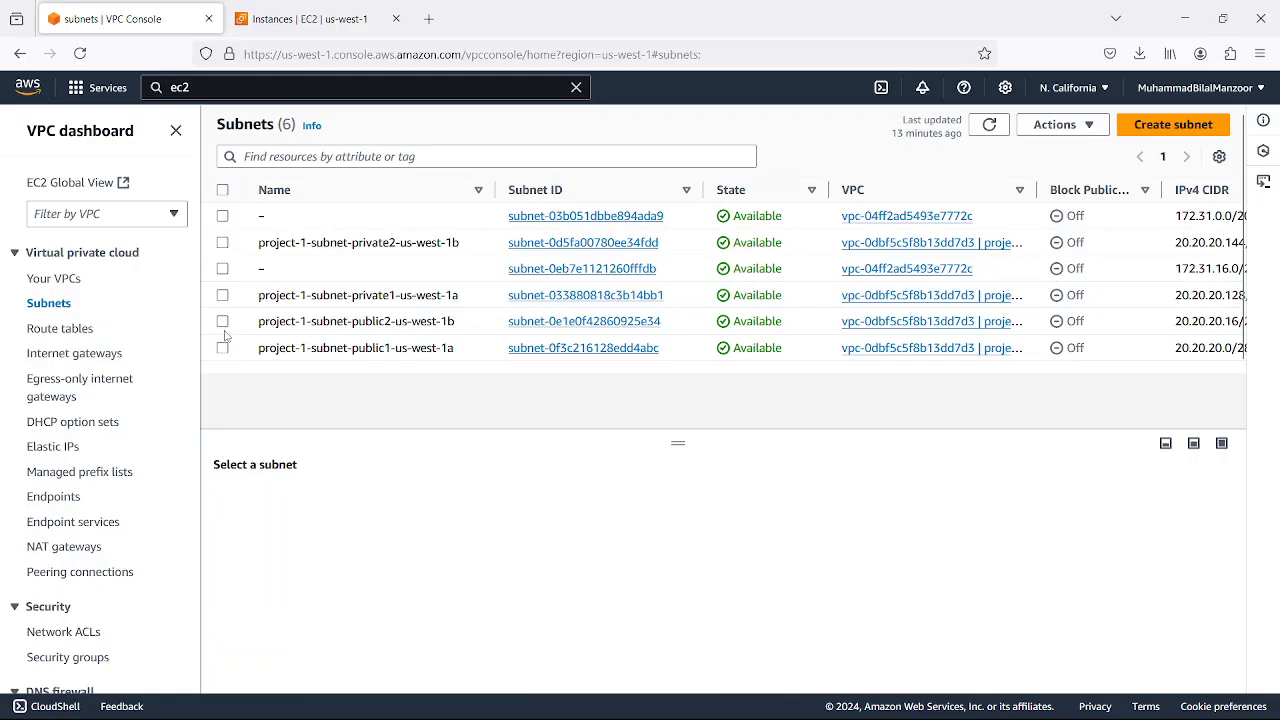
{"action": "left_click", "coordinate": [222, 348]}
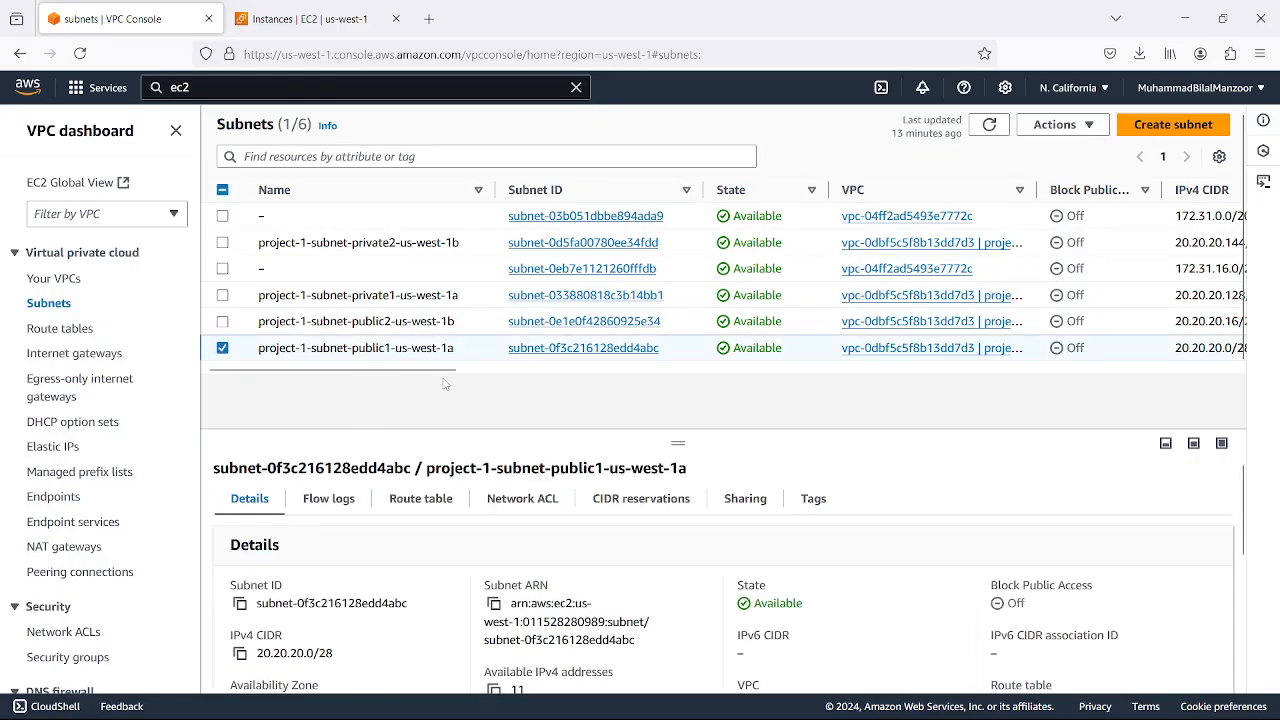
{"action": "left_click_drag", "start_coordinate": [436, 370], "coordinate": [559, 389]}
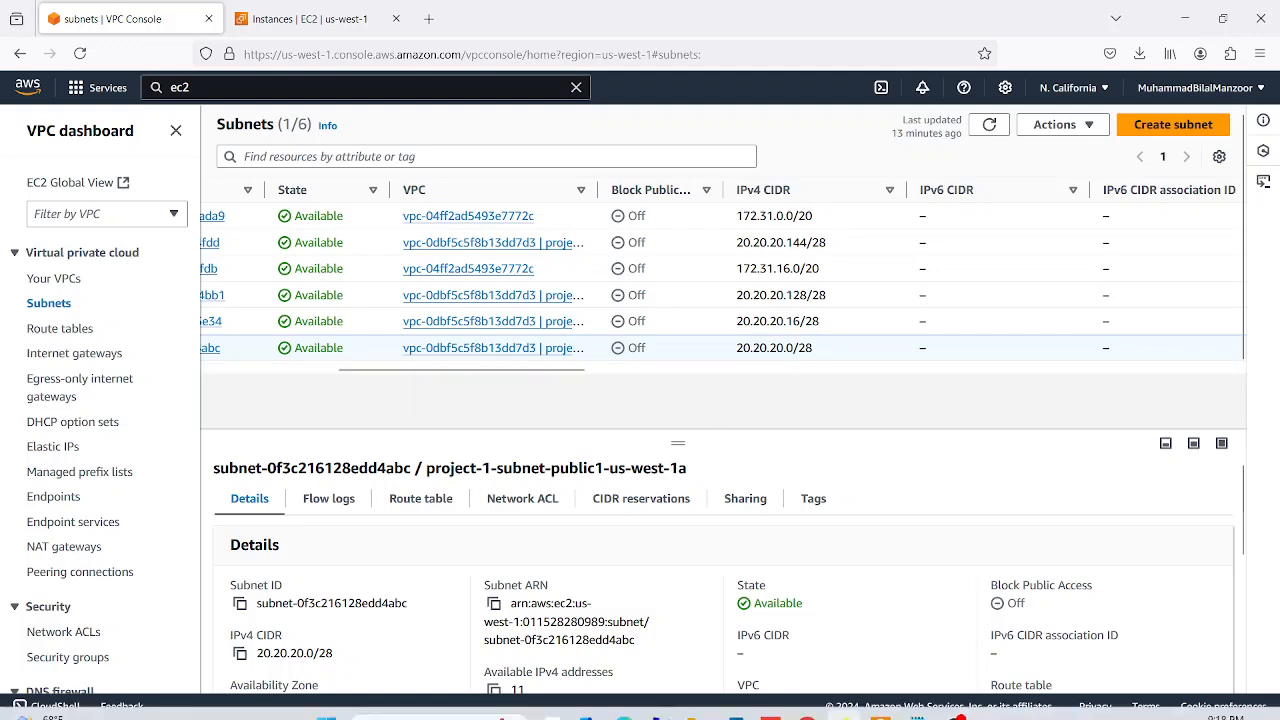
- Compare the instance's private IP with the public subnet's CIDR and the Availability Zone-1 public subnet in the draw.io diagram, returning to the instances list
{"action": "left_click", "coordinate": [307, 20]}
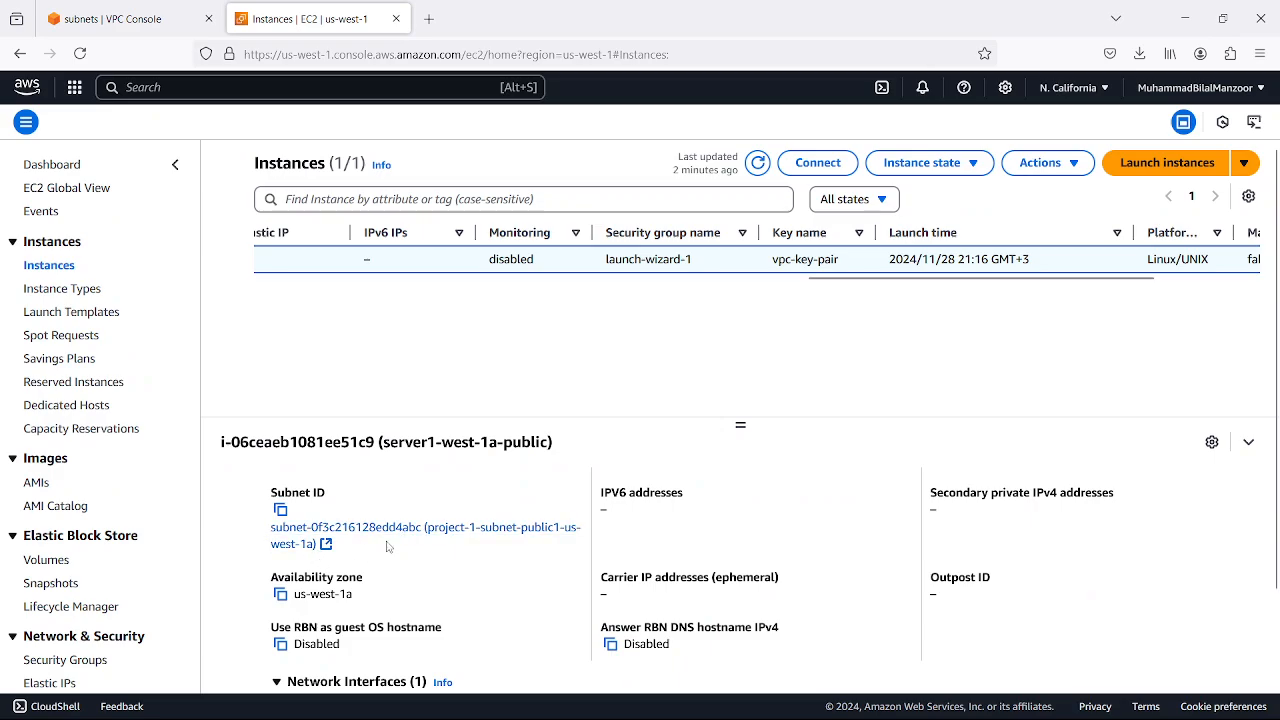
{"action": "scroll", "coordinate": [468, 472], "scroll_direction": "up", "scroll_amount": 2}
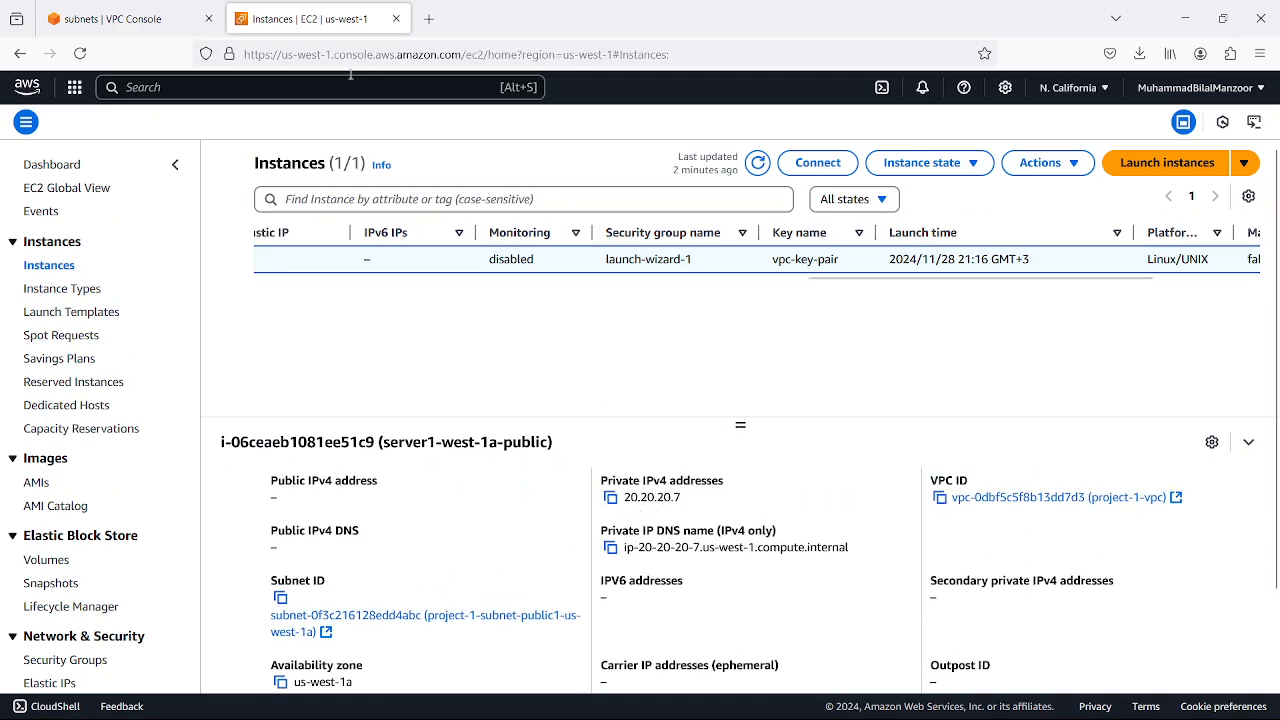
{"action": "left_click", "coordinate": [140, 20]}
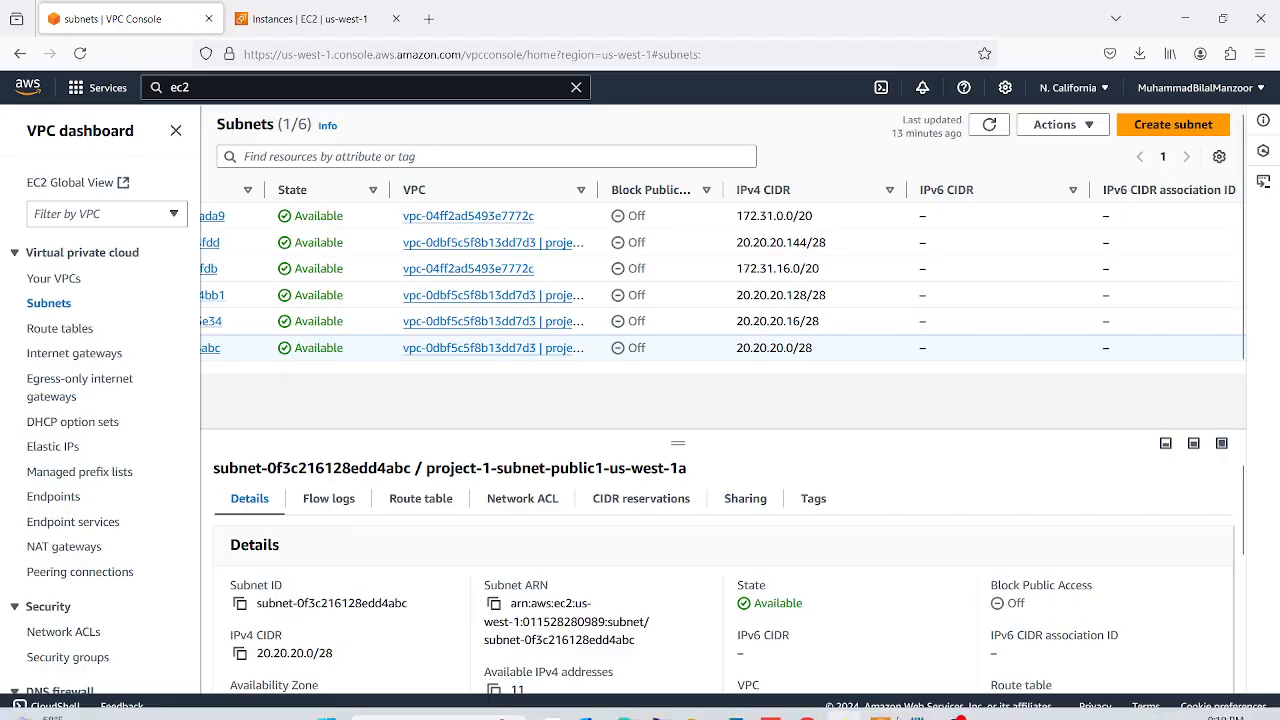
{"action": "left_click", "coordinate": [882, 708]}
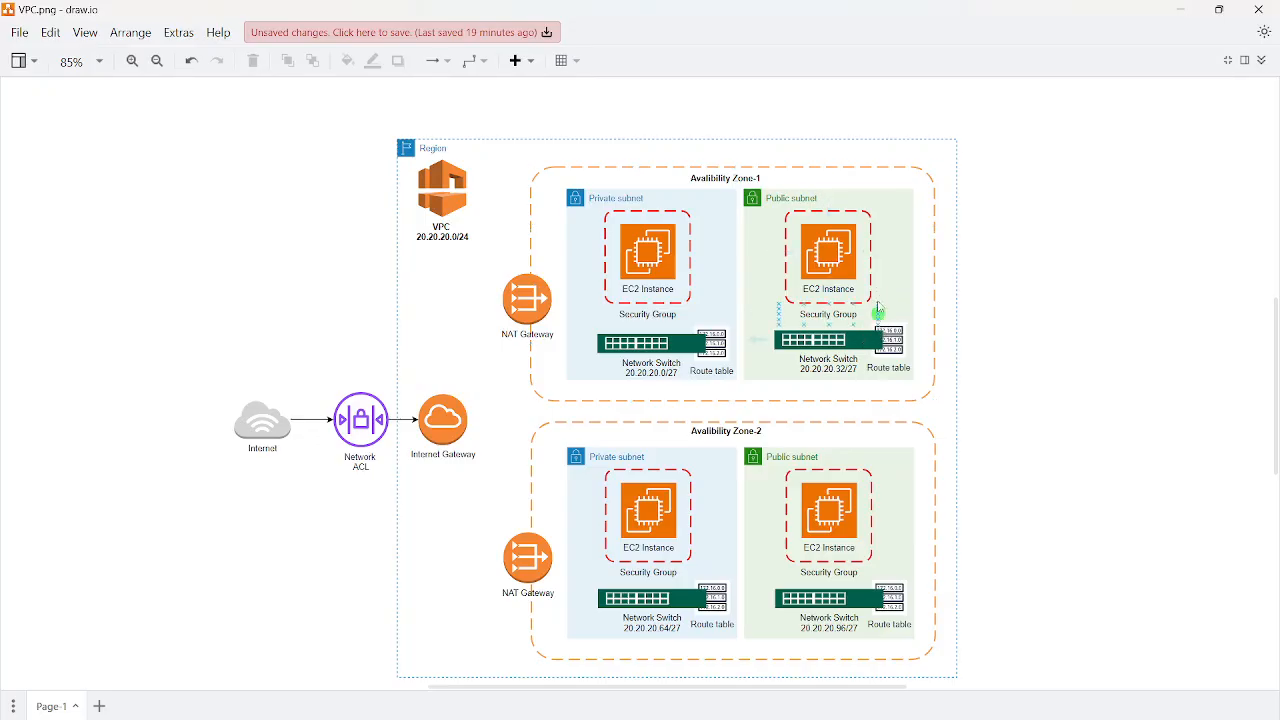
{"action": "left_click", "coordinate": [1181, 10]}
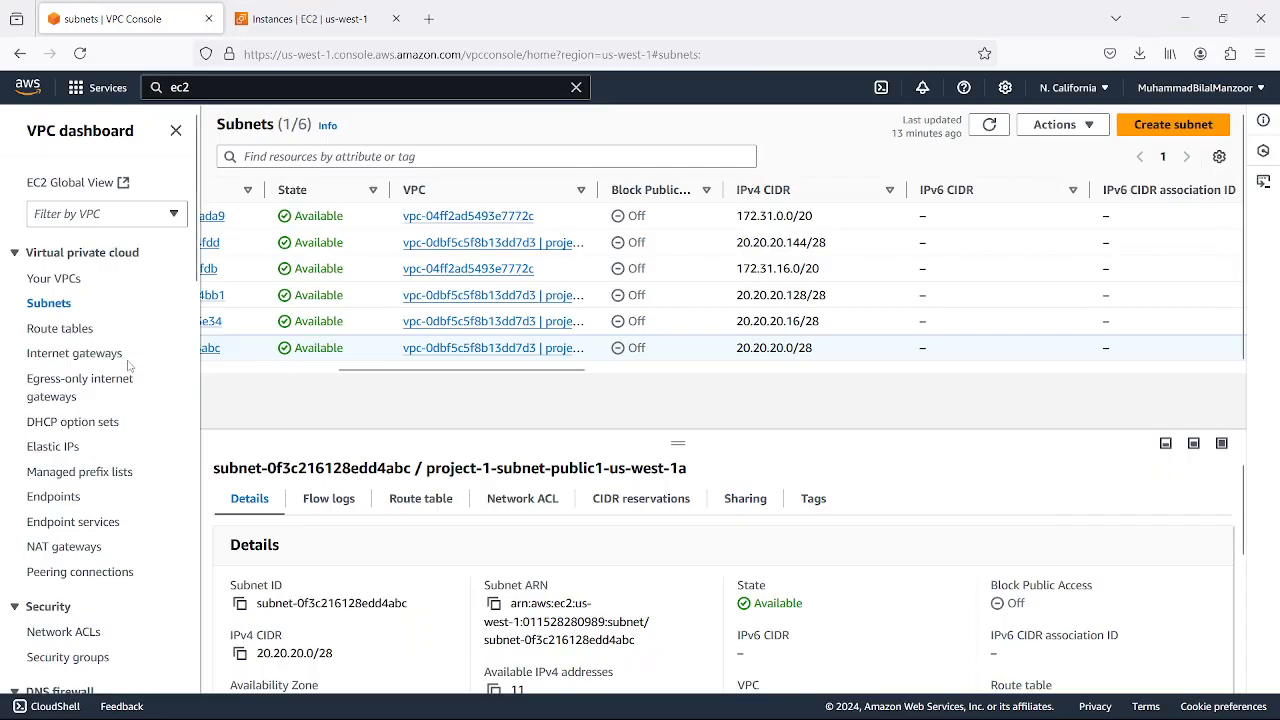
{"action": "left_click", "coordinate": [310, 18]}
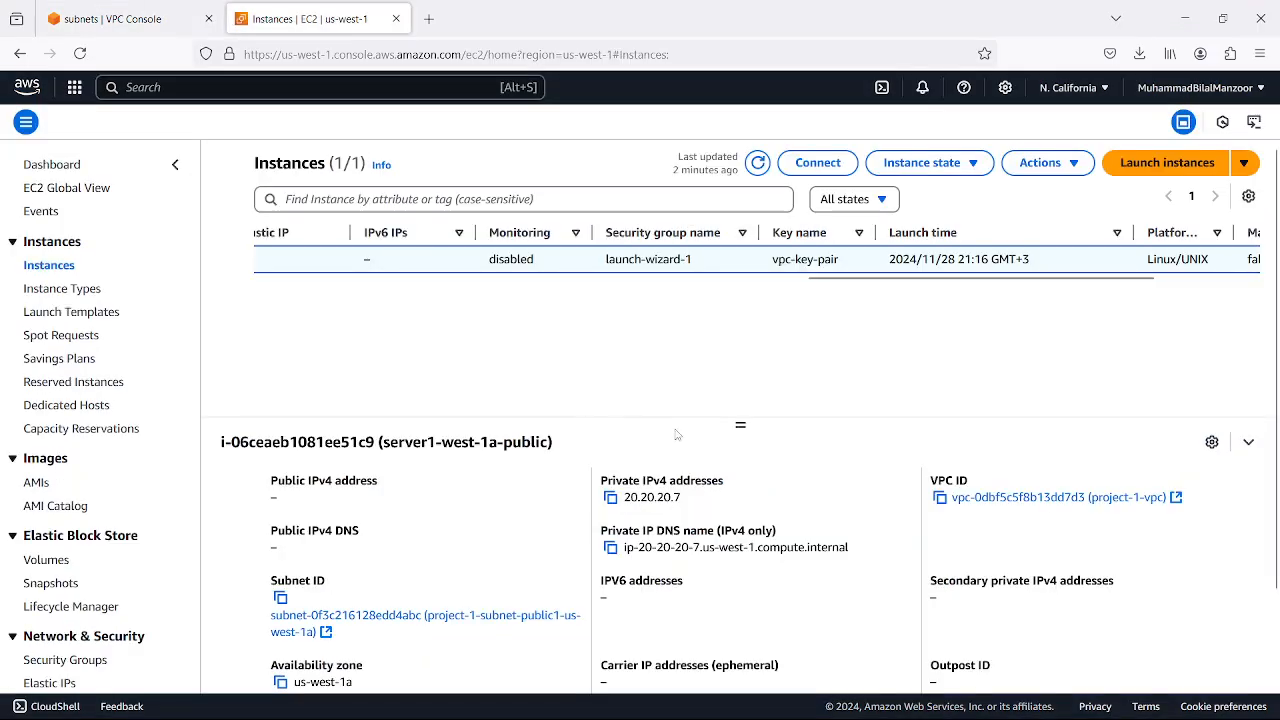
- Refresh the instances list and check the status checks and networking details of server1-west-1a-public
{"action": "scroll", "coordinate": [716, 270], "scroll_direction": "left", "scroll_amount": 10}
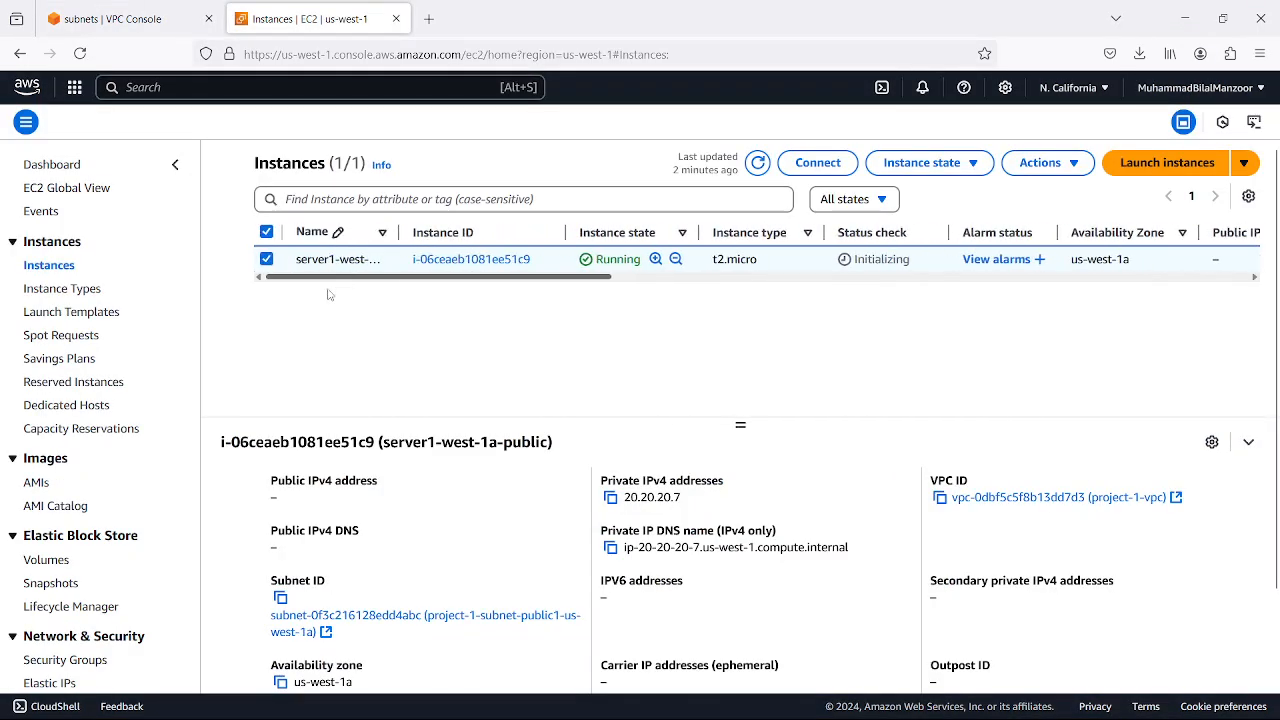
{"action": "left_click", "coordinate": [757, 163]}
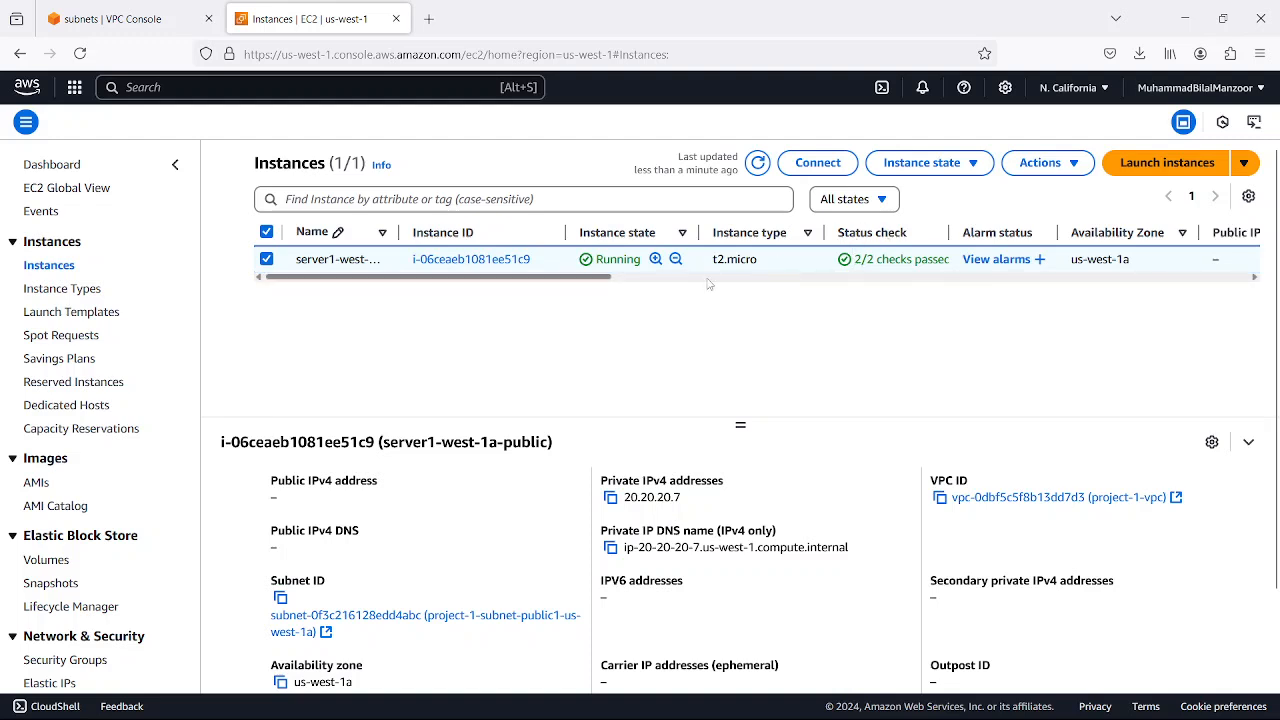
{"action": "left_click_drag", "start_coordinate": [545, 281], "coordinate": [515, 286]}
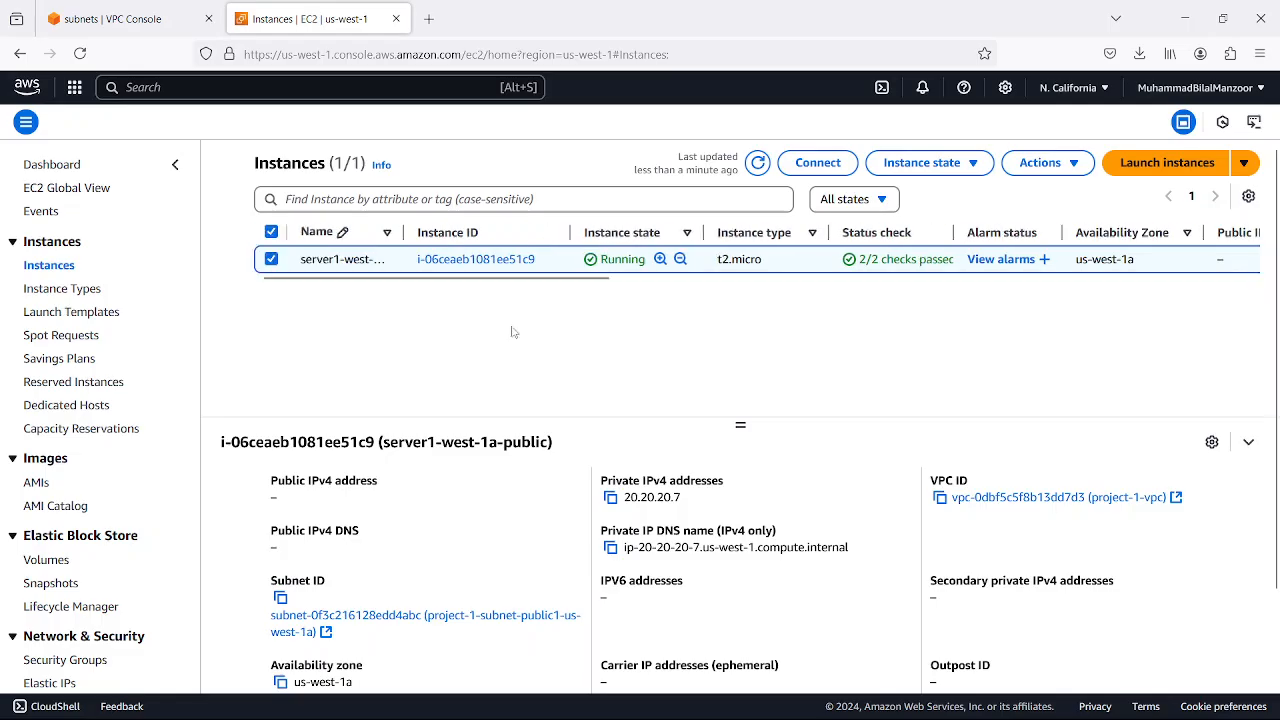
{"action": "scroll", "coordinate": [514, 377], "scroll_direction": "down", "scroll_amount": 2}
{"action": "scroll", "coordinate": [540, 410], "scroll_direction": "up", "scroll_amount": 2}
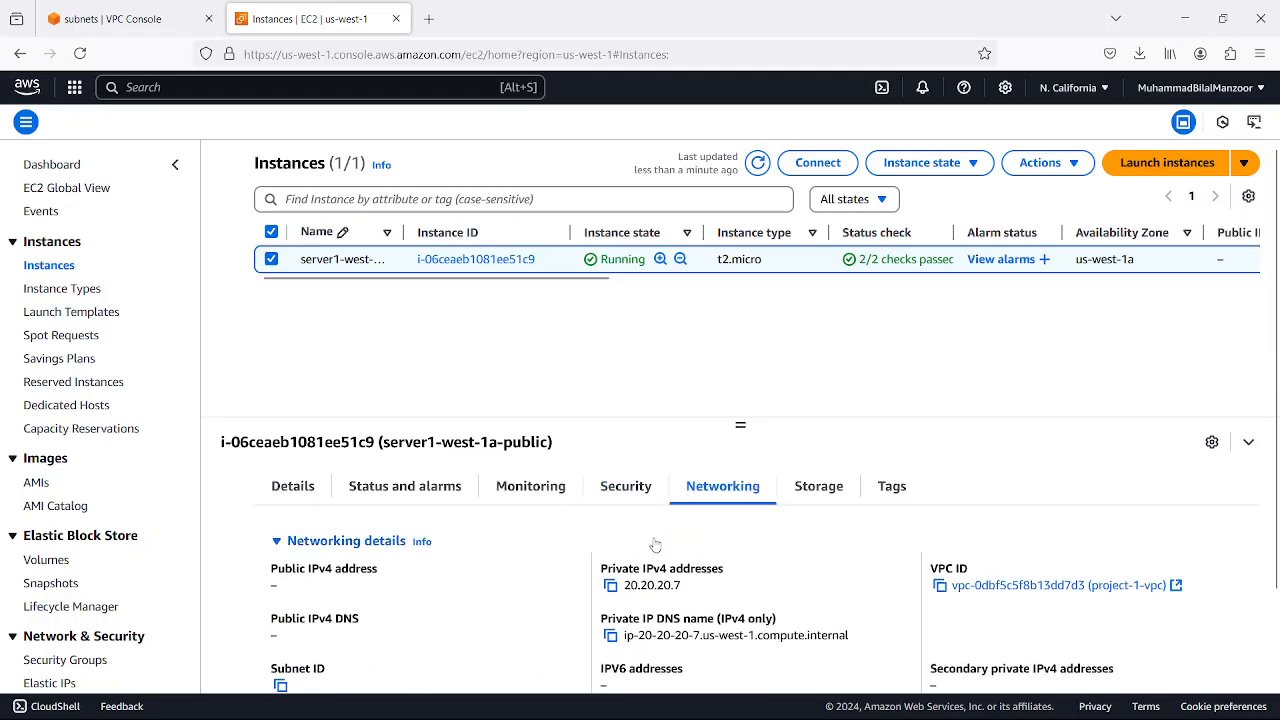
- Review the instance's summary details and look through the EC2 network and security resources, including Elastic IPs
{"action": "left_click", "coordinate": [293, 486]}
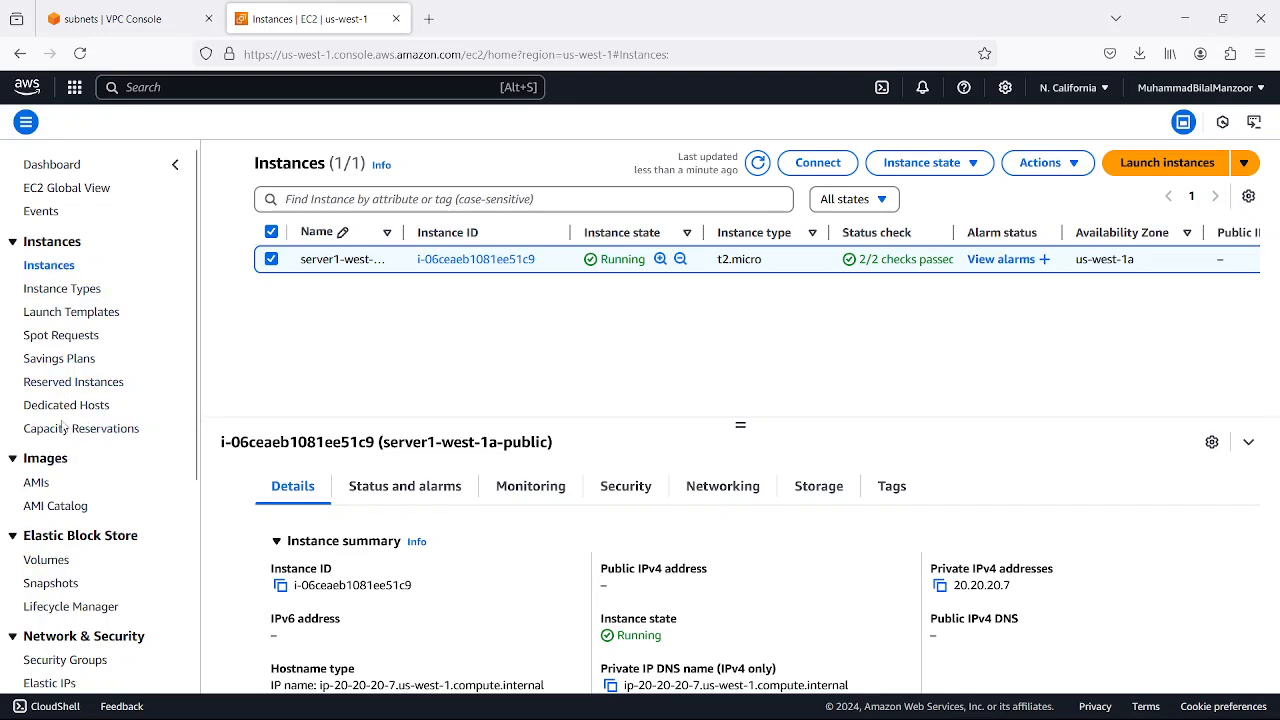
{"action": "scroll", "coordinate": [60, 440], "scroll_direction": "down", "scroll_amount": 2}
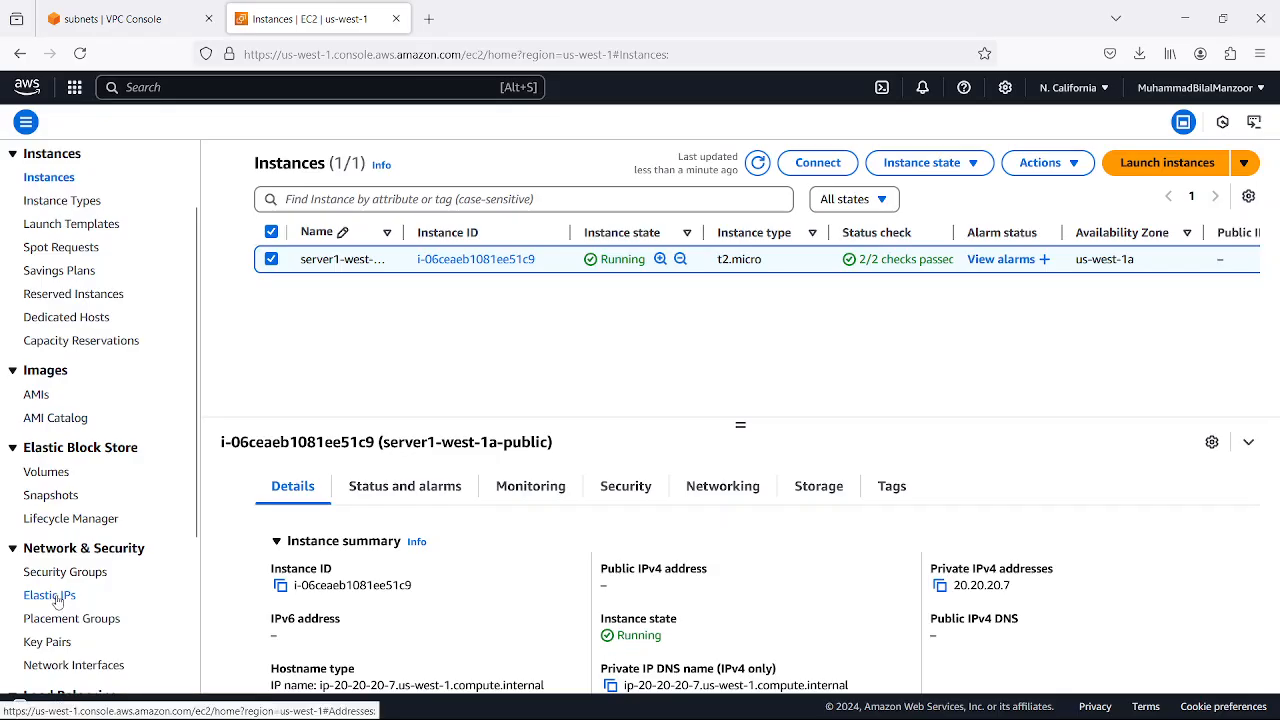
{"action": "scroll", "coordinate": [57, 600], "scroll_direction": "down", "scroll_amount": 4}
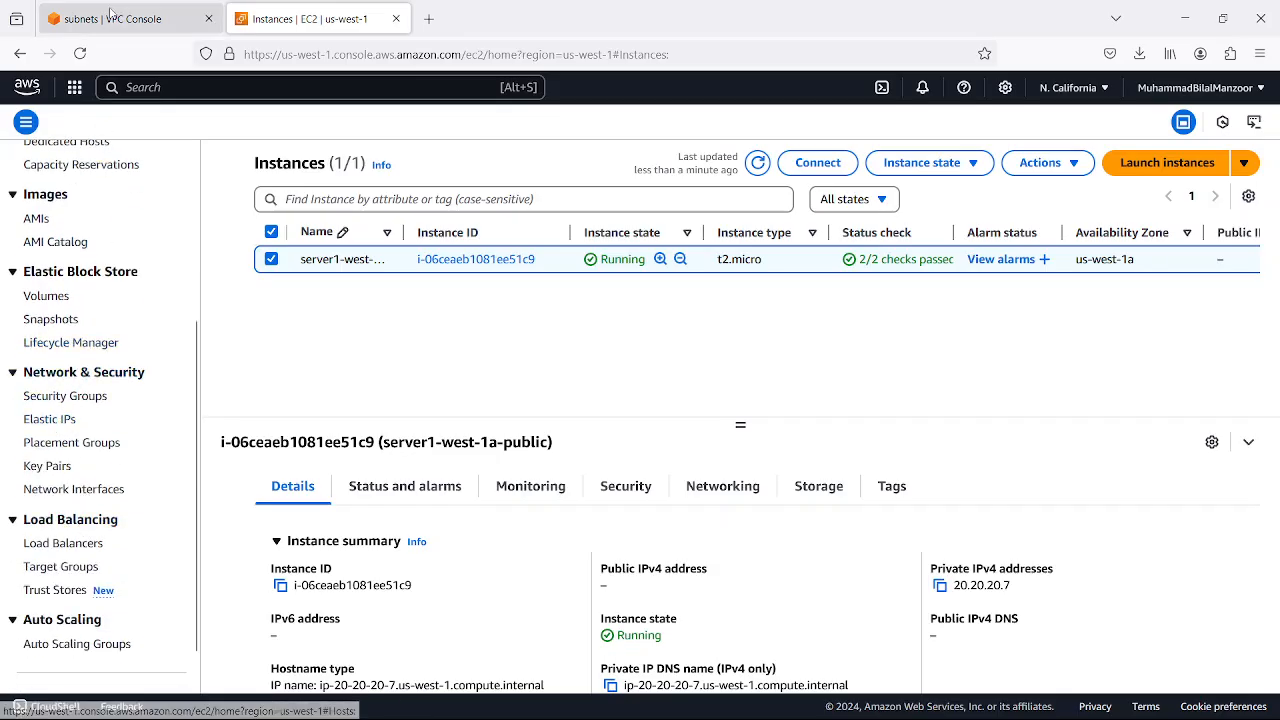
- Allocate a new Elastic IP address from Amazon's pool of IPv4 addresses without tags
{"action": "left_click", "coordinate": [112, 18]}
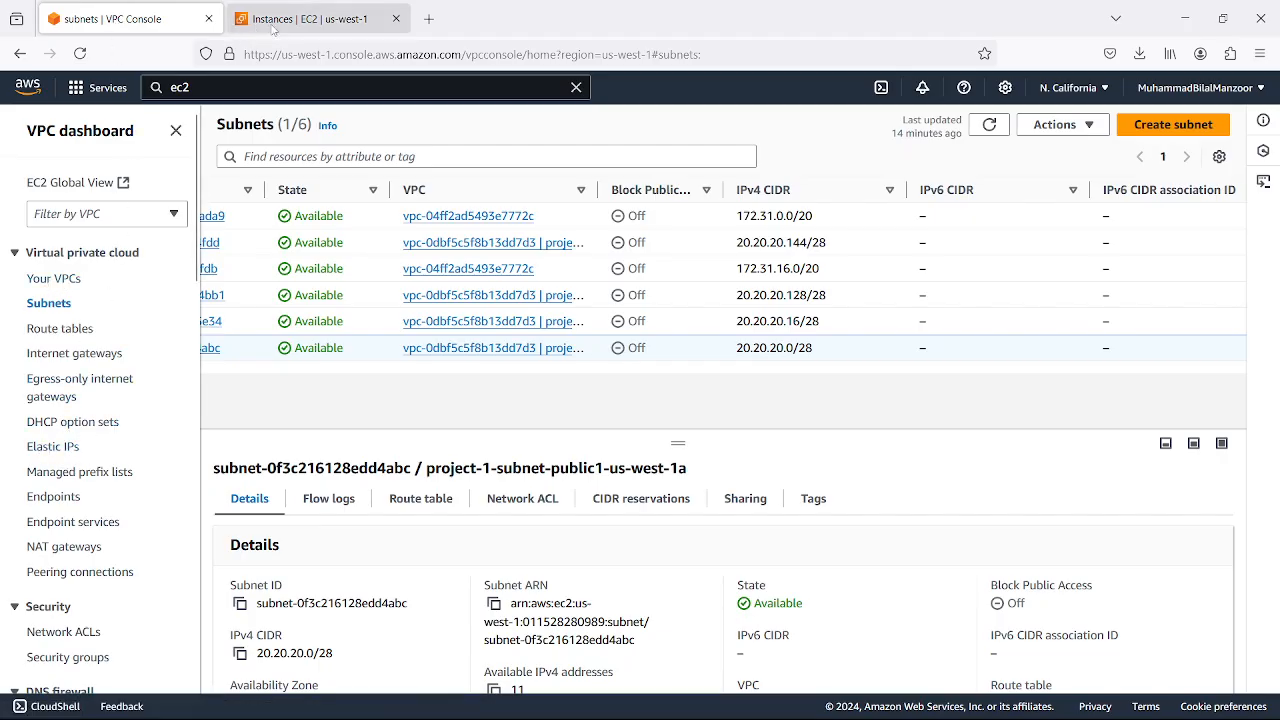
{"action": "left_click", "coordinate": [310, 18]}
{"action": "left_click", "coordinate": [51, 419]}
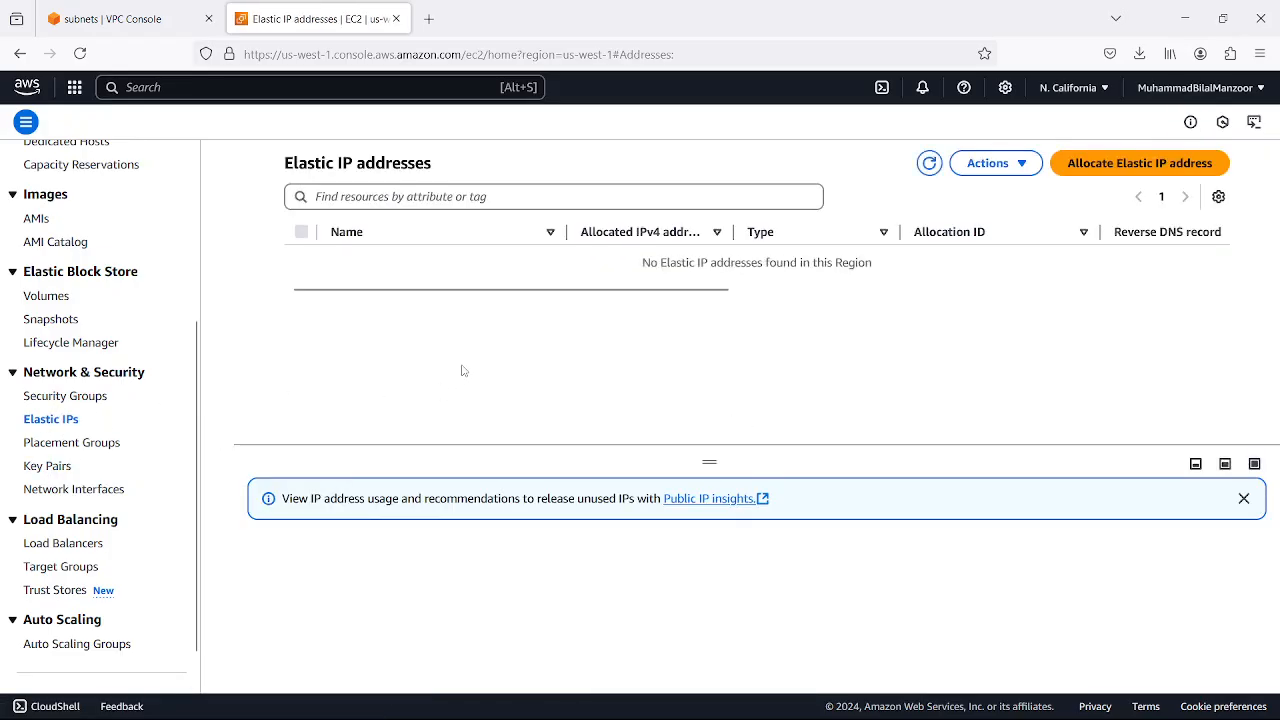
{"action": "left_click", "coordinate": [993, 163]}
{"action": "left_click", "coordinate": [862, 344]}
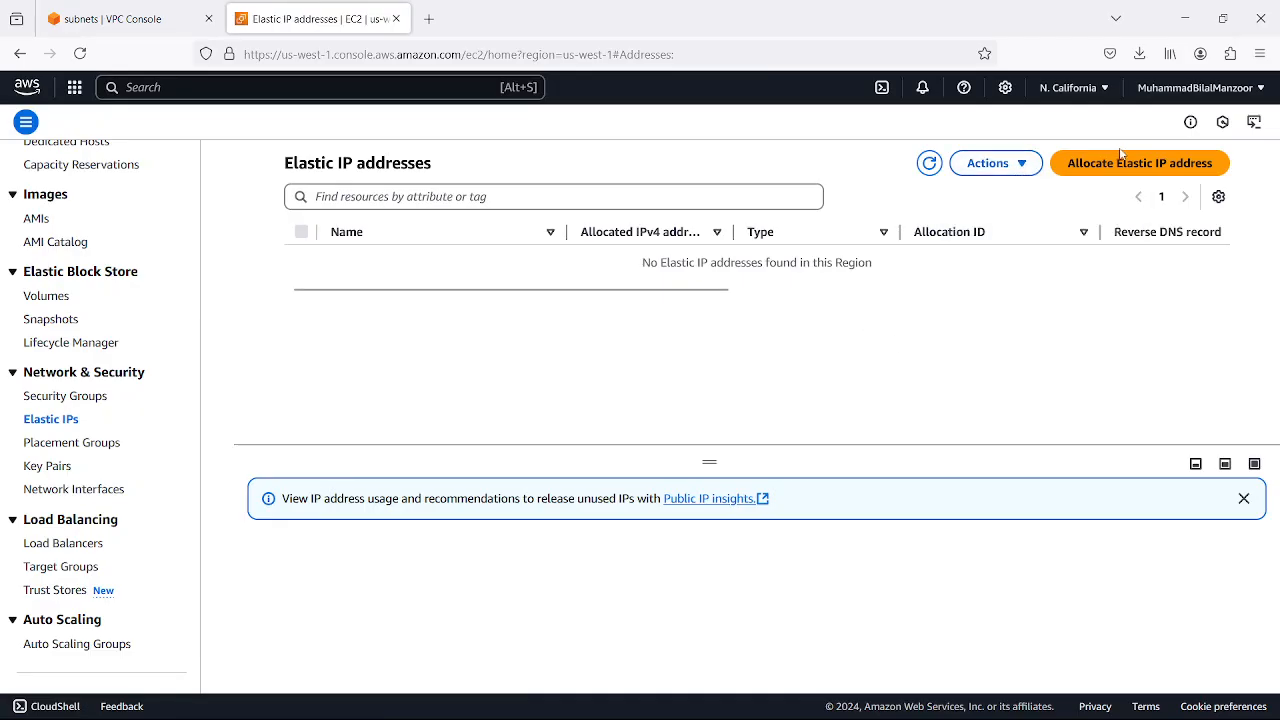
{"action": "left_click", "coordinate": [1138, 166]}
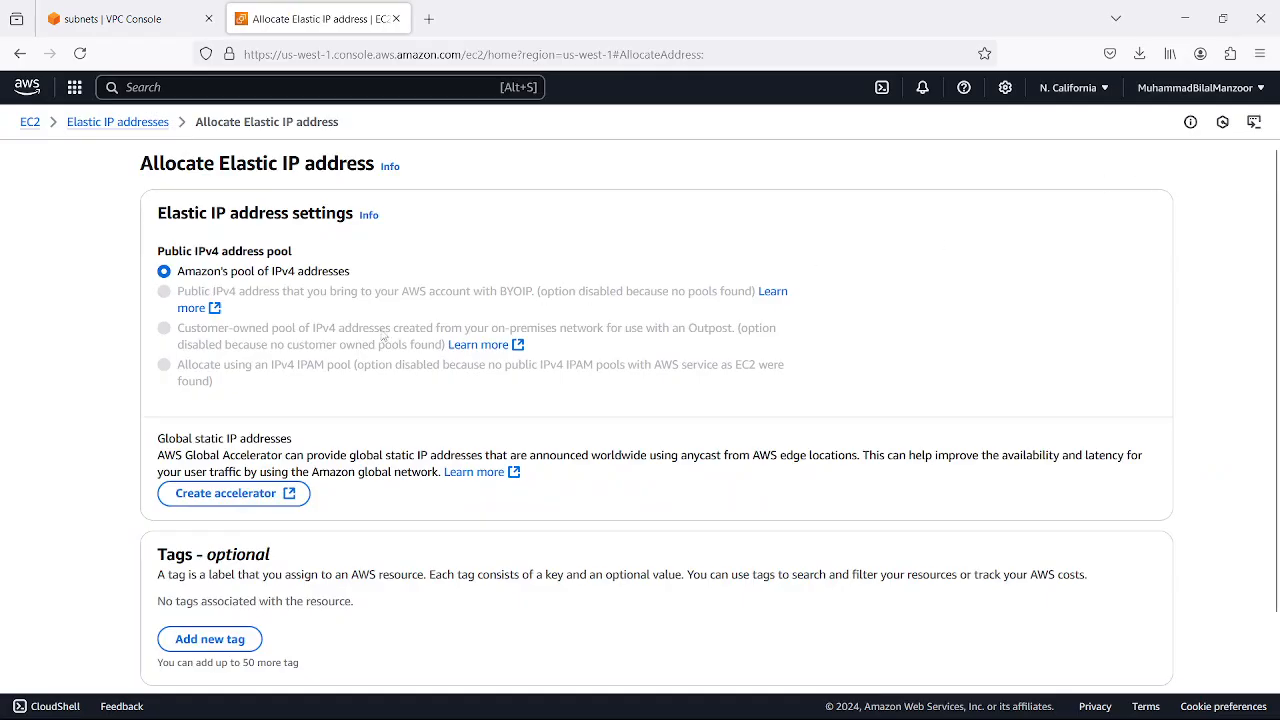
{"action": "scroll", "coordinate": [372, 402], "scroll_direction": "down", "scroll_amount": 2}
{"action": "scroll", "coordinate": [520, 469], "scroll_direction": "up", "scroll_amount": 2}
{"action": "scroll", "coordinate": [965, 634], "scroll_direction": "down", "scroll_amount": 2}
{"action": "left_click", "coordinate": [1116, 650]}
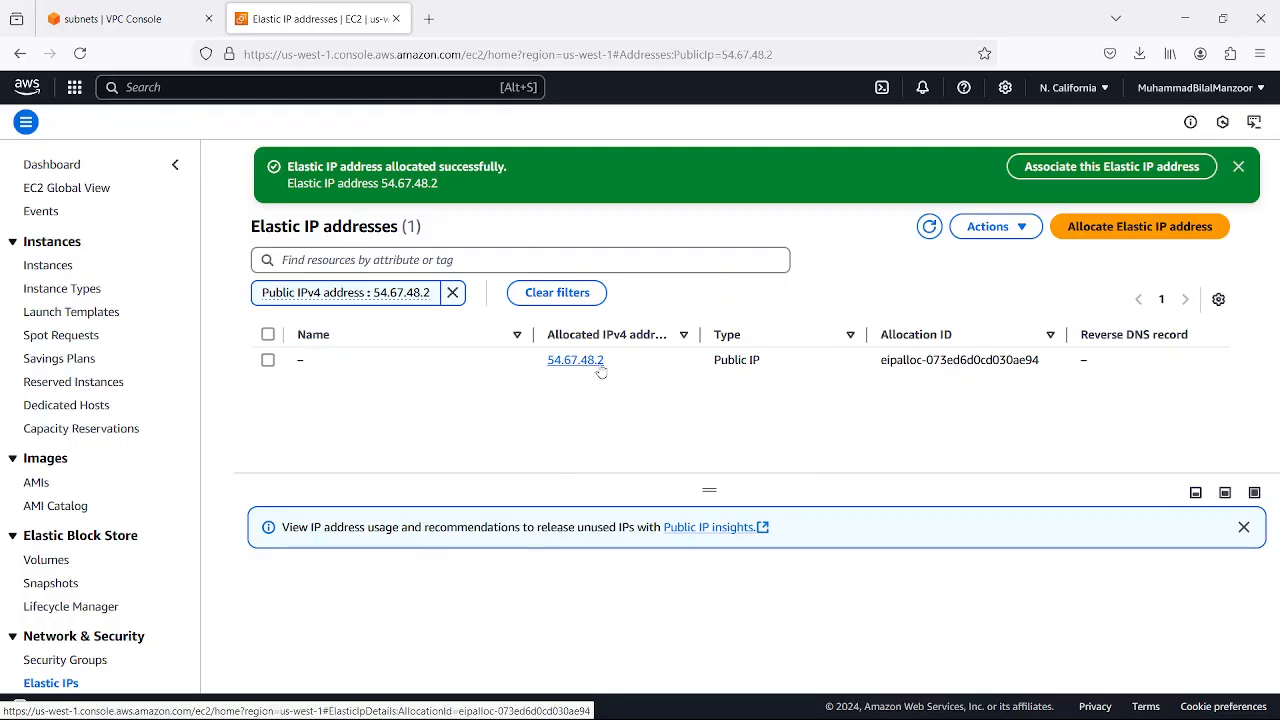
- Switch to the draw.io VPC diagram to examine the Internet Gateway, returning to the Elastic IP addresses list in the AWS console
{"action": "left_click_drag", "start_coordinate": [605, 378], "coordinate": [571, 403]}
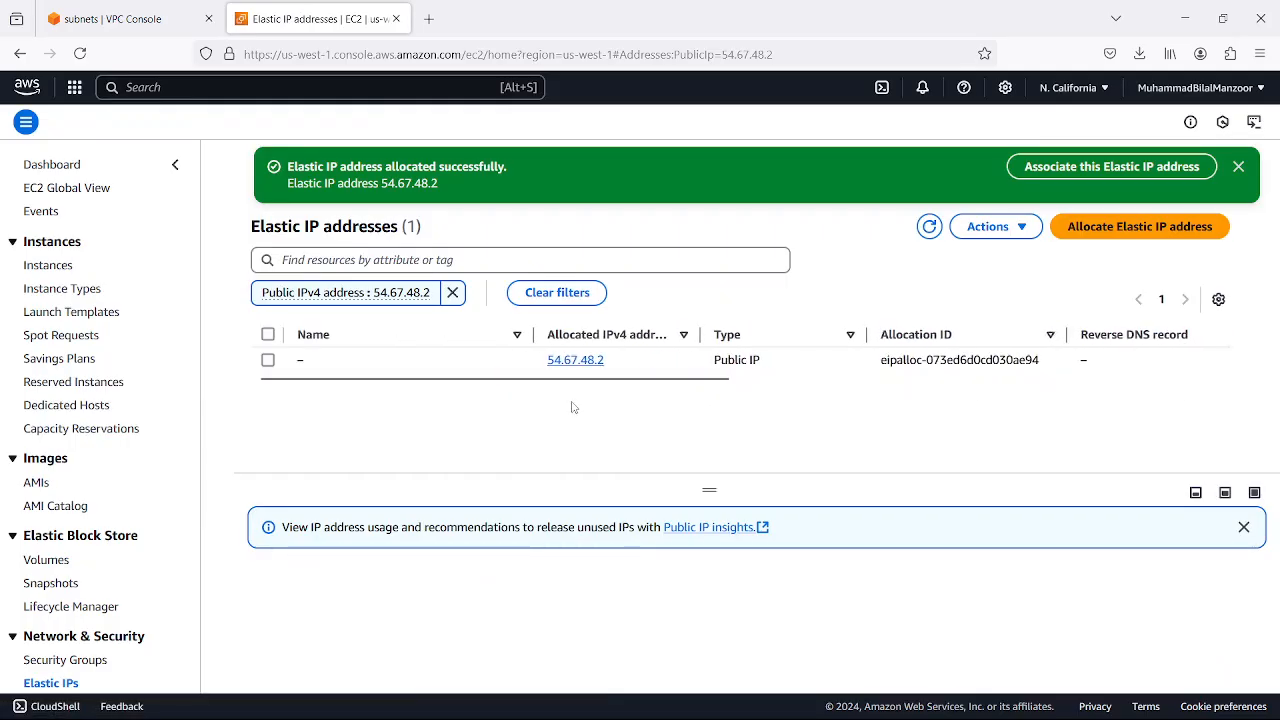
{"action": "left_click", "coordinate": [880, 700]}
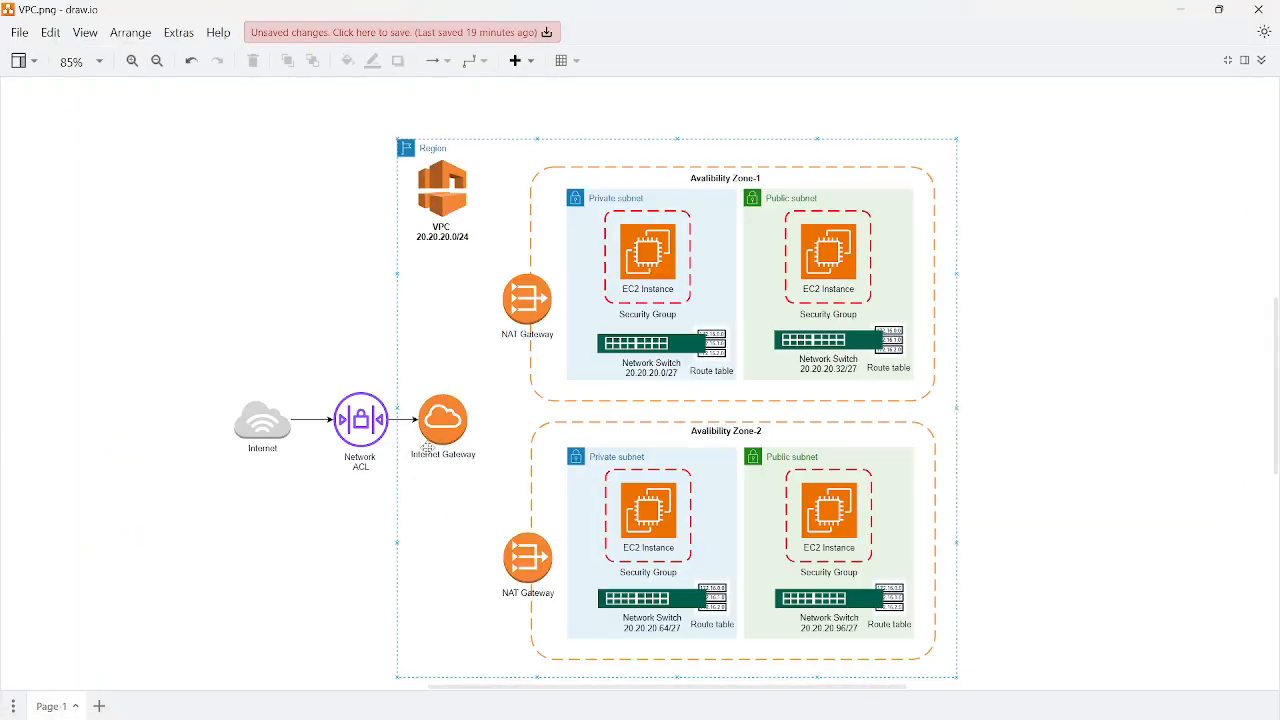
{"action": "left_click", "coordinate": [444, 419]}
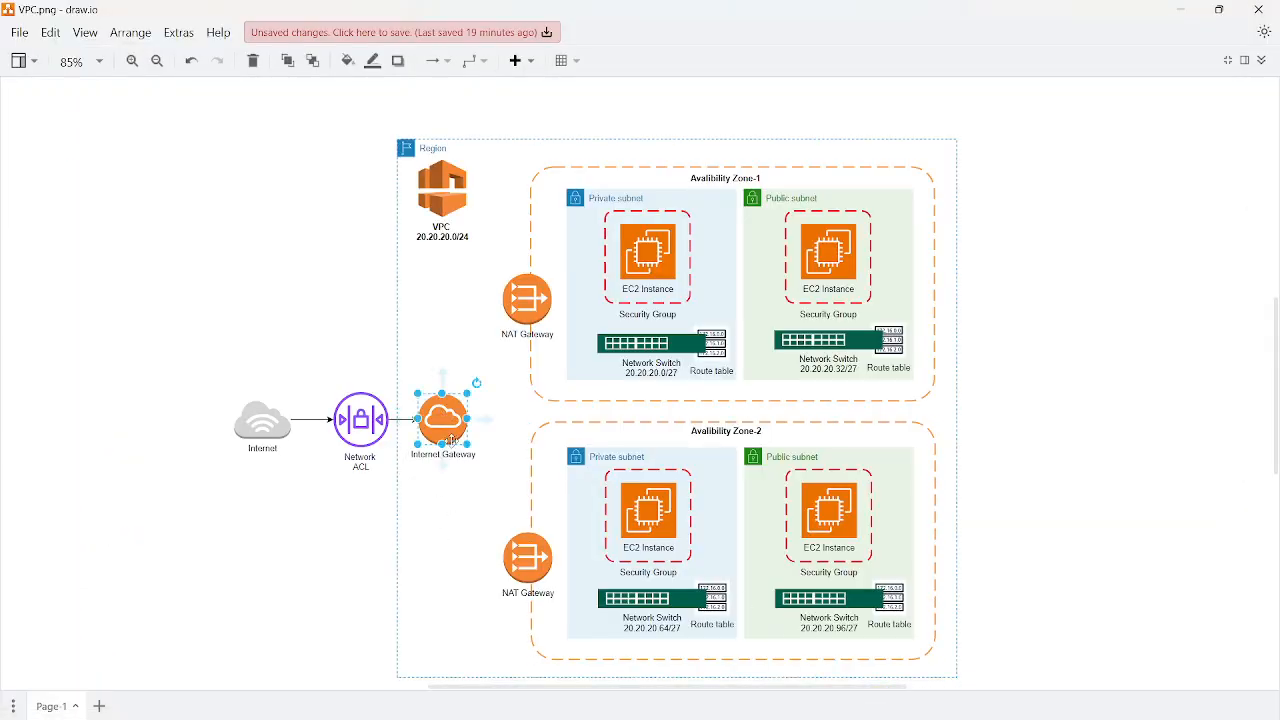
{"action": "left_click", "coordinate": [441, 378]}
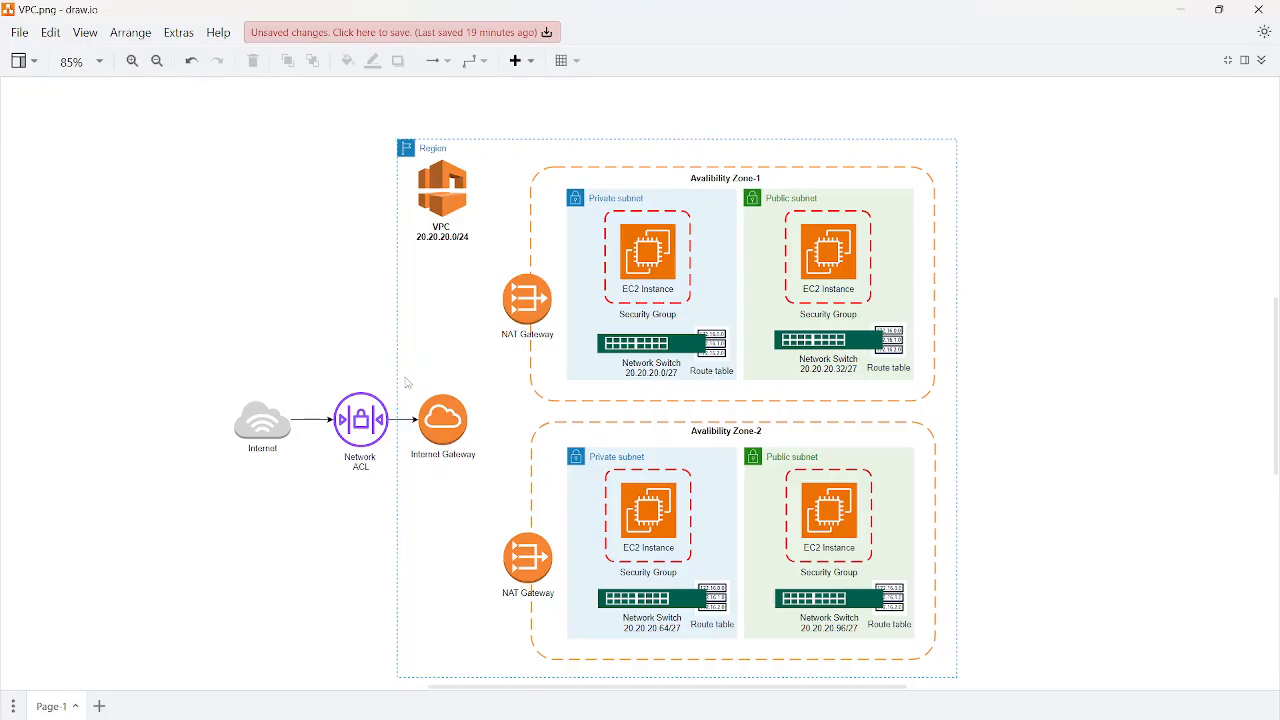
{"action": "left_click", "coordinate": [444, 422]}
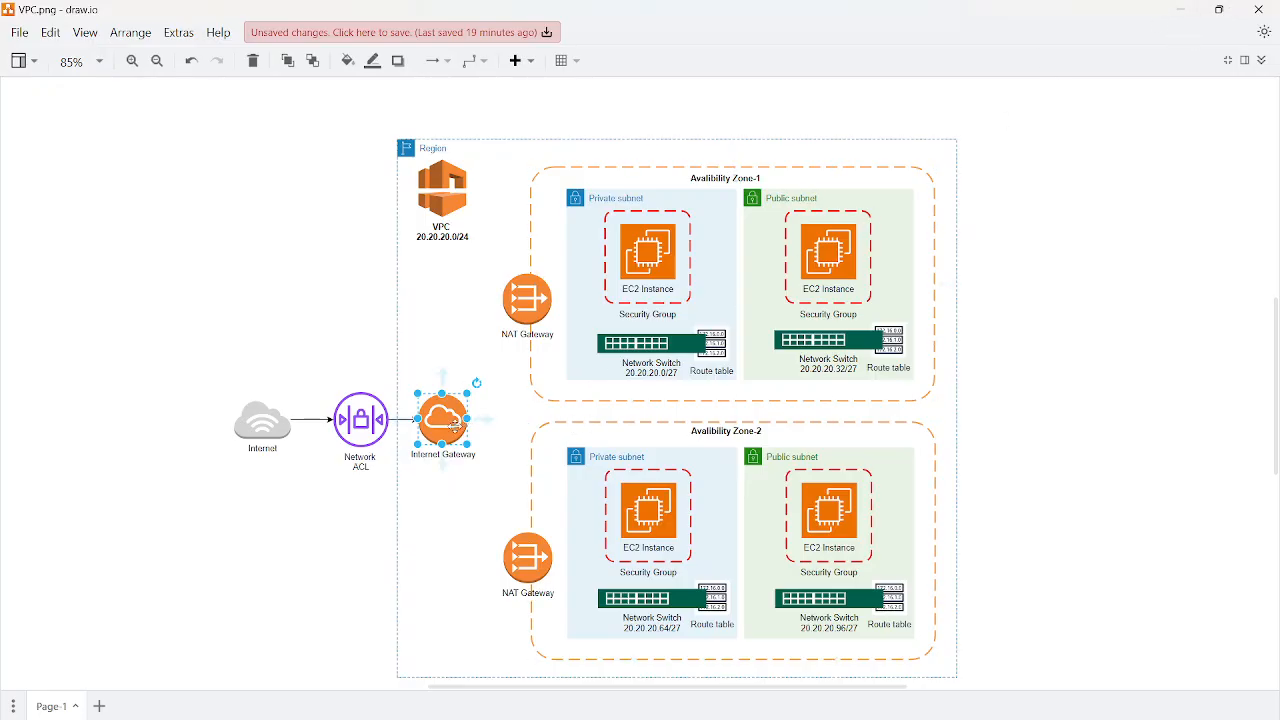
{"action": "left_click", "coordinate": [1184, 16]}
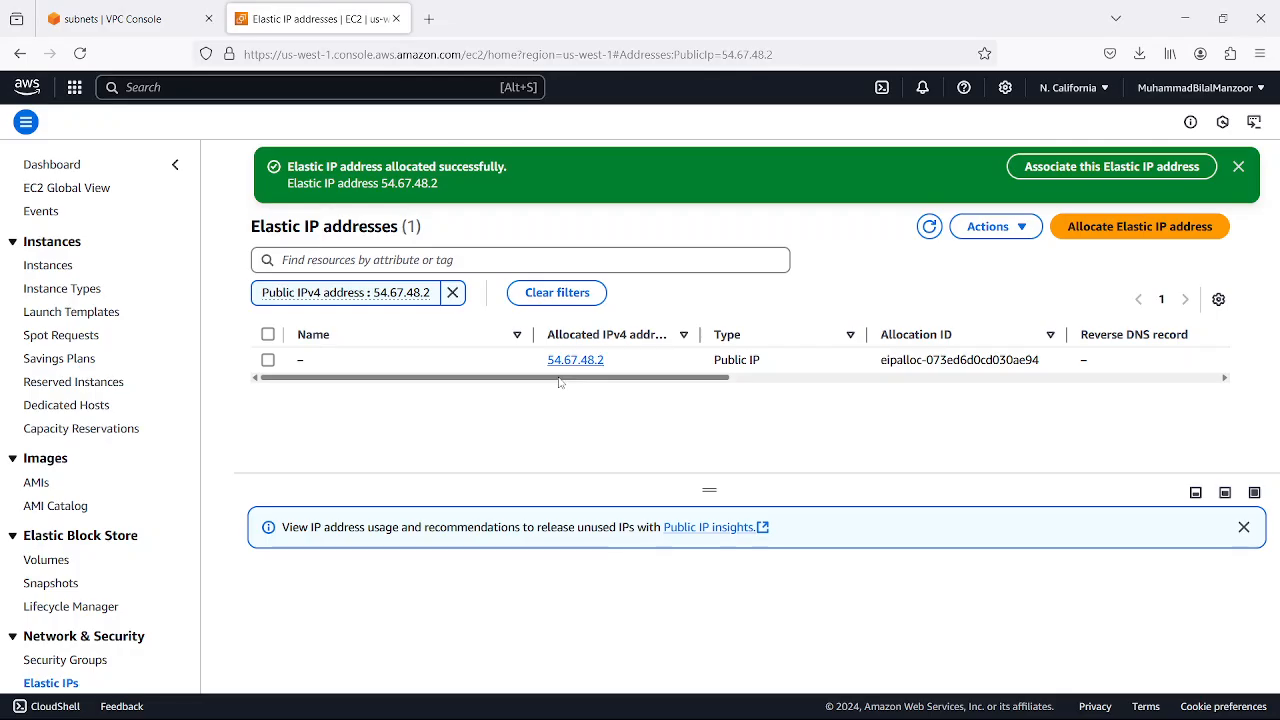
{"action": "left_click_drag", "start_coordinate": [560, 382], "coordinate": [412, 373]}
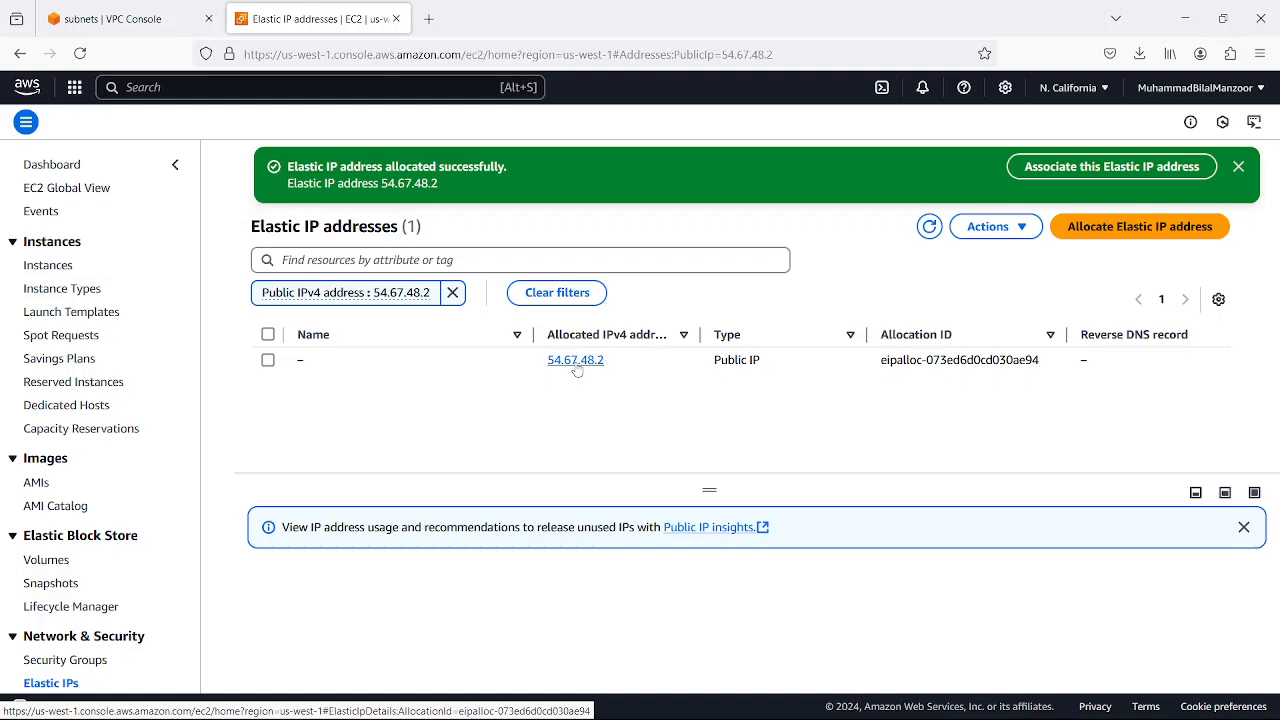
- Open the association form for the allocated Elastic IP address, with Instance as the resource type
{"action": "left_click", "coordinate": [1022, 228]}
{"action": "left_click", "coordinate": [887, 425]}
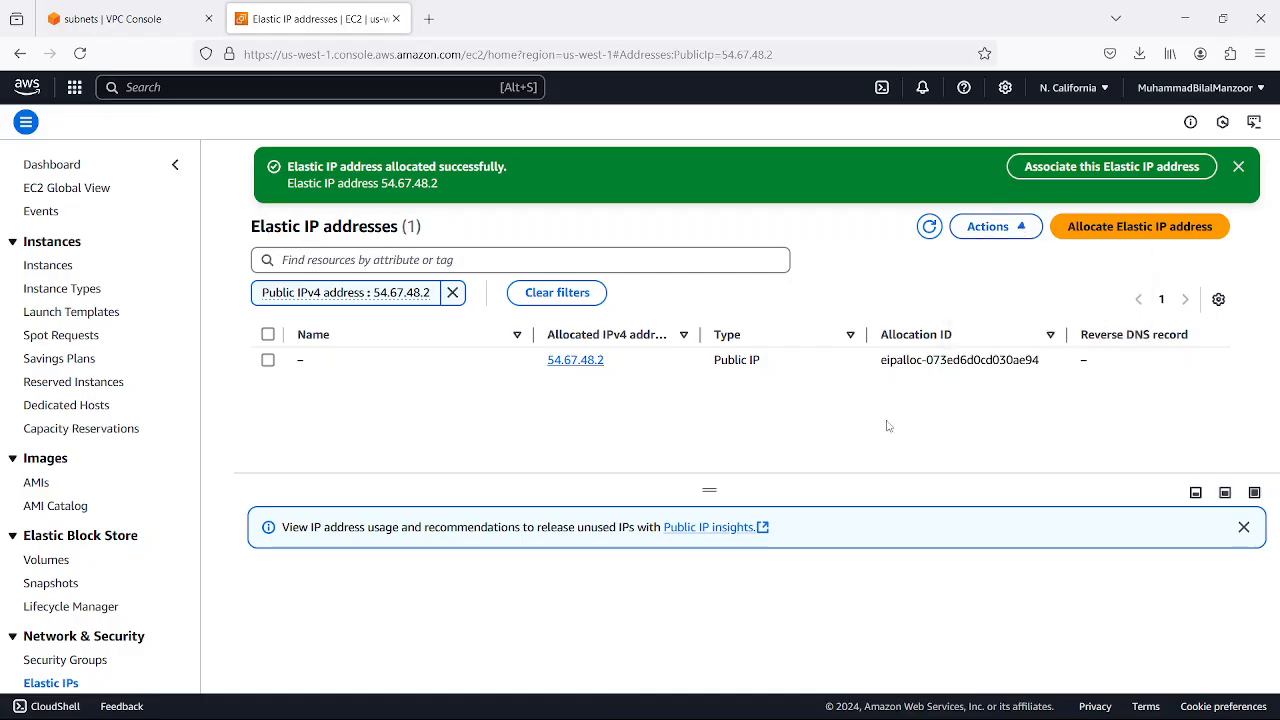
{"action": "left_click", "coordinate": [340, 372]}
{"action": "left_click", "coordinate": [990, 227]}
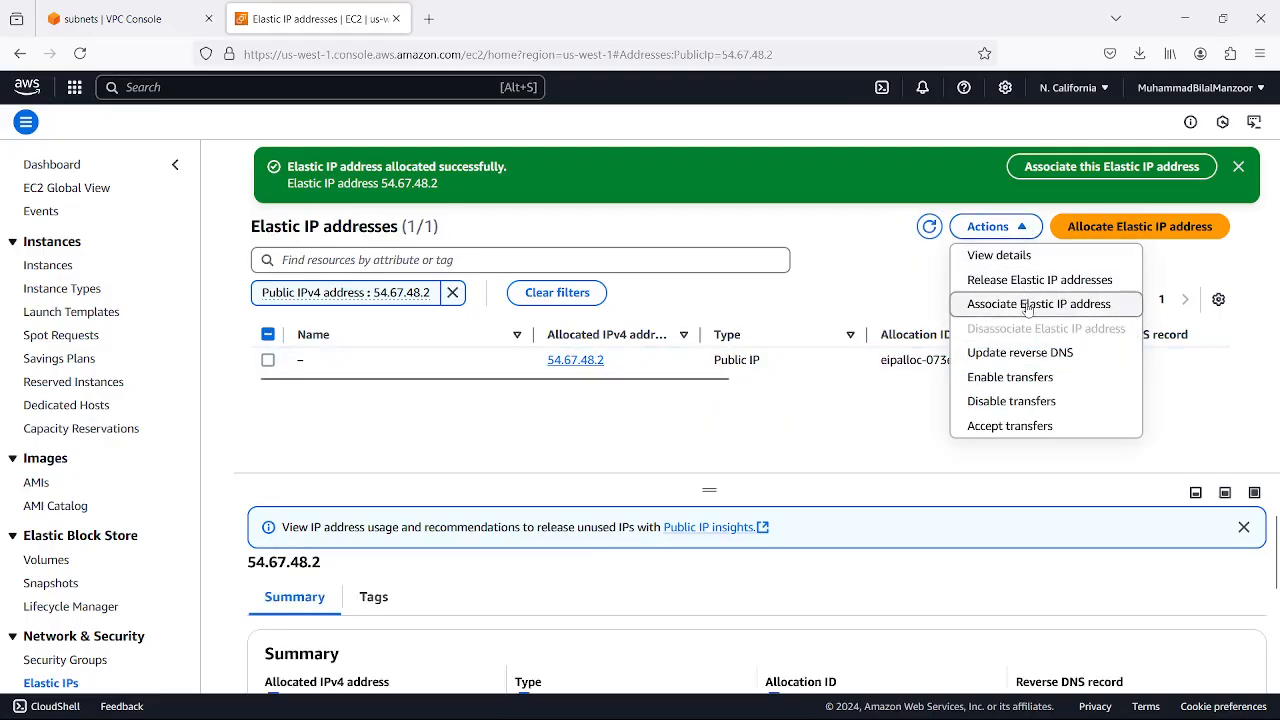
{"action": "left_click", "coordinate": [1027, 305]}
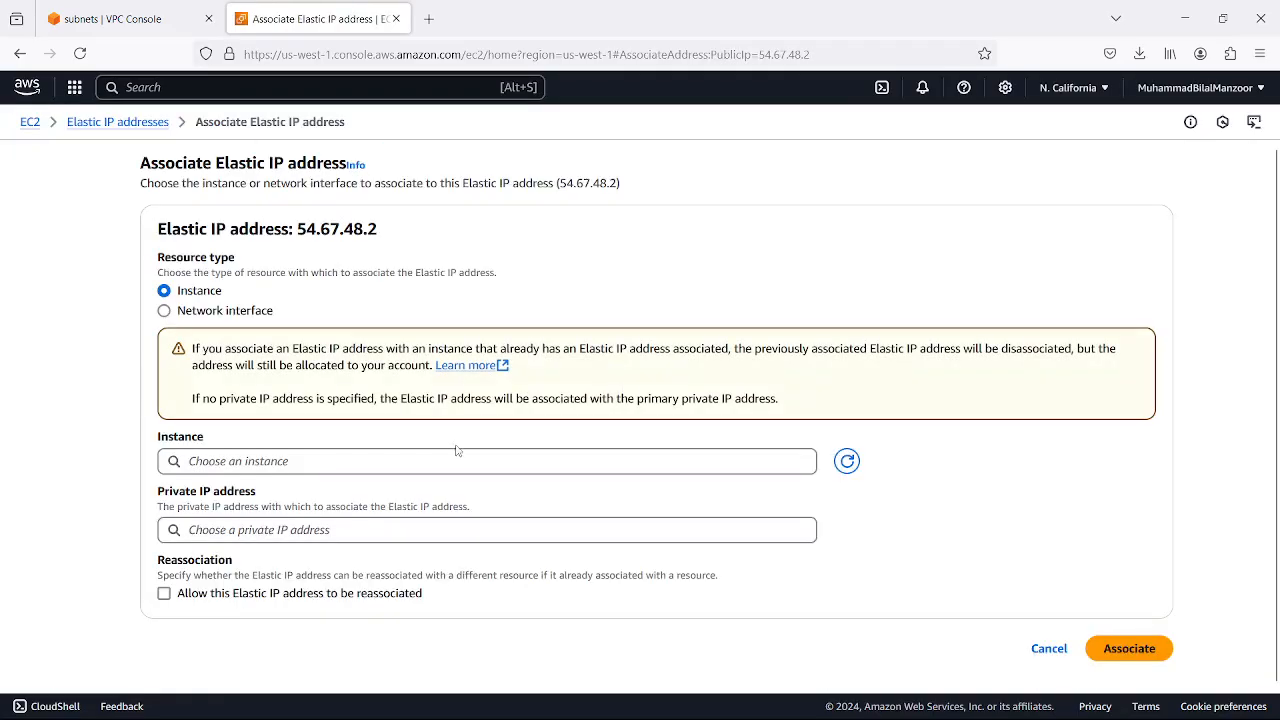
{"action": "left_click", "coordinate": [165, 312]}
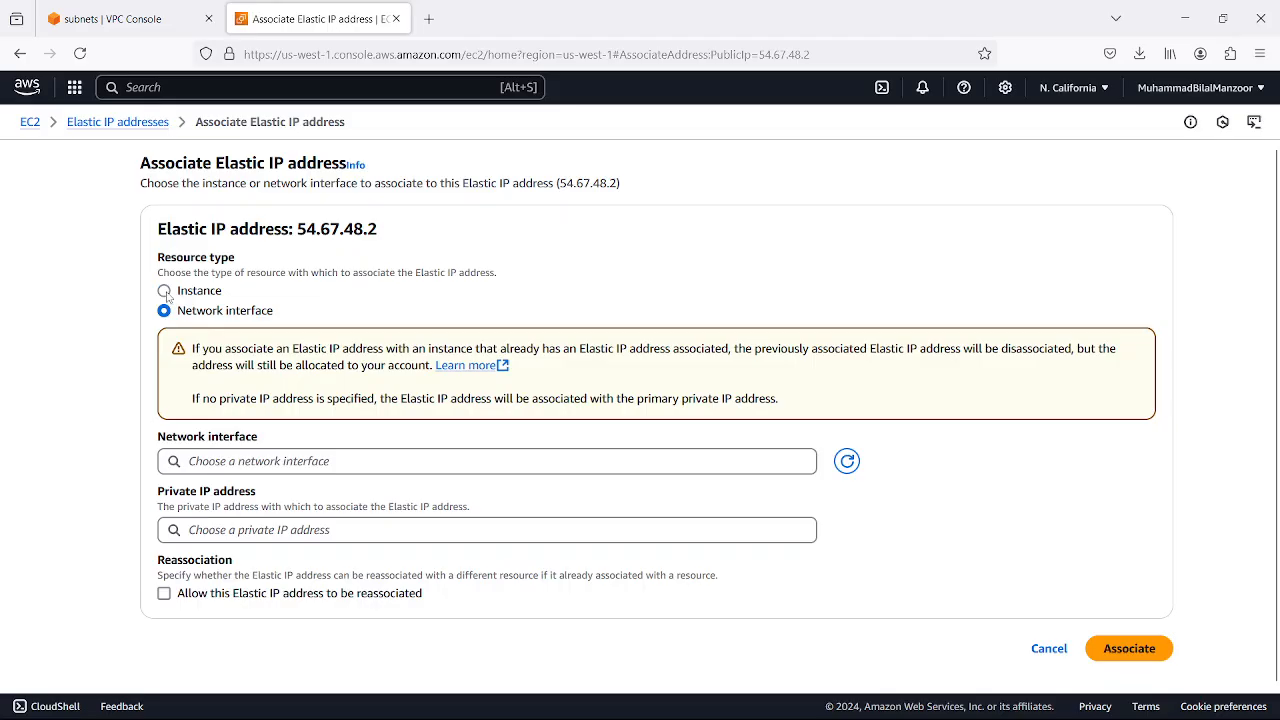
{"action": "left_click", "coordinate": [165, 291]}
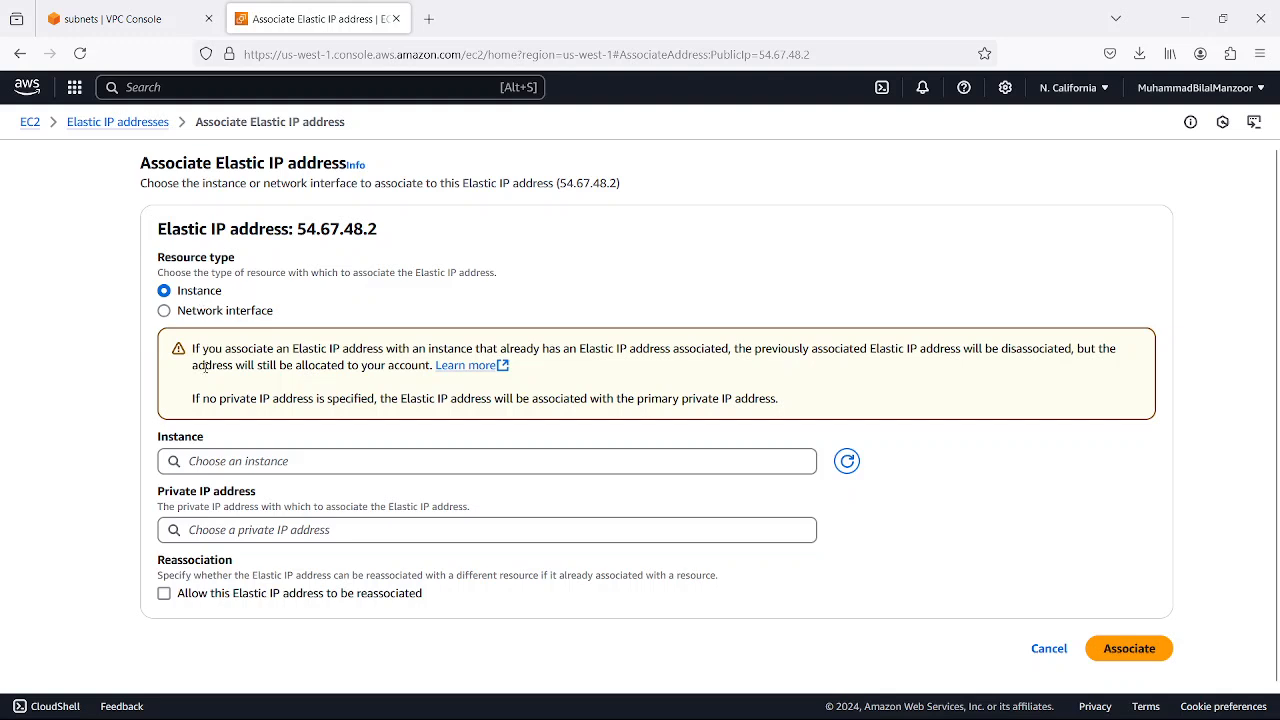
- Associate the Elastic IP address with the server1-west-1a-public instance at private IP address 20.20.20.7
{"action": "left_click", "coordinate": [381, 462]}
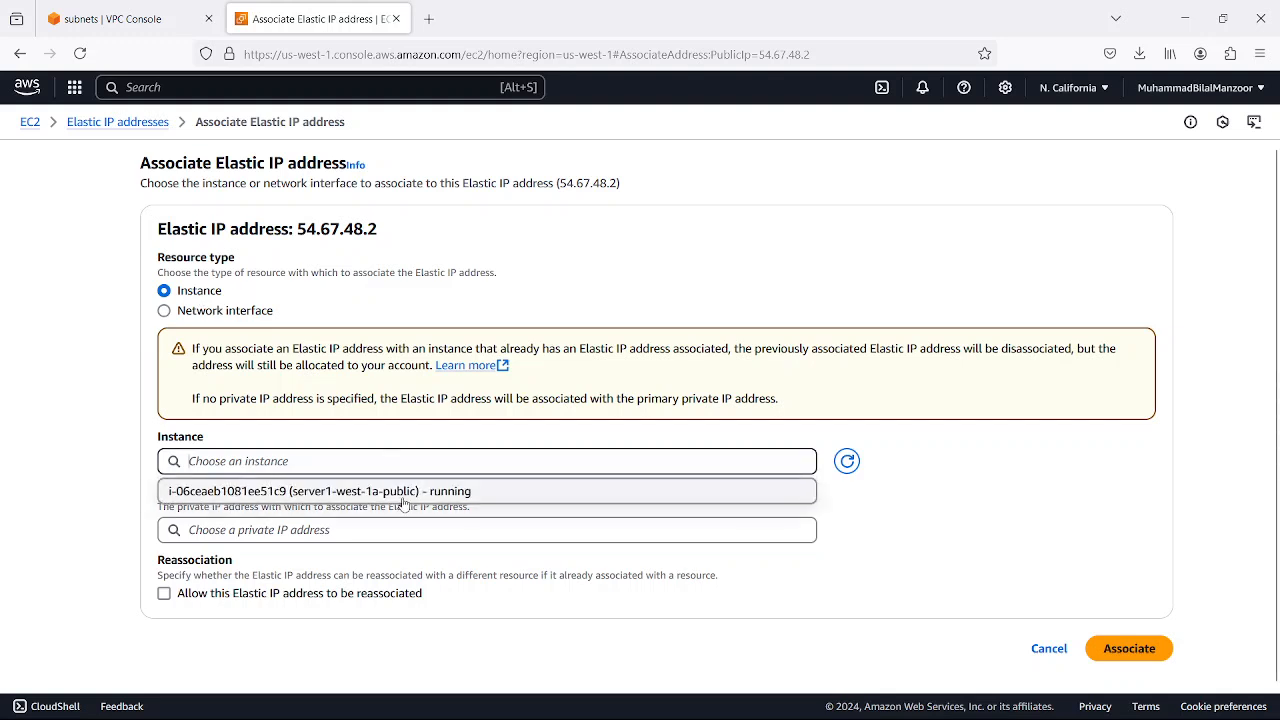
{"action": "left_click", "coordinate": [404, 491]}
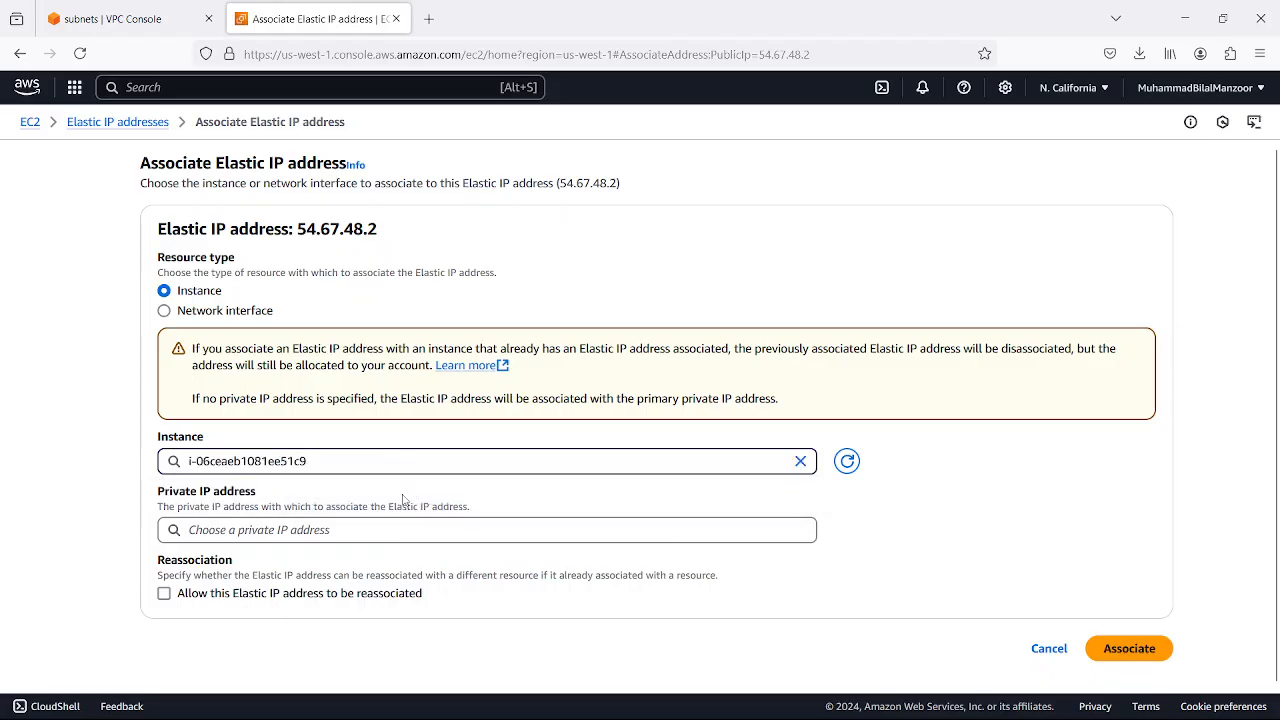
{"action": "left_click", "coordinate": [280, 530]}
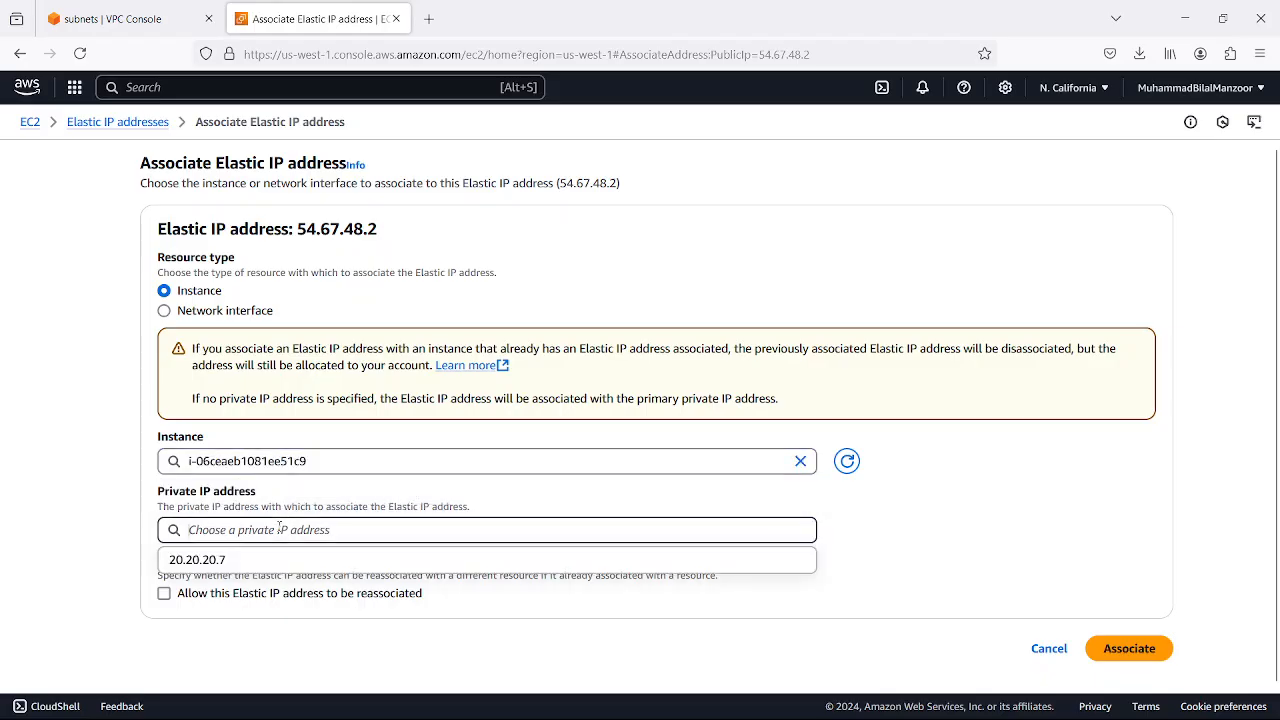
{"action": "left_click", "coordinate": [212, 566]}
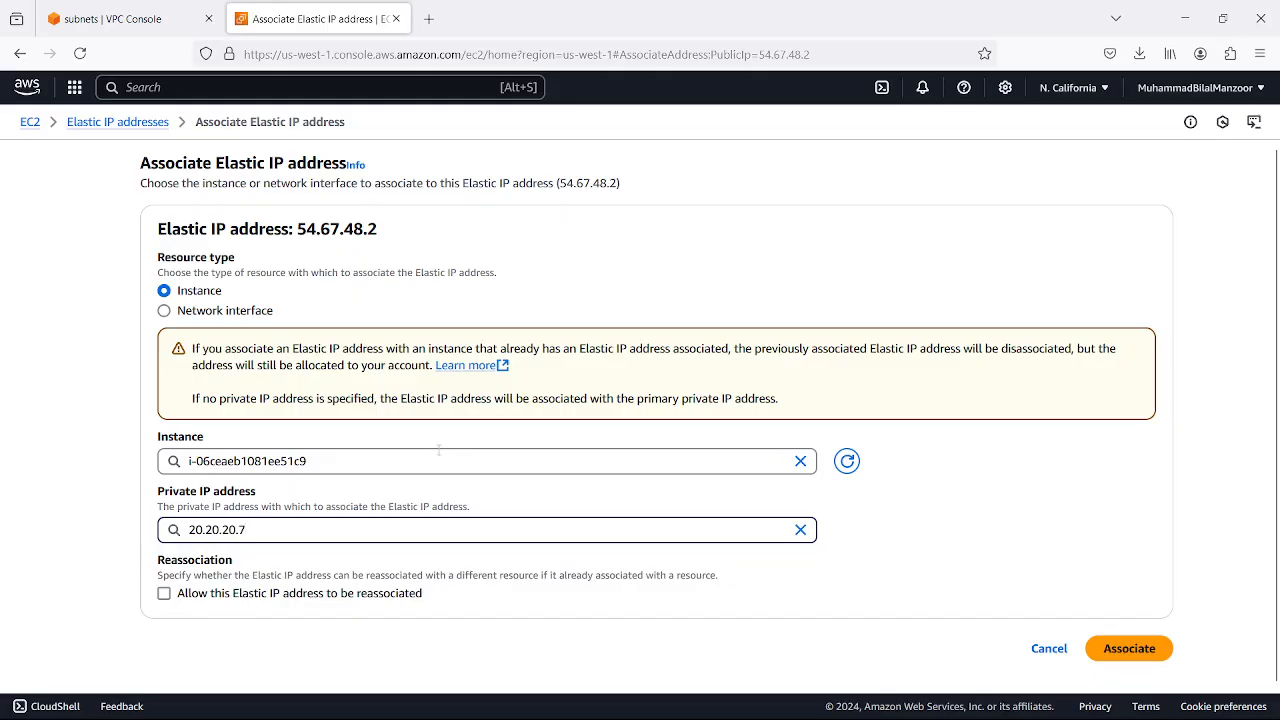
{"action": "left_click_drag", "start_coordinate": [380, 232], "coordinate": [299, 233]}
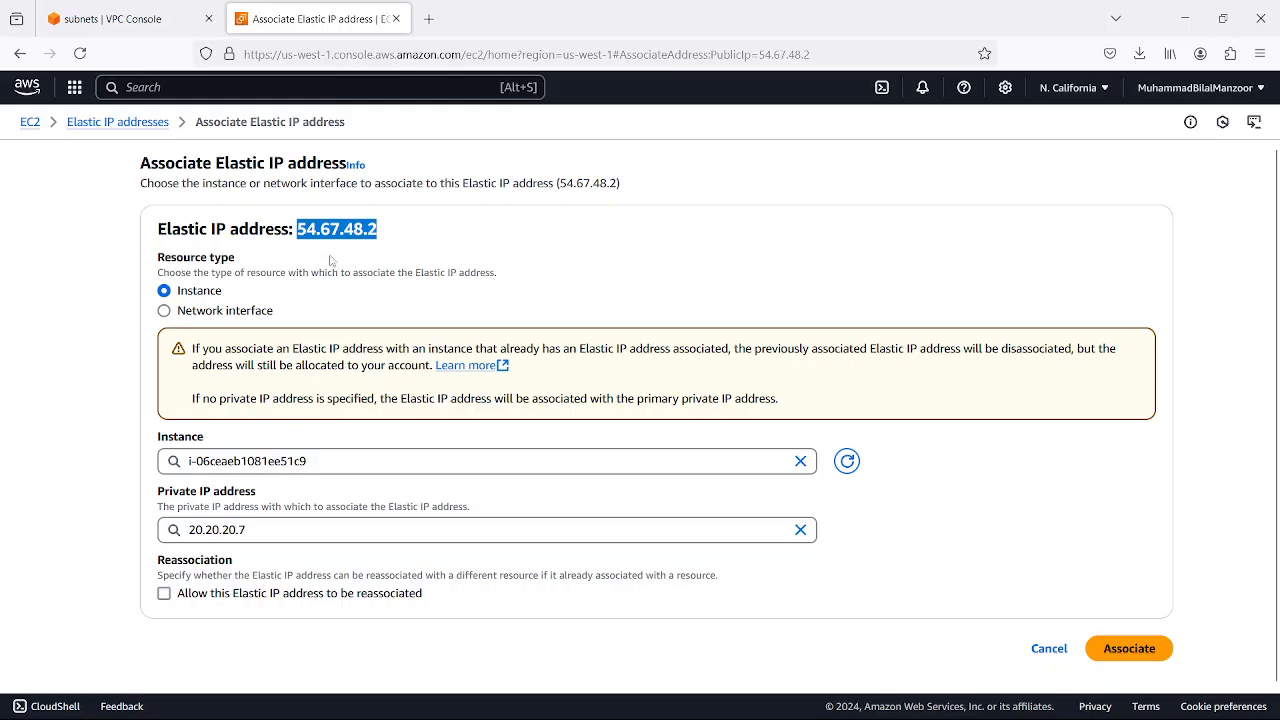
{"action": "left_click", "coordinate": [388, 238]}
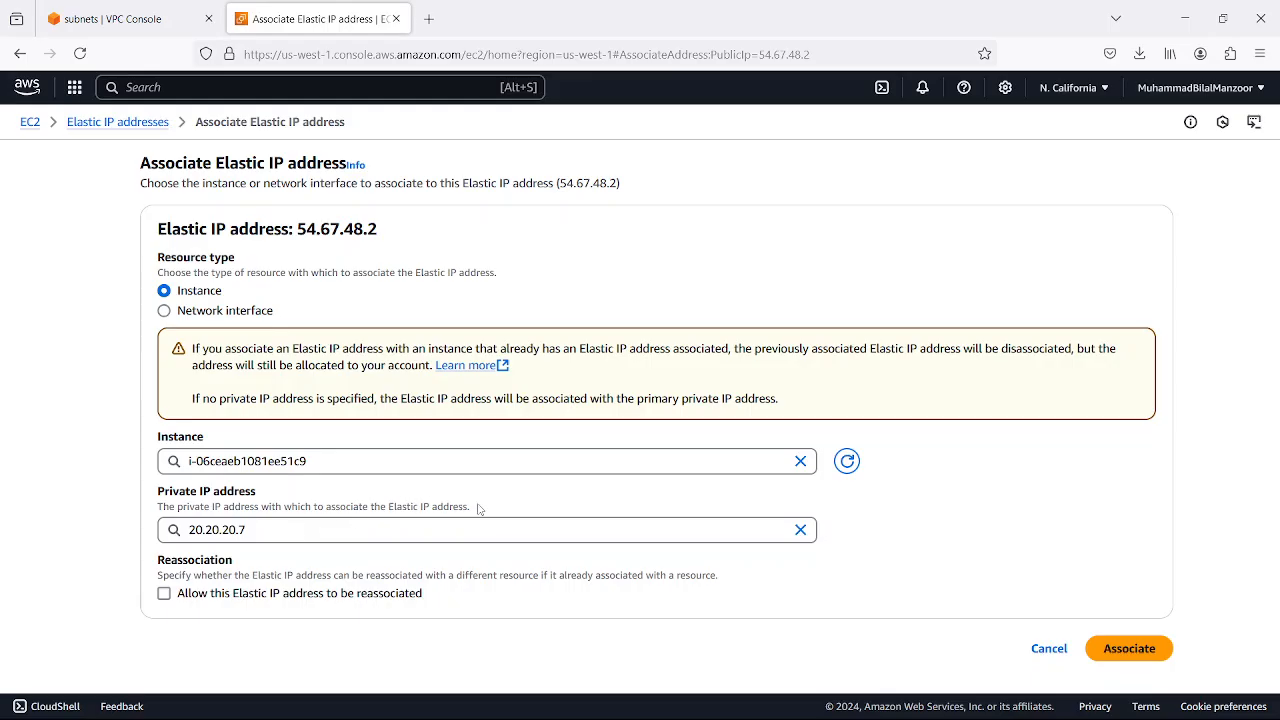
{"action": "left_click", "coordinate": [1127, 652]}
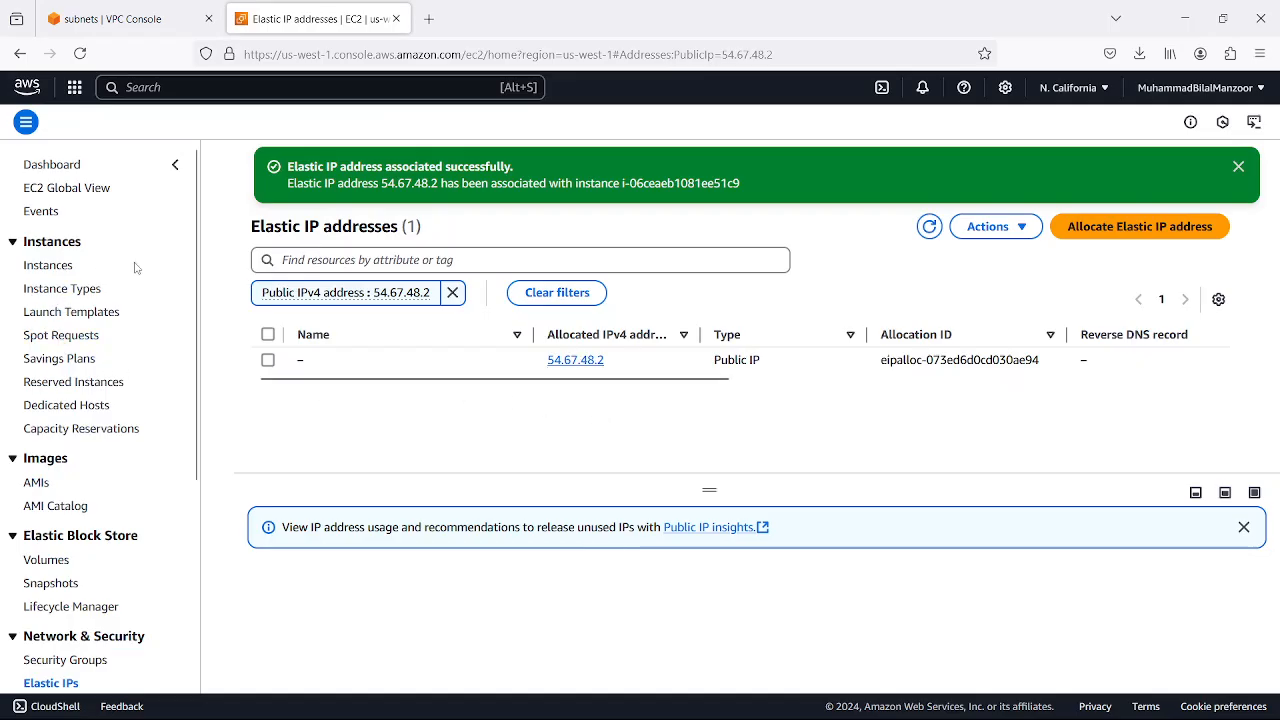
- Refresh the instances list and examine the public IPv4 address and inbound security rules of server1-west-1a-public
{"action": "left_click", "coordinate": [55, 265]}
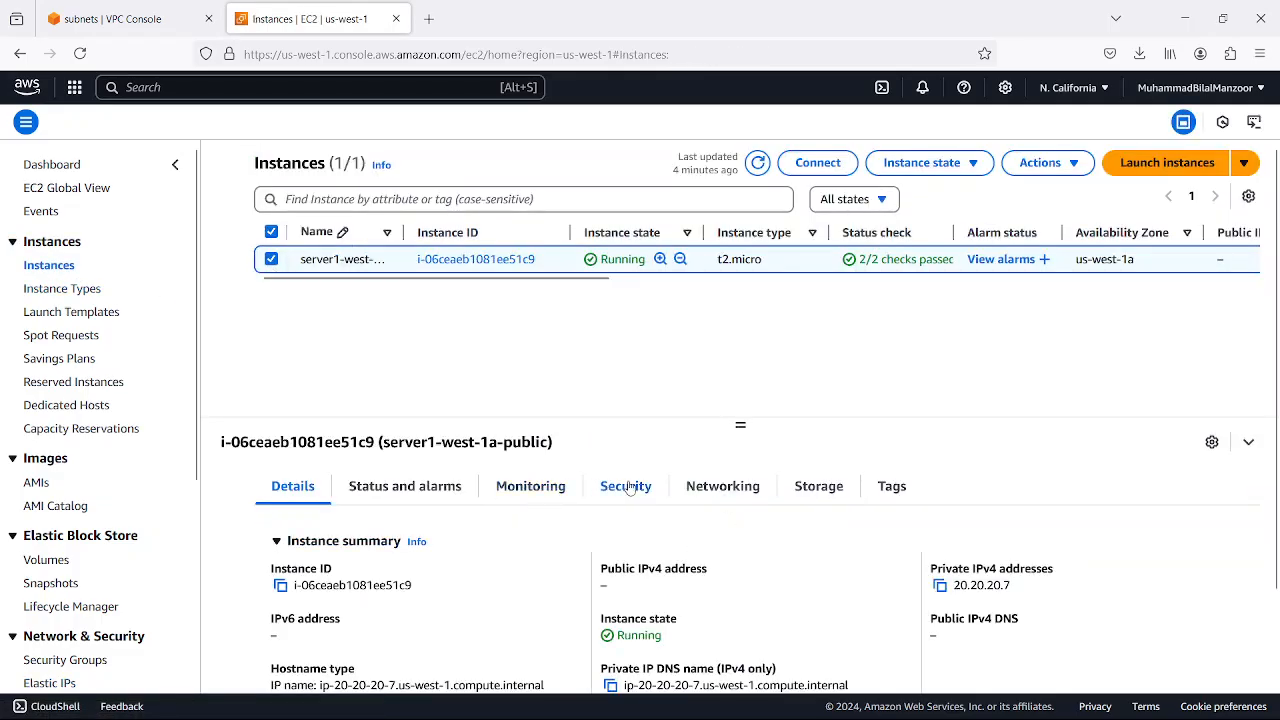
{"action": "left_click", "coordinate": [758, 162]}
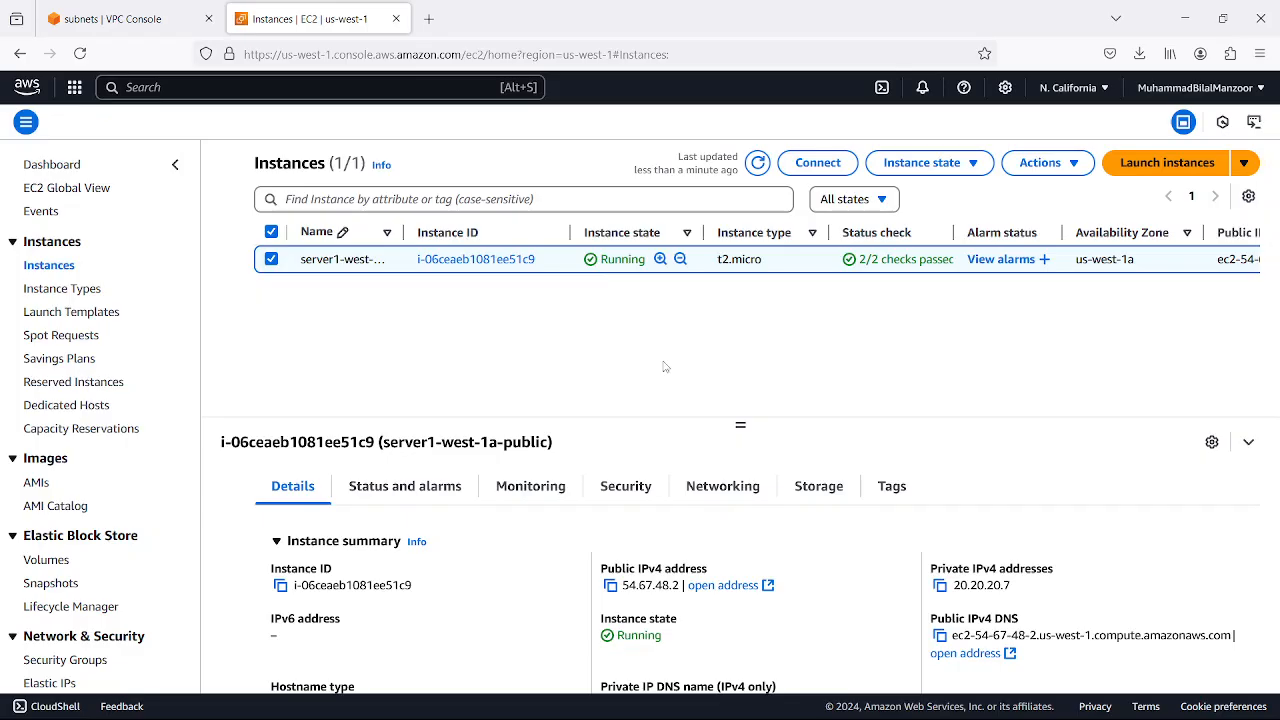
{"action": "left_click", "coordinate": [624, 488]}
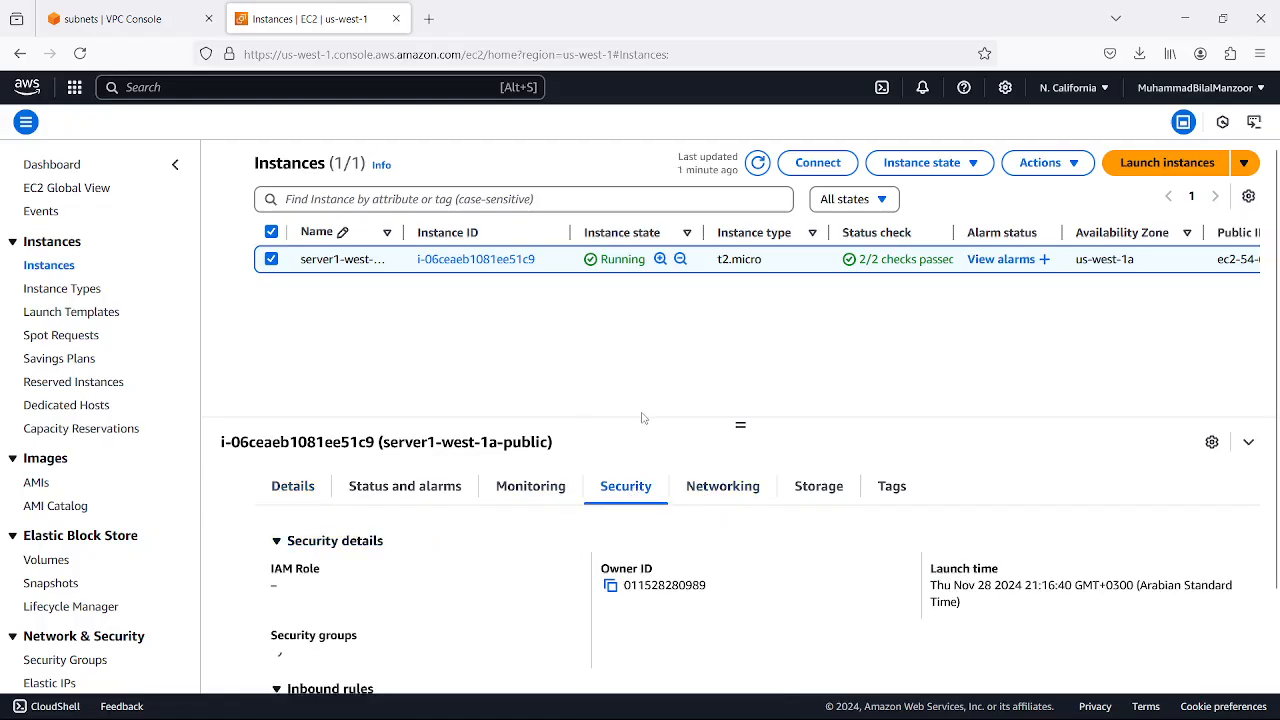
{"action": "scroll", "coordinate": [646, 417], "scroll_direction": "down", "scroll_amount": 2}
{"action": "scroll", "coordinate": [606, 531], "scroll_direction": "down", "scroll_amount": 3}
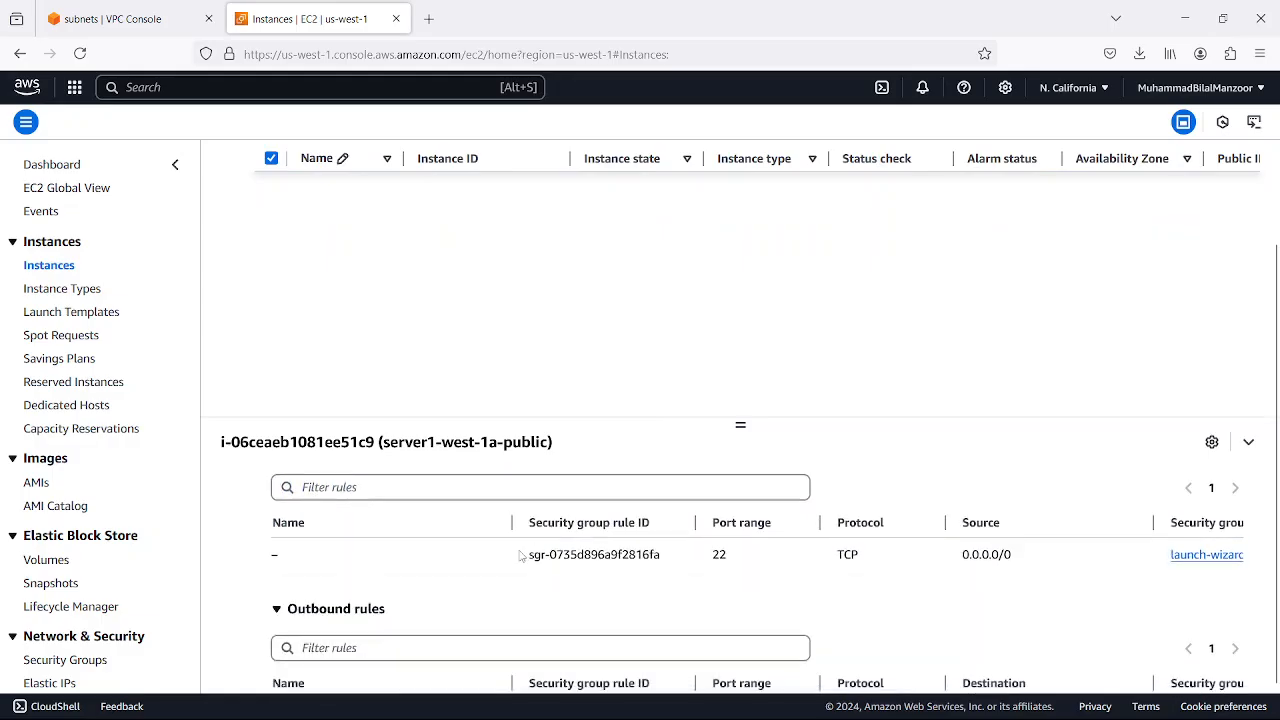
{"action": "scroll", "coordinate": [520, 557], "scroll_direction": "up", "scroll_amount": 2}
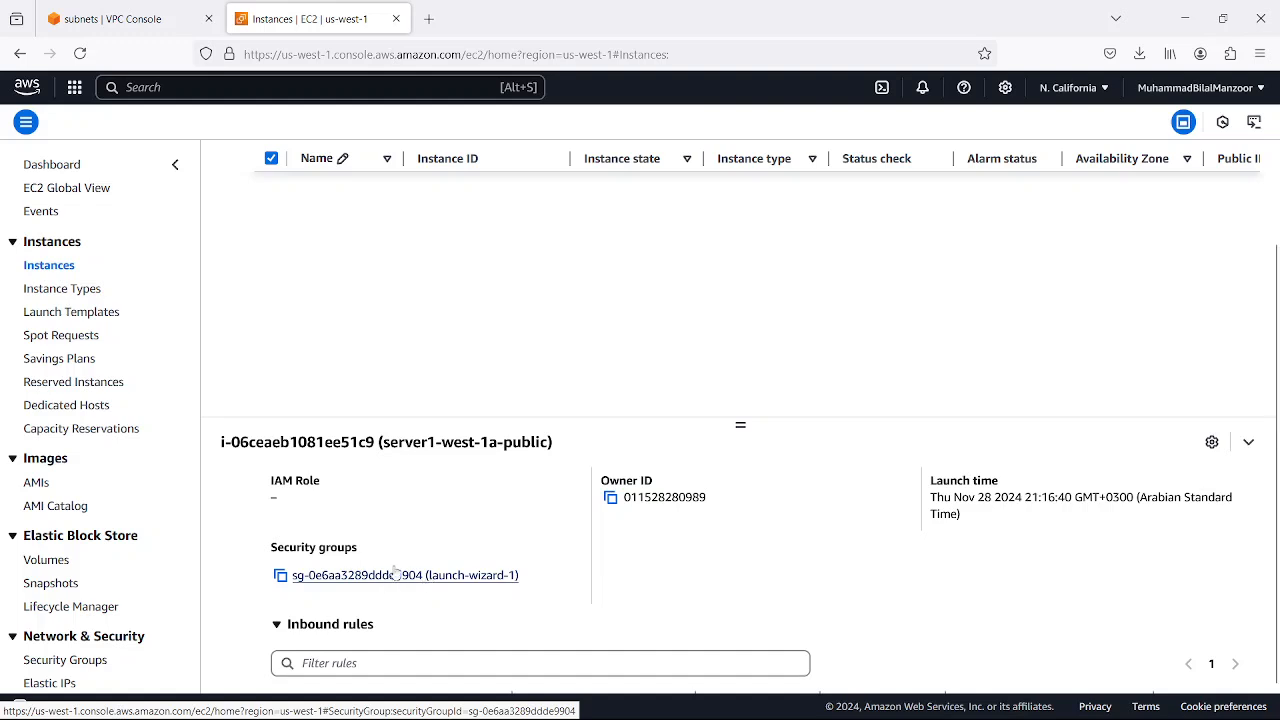
{"action": "scroll", "coordinate": [451, 523], "scroll_direction": "down", "scroll_amount": 1}
{"action": "scroll", "coordinate": [563, 611], "scroll_direction": "down", "scroll_amount": 1}
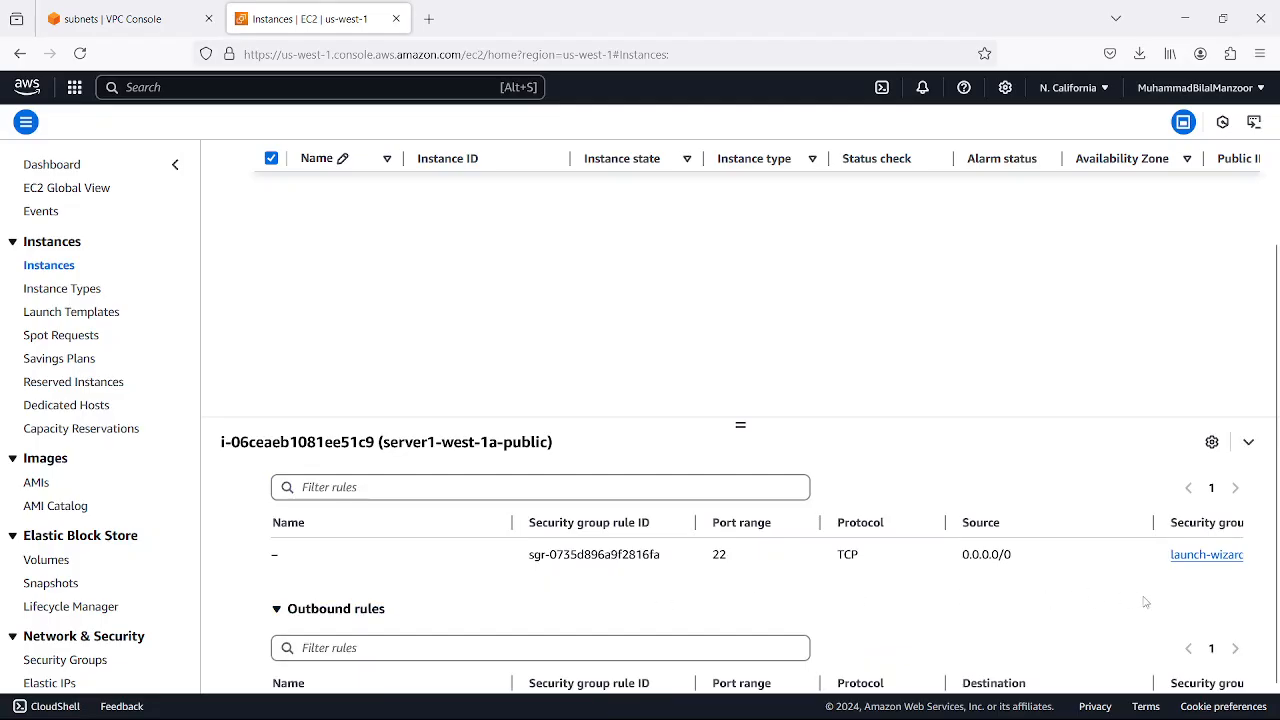
- Compare the outbound and inbound rules of the launch-wizard-1 security group in the instance's security details
{"action": "left_click_drag", "start_coordinate": [733, 690], "coordinate": [990, 685]}
{"action": "scroll", "coordinate": [903, 594], "scroll_direction": "down", "scroll_amount": 1}
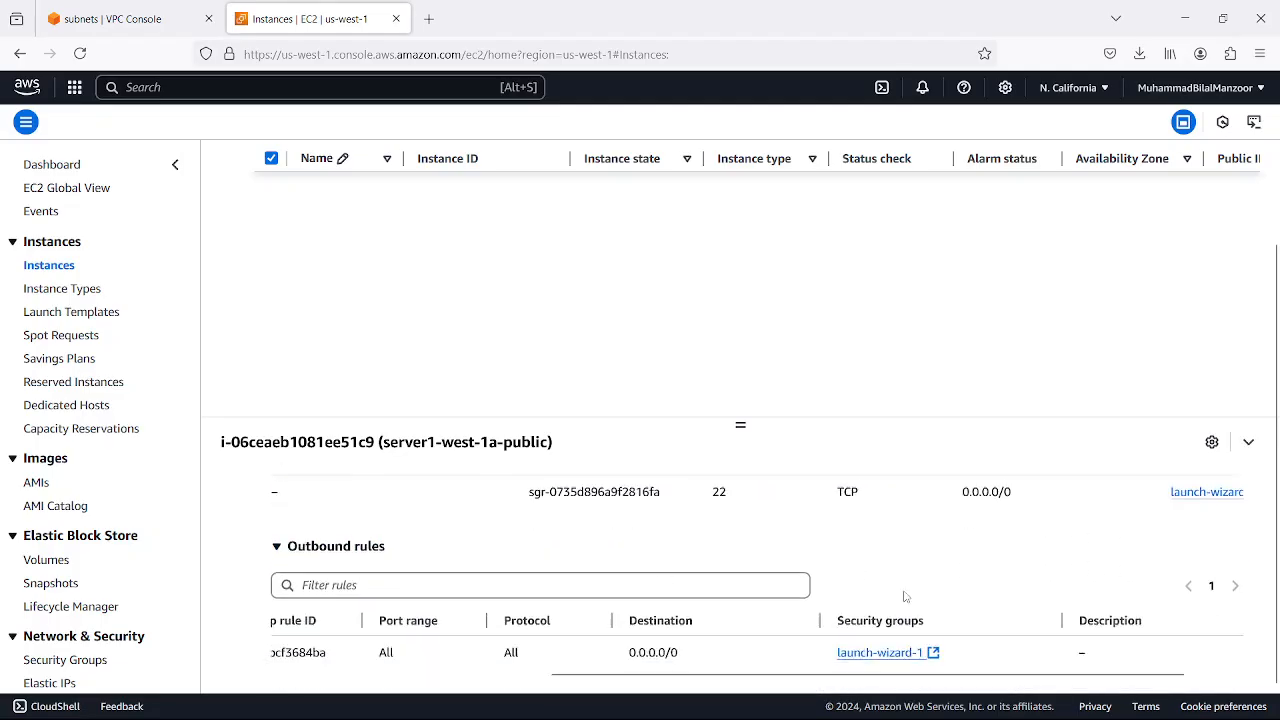
{"action": "scroll", "coordinate": [880, 543], "scroll_direction": "up", "scroll_amount": 2}
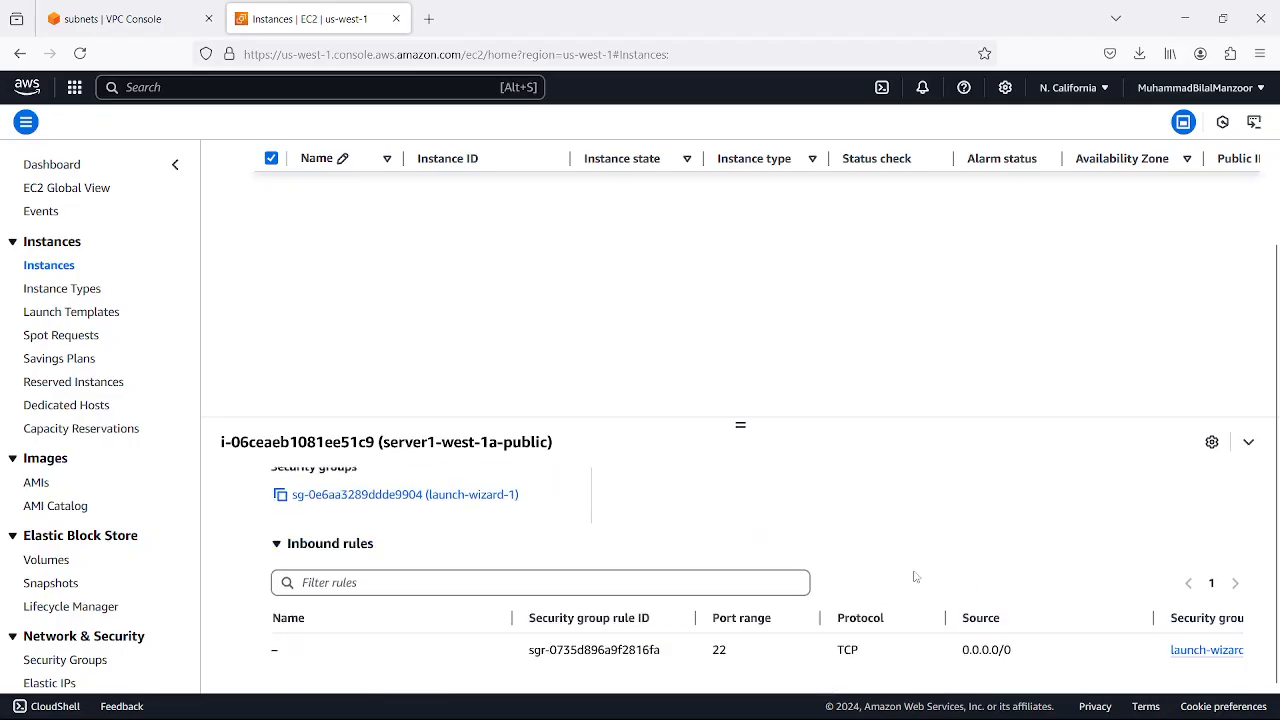
{"action": "scroll", "coordinate": [348, 553], "scroll_direction": "down", "scroll_amount": 1}
{"action": "scroll", "coordinate": [348, 553], "scroll_direction": "down", "scroll_amount": 3}
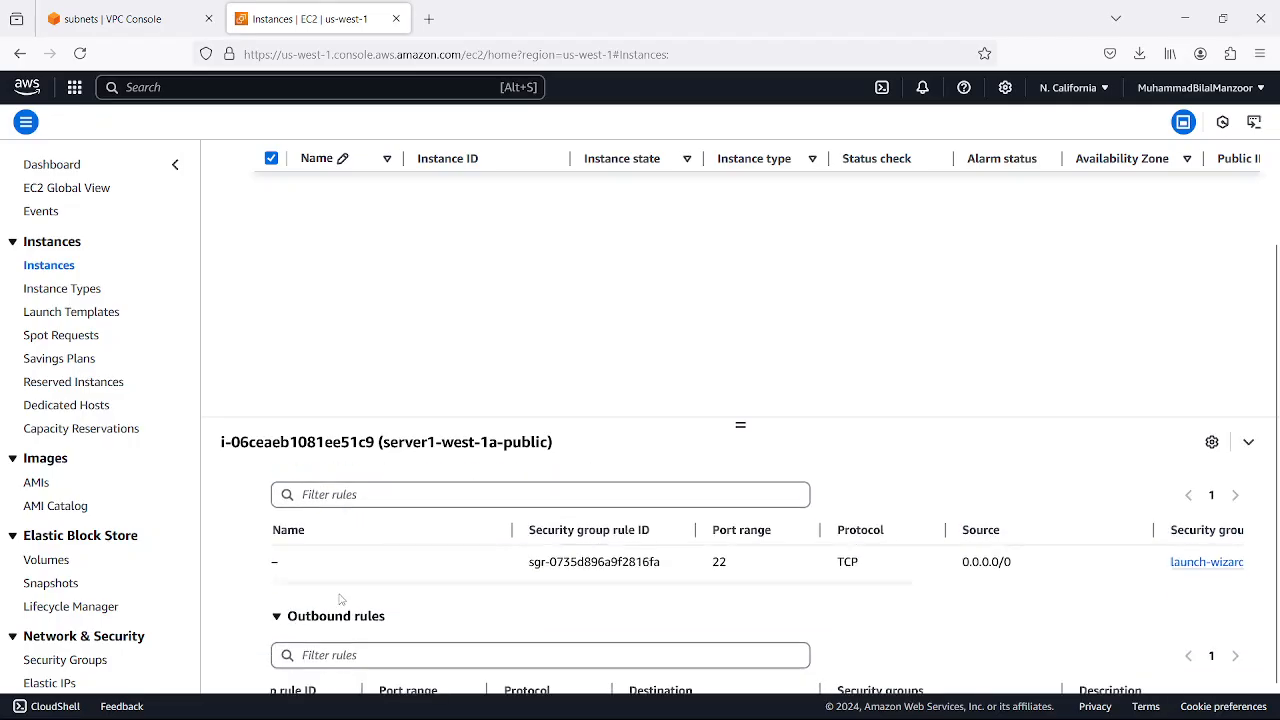
{"action": "scroll", "coordinate": [466, 600], "scroll_direction": "up", "scroll_amount": 3}
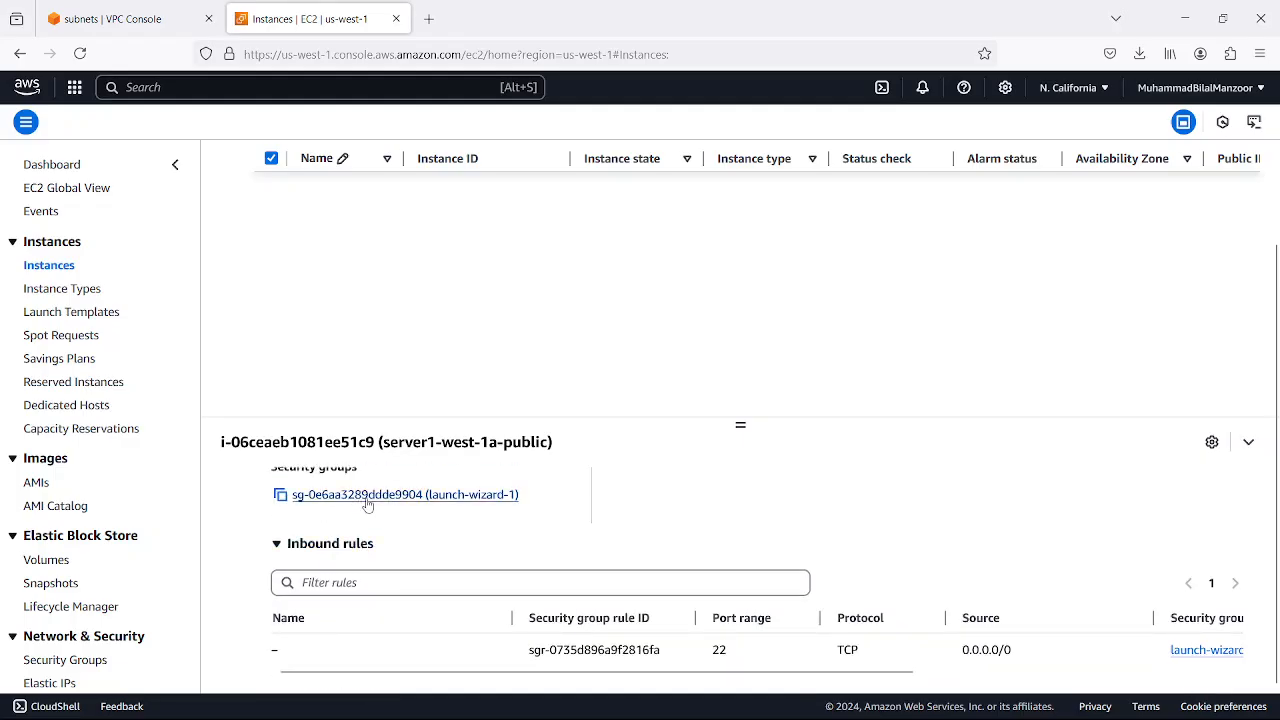
{"action": "scroll", "coordinate": [413, 533], "scroll_direction": "up", "scroll_amount": 2}
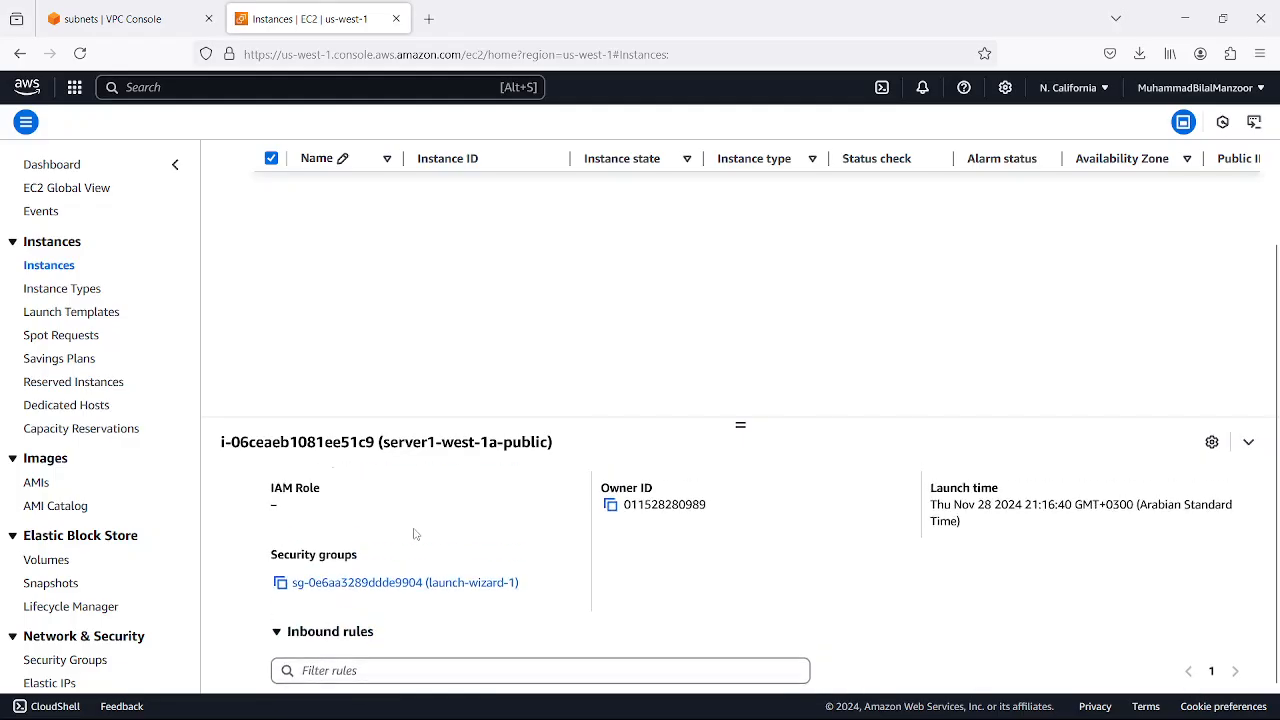
- Examine the outbound rule of server1-west-1a-public, checking its port range, protocol, destination and security group
{"action": "scroll", "coordinate": [407, 590], "scroll_direction": "down", "scroll_amount": 2}
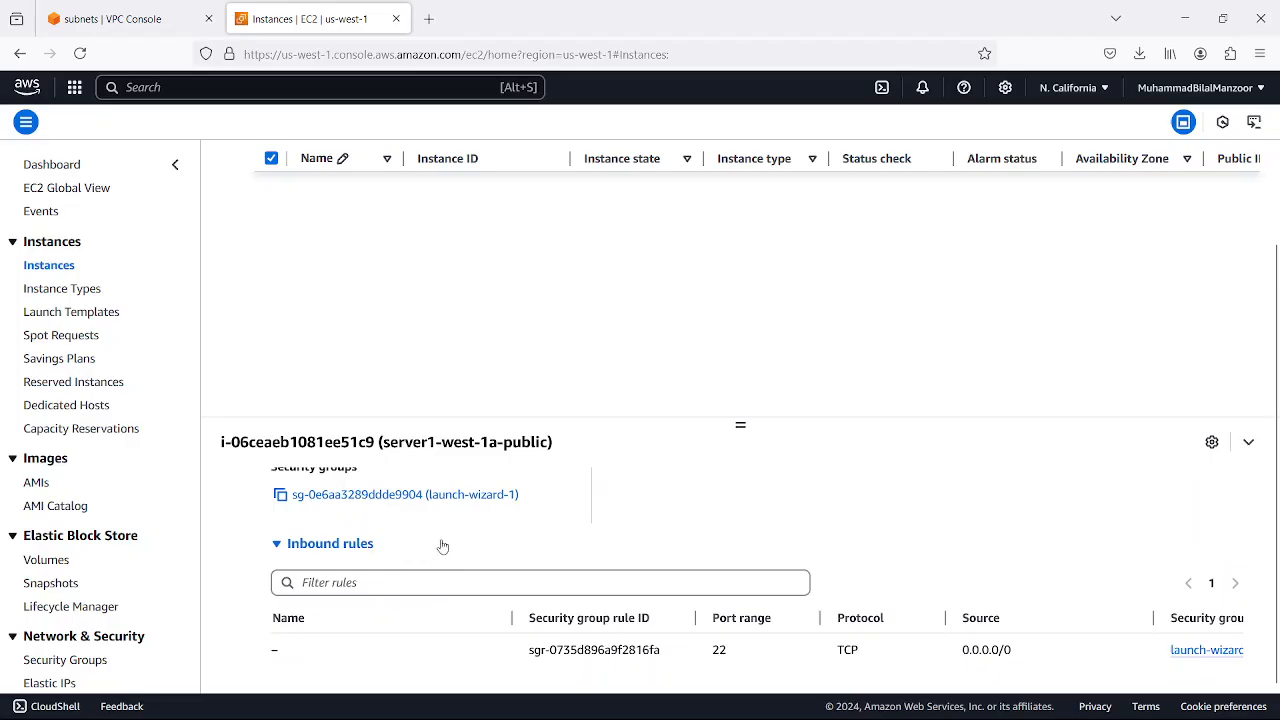
{"action": "scroll", "coordinate": [457, 540], "scroll_direction": "down", "scroll_amount": 2}
{"action": "scroll", "coordinate": [440, 640], "scroll_direction": "down", "scroll_amount": 2}
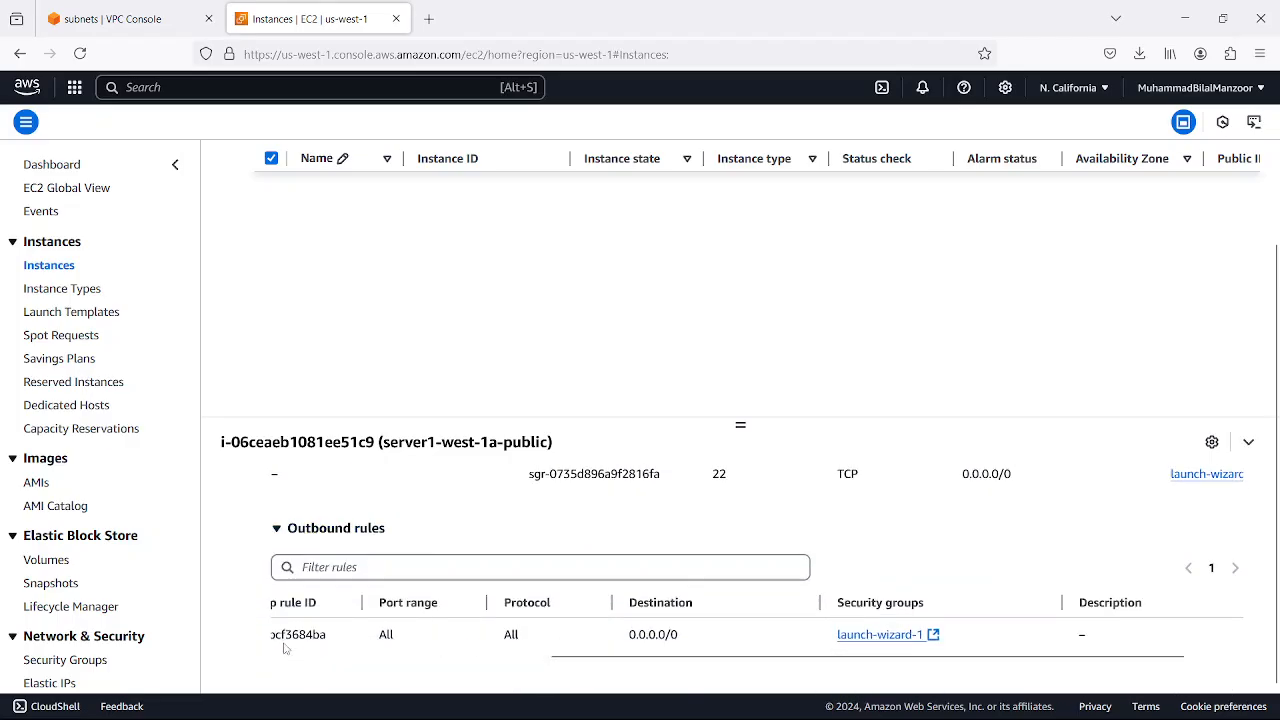
{"action": "left_click_drag", "start_coordinate": [652, 659], "coordinate": [478, 660]}
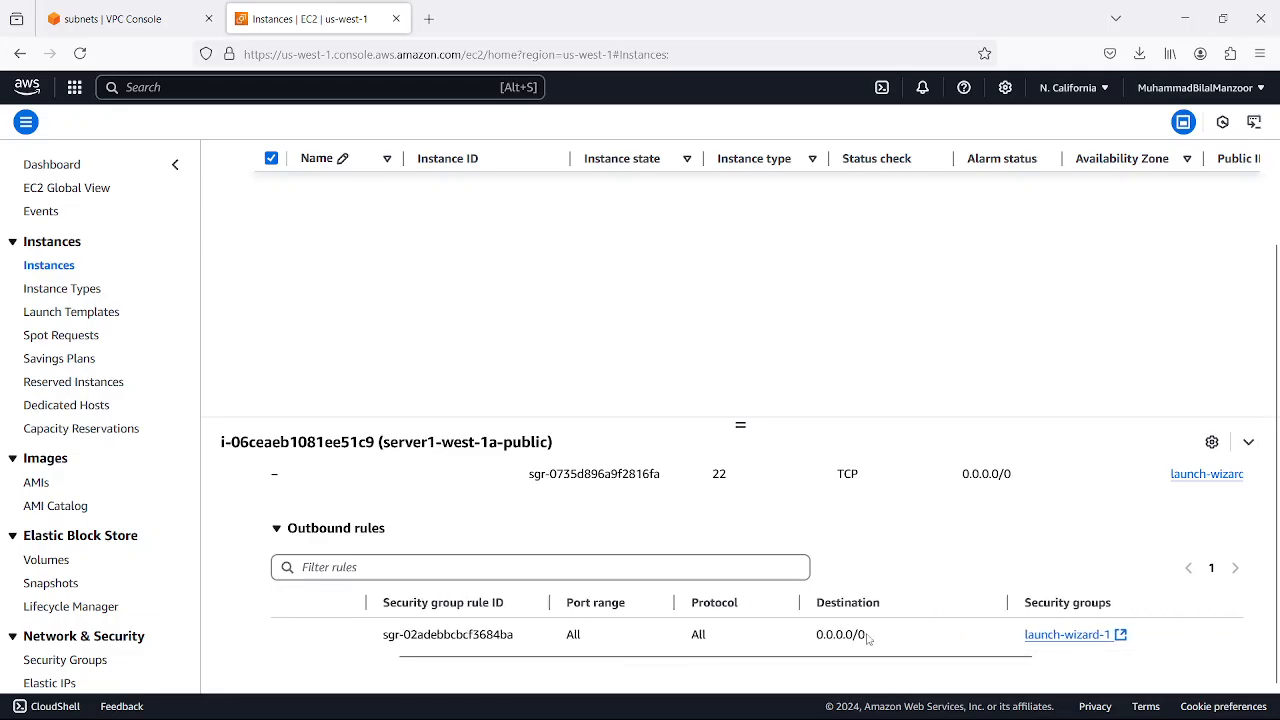
{"action": "left_click_drag", "start_coordinate": [868, 638], "coordinate": [800, 643]}
{"action": "scroll", "coordinate": [815, 658], "scroll_direction": "left", "scroll_amount": 1}
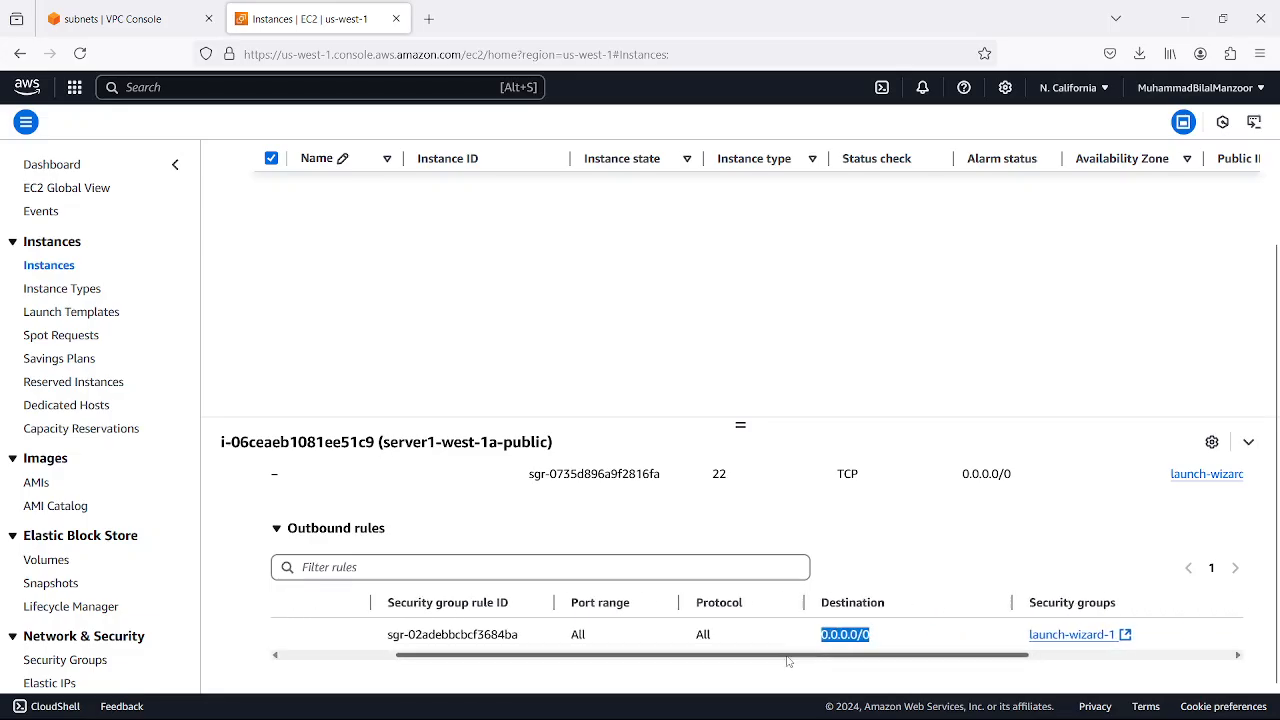
{"action": "scroll", "coordinate": [815, 658], "scroll_direction": "left", "scroll_amount": 3}
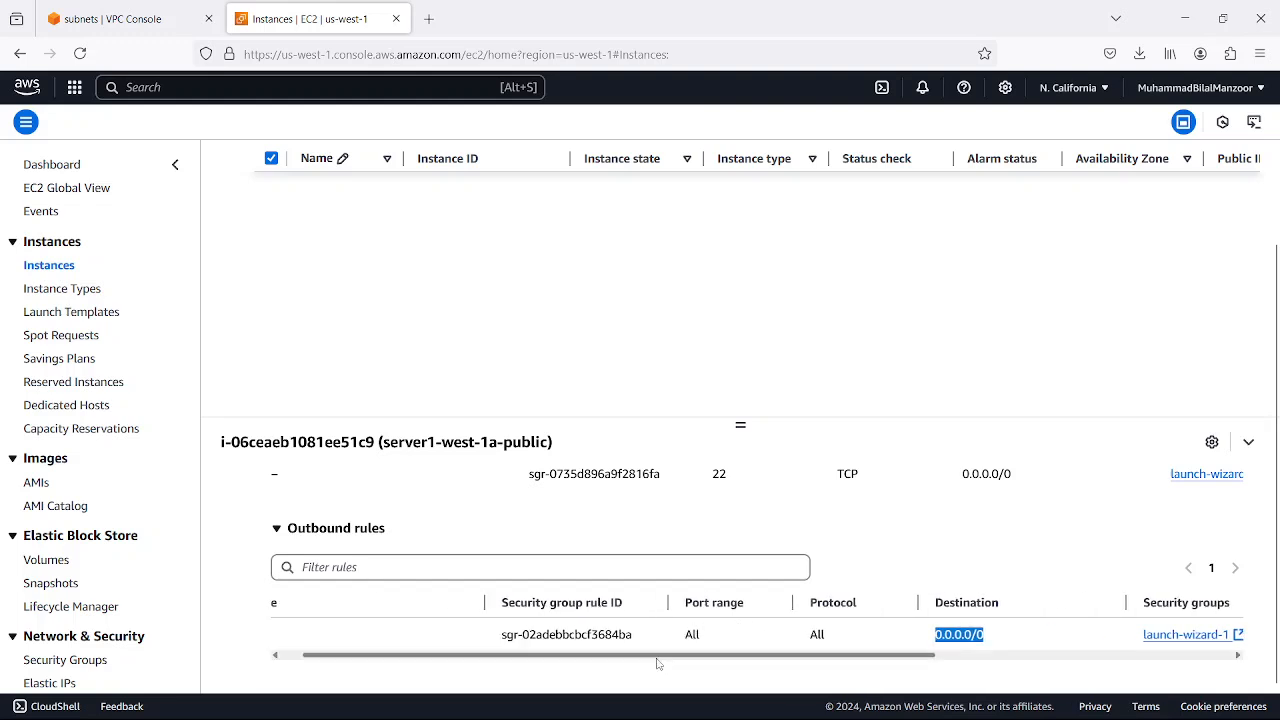
{"action": "scroll", "coordinate": [760, 645], "scroll_direction": "left", "scroll_amount": 1}
{"action": "scroll", "coordinate": [832, 663], "scroll_direction": "right", "scroll_amount": 5}
{"action": "scroll", "coordinate": [840, 660], "scroll_direction": "right", "scroll_amount": 1}
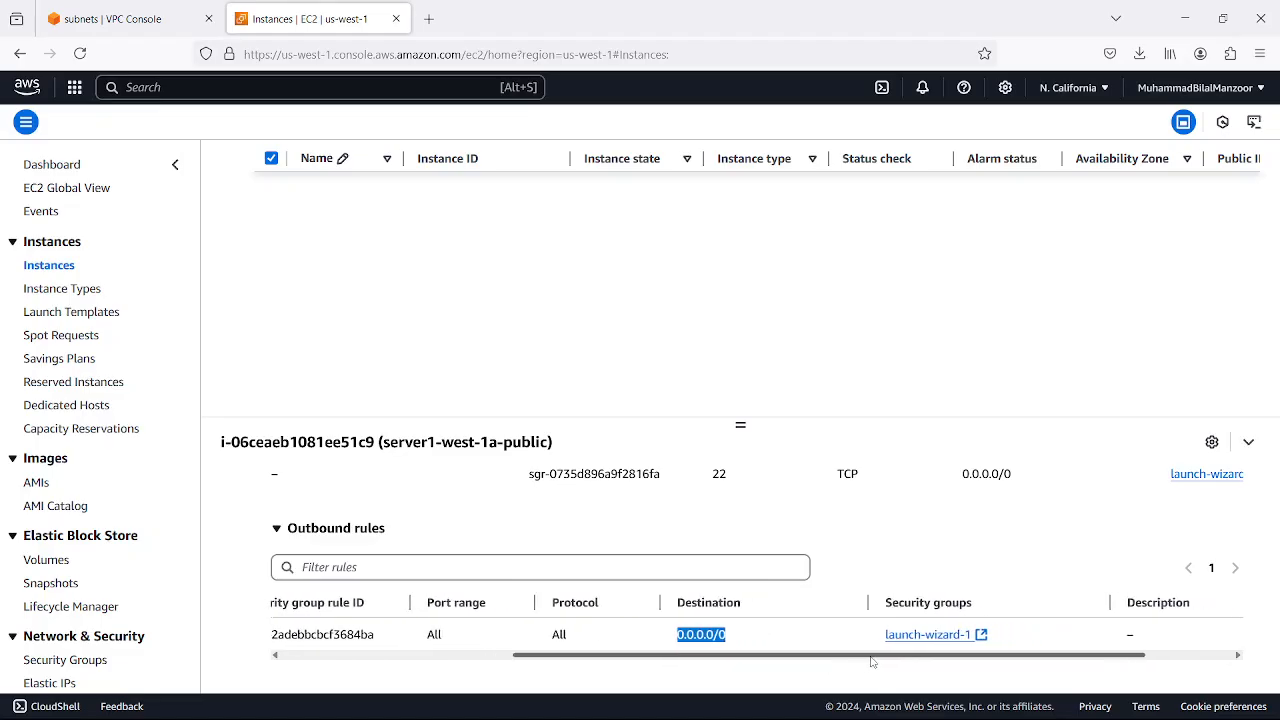
{"action": "left_click_drag", "start_coordinate": [857, 658], "coordinate": [619, 668]}
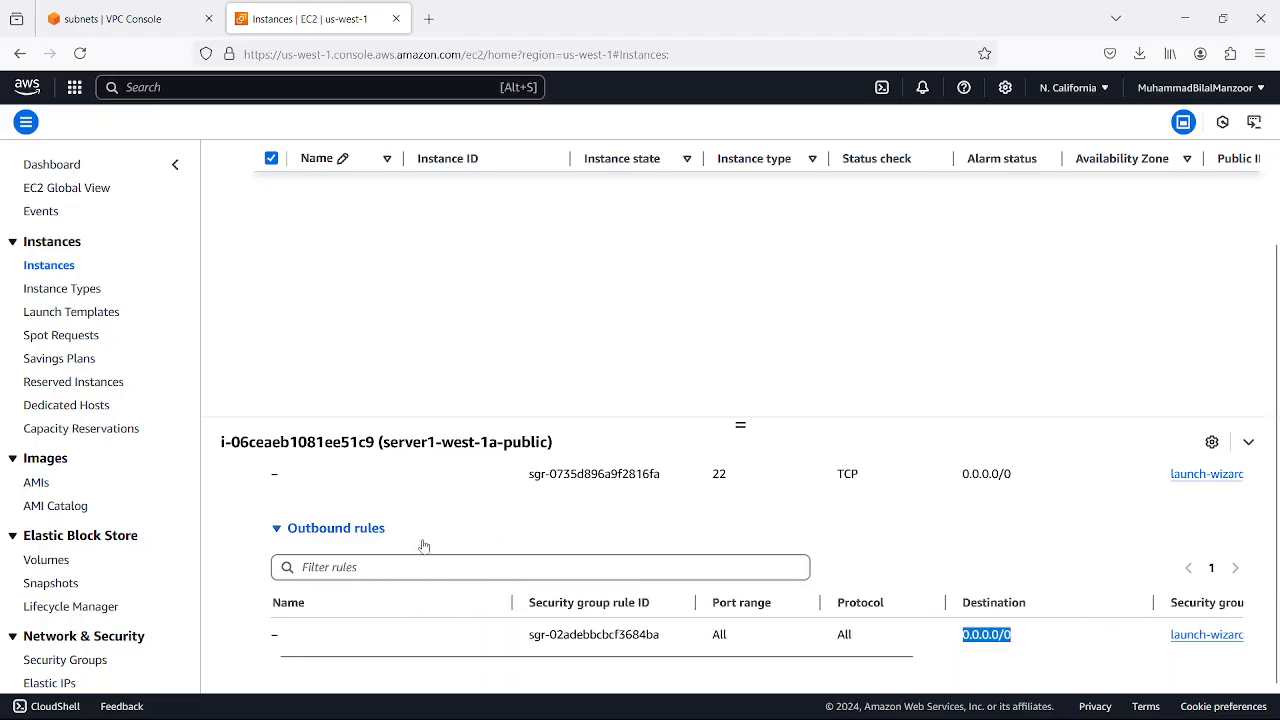
- Examine the inbound rule of server1-west-1a-public, checking its port range, protocol and source
{"action": "scroll", "coordinate": [445, 552], "scroll_direction": "up", "scroll_amount": 2}
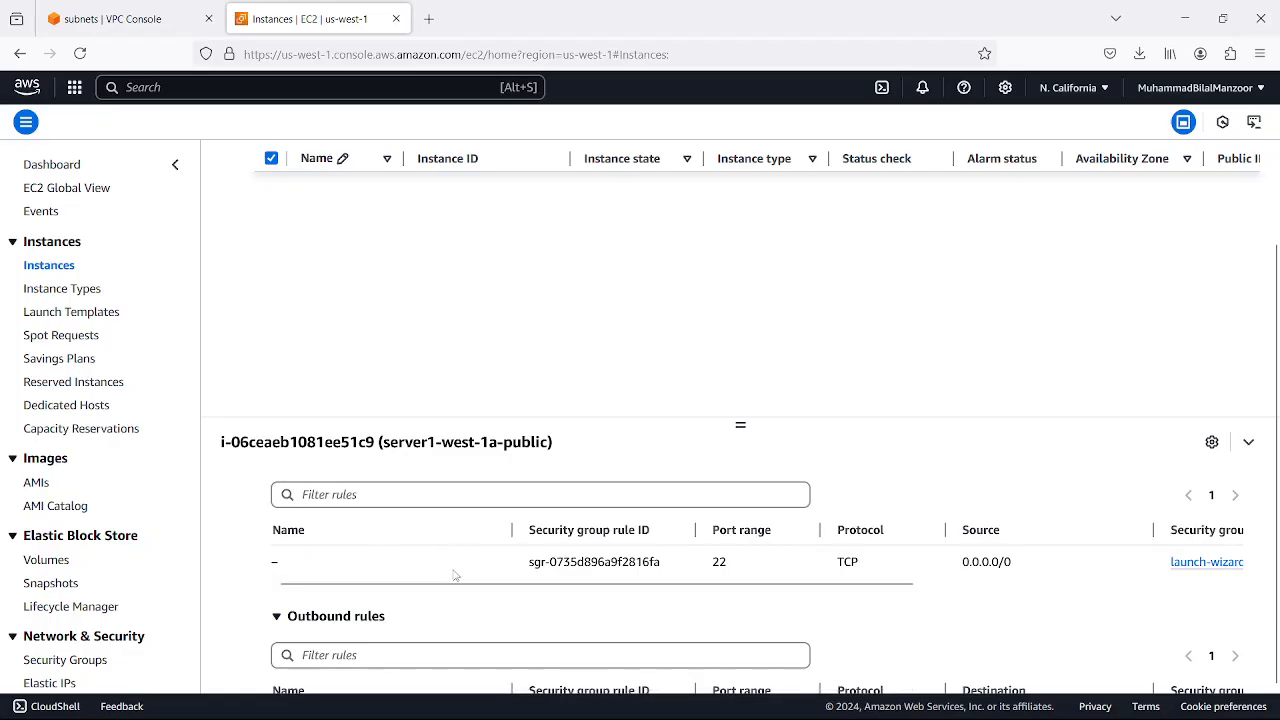
{"action": "scroll", "coordinate": [517, 596], "scroll_direction": "right", "scroll_amount": 5}
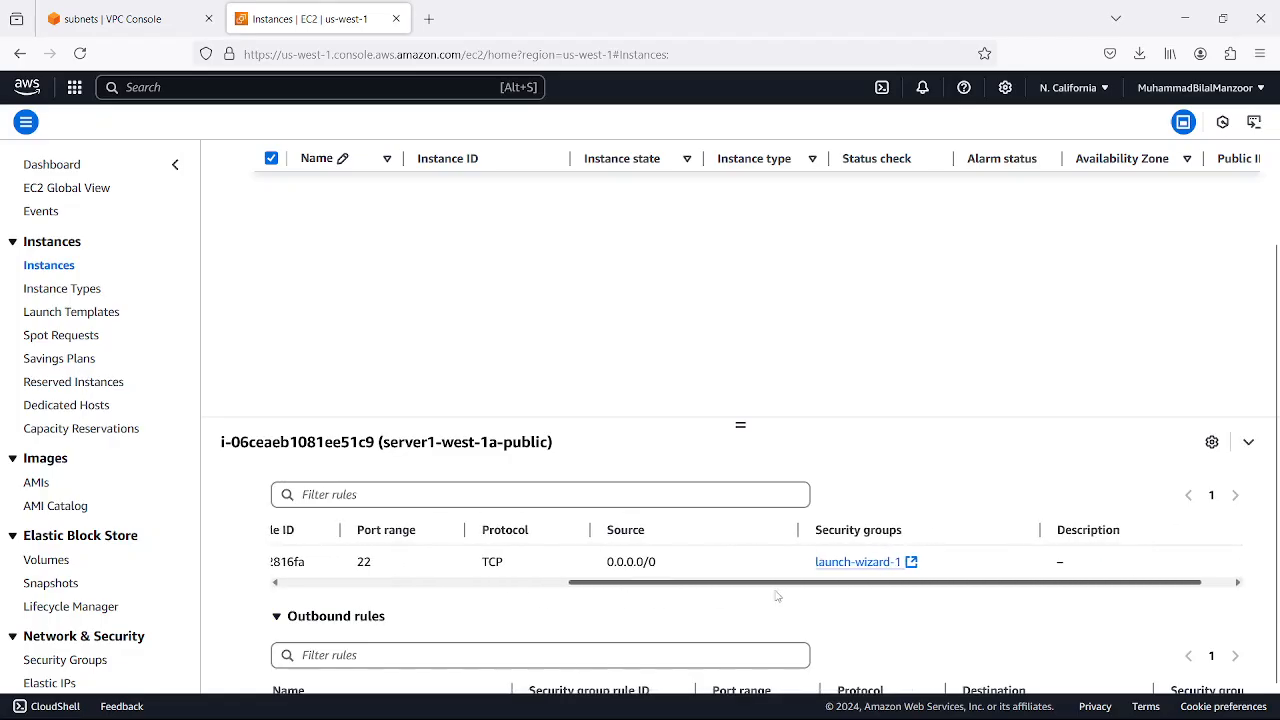
{"action": "scroll", "coordinate": [629, 601], "scroll_direction": "left", "scroll_amount": 1}
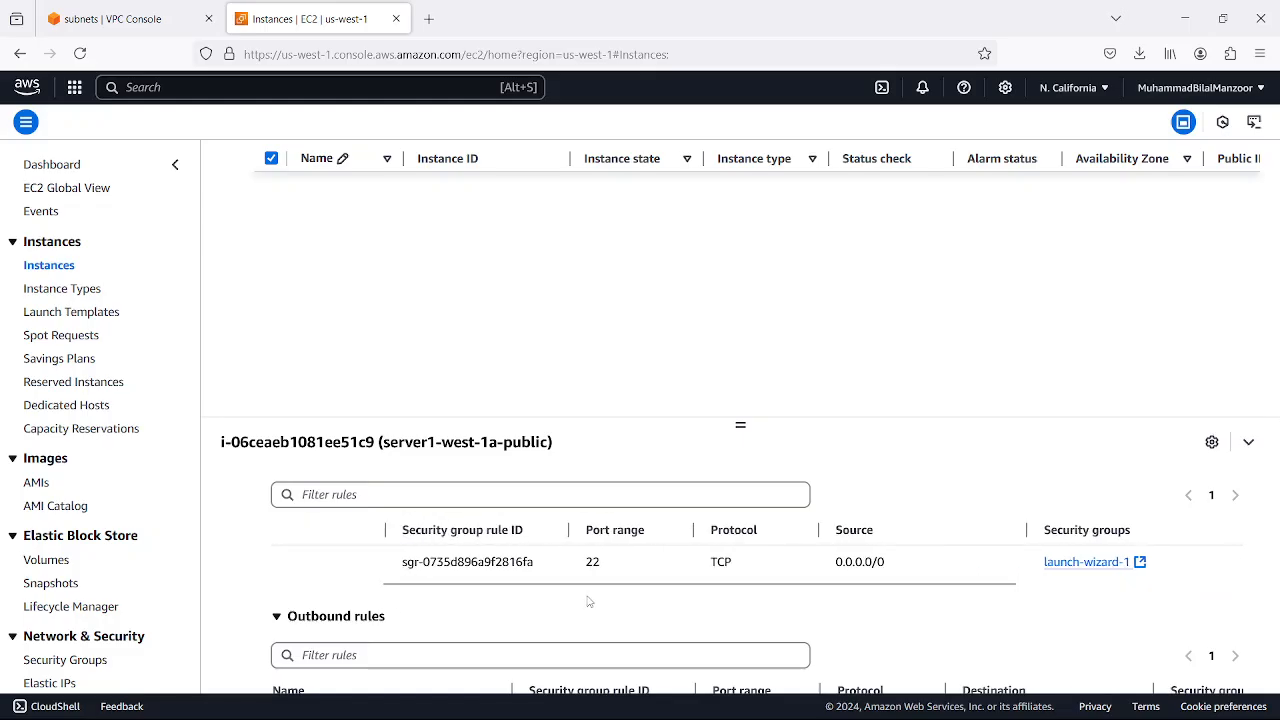
{"action": "left_click_drag", "start_coordinate": [893, 561], "coordinate": [822, 563]}
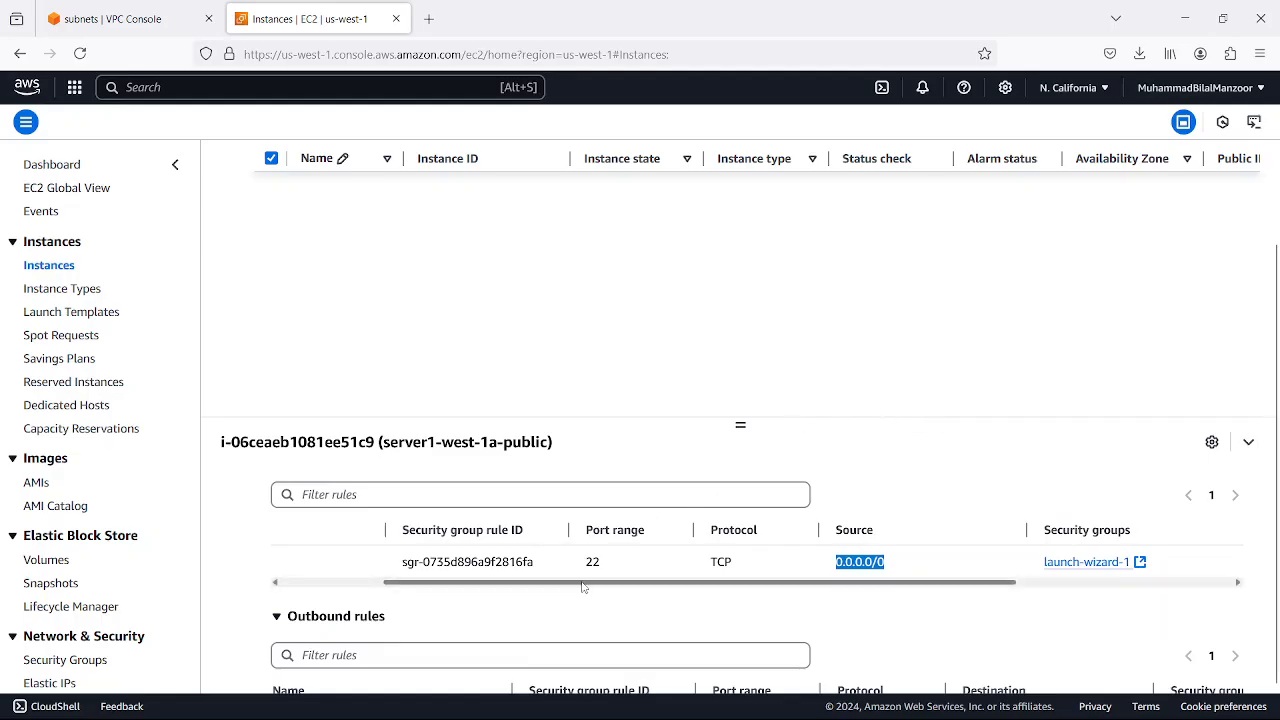
{"action": "left_click_drag", "start_coordinate": [582, 587], "coordinate": [490, 598]}
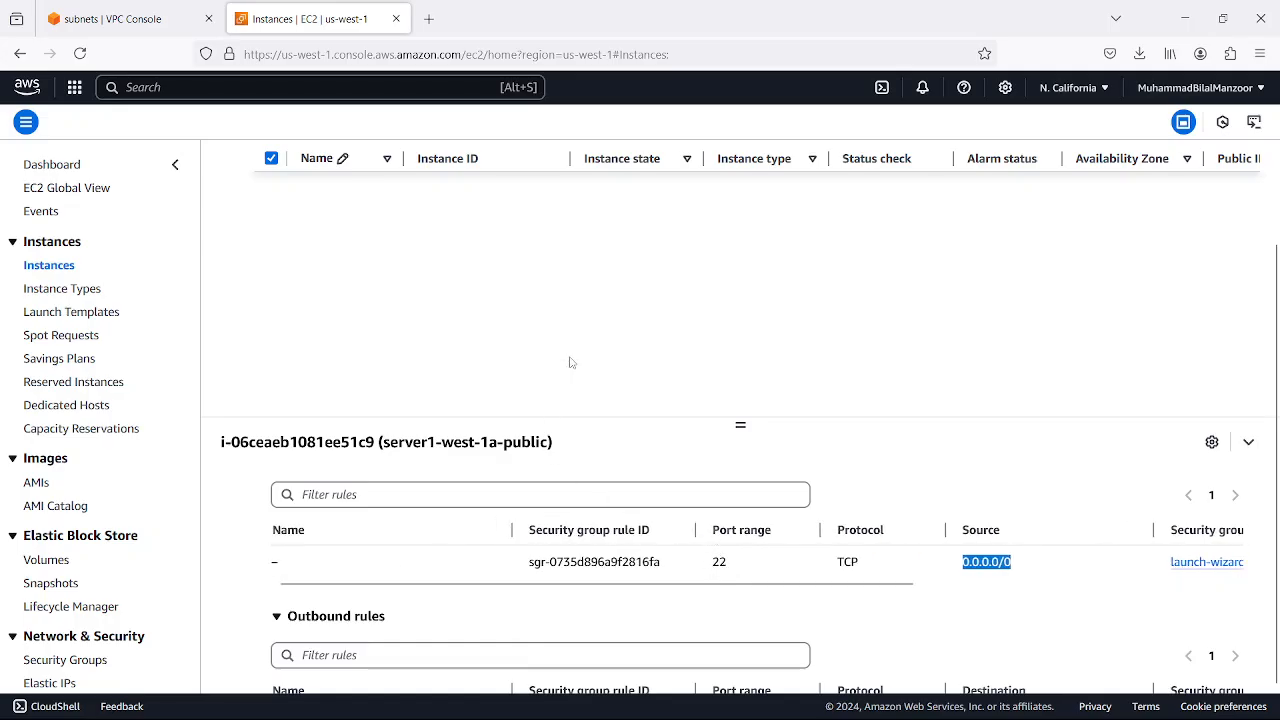
- Reselect server1-west-1a-public in the instances list and copy its public IPv4 address
{"action": "scroll", "coordinate": [600, 397], "scroll_direction": "up", "scroll_amount": 2}
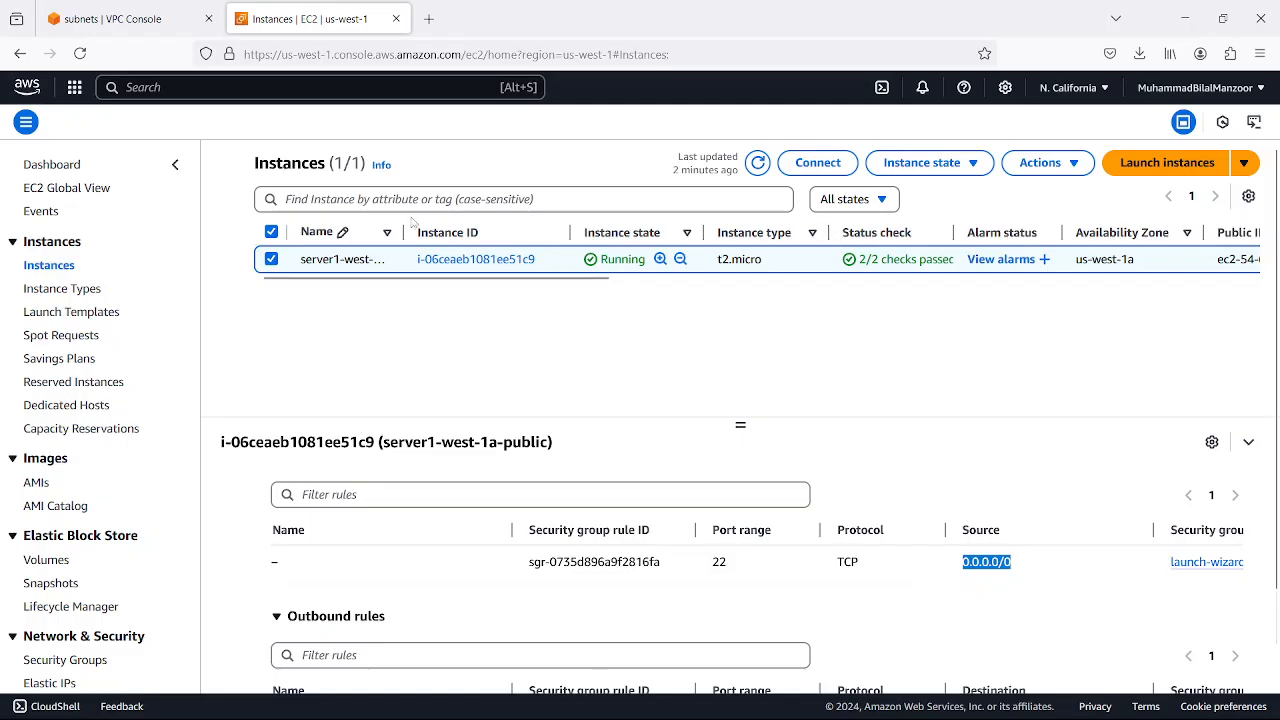
{"action": "left_click", "coordinate": [271, 258]}
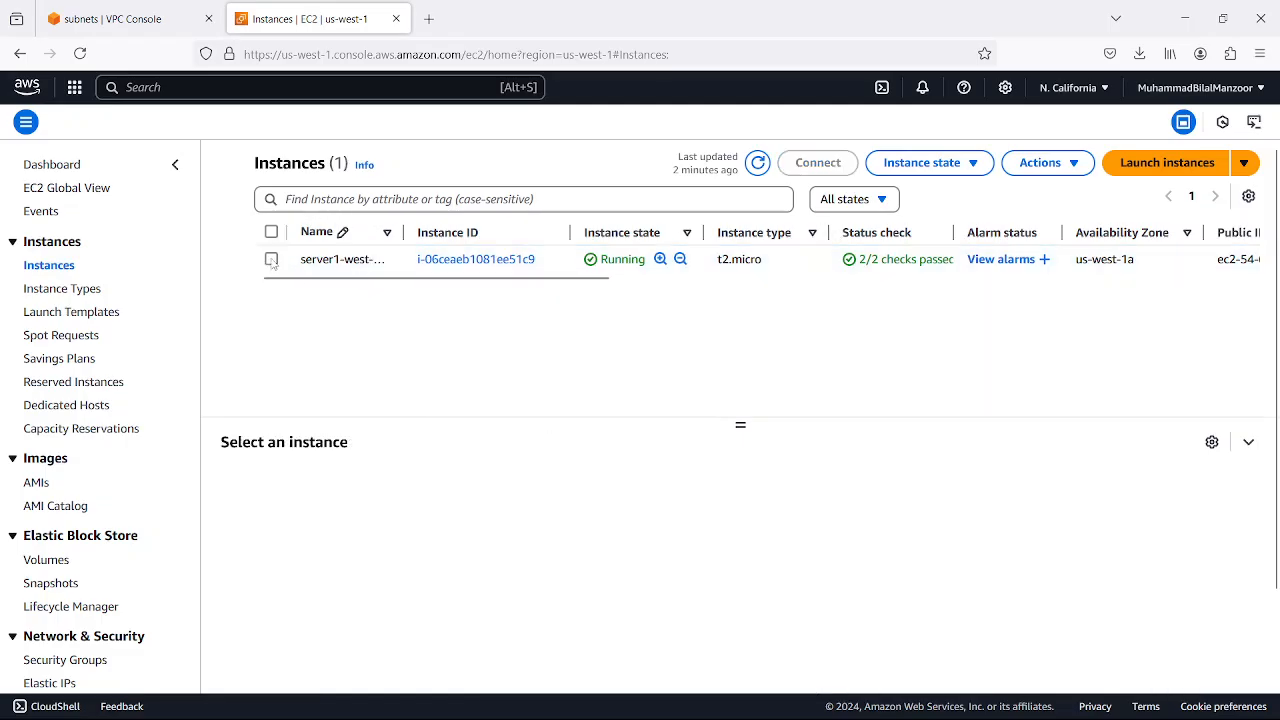
{"action": "left_click", "coordinate": [271, 259]}
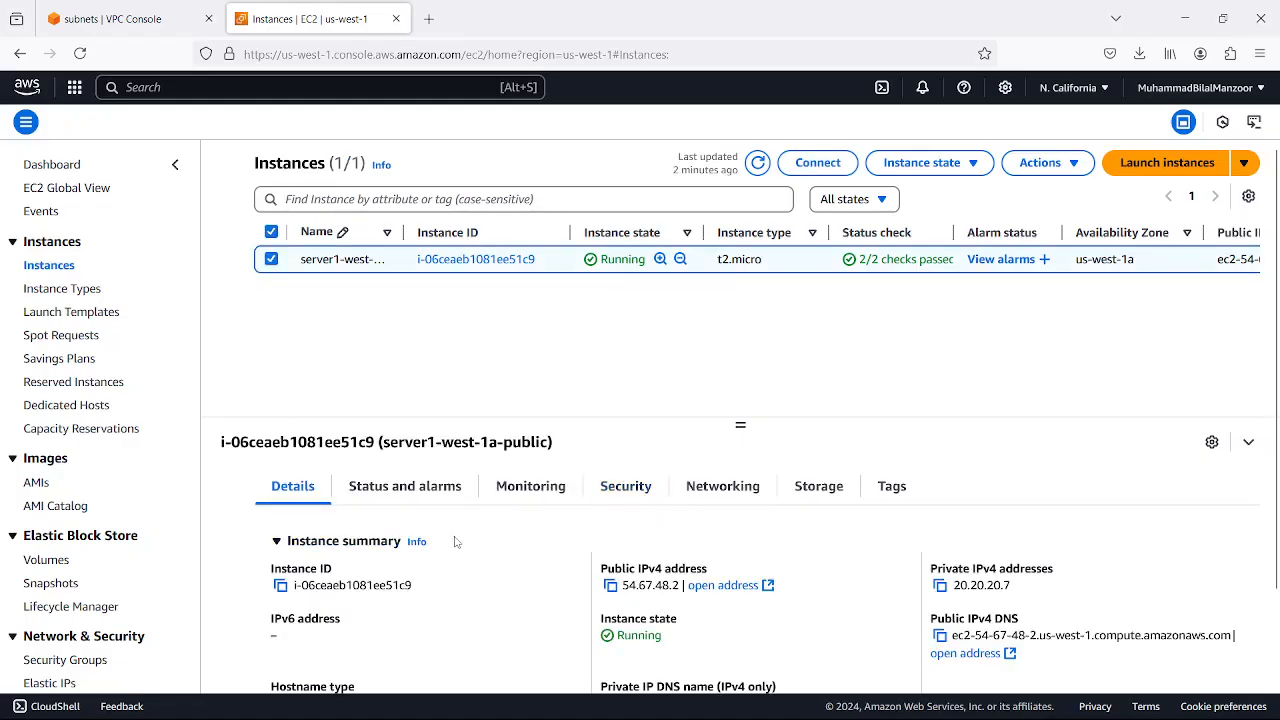
{"action": "left_click", "coordinate": [610, 585]}
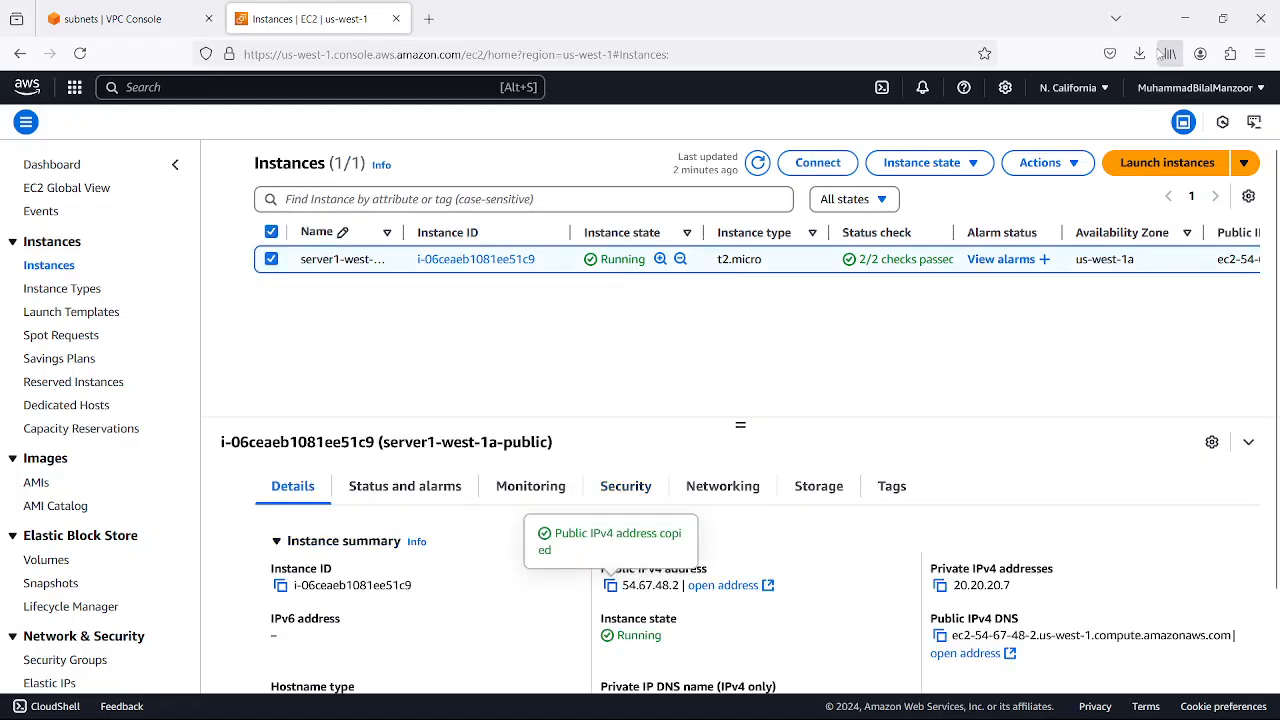
- Launch MobaXterm and start a new SSH session setup
{"action": "left_click", "coordinate": [340, 706]}
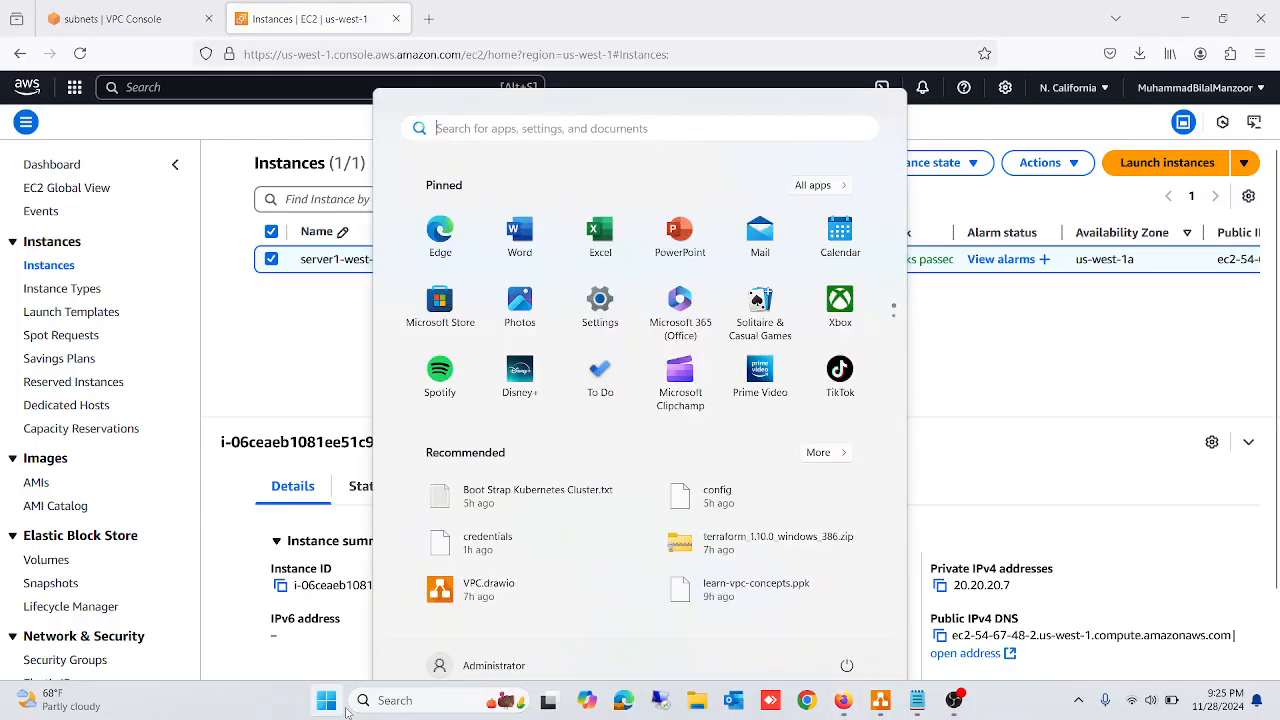
{"action": "type", "text": "moba"}
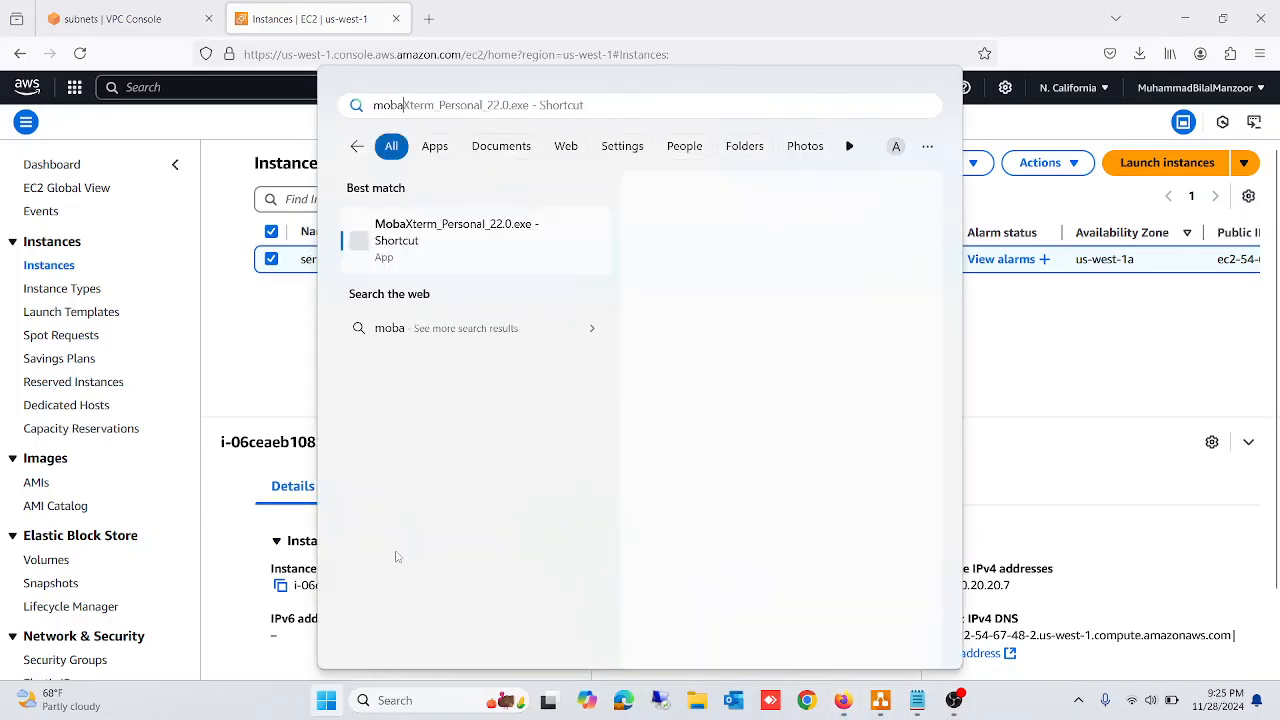
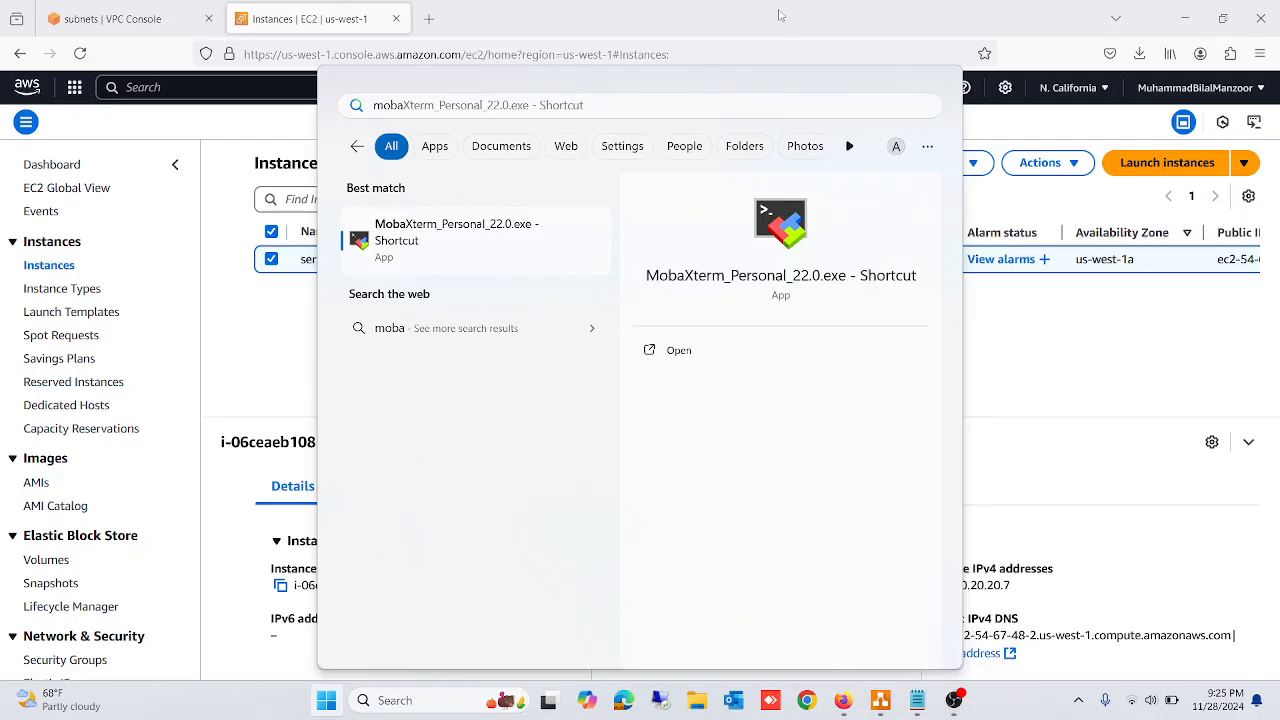
{"action": "left_click", "coordinate": [775, 248]}
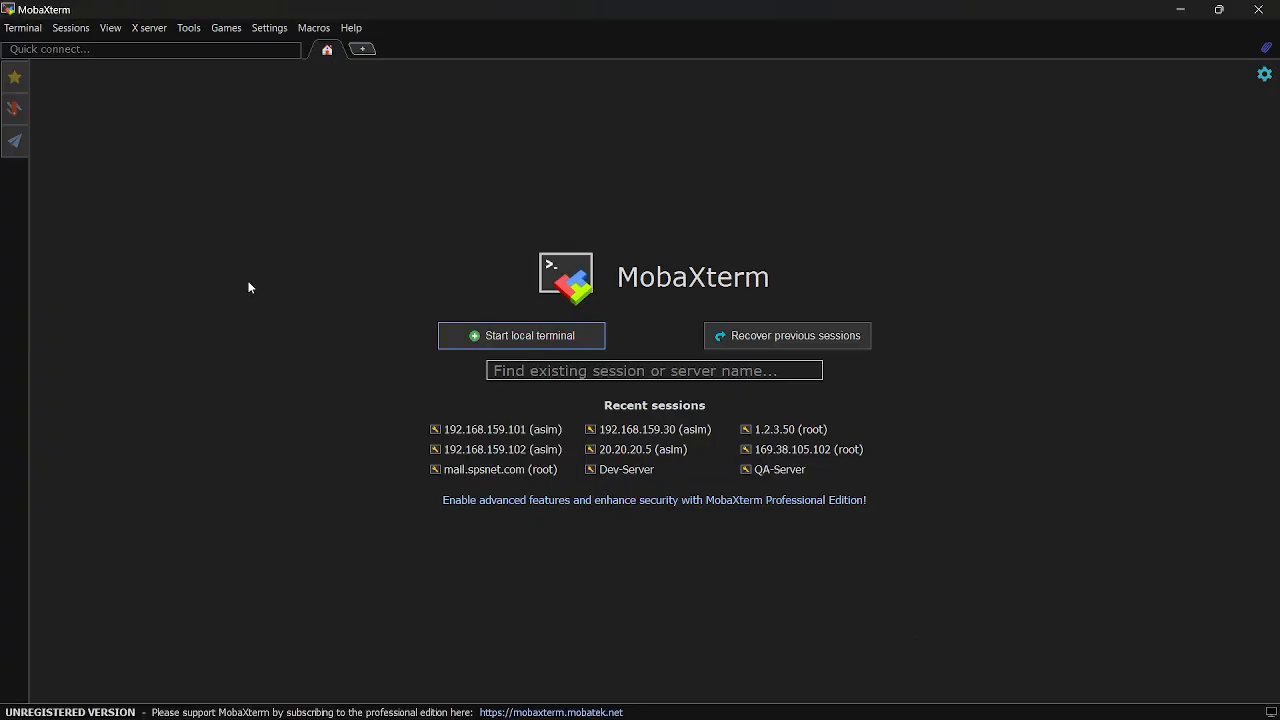
{"action": "left_click", "coordinate": [66, 32]}
{"action": "left_click", "coordinate": [82, 46]}
{"action": "left_click", "coordinate": [334, 199]}
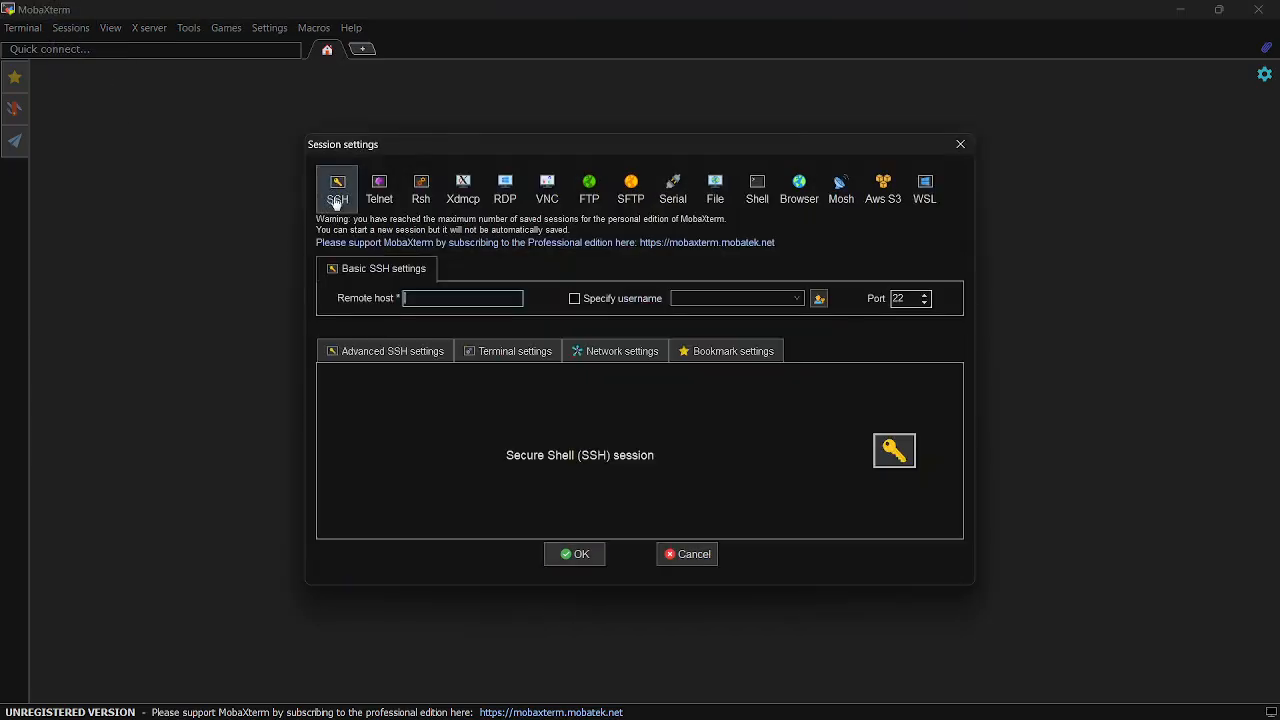
- Set the SSH session's remote host to 54.67.48.2 and specify ubuntu as the username
{"action": "left_click", "coordinate": [431, 297]}
{"action": "type", "text": "54.67.48.2"}
{"action": "left_click", "coordinate": [573, 301]}
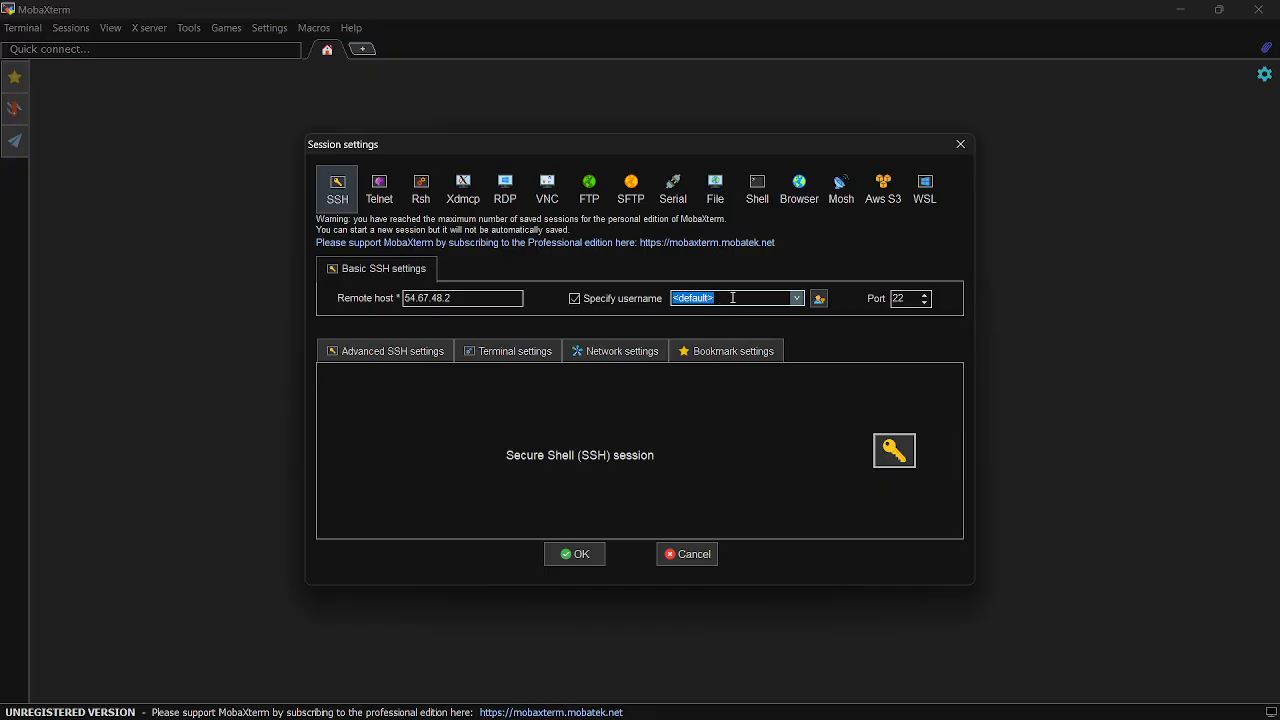
{"action": "type", "text": "ubuntu"}
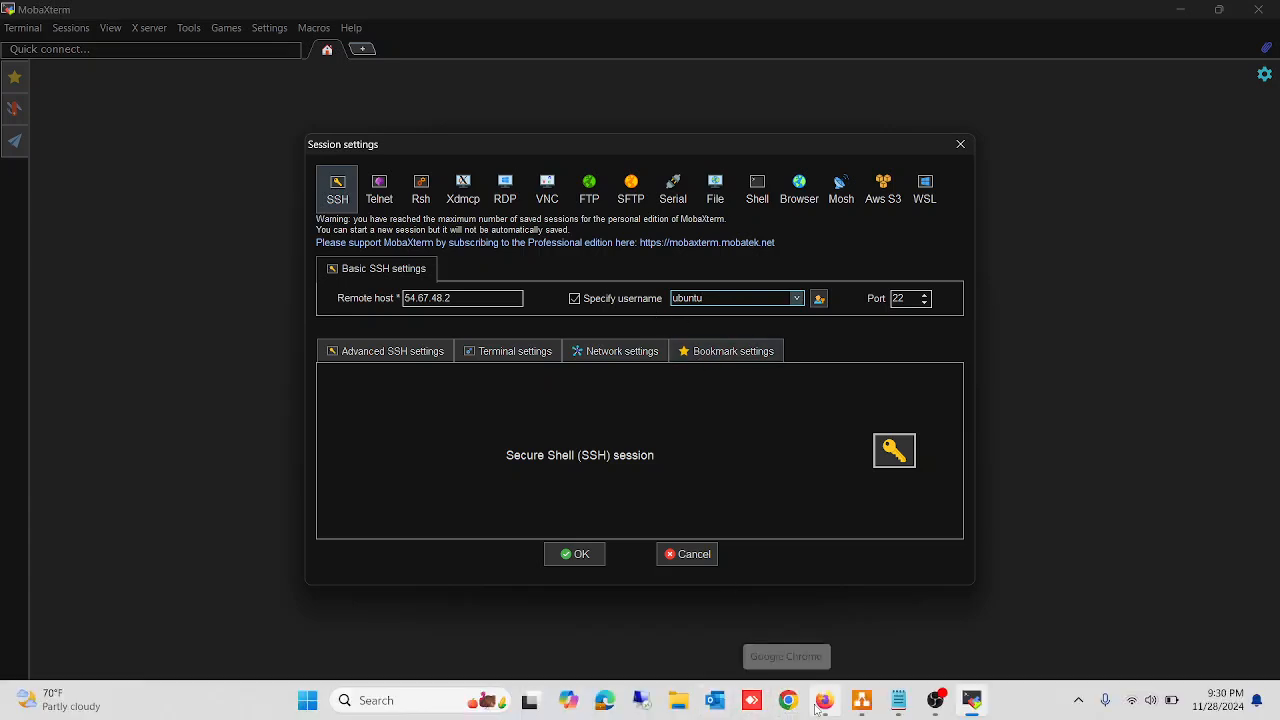
- Switch to the AWS console in Firefox, open the instance's connection page and check the suggested username by clearing and reselecting ubuntu
{"action": "mouse_move", "coordinate": [824, 706]}
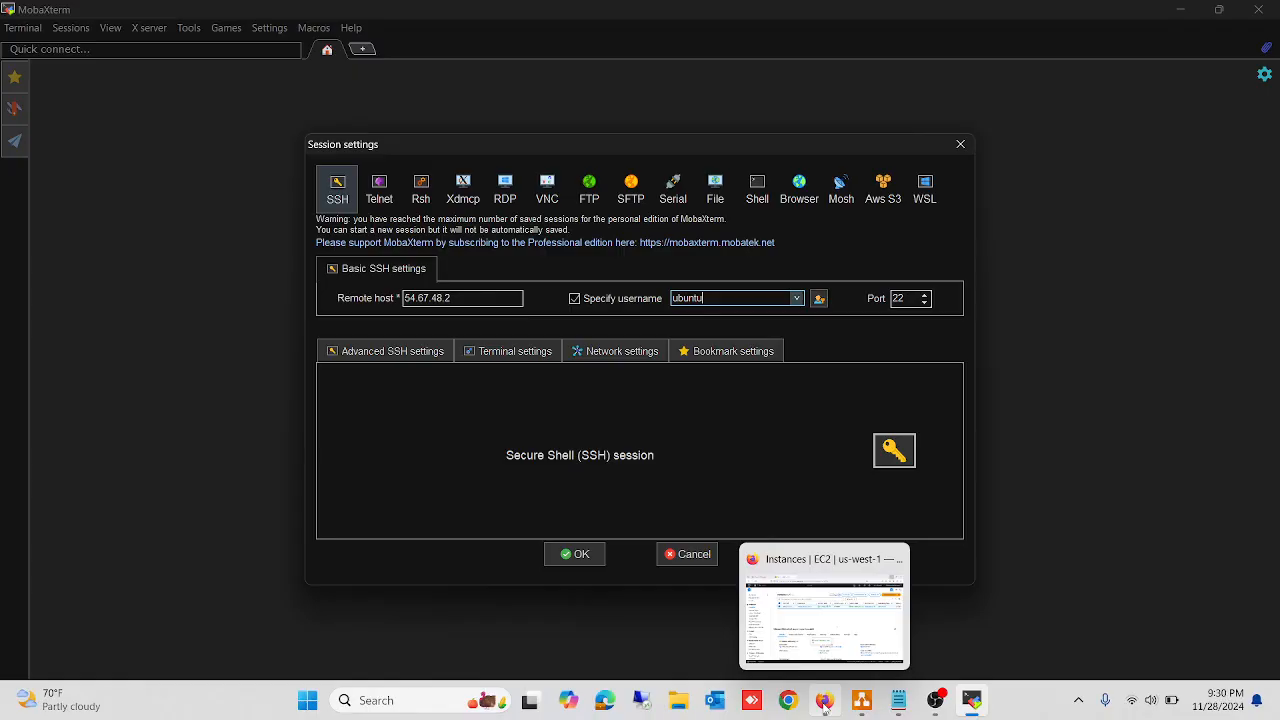
{"action": "left_click", "coordinate": [824, 706]}
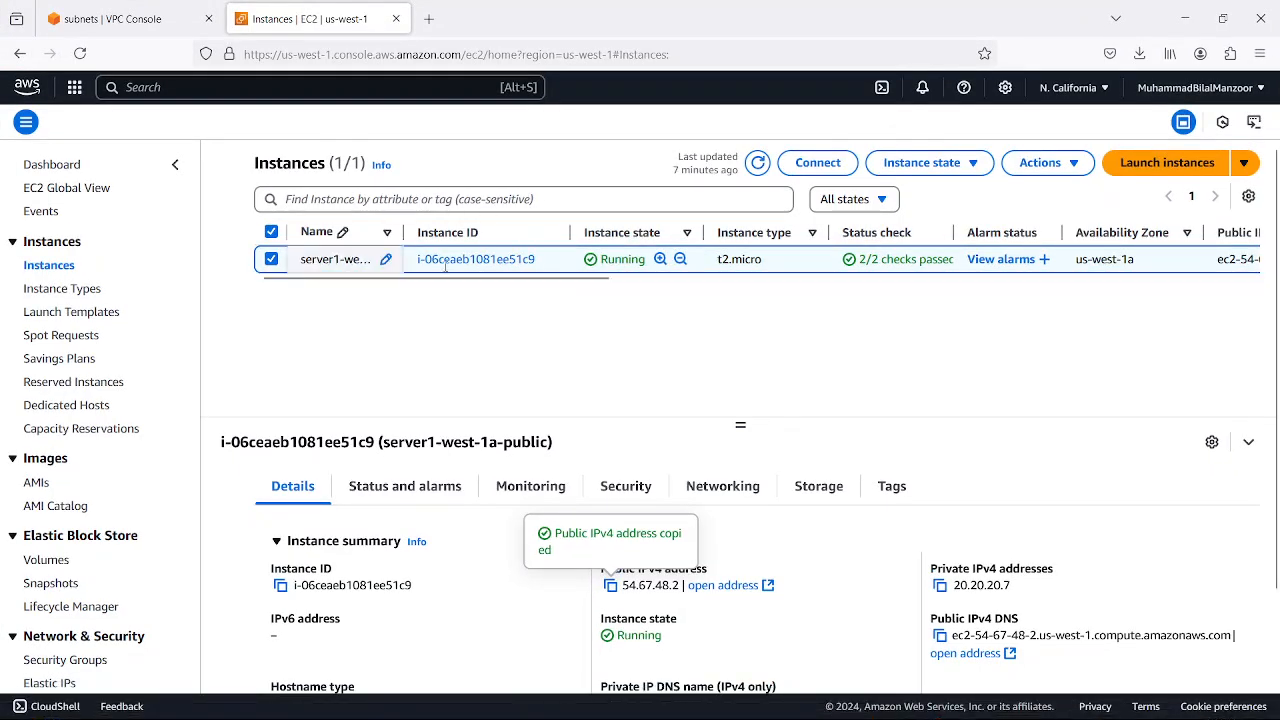
{"action": "left_click", "coordinate": [817, 164]}
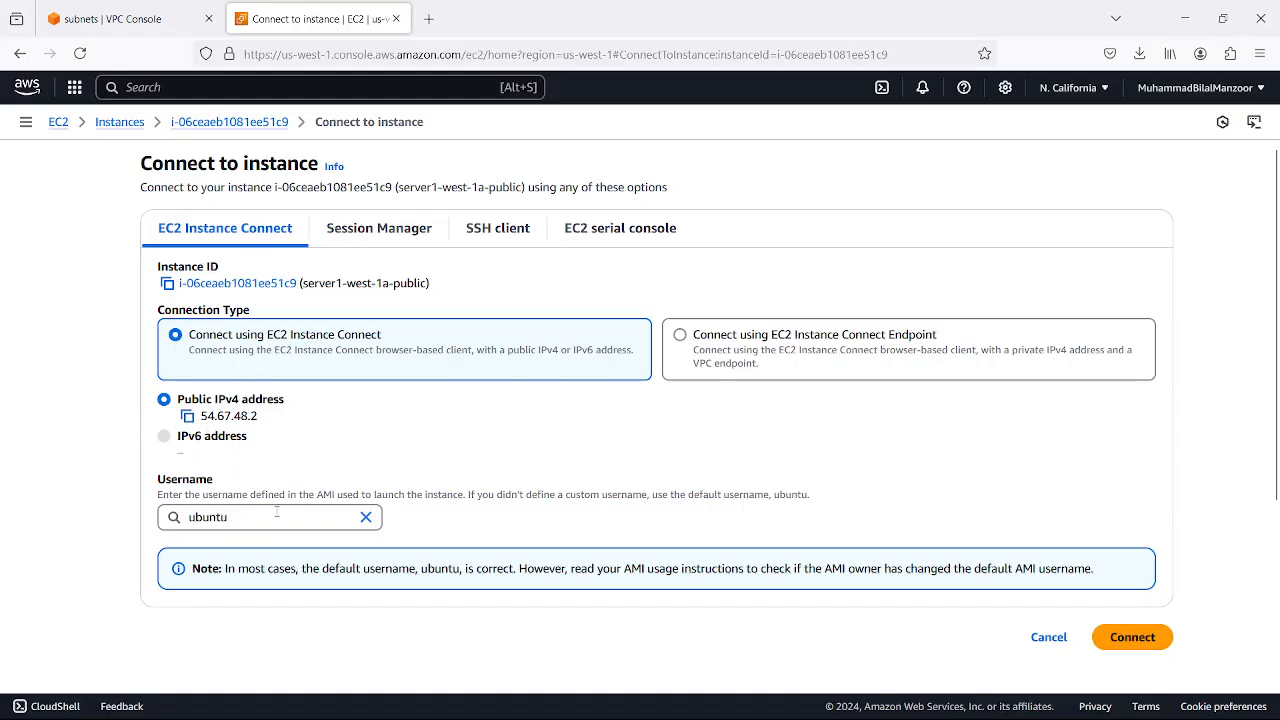
{"action": "left_click", "coordinate": [182, 514]}
{"action": "key", "text": "BackSpace"}
{"action": "key", "text": "BackSpace"}
{"action": "key", "text": "BackSpace"}
{"action": "key", "text": "BackSpace"}
{"action": "key", "text": "BackSpace"}
{"action": "key", "text": "BackSpace"}
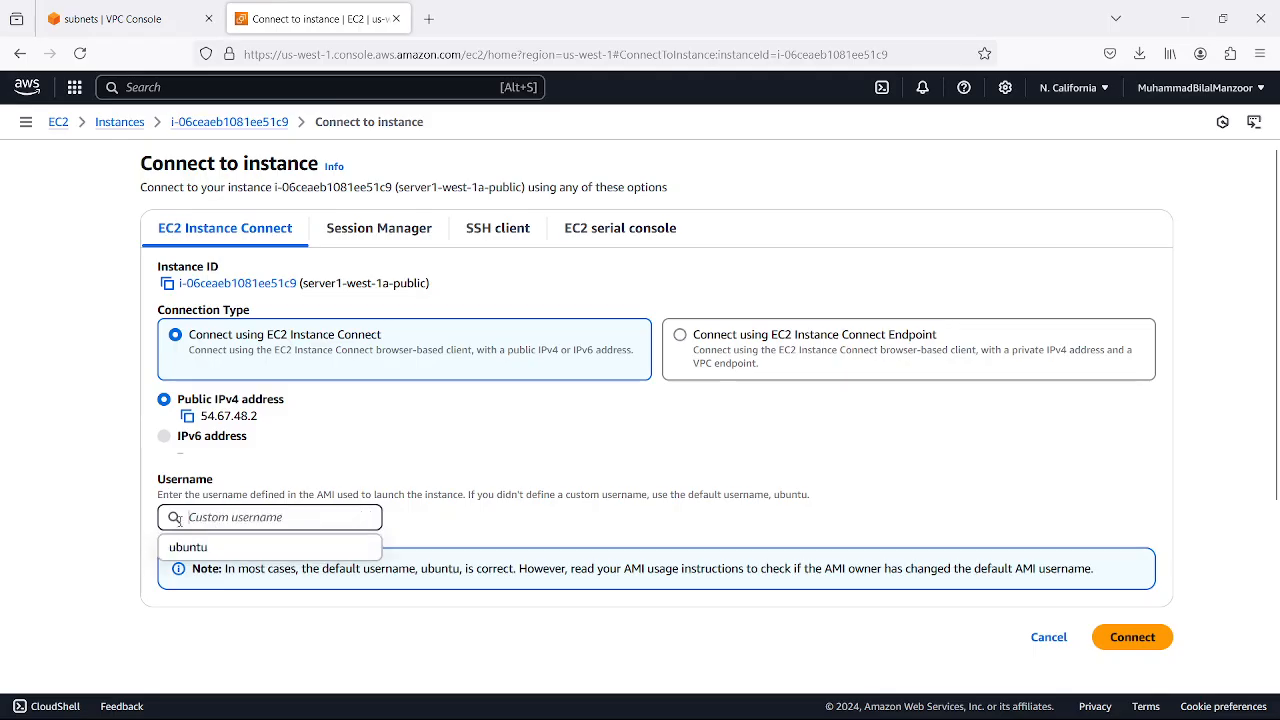
{"action": "left_click", "coordinate": [222, 547]}
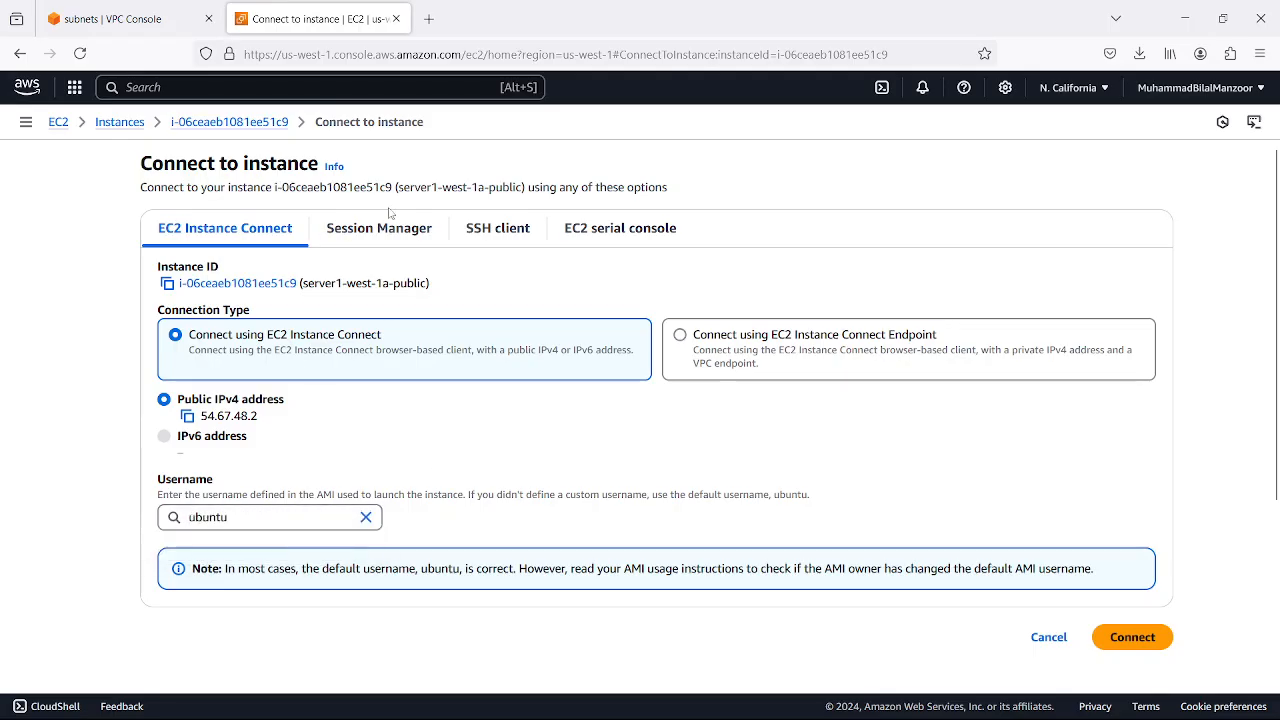
- Review the Session Manager and SSH client connection methods, and return to EC2 Instance Connect
{"action": "left_click", "coordinate": [390, 238]}
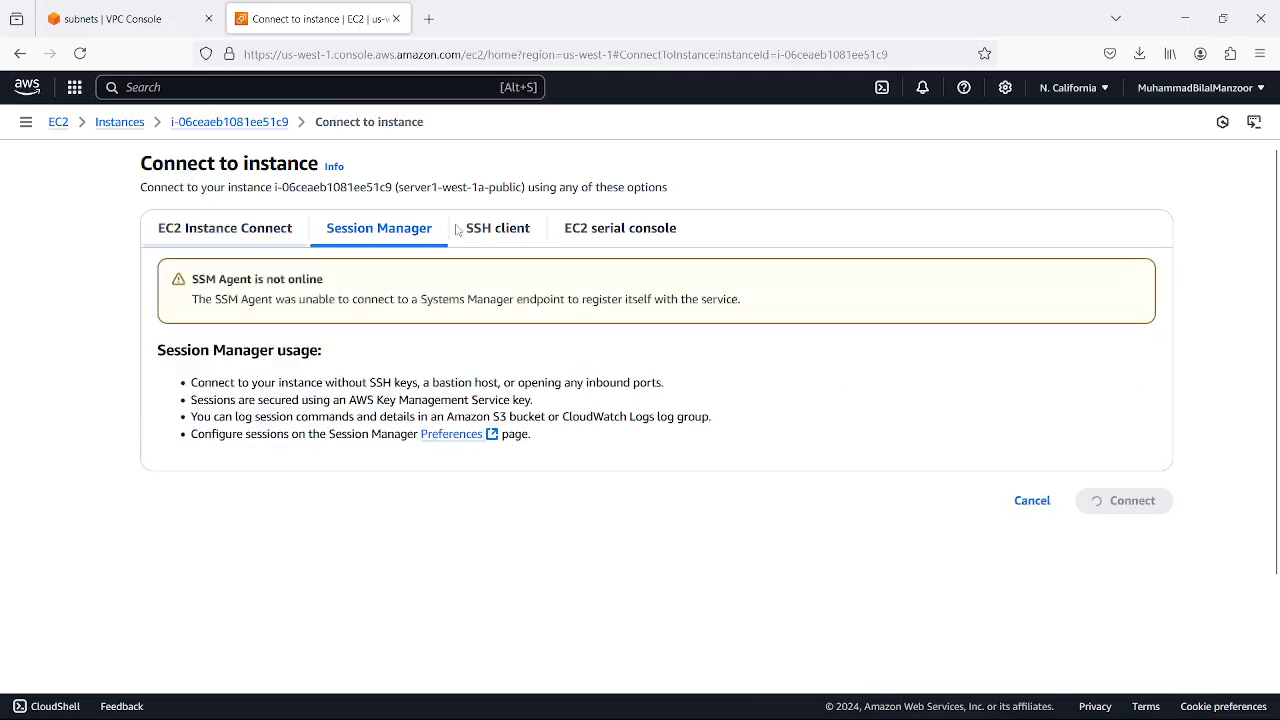
{"action": "left_click", "coordinate": [492, 229]}
{"action": "left_click", "coordinate": [250, 224]}
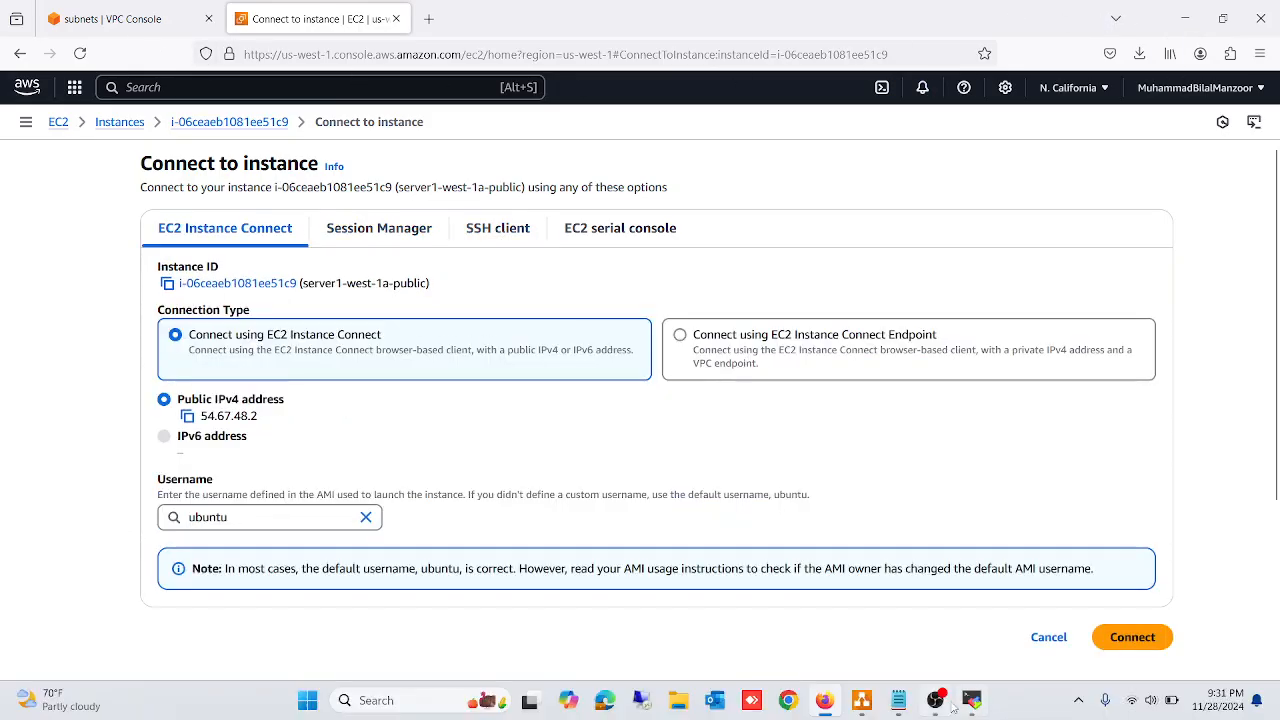
- Switch to MobaXterm, set the SSH session to use the private key vpc-key-pair.ppk from Downloads, and connect
{"action": "left_click", "coordinate": [971, 701]}
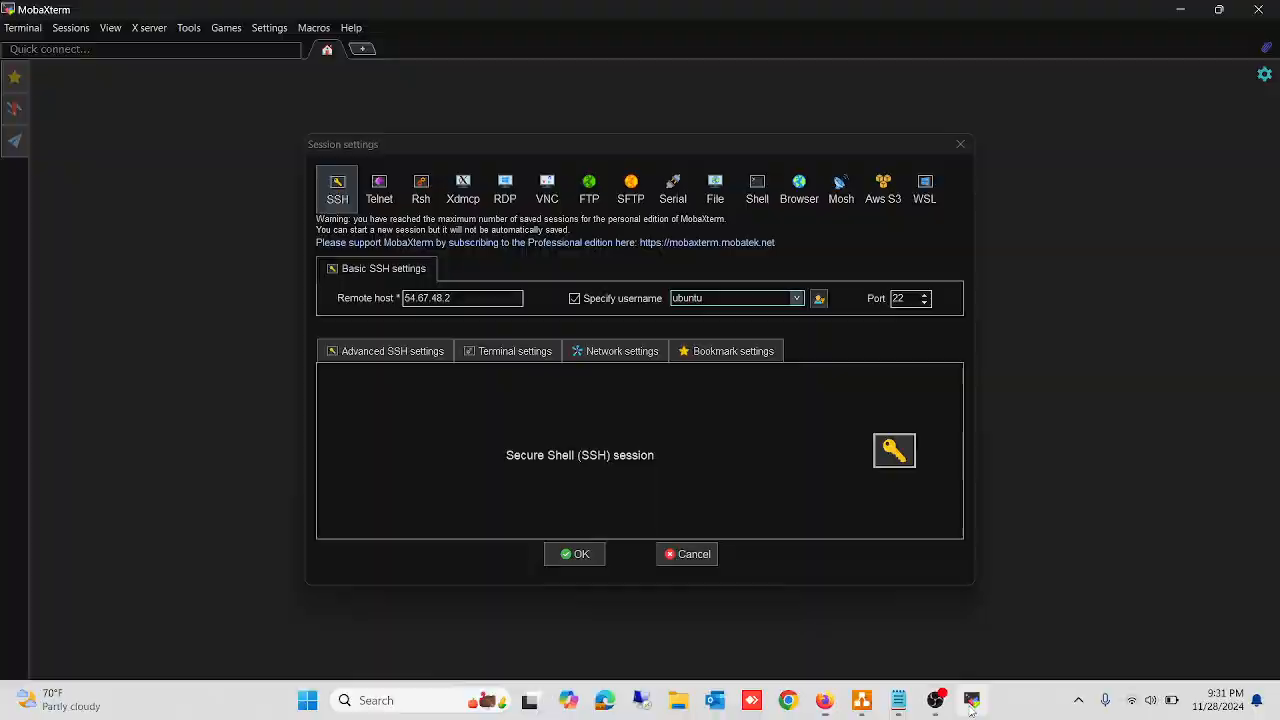
{"action": "left_click", "coordinate": [378, 359]}
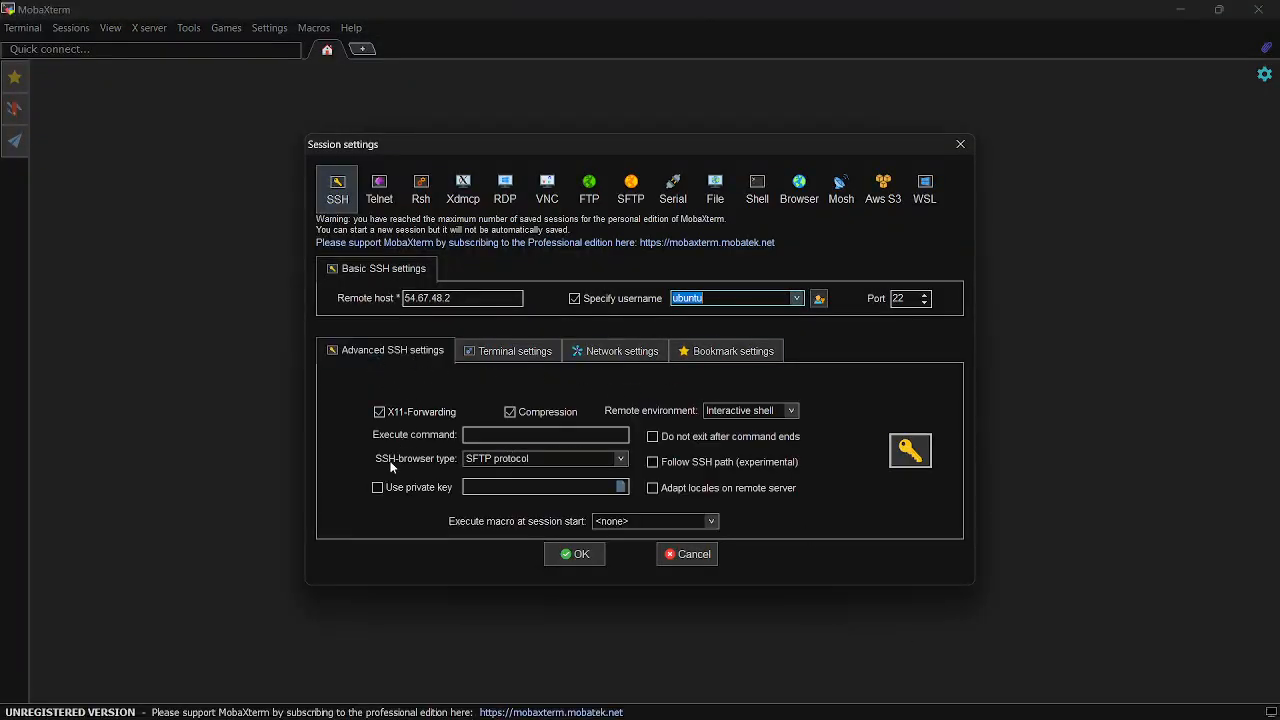
{"action": "left_click", "coordinate": [377, 488]}
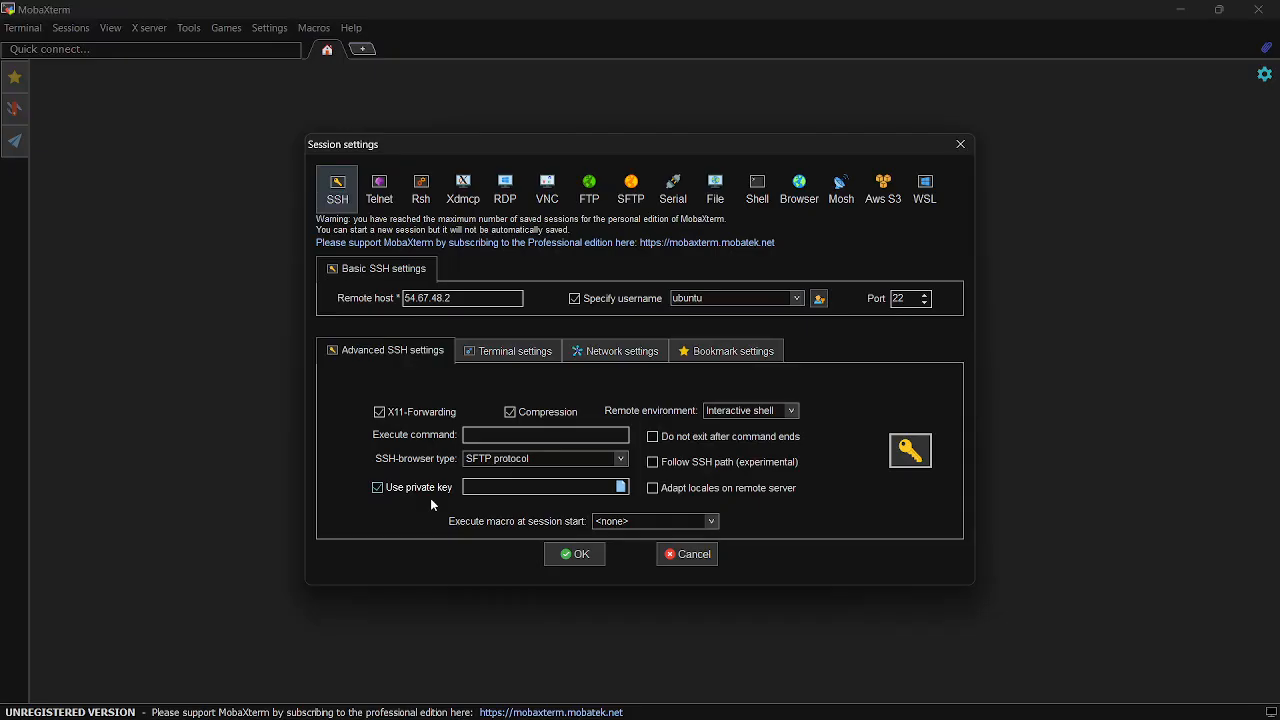
{"action": "left_click", "coordinate": [620, 487]}
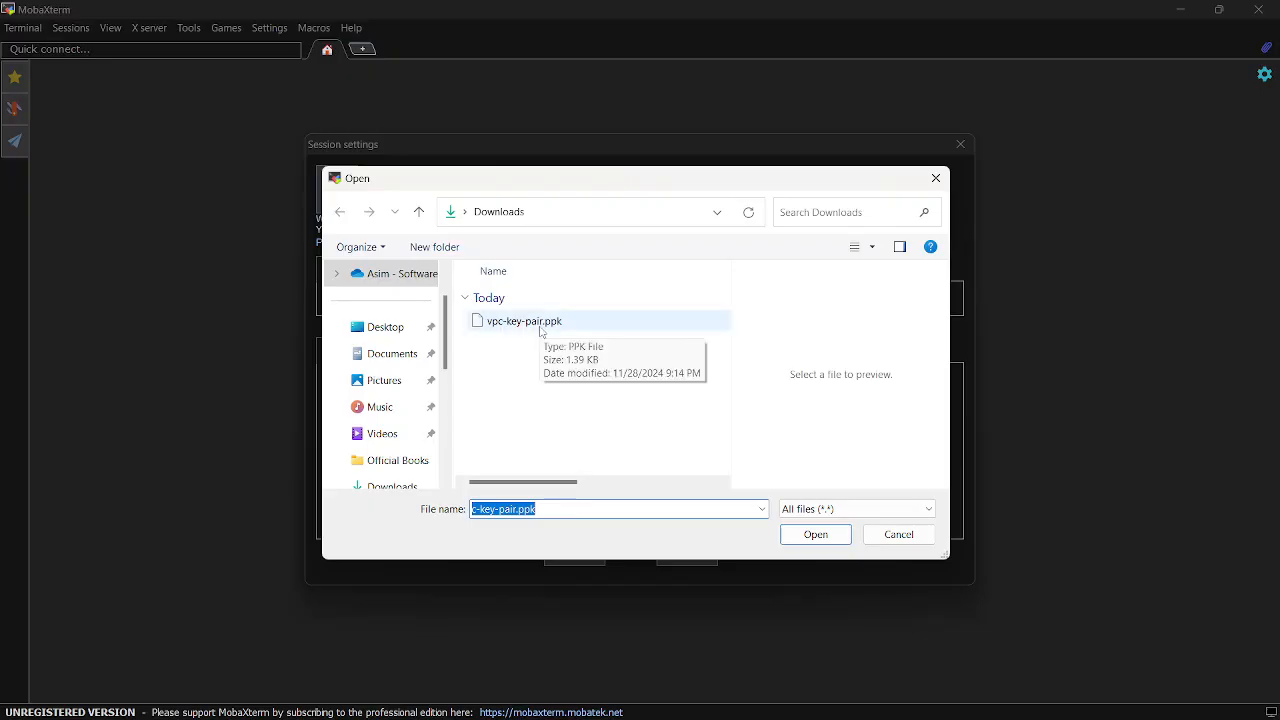
{"action": "left_click", "coordinate": [538, 323]}
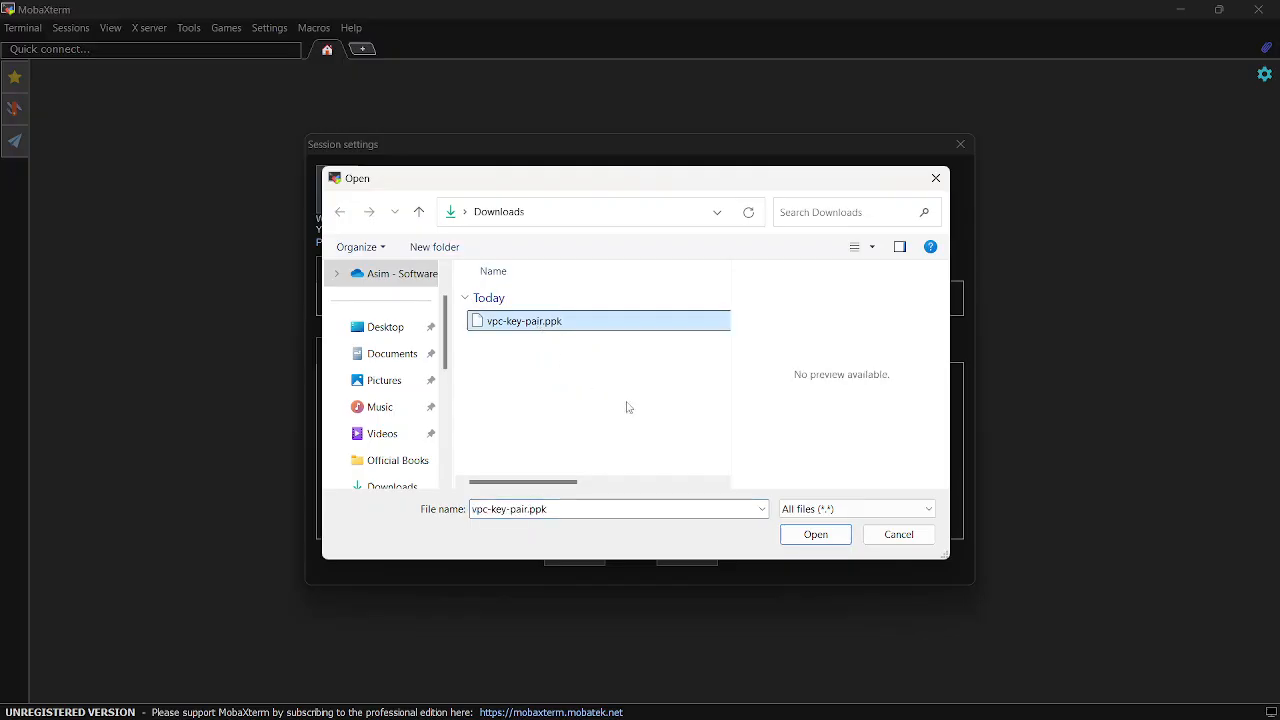
{"action": "left_click", "coordinate": [805, 533]}
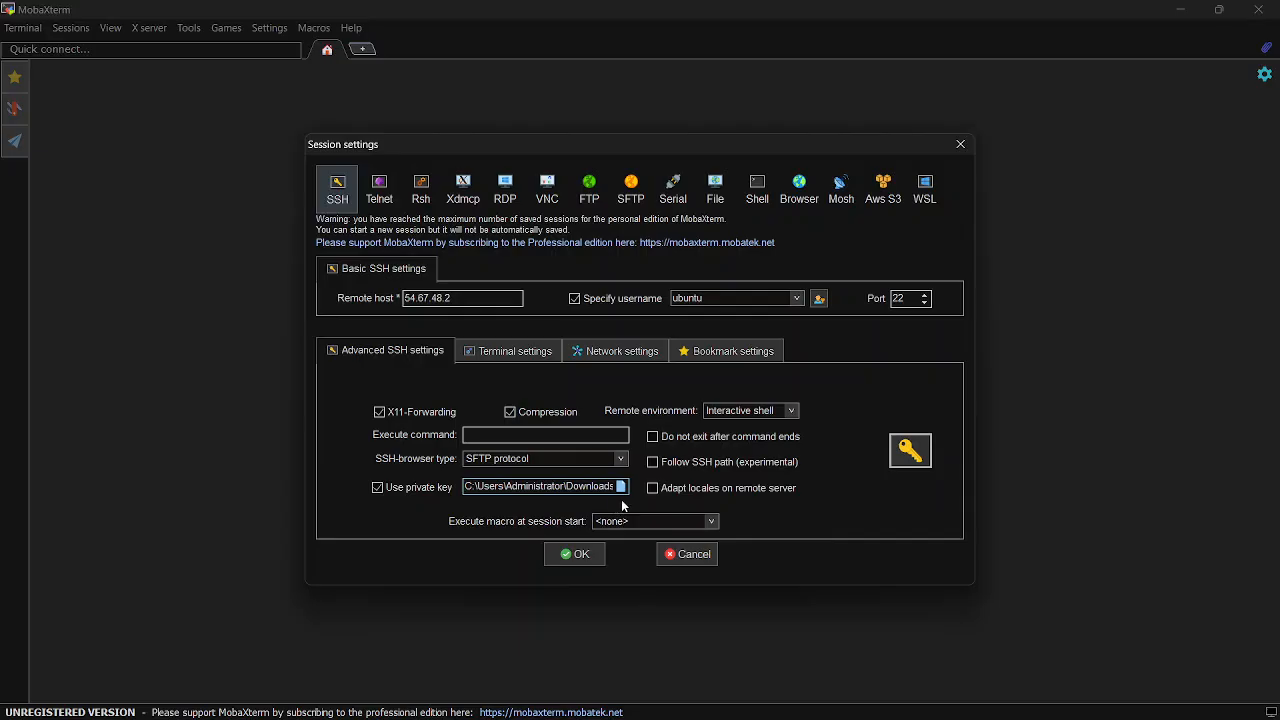
{"action": "left_click", "coordinate": [577, 556]}
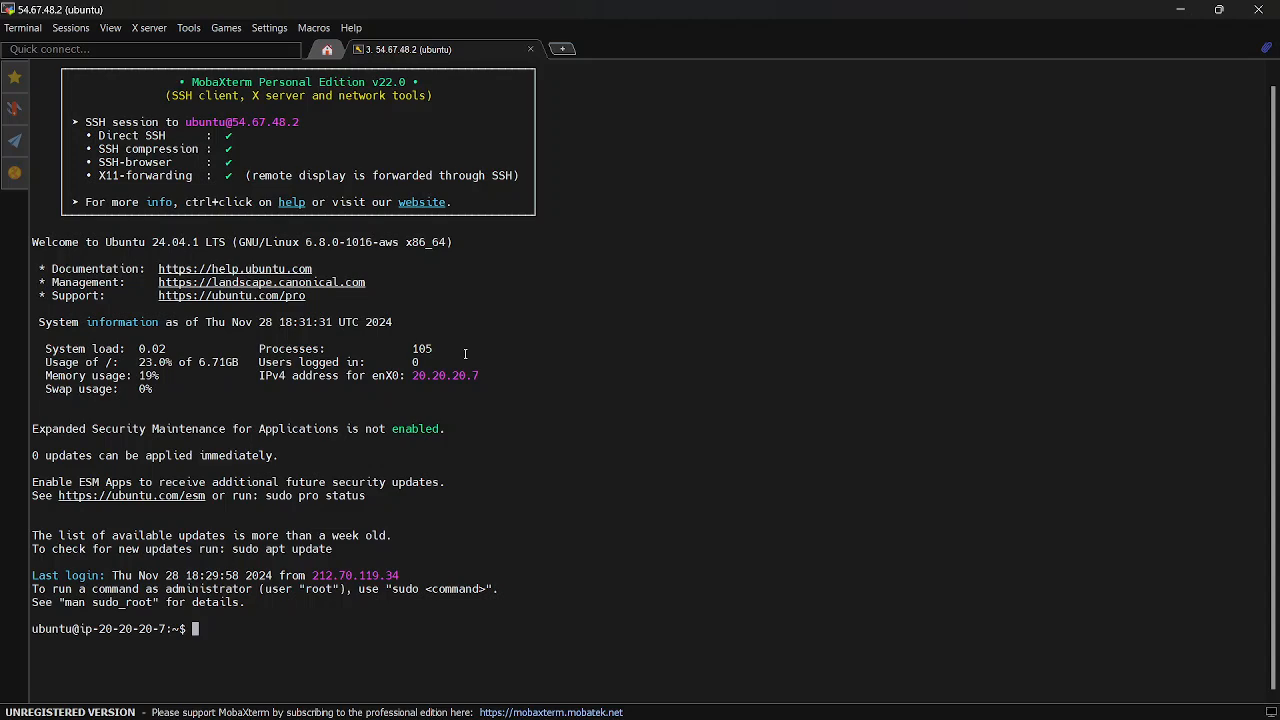
- Enlarge the terminal text, run ip a, and check the private IP address of the enX0 interface
{"action": "scroll", "coordinate": [465, 353], "scroll_direction": "up", "scroll_amount": 3}
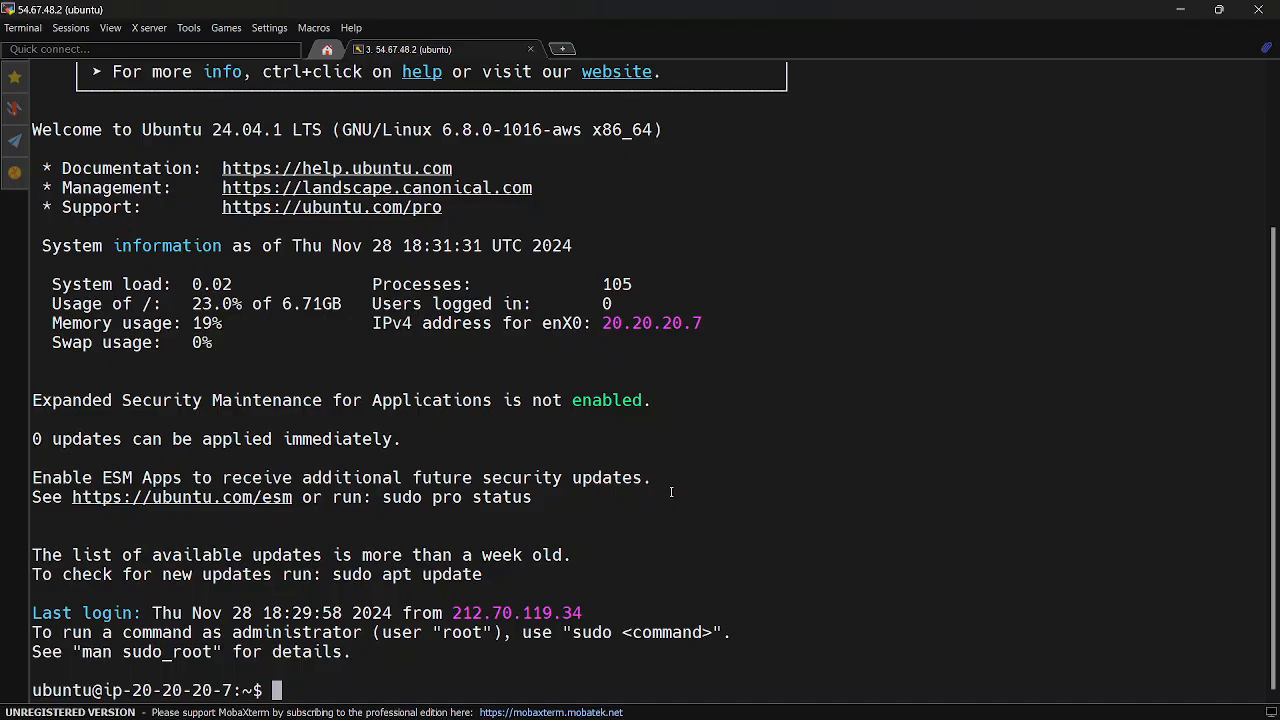
{"action": "key", "text": "Return"}
{"action": "key", "text": "Return"}
{"action": "key", "text": "Return"}
{"action": "key", "text": "Return"}
{"action": "type", "text": "ip a"}
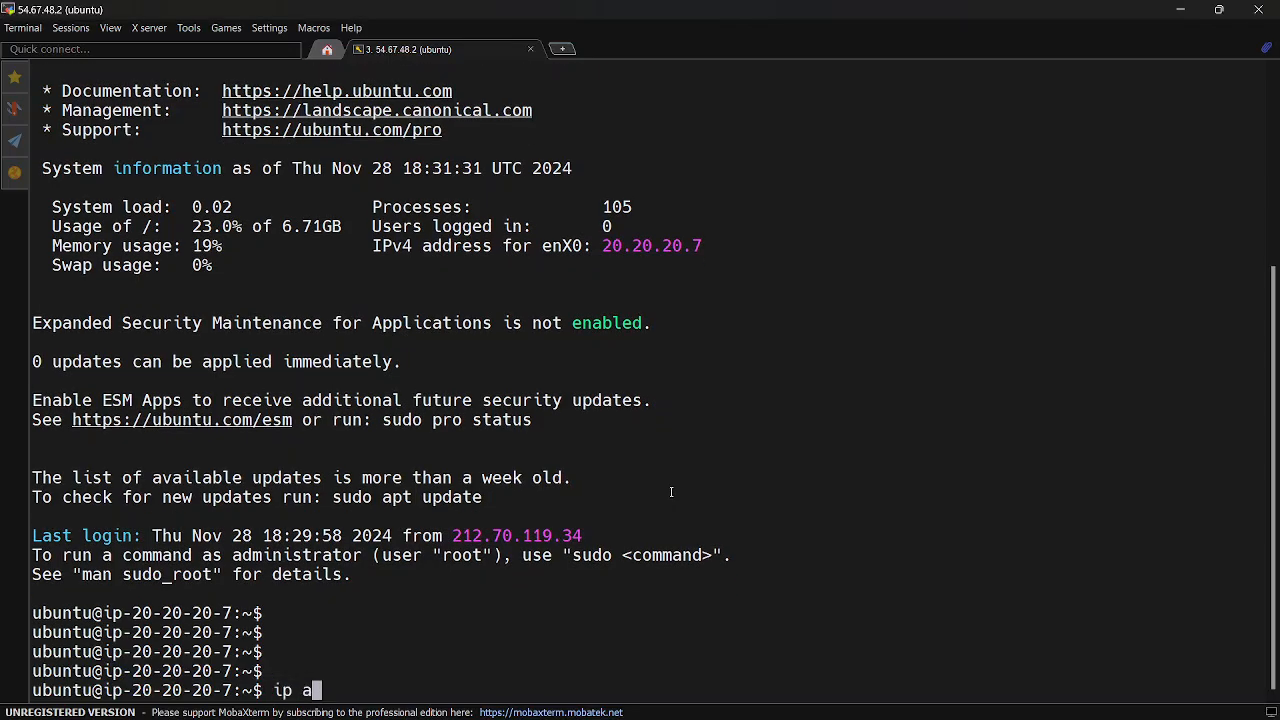
{"action": "key", "text": "Return"}
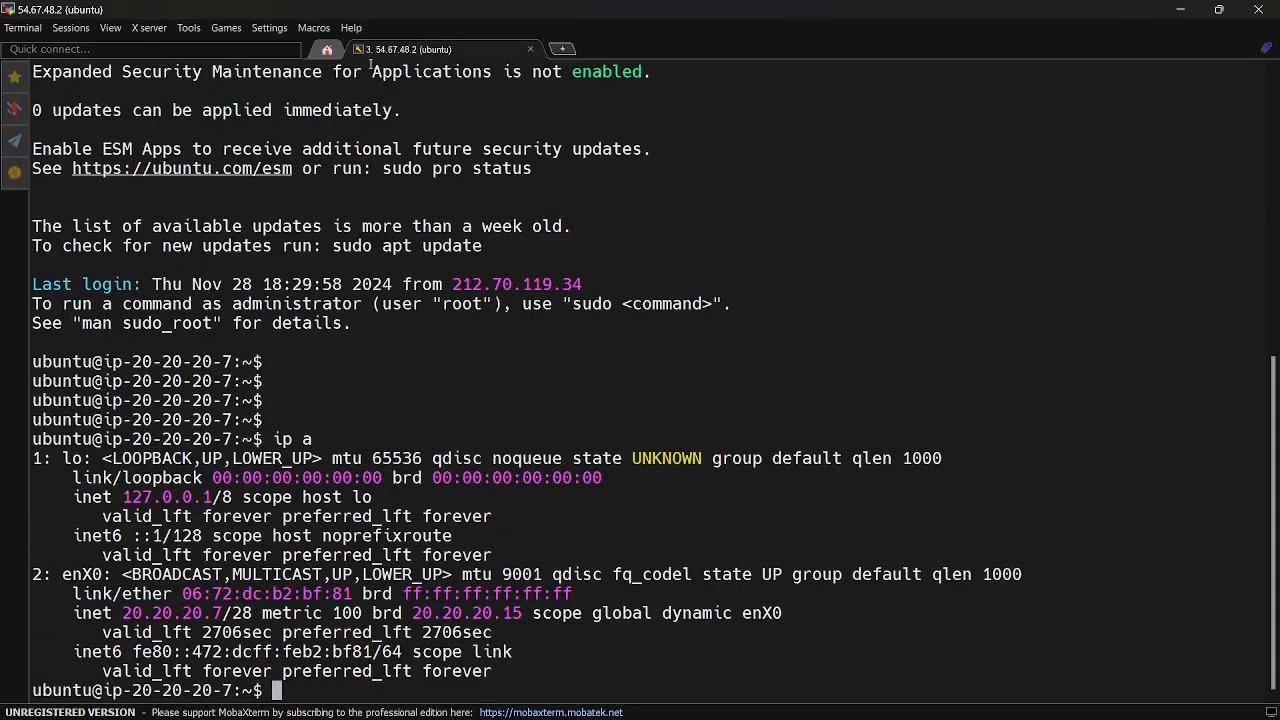
{"action": "left_click_drag", "start_coordinate": [123, 613], "coordinate": [219, 613]}
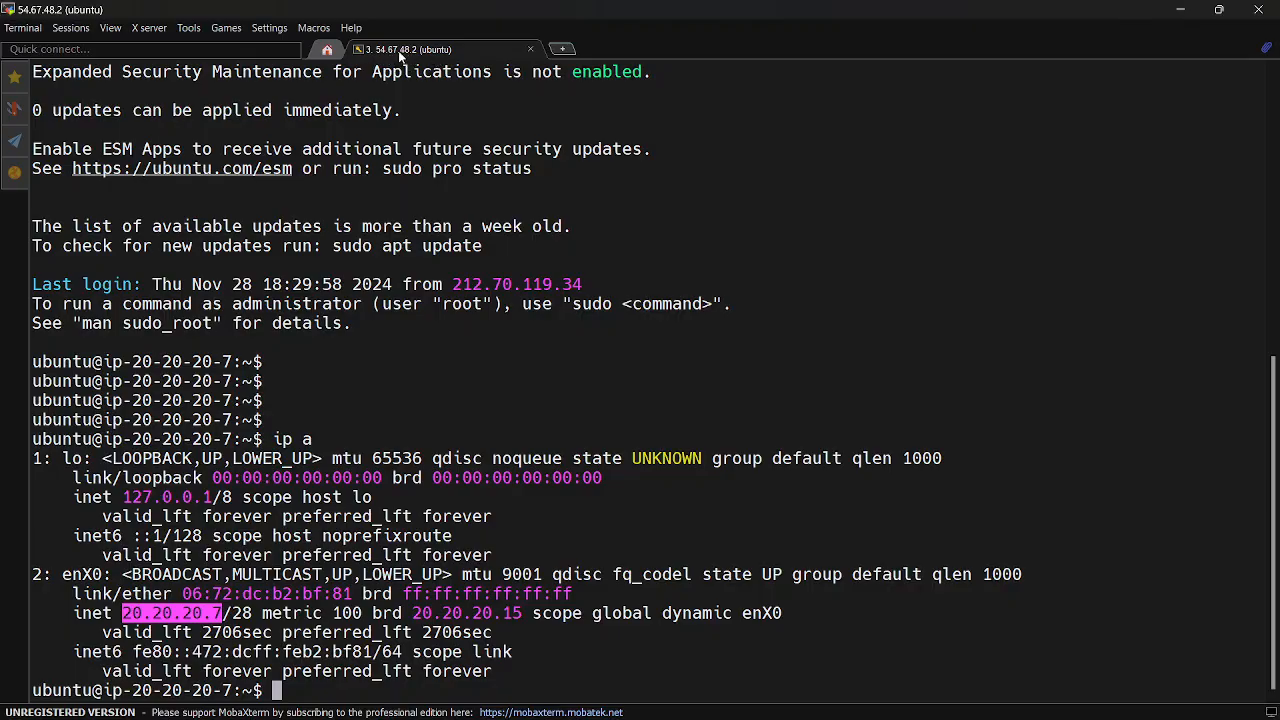
{"action": "left_click", "coordinate": [254, 605]}
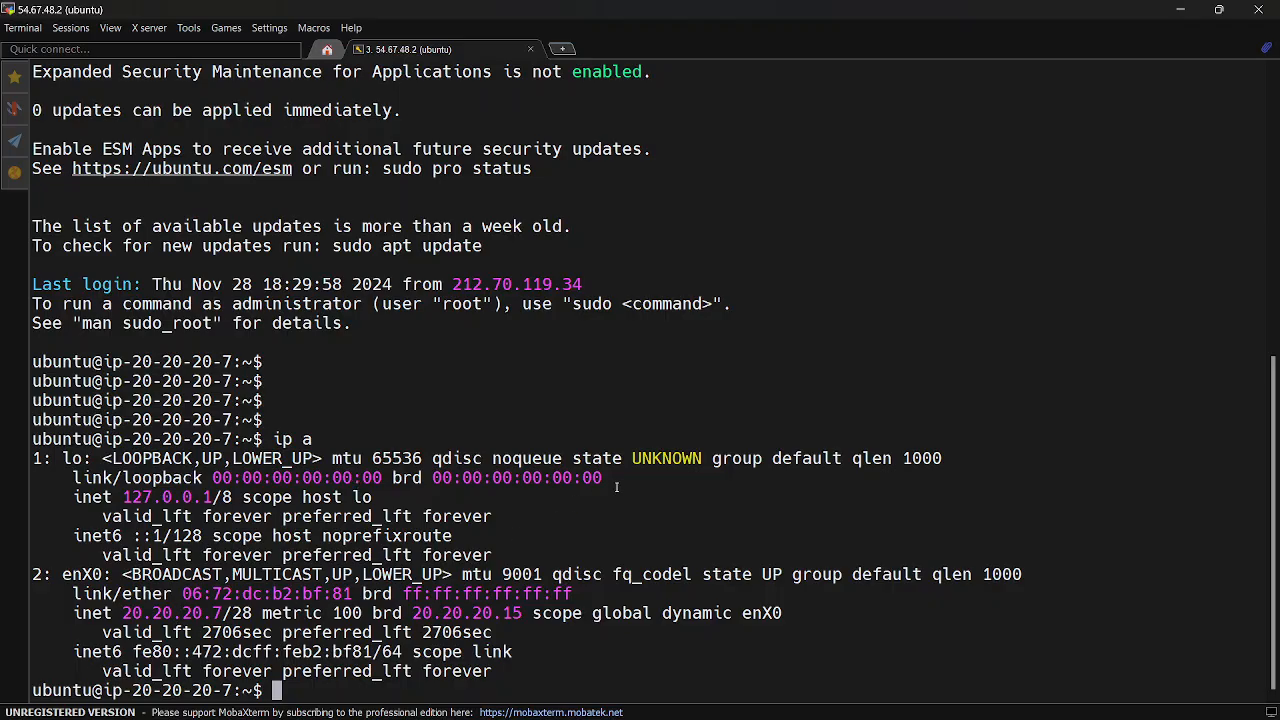
- Test the instance's internet access by pinging yahoo.com, and stop the ping after a few replies
{"action": "key", "text": "Return"}
{"action": "key", "text": "Return"}
{"action": "key", "text": "Return"}
{"action": "key", "text": "Return"}
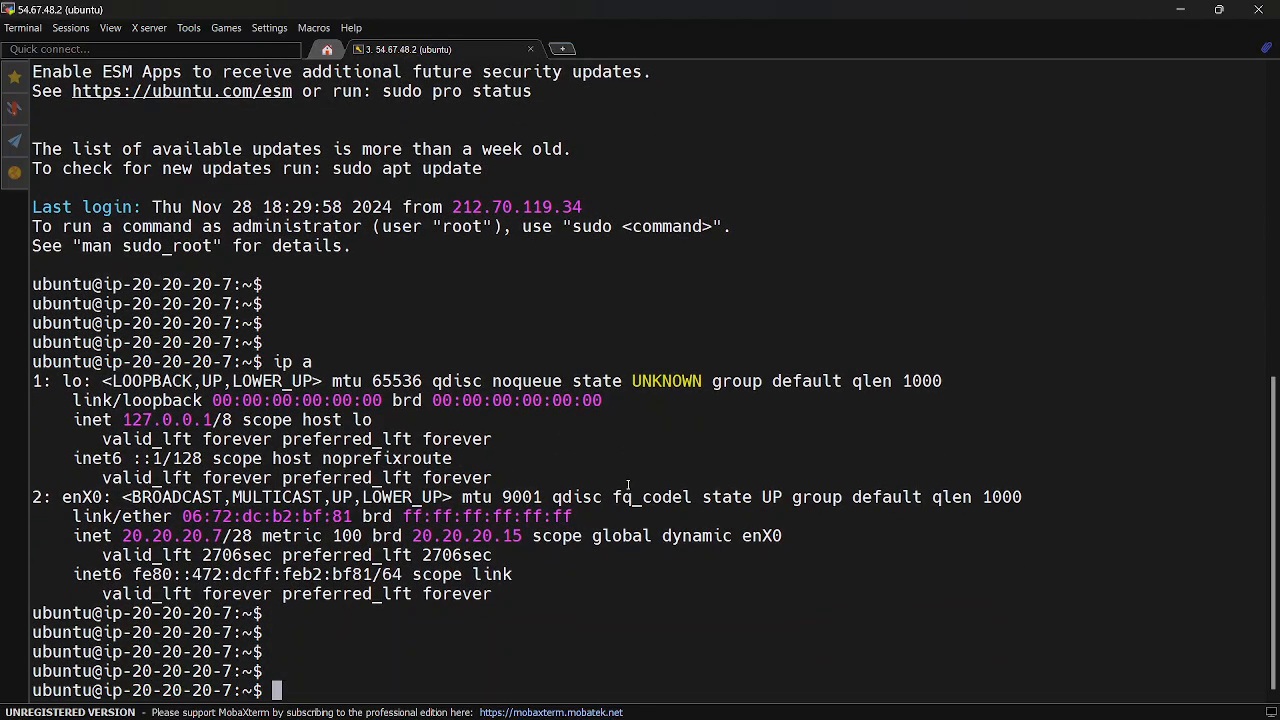
{"action": "type", "text": "ping yahoo.com"}
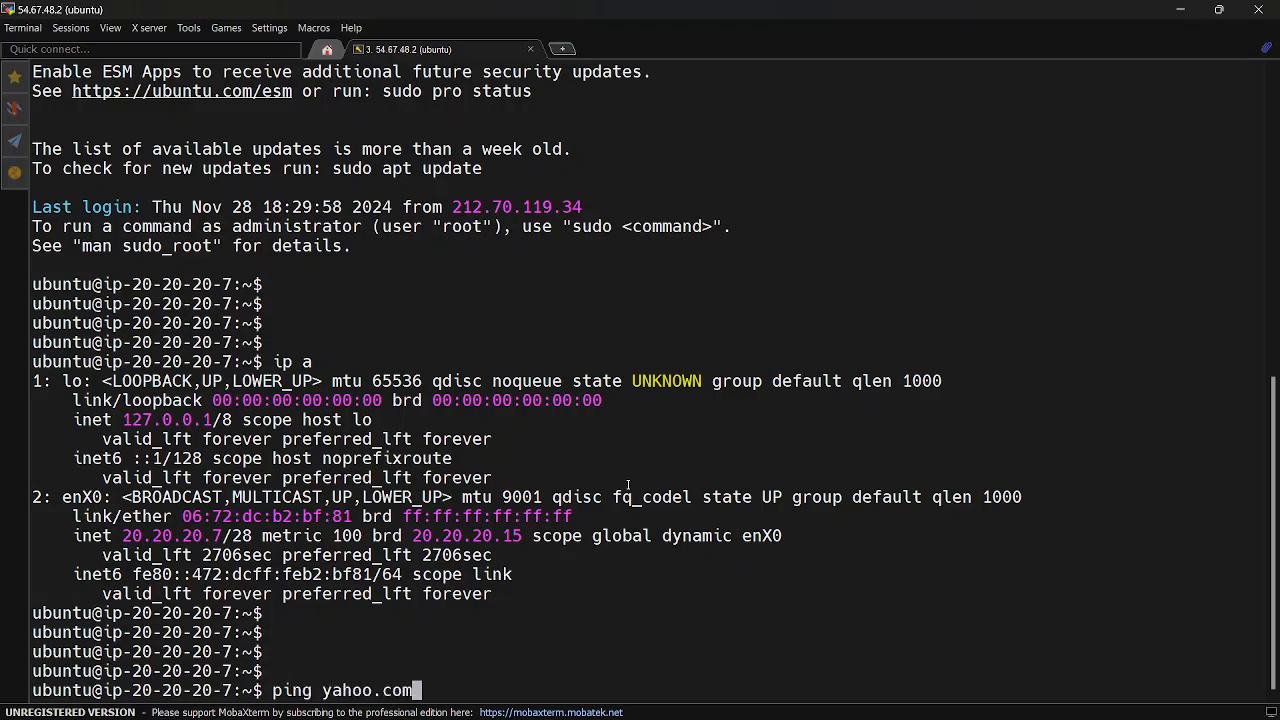
{"action": "key", "text": "Return"}
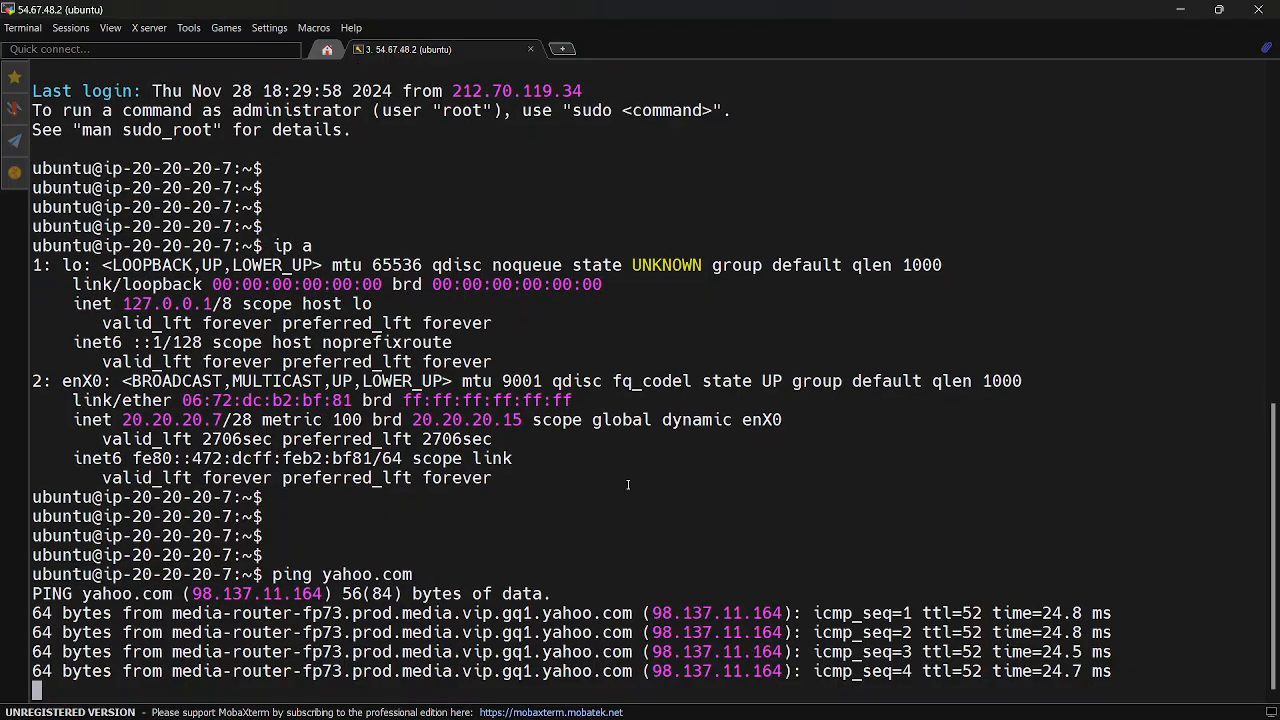
{"action": "key", "text": "ctrl+c"}
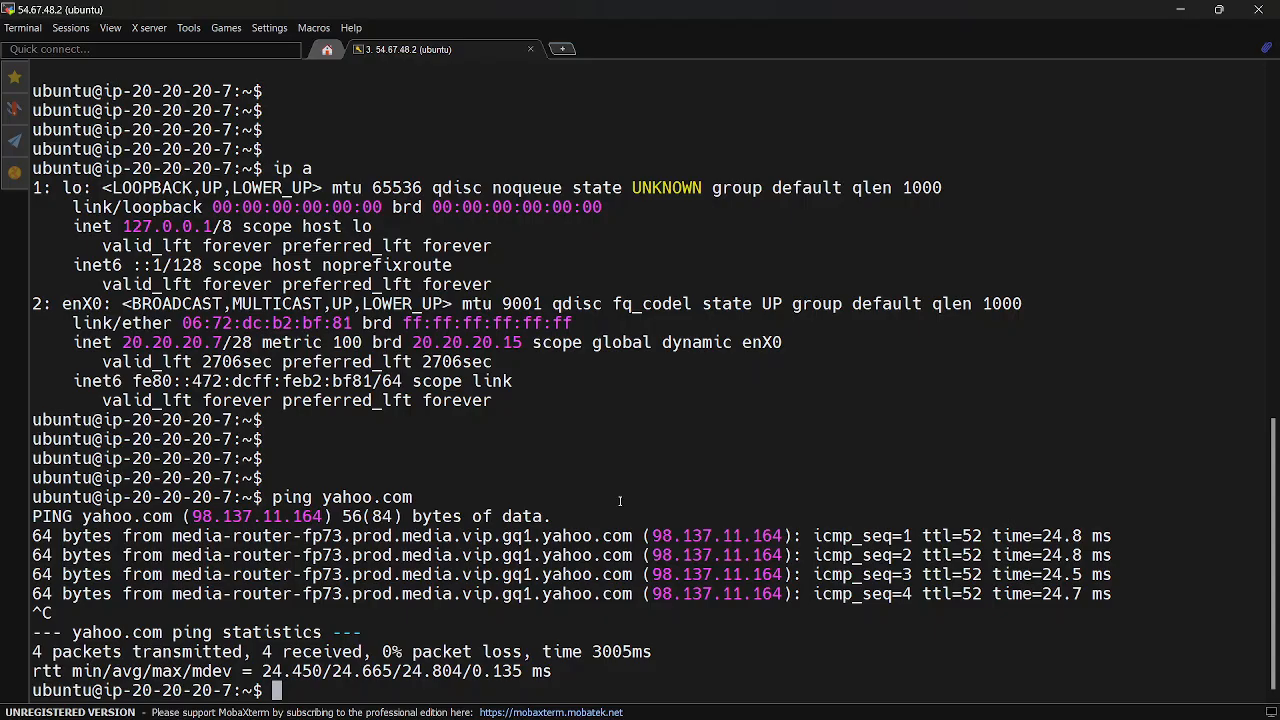
- Switch to a root login shell with sudo su -
{"action": "type", "text": "sudo su -"}
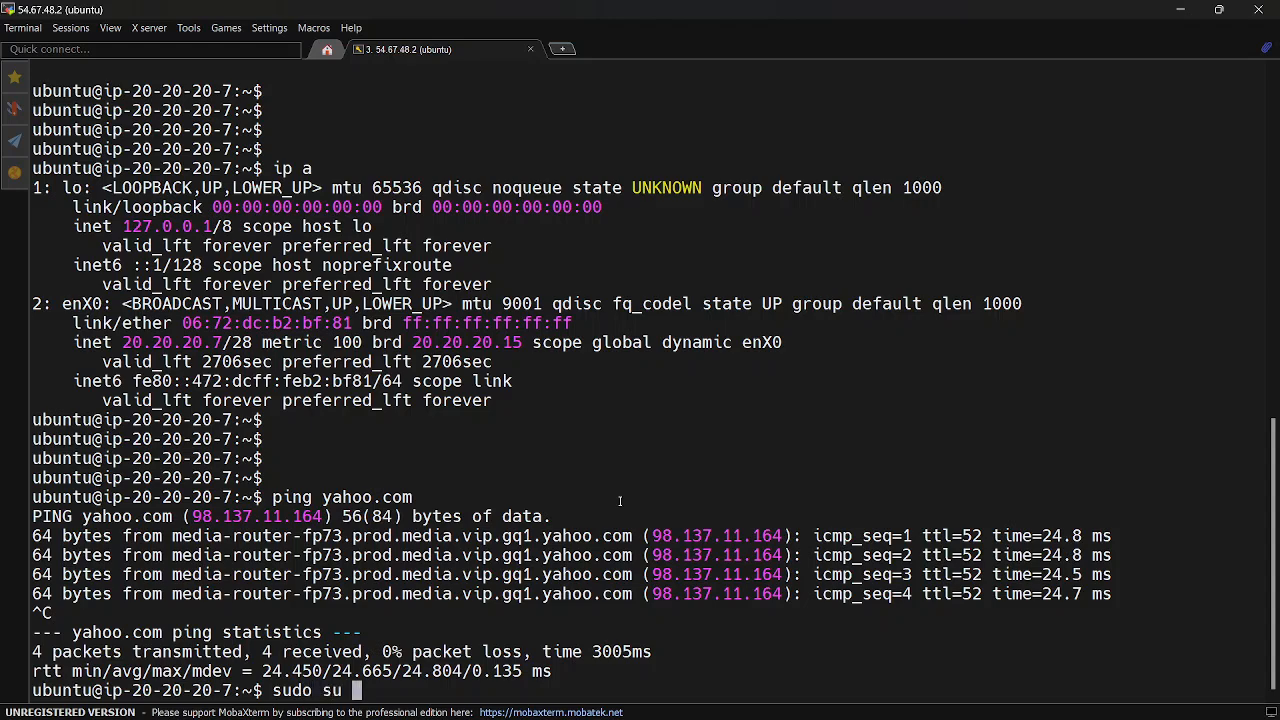
{"action": "key", "text": "Return"}
{"action": "key", "text": "Return"}
{"action": "key", "text": "Return"}
{"action": "key", "text": "Return"}
{"action": "key", "text": "Return"}
{"action": "key", "text": "Return"}
{"action": "key", "text": "Return"}
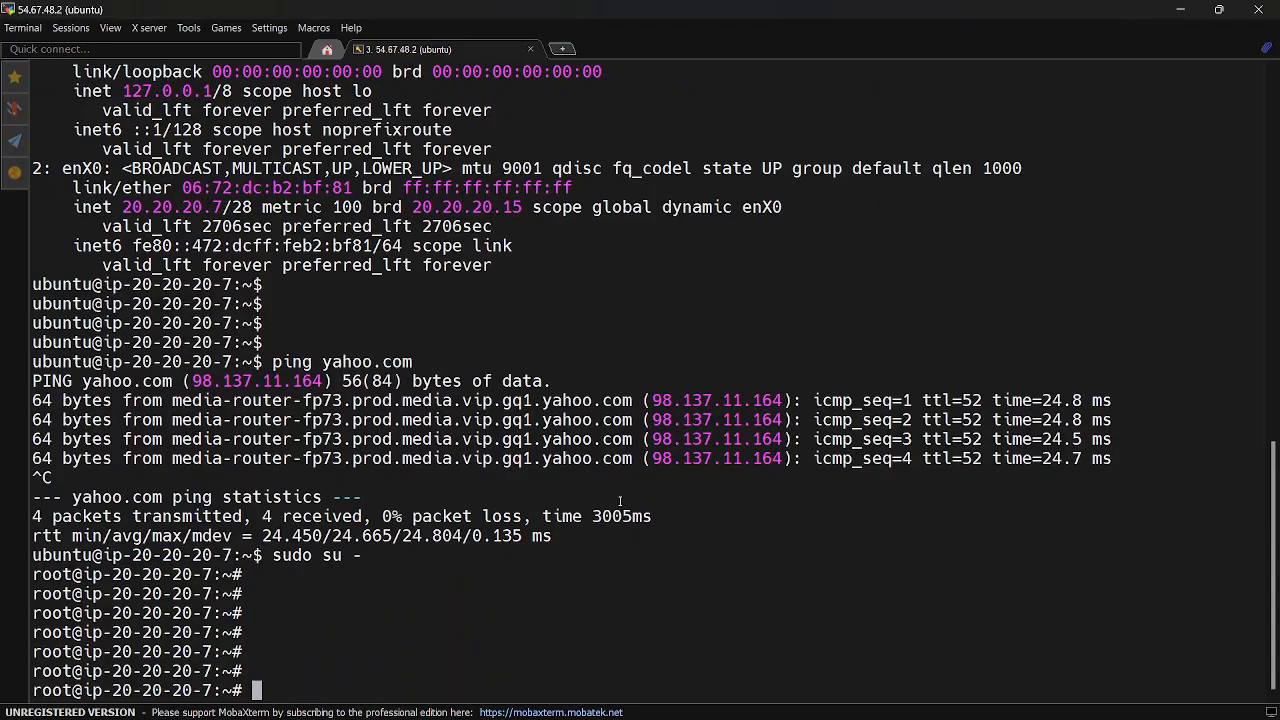
- Update the apt package lists and install nginx with the -y option
{"action": "type", "text": "apt update"}
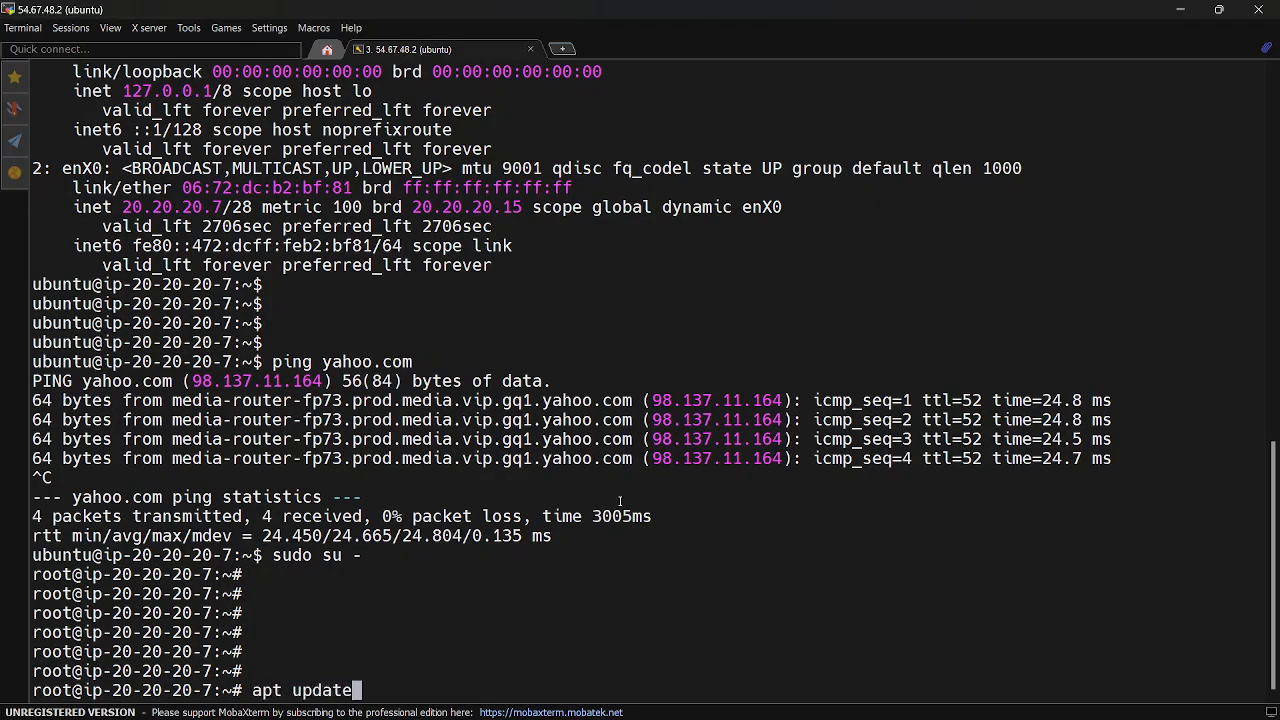
{"action": "key", "text": "Return"}
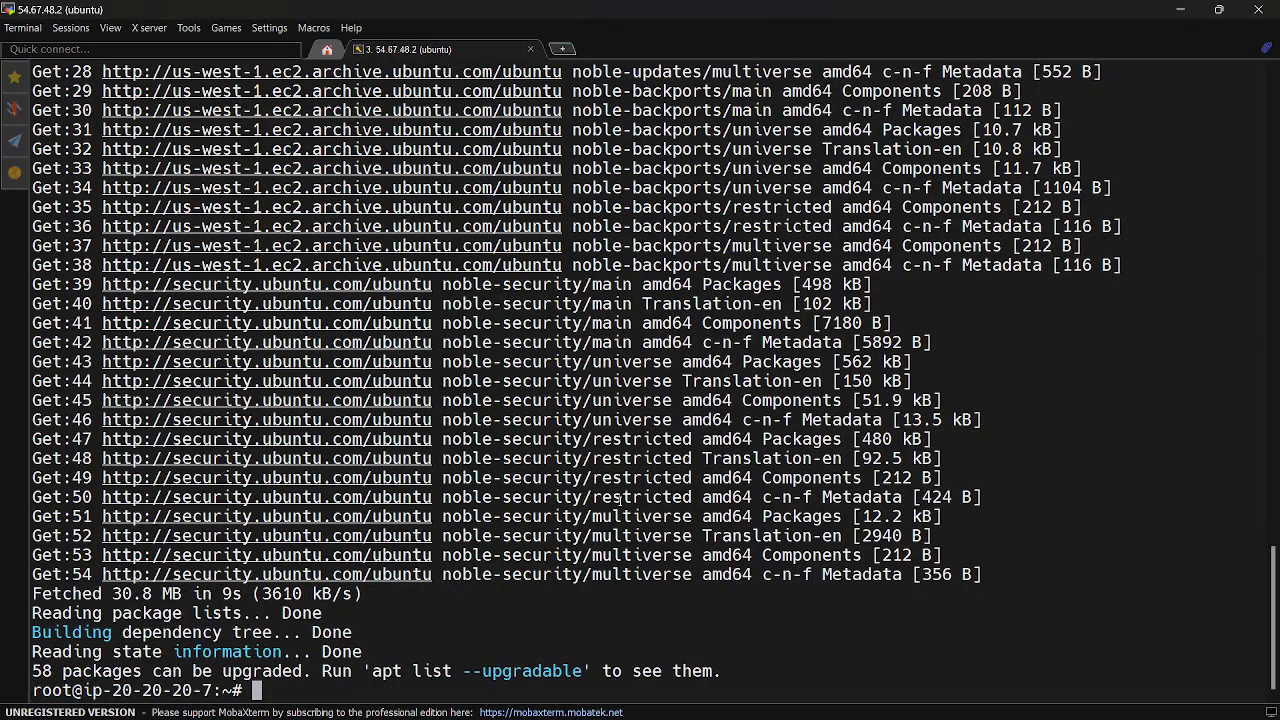
{"action": "type", "text": "apt instal"}
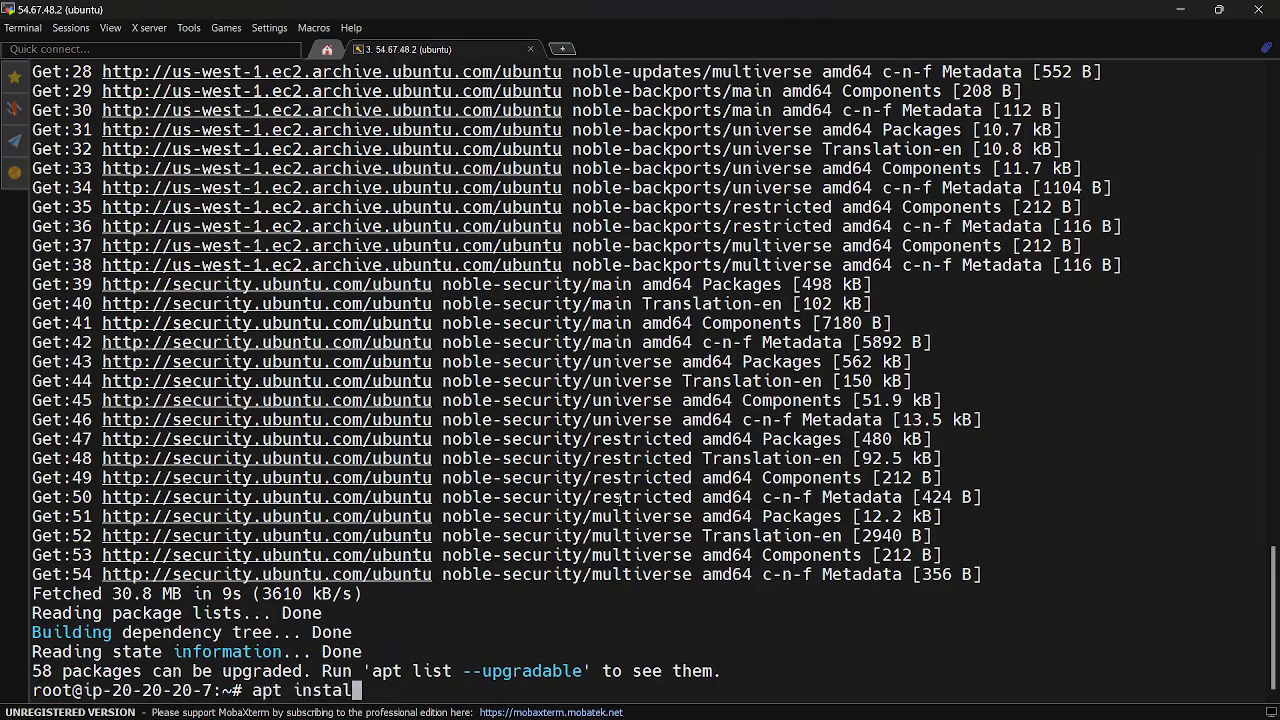
{"action": "type", "text": "l ngn"}
{"action": "key", "text": "BackSpace"}
{"action": "type", "text": "inx "}
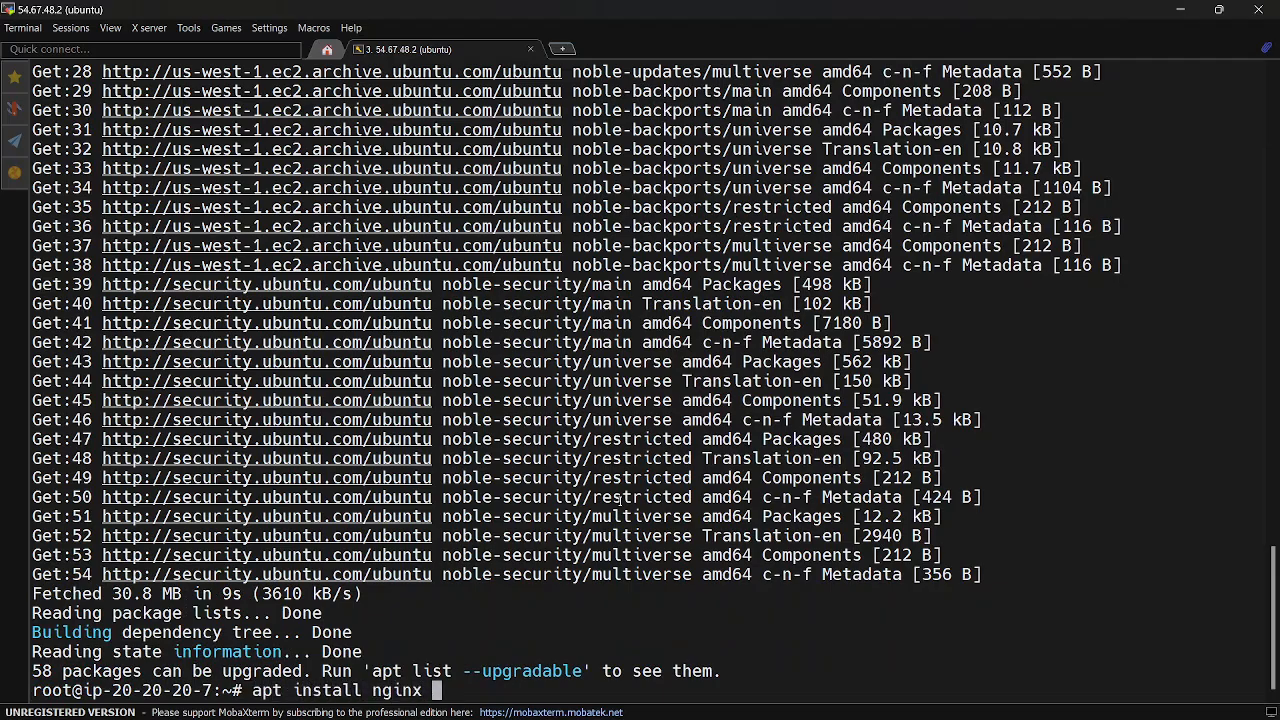
{"action": "type", "text": "-y"}
{"action": "key", "text": "Return"}
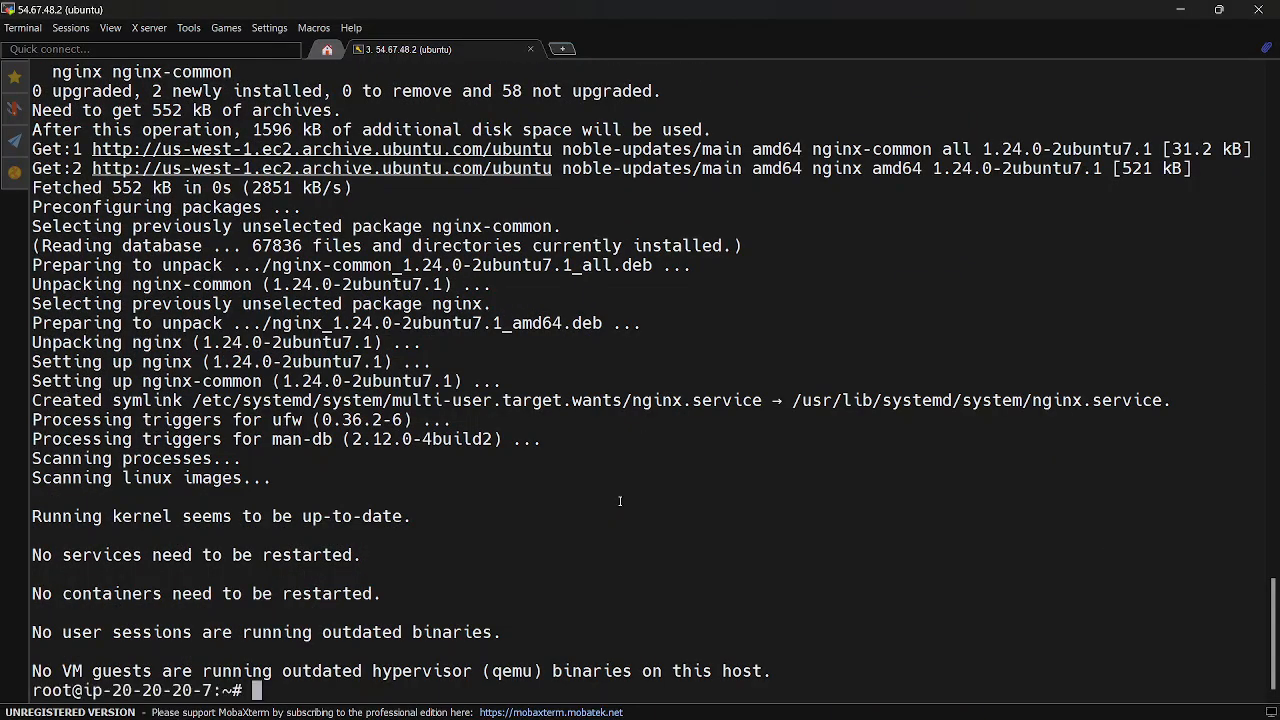
- Start the nginx service with systemctl, correcting the misspelled service name to nginx
{"action": "key", "text": "Return"}
{"action": "key", "text": "Return"}
{"action": "key", "text": "Return"}
{"action": "type", "text": "systemc"}
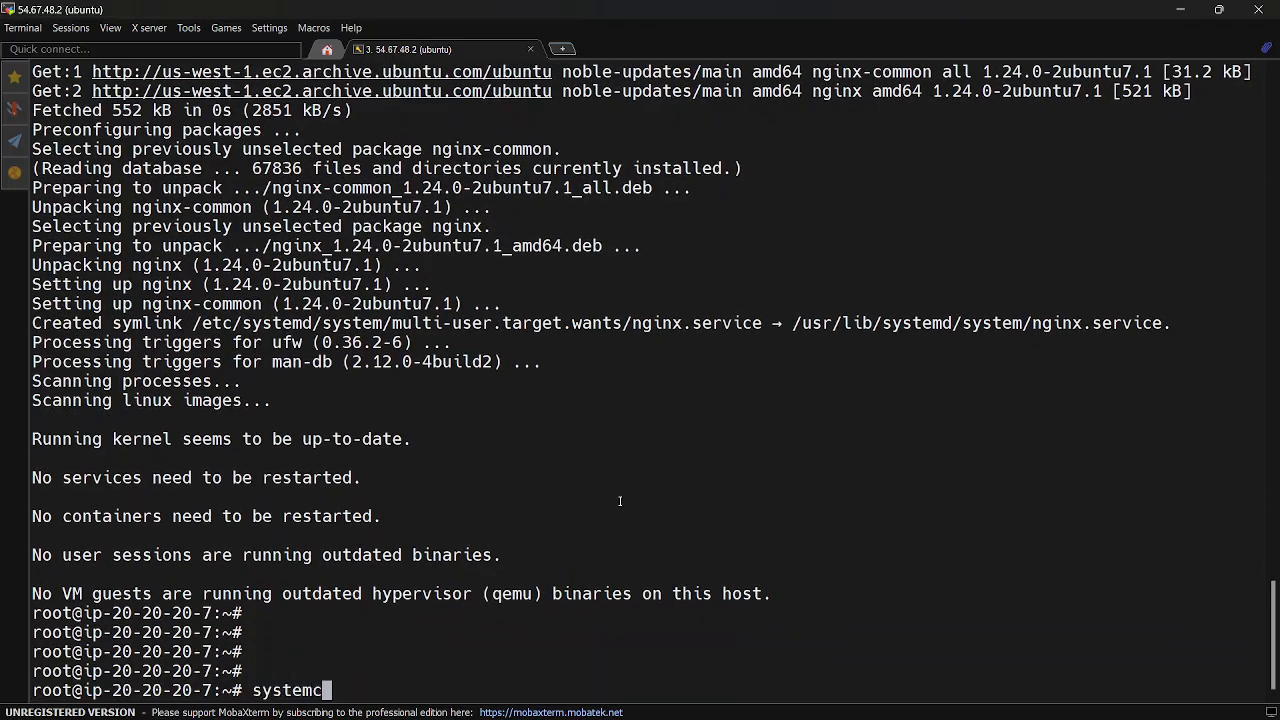
{"action": "type", "text": "tl start ngo"}
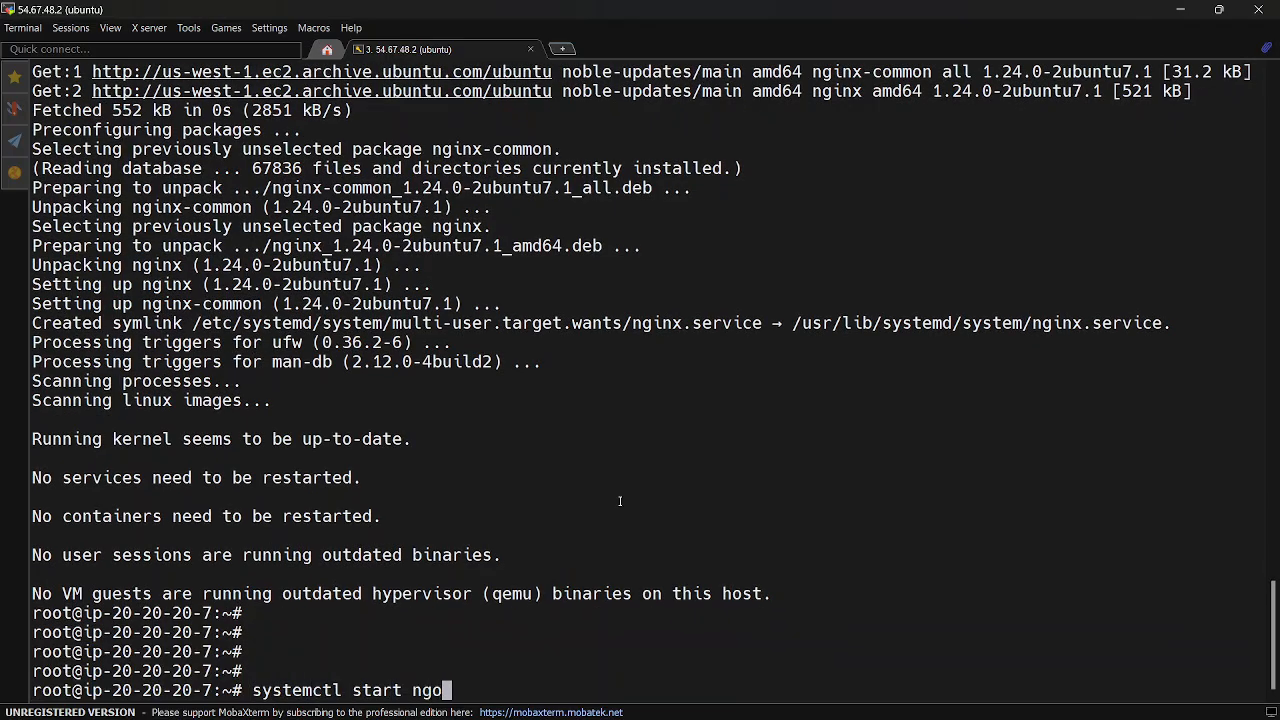
{"action": "type", "text": "nx"}
{"action": "key", "text": "Return"}
{"action": "key", "text": "Up"}
{"action": "key", "text": "Left"}
{"action": "key", "text": "Left"}
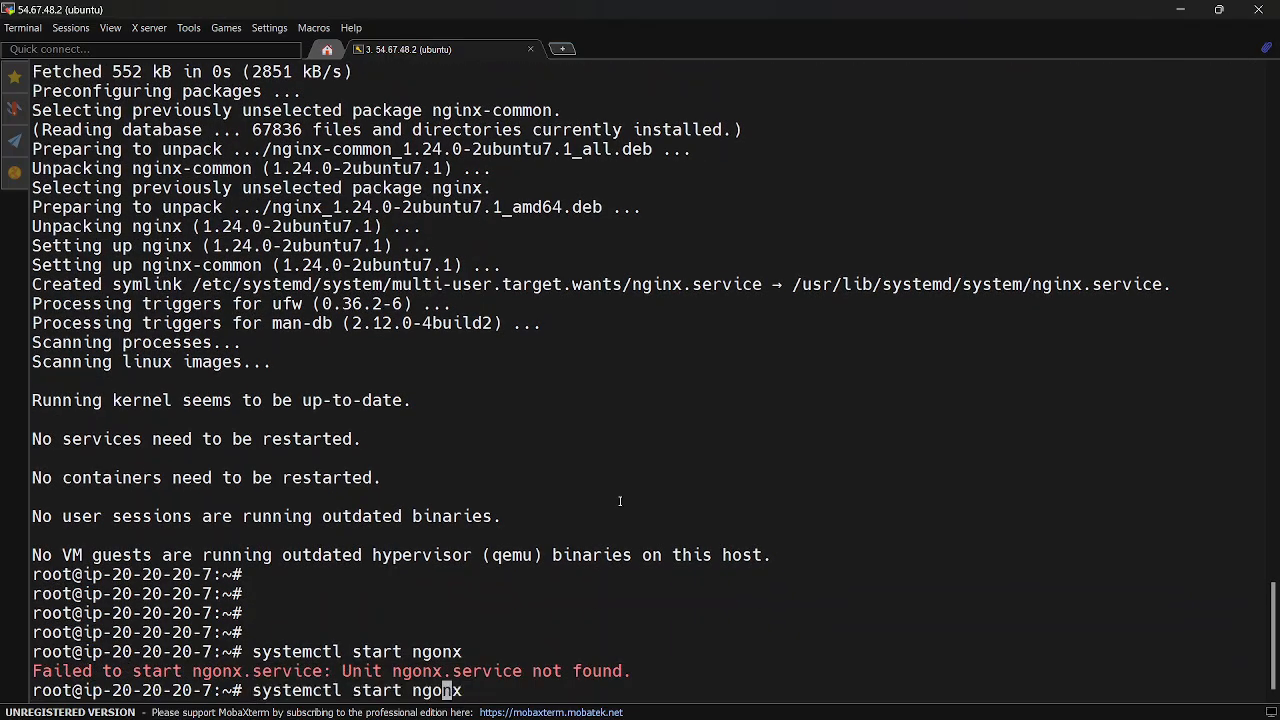
{"action": "key", "text": "BackSpace"}
{"action": "type", "text": "i"}
{"action": "key", "text": "Return"}
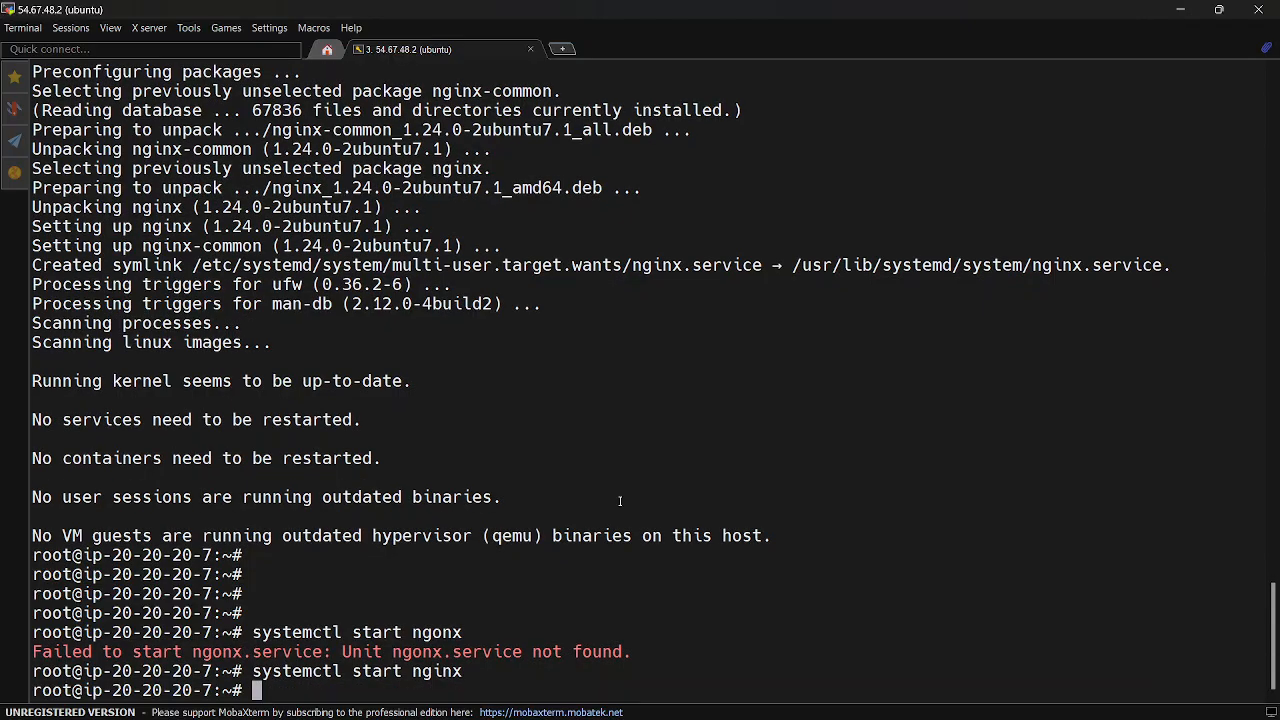
{"action": "key", "text": "Return"}
{"action": "key", "text": "Return"}
{"action": "key", "text": "Return"}
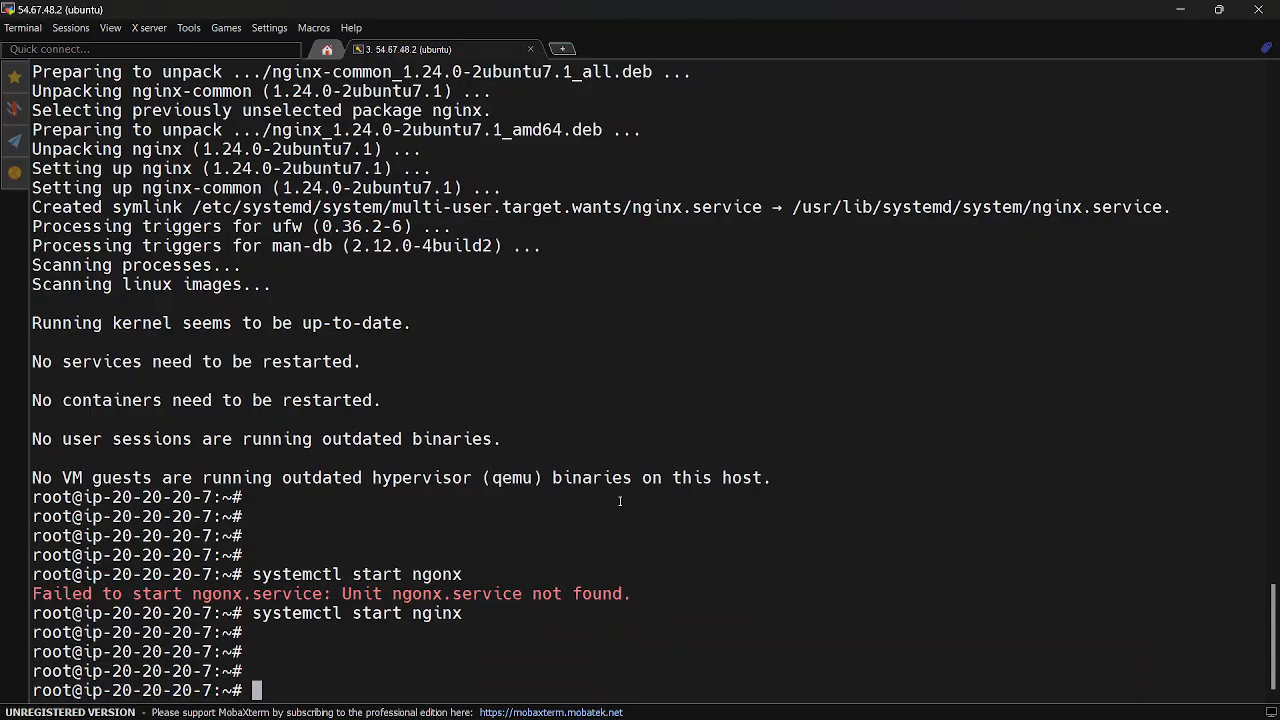
{"action": "type", "text": "netst"}
{"action": "key", "text": "BackSpace"}
{"action": "key", "text": "BackSpace"}
{"action": "key", "text": "BackSpace"}
{"action": "key", "text": "BackSpace"}
{"action": "key", "text": "BackSpace"}
- Install the net-tools package through apt with the -y option
{"action": "type", "text": "apt install"}
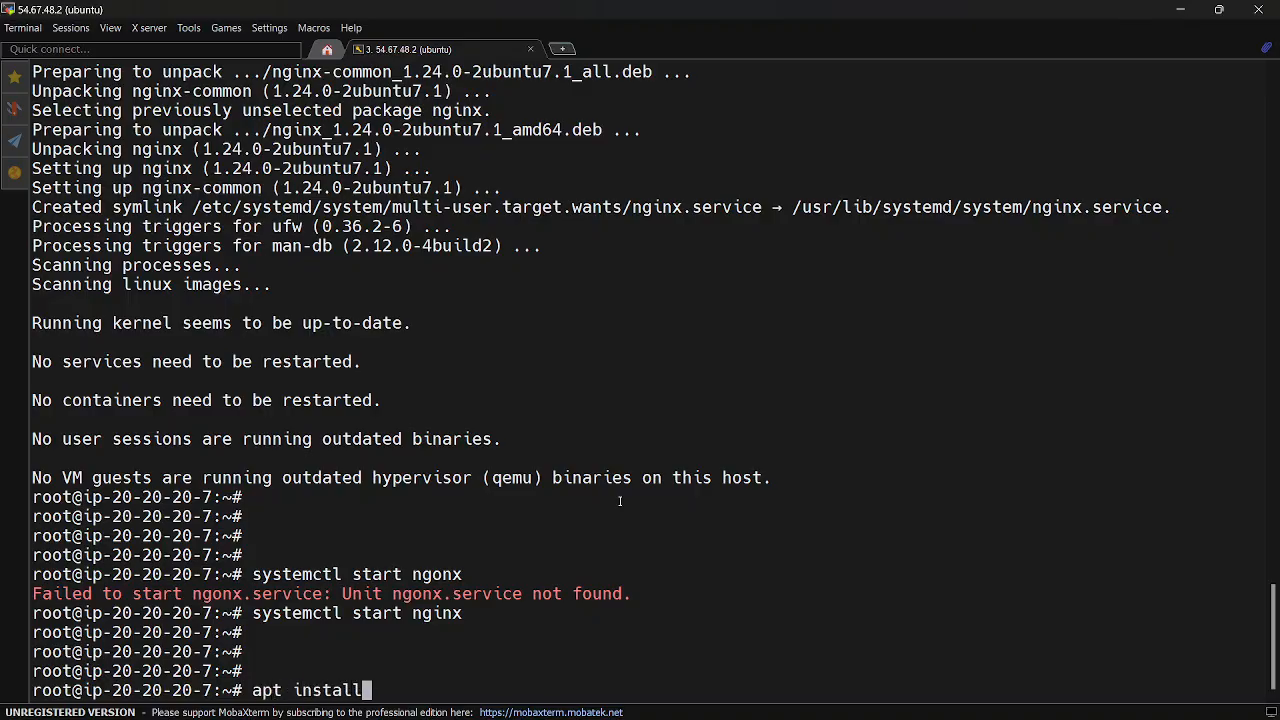
{"action": "type", "text": " net-tool"}
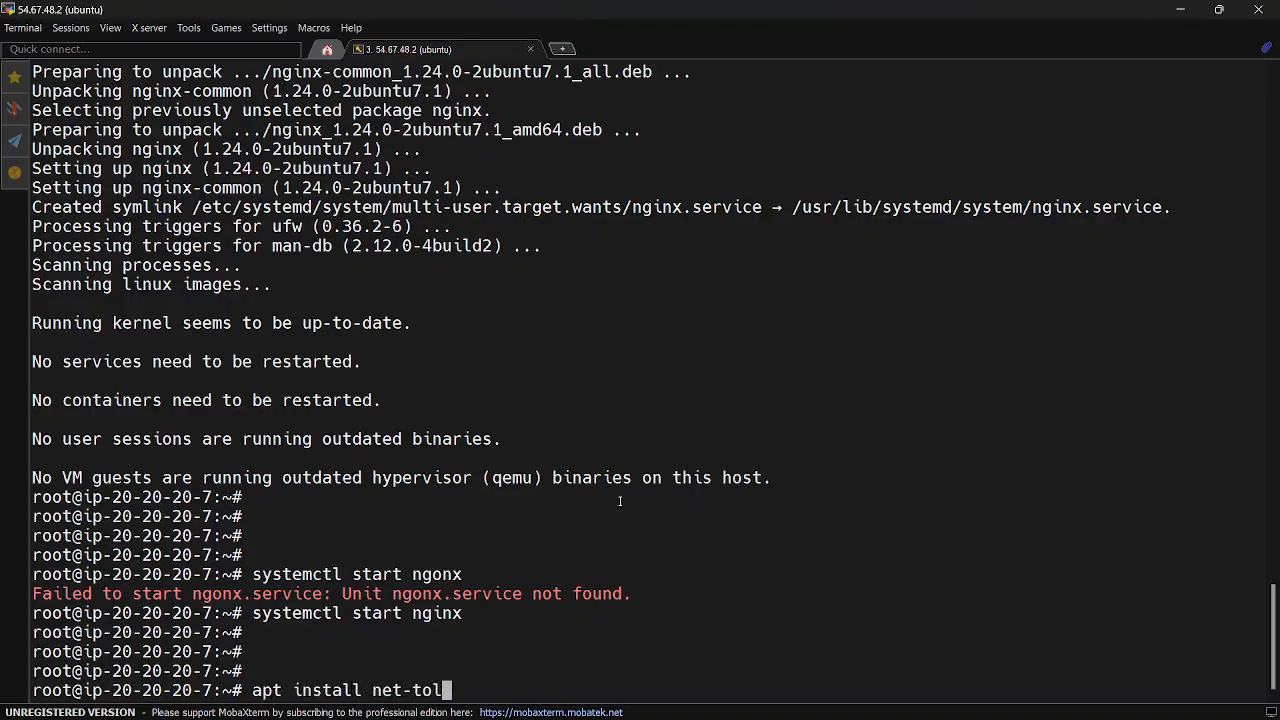
{"action": "type", "text": "ls"}
{"action": "key", "text": "BackSpace"}
{"action": "key", "text": "BackSpace"}
{"action": "type", "text": "s -y"}
{"action": "key", "text": "Return"}
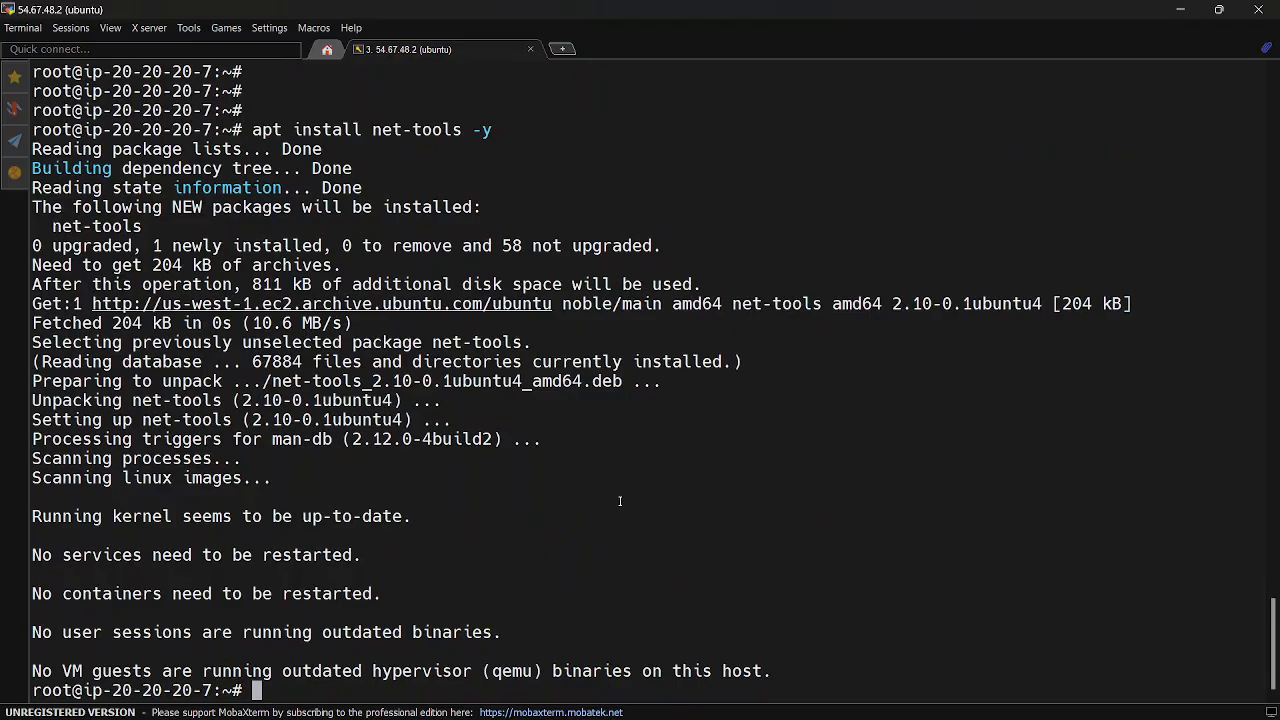
- List the network connections with netstat -antup and examine the nginx entry listening on port 80
{"action": "type", "text": "netstat -antup"}
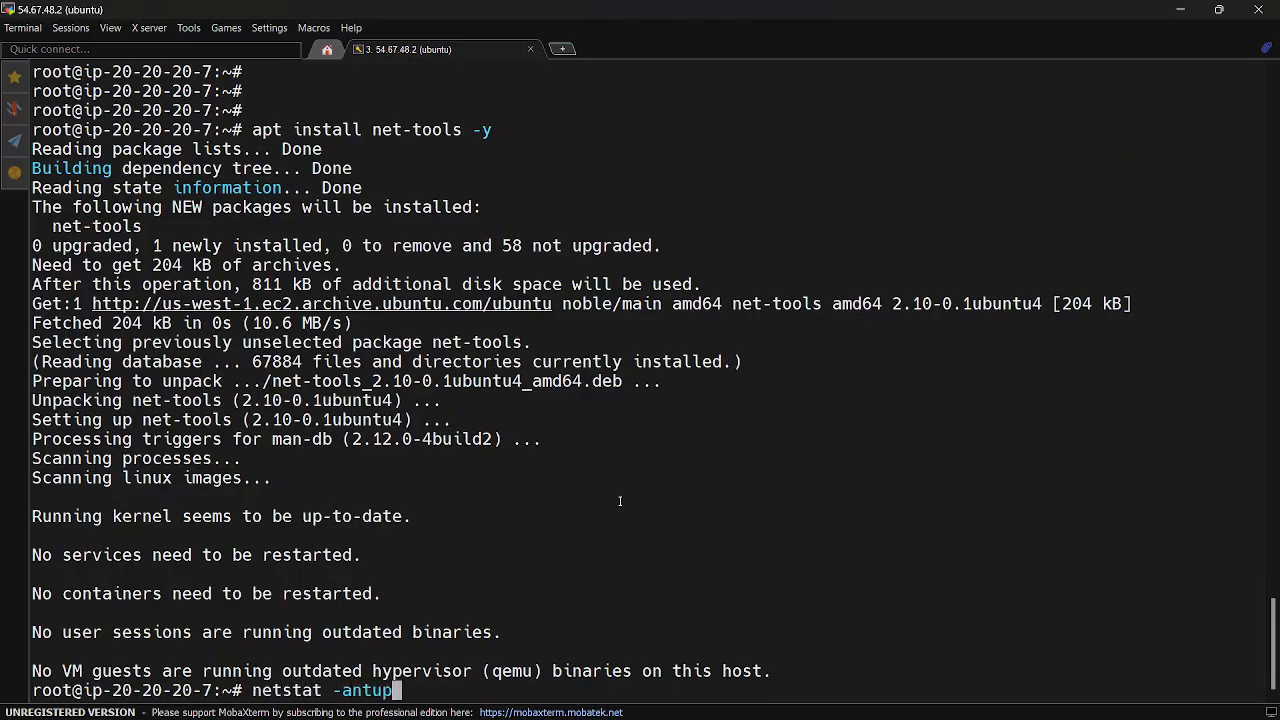
{"action": "key", "text": "Return"}
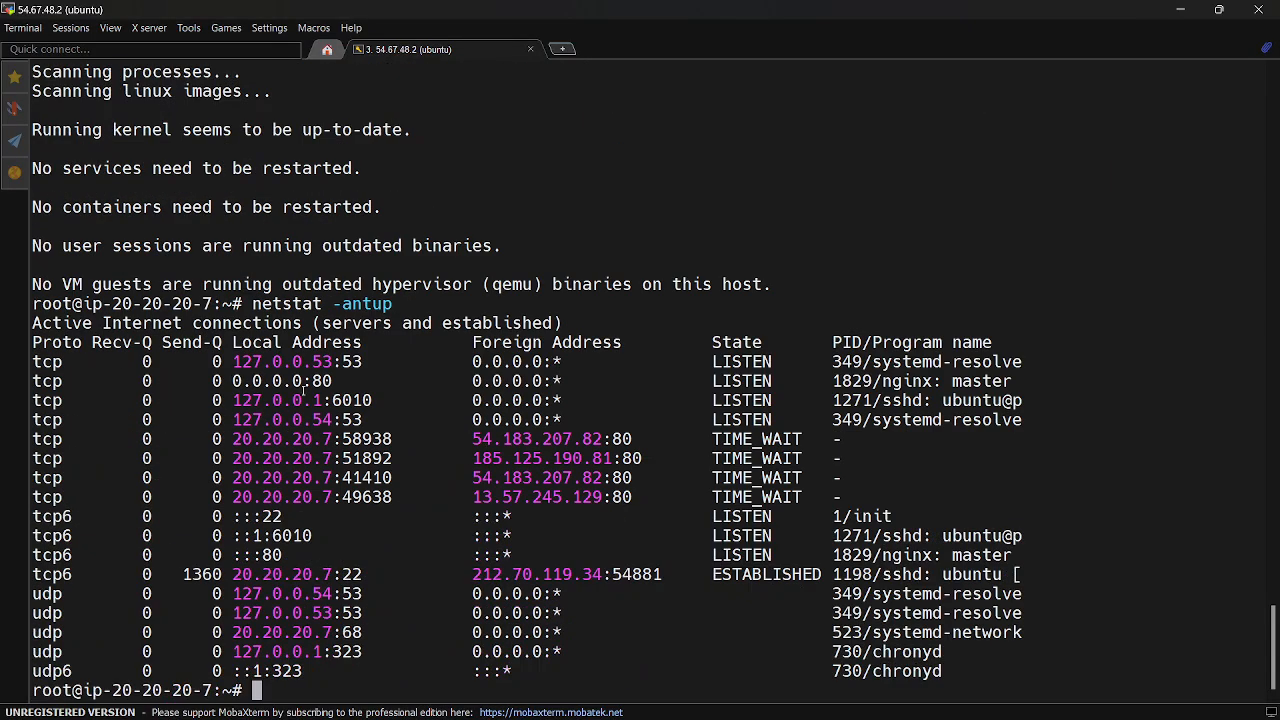
{"action": "left_click_drag", "start_coordinate": [234, 381], "coordinate": [884, 378]}
{"action": "double_click", "coordinate": [882, 381]}
{"action": "left_click", "coordinate": [609, 510]}
- Switch to Firefox and open a new browser tab
{"action": "left_click", "coordinate": [822, 705]}
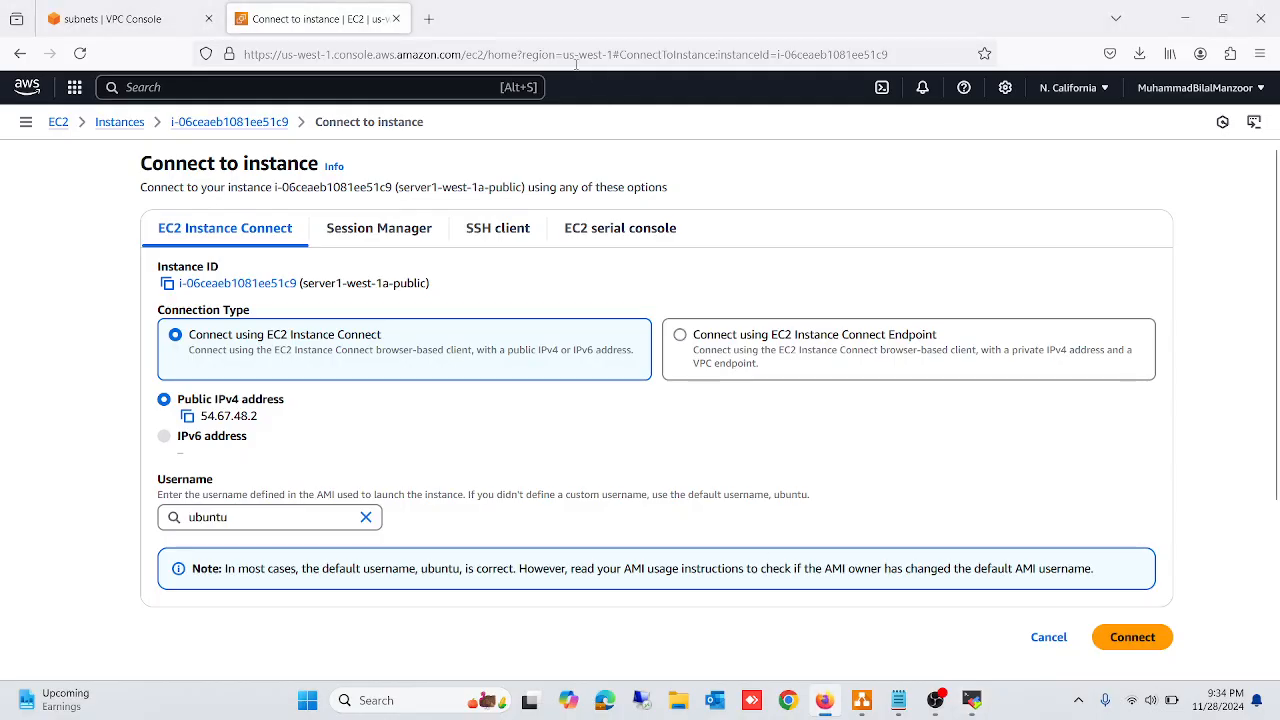
{"action": "left_click", "coordinate": [428, 19]}
{"action": "key", "text": "ctrl+v"}
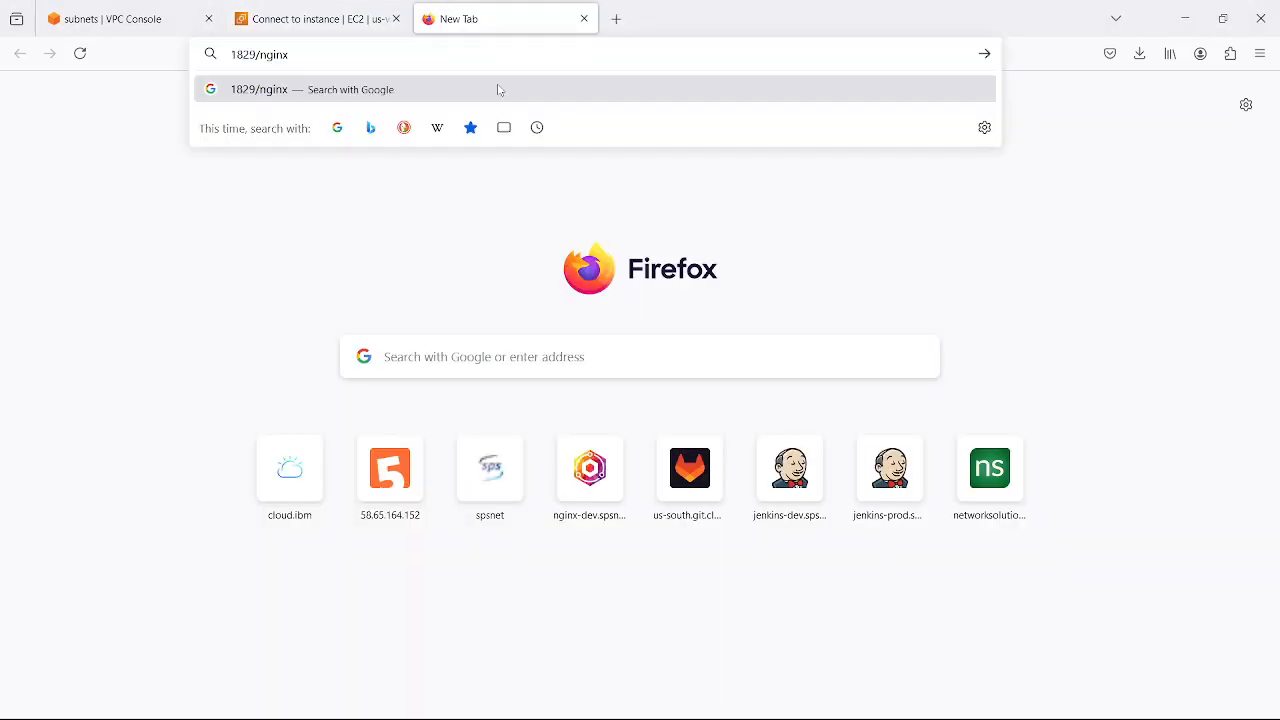
{"action": "key", "text": "BackSpace"}
{"action": "key", "text": "BackSpace"}
{"action": "key", "text": "BackSpace"}
{"action": "key", "text": "BackSpace"}
{"action": "key", "text": "BackSpace"}
{"action": "key", "text": "BackSpace"}
{"action": "key", "text": "BackSpace"}
{"action": "key", "text": "BackSpace"}
{"action": "key", "text": "BackSpace"}
{"action": "key", "text": "BackSpace"}
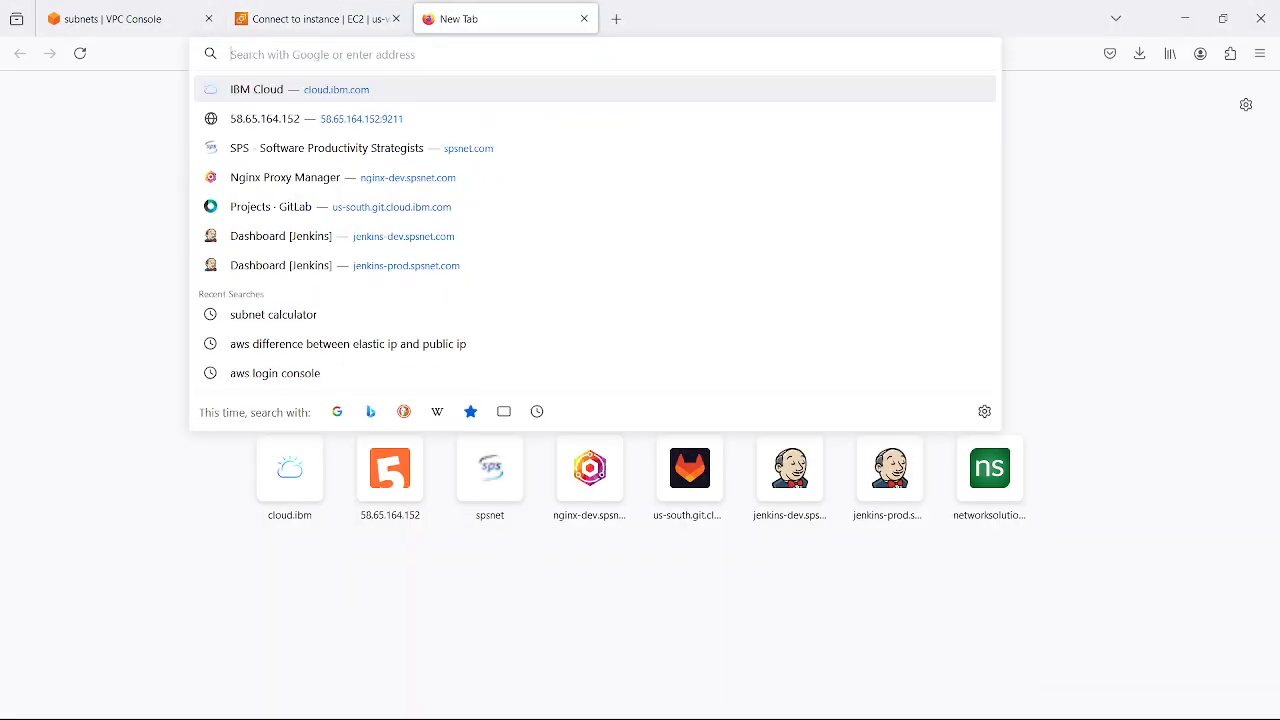
{"action": "left_click", "coordinate": [836, 701]}
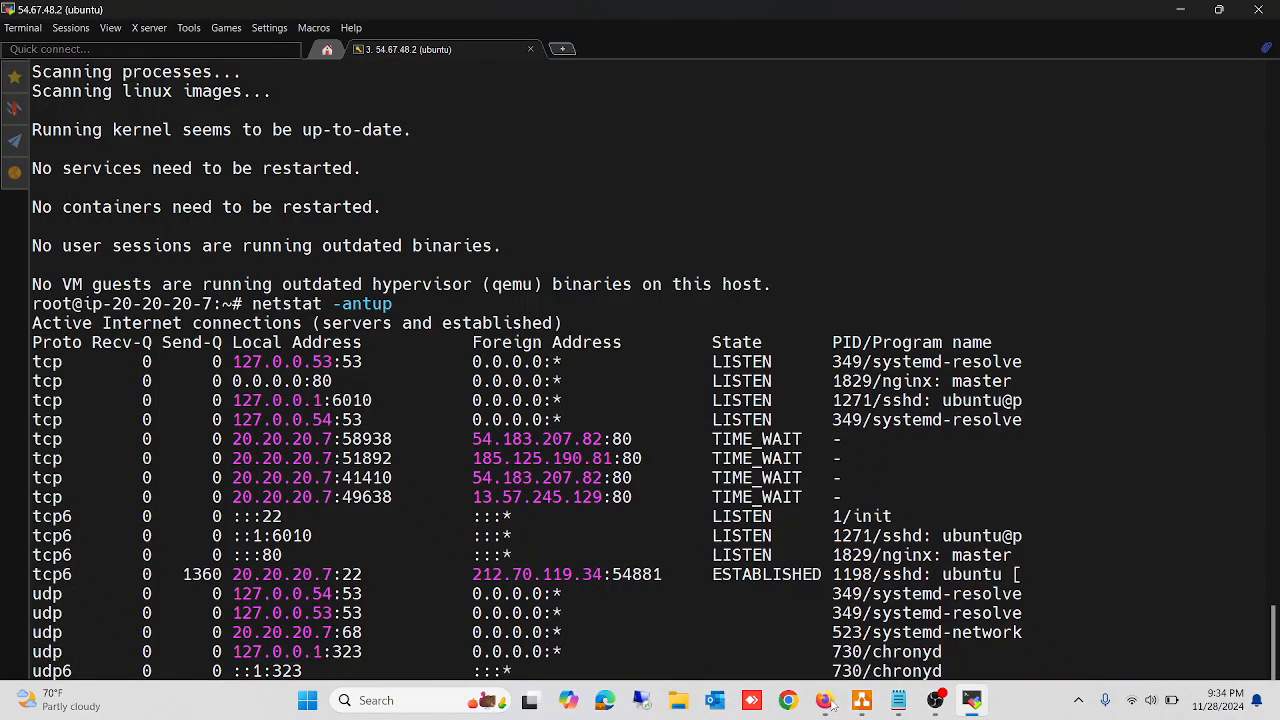
{"action": "left_click", "coordinate": [834, 701]}
- Copy the public IPv4 address 54.67.48.2 from the server1-west-1a-public instance summary and load it in the new browser tab
{"action": "left_click", "coordinate": [346, 28]}
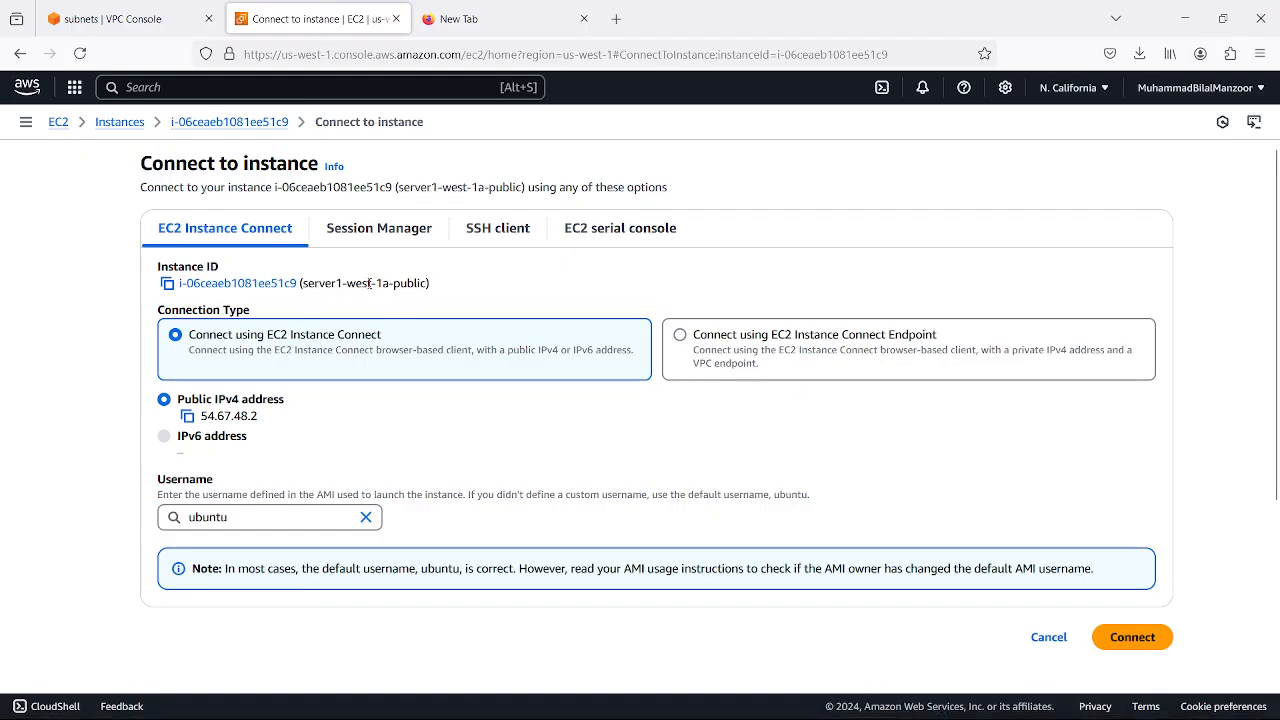
{"action": "left_click", "coordinate": [230, 122]}
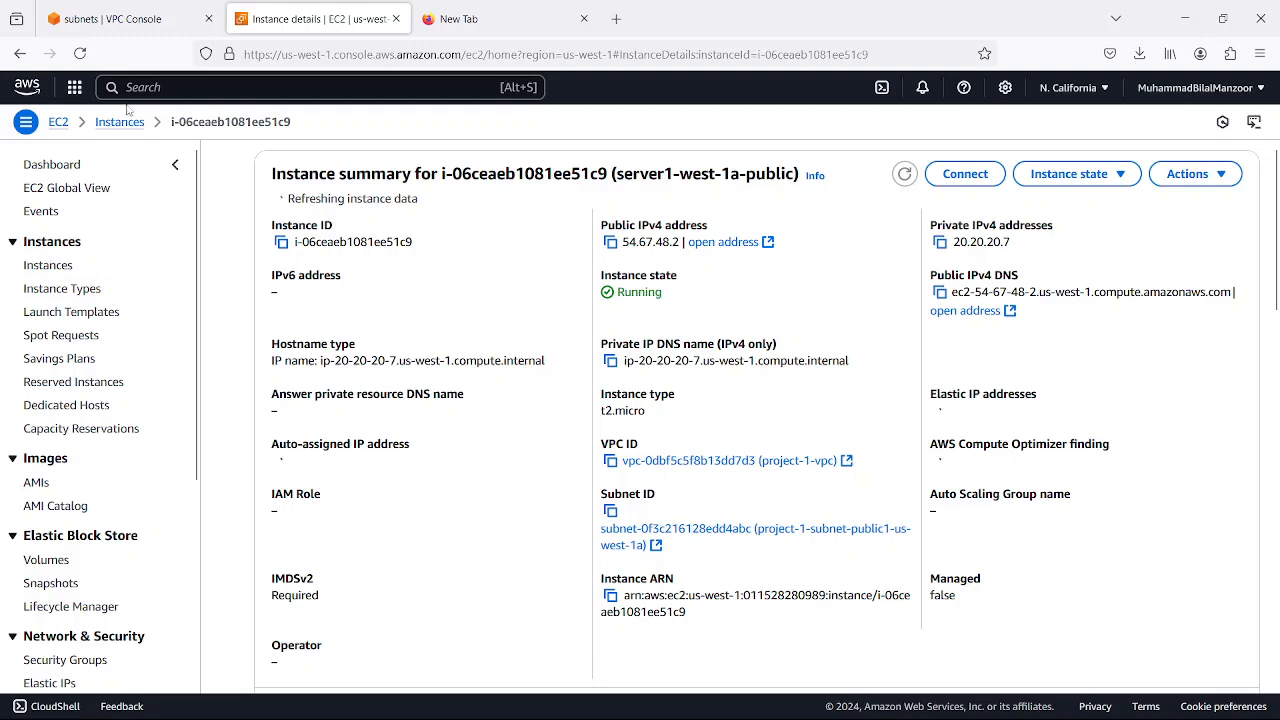
{"action": "left_click", "coordinate": [610, 242]}
{"action": "left_click", "coordinate": [470, 22]}
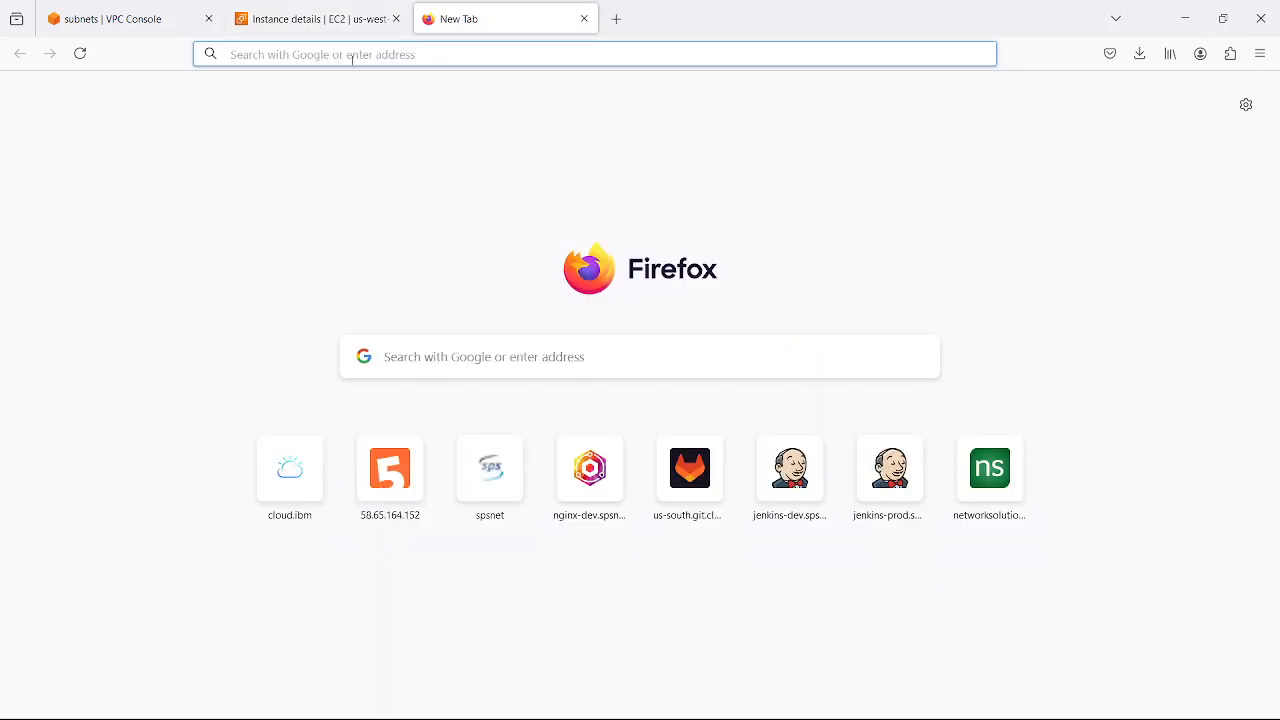
{"action": "key", "text": "ctrl+v"}
{"action": "key", "text": "Return"}
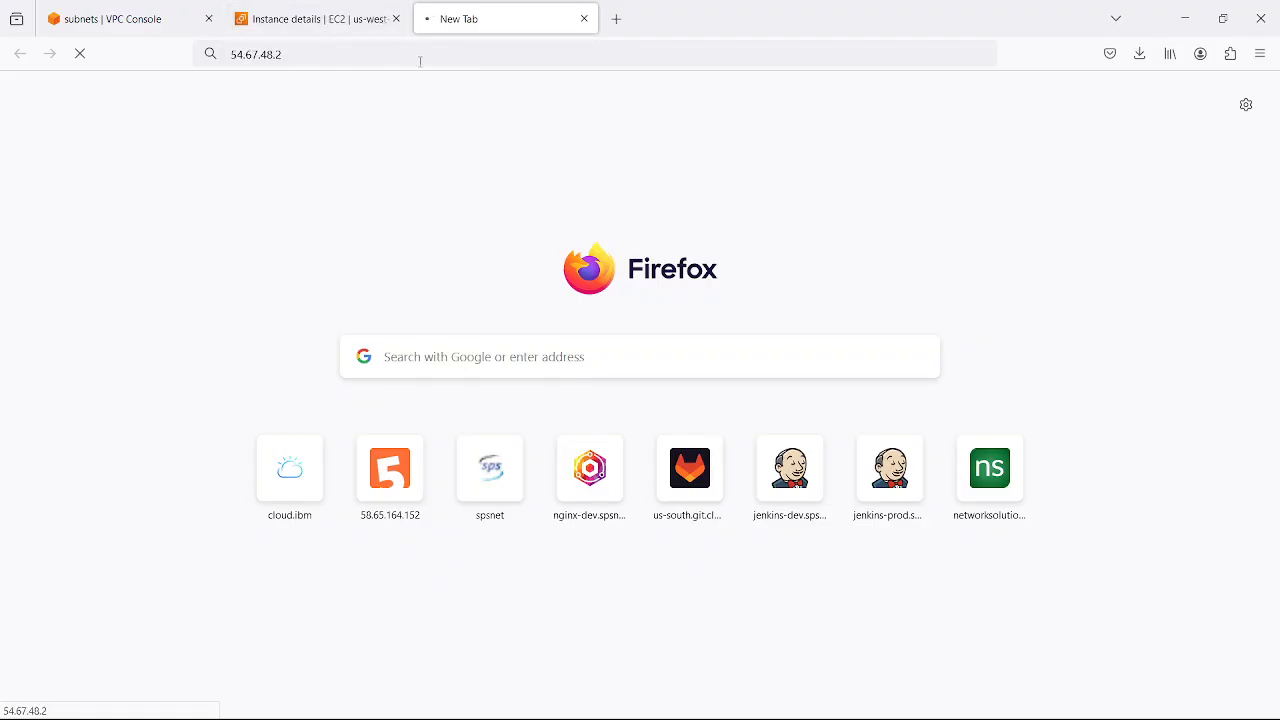
- Open the launch-wizard-1 security group attached to the server1-west-1a-public instance and review its outbound and inbound rules
{"action": "left_click", "coordinate": [302, 26]}
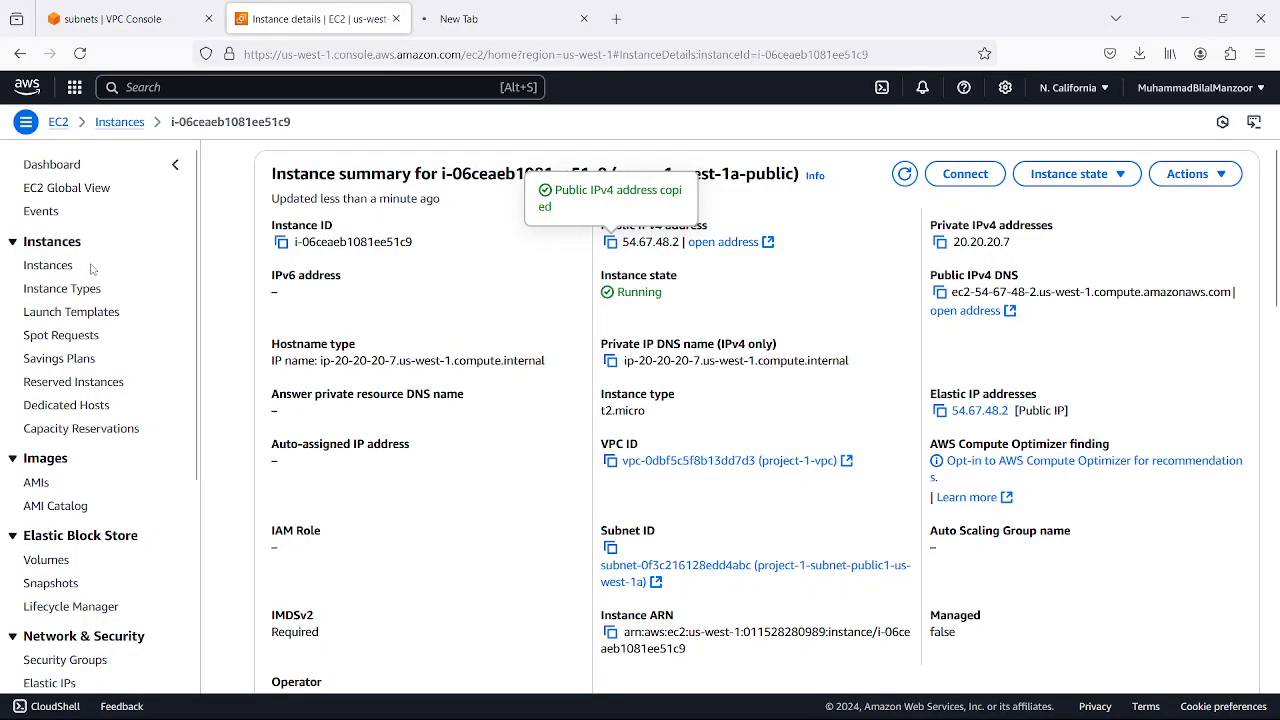
{"action": "left_click", "coordinate": [60, 267]}
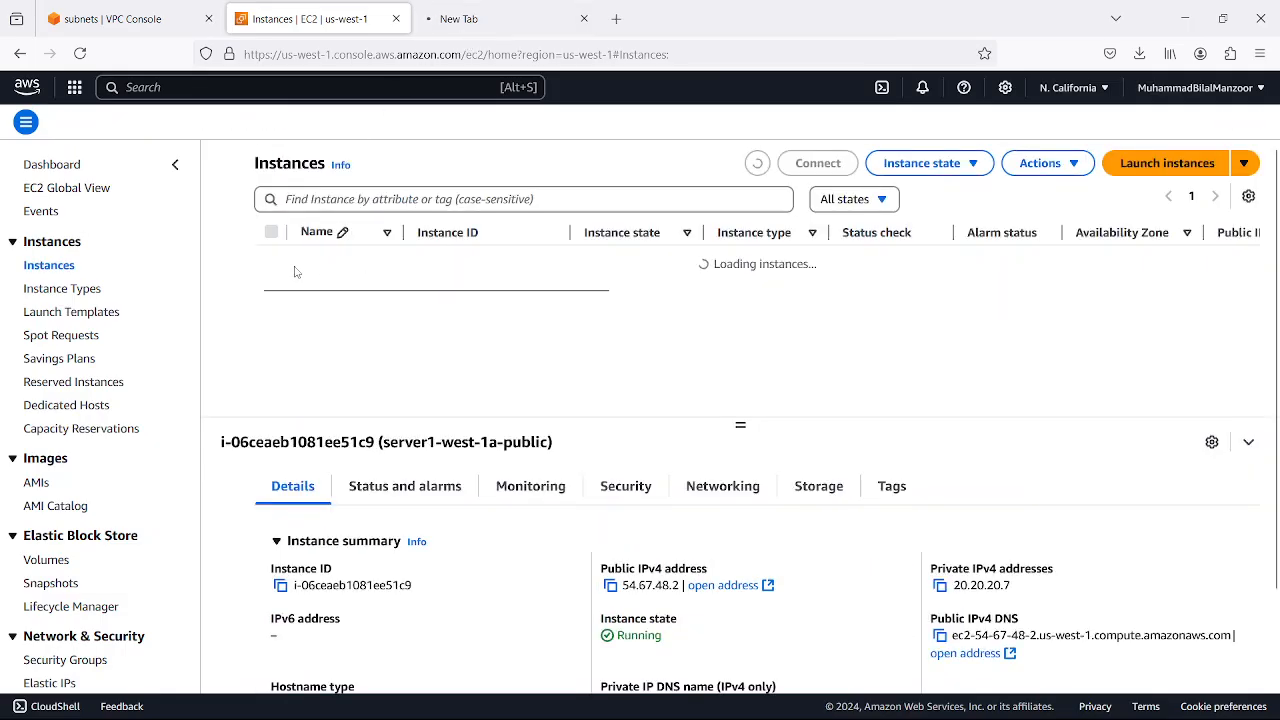
{"action": "left_click", "coordinate": [675, 491]}
{"action": "scroll", "coordinate": [560, 540], "scroll_direction": "down", "scroll_amount": 5}
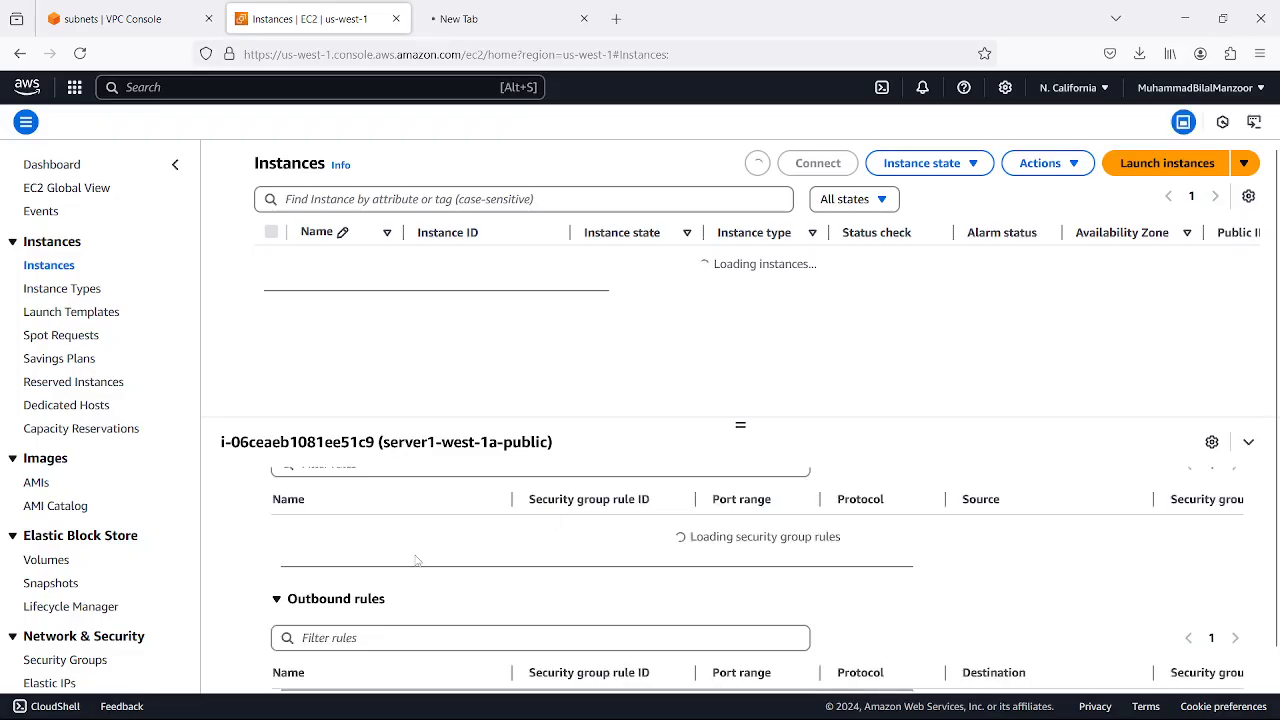
{"action": "scroll", "coordinate": [417, 560], "scroll_direction": "up", "scroll_amount": 3}
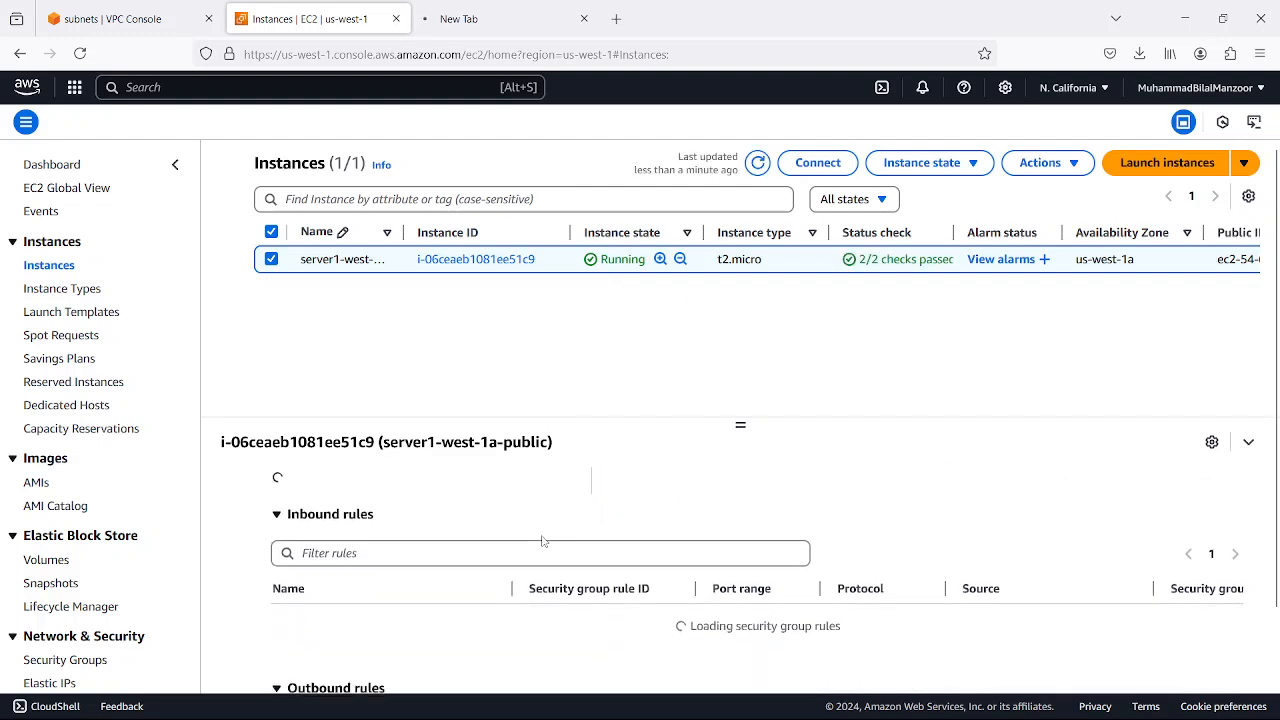
{"action": "scroll", "coordinate": [537, 546], "scroll_direction": "down", "scroll_amount": 1}
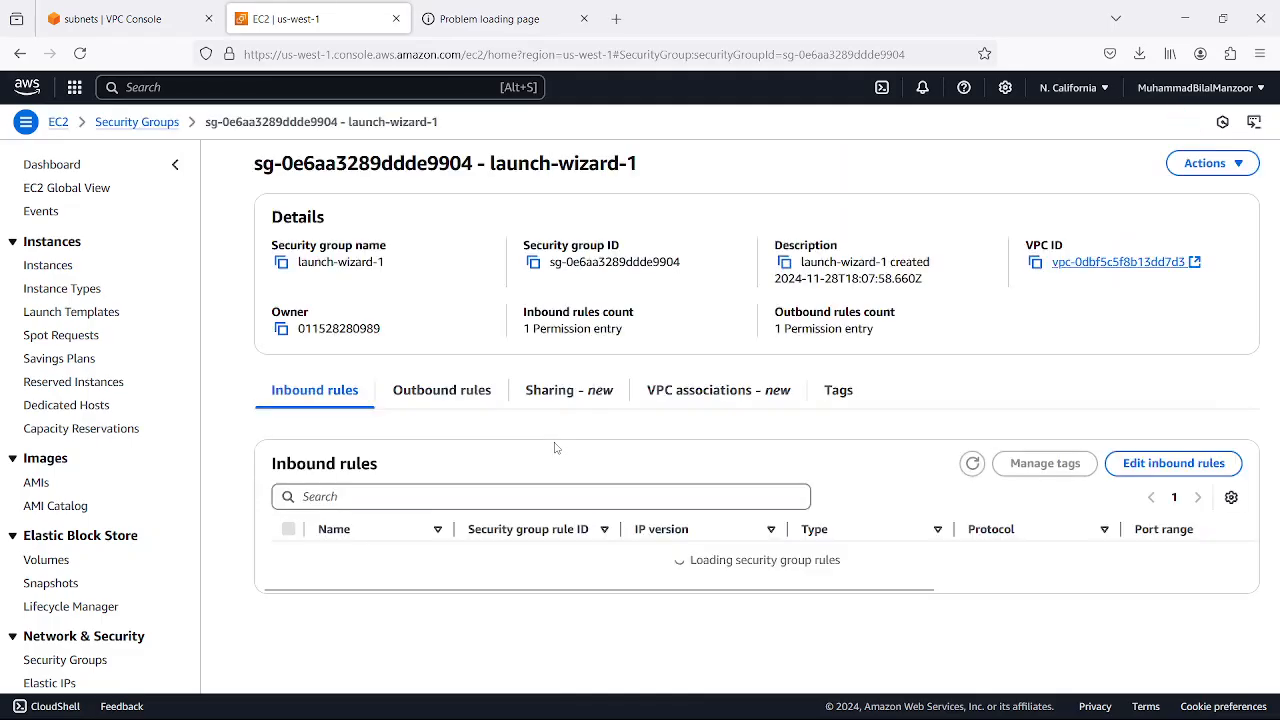
{"action": "left_click", "coordinate": [445, 393]}
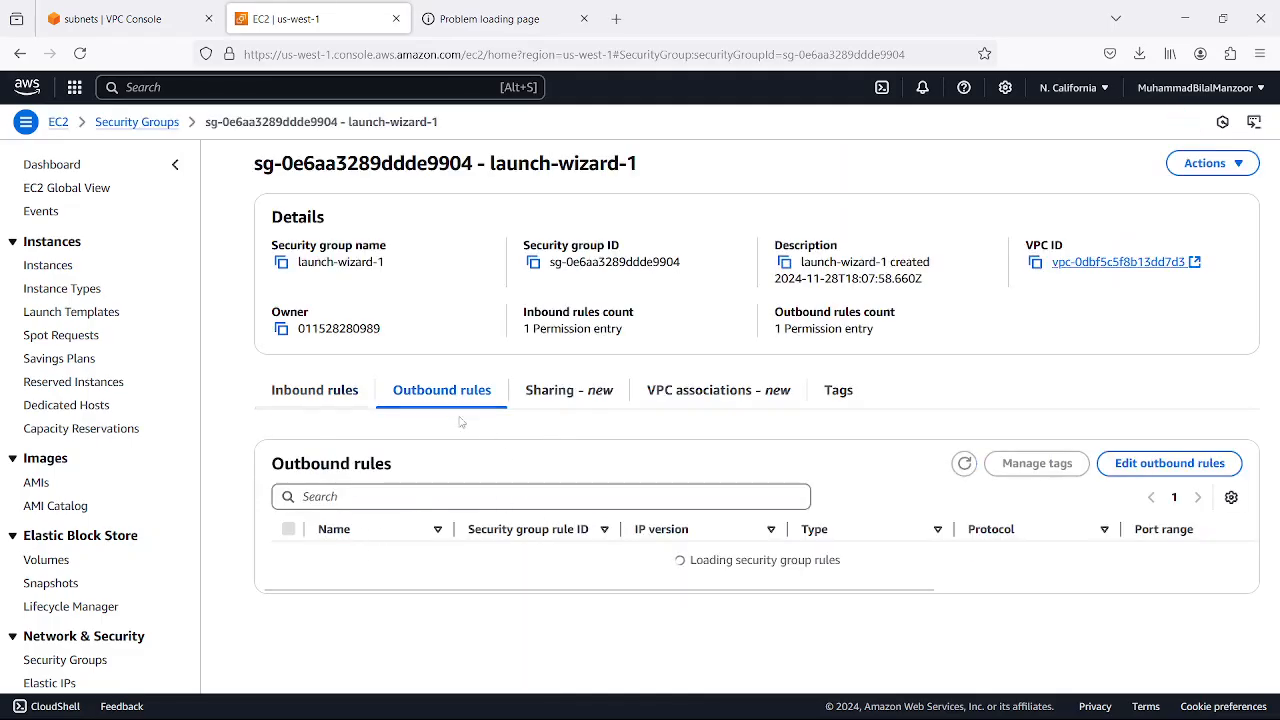
{"action": "left_click", "coordinate": [322, 393]}
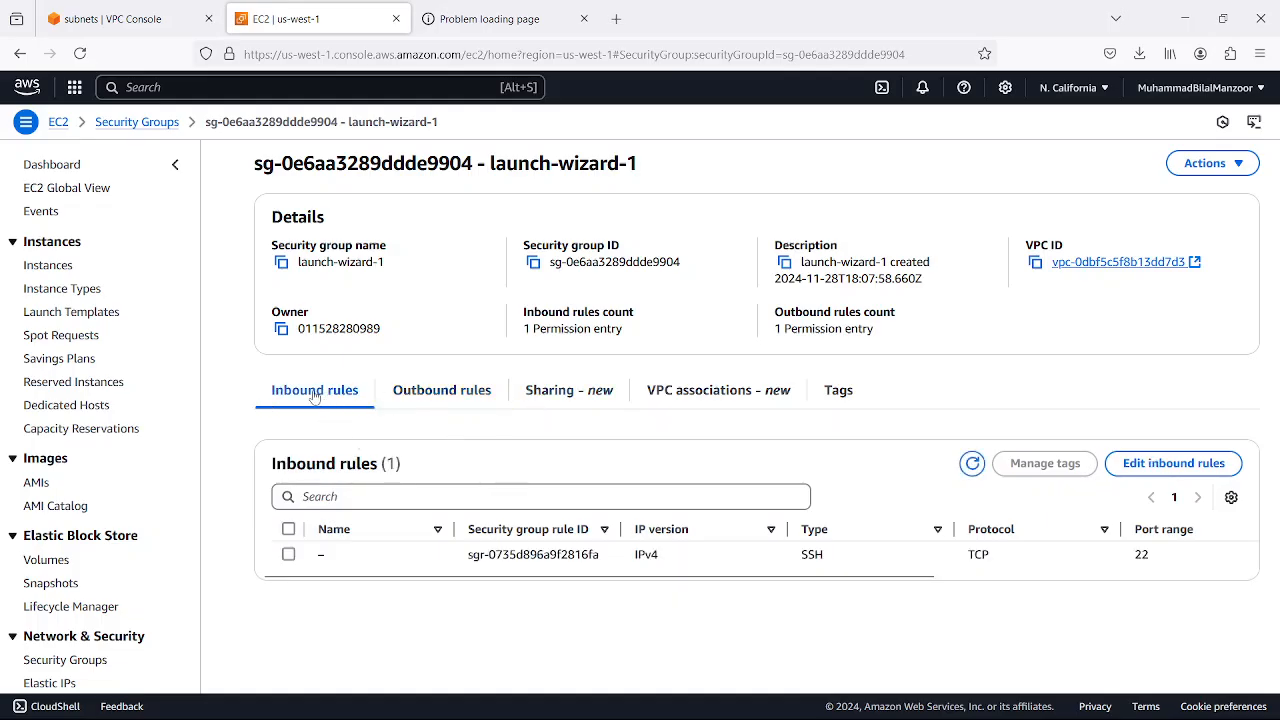
- Edit the security group's inbound rules and add a new rule of type HTTP
{"action": "left_click", "coordinate": [1140, 466]}
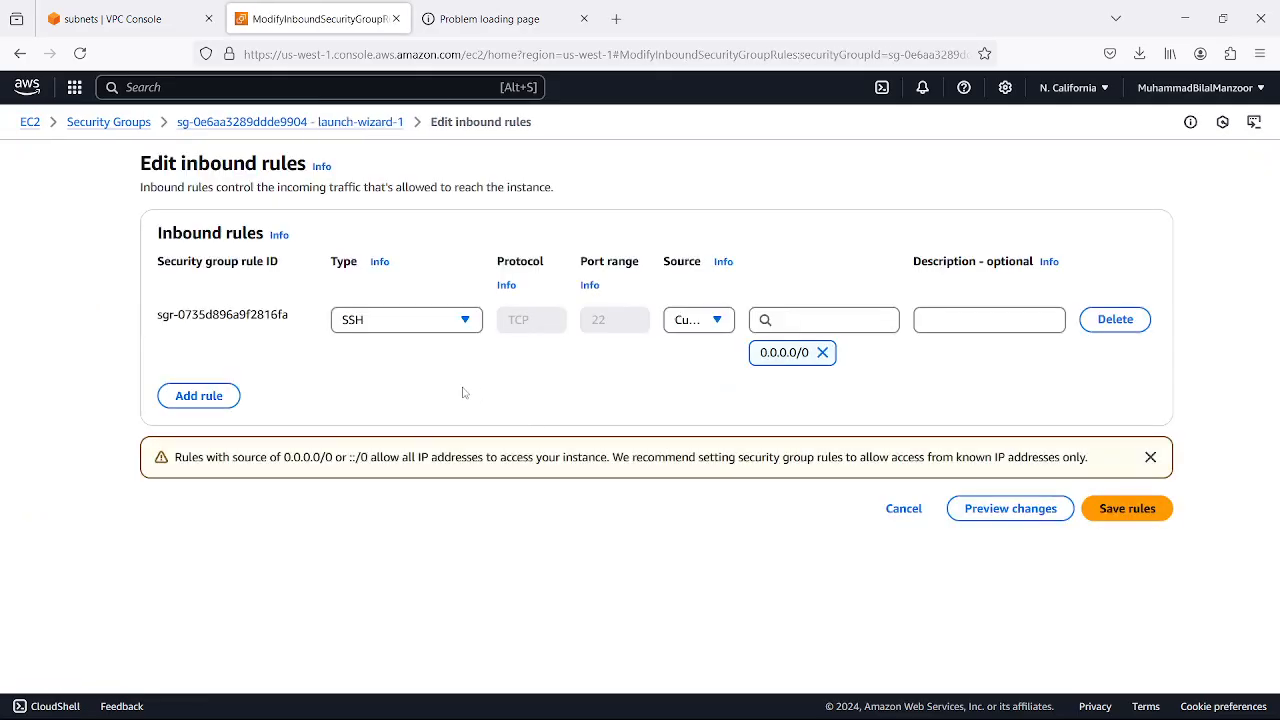
{"action": "left_click", "coordinate": [205, 398]}
{"action": "left_click", "coordinate": [458, 388]}
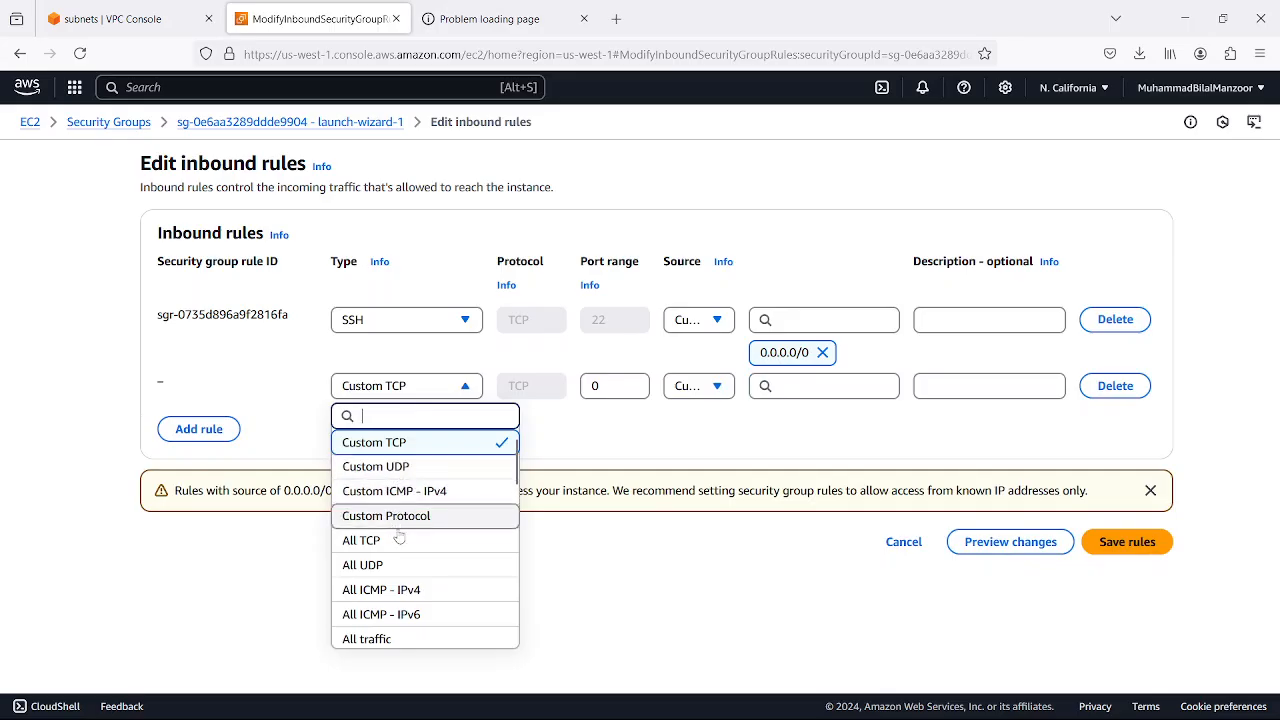
{"action": "scroll", "coordinate": [440, 605], "scroll_direction": "down", "scroll_amount": 2}
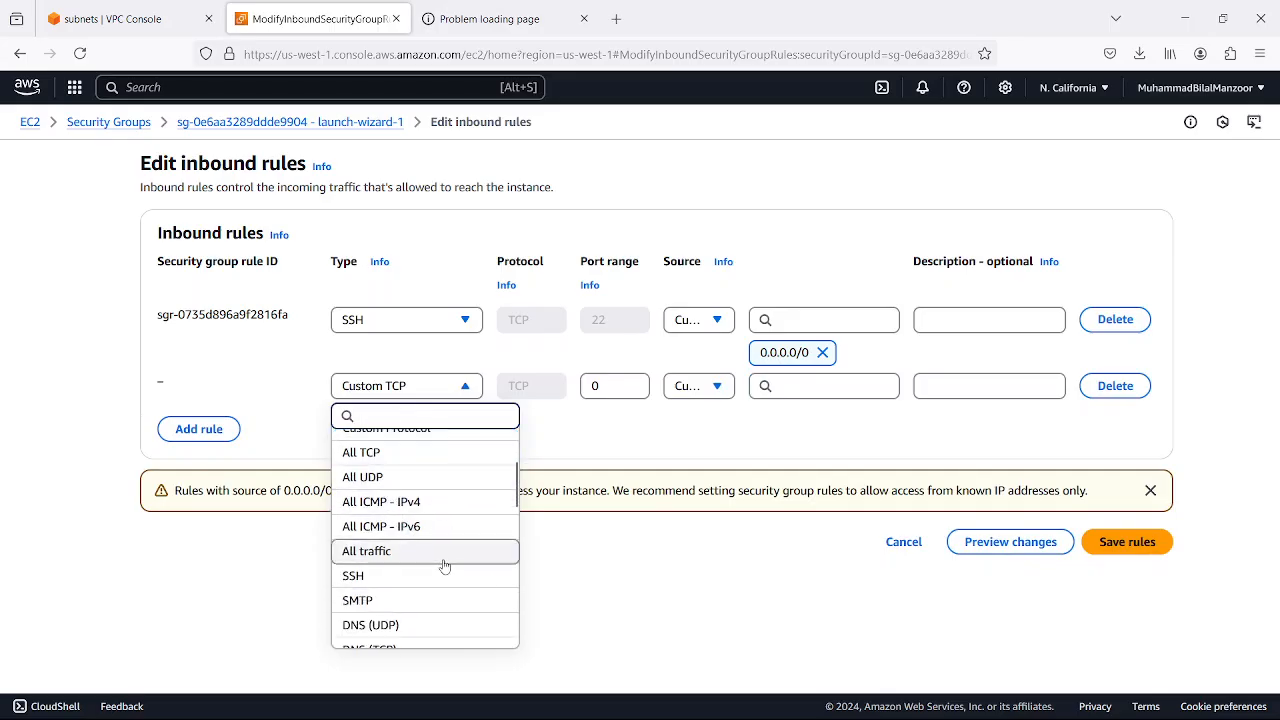
{"action": "scroll", "coordinate": [444, 566], "scroll_direction": "down", "scroll_amount": 3}
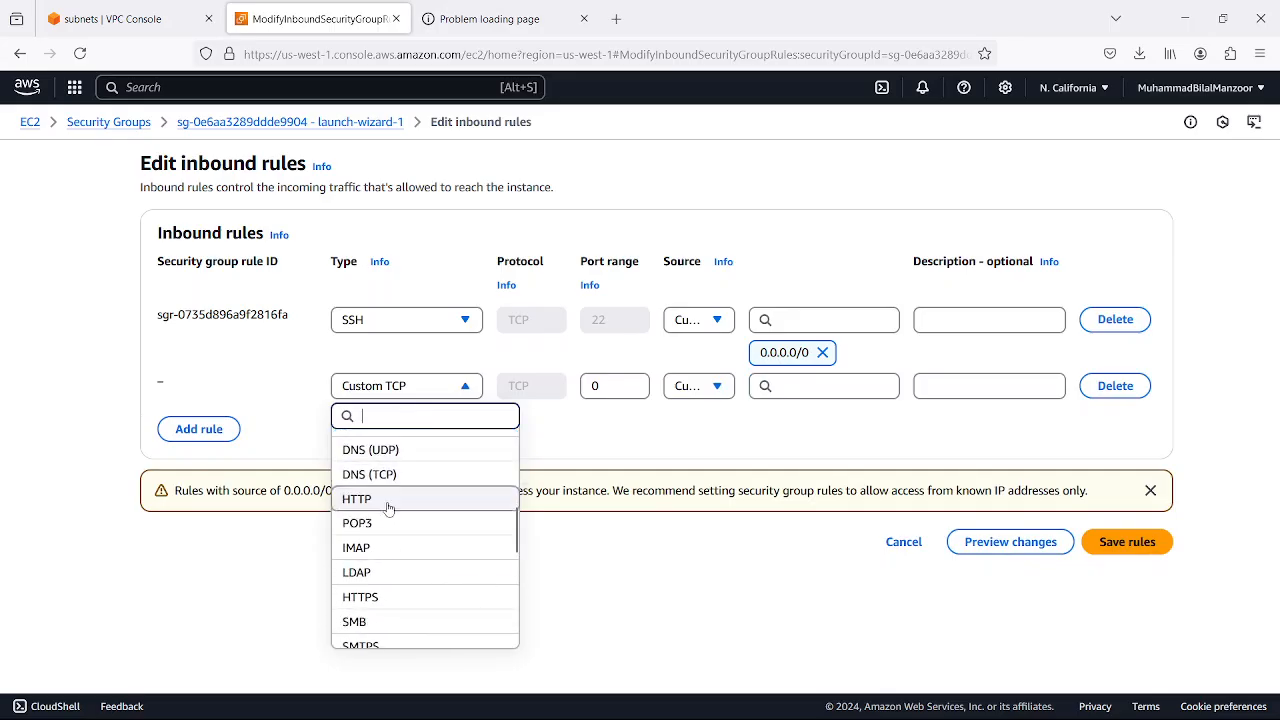
{"action": "left_click", "coordinate": [389, 500]}
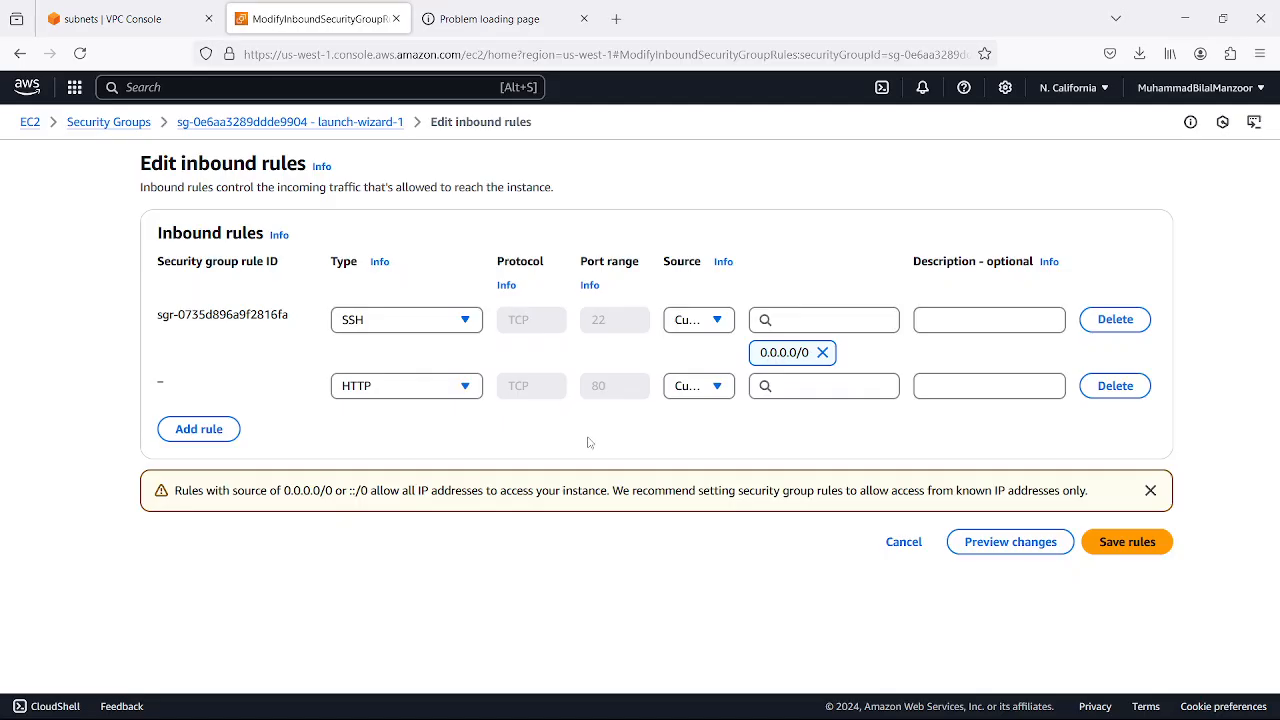
- Set the HTTP rule's source to 0.0.0.0/0, check its source type, and save the inbound rules
{"action": "left_click", "coordinate": [790, 390]}
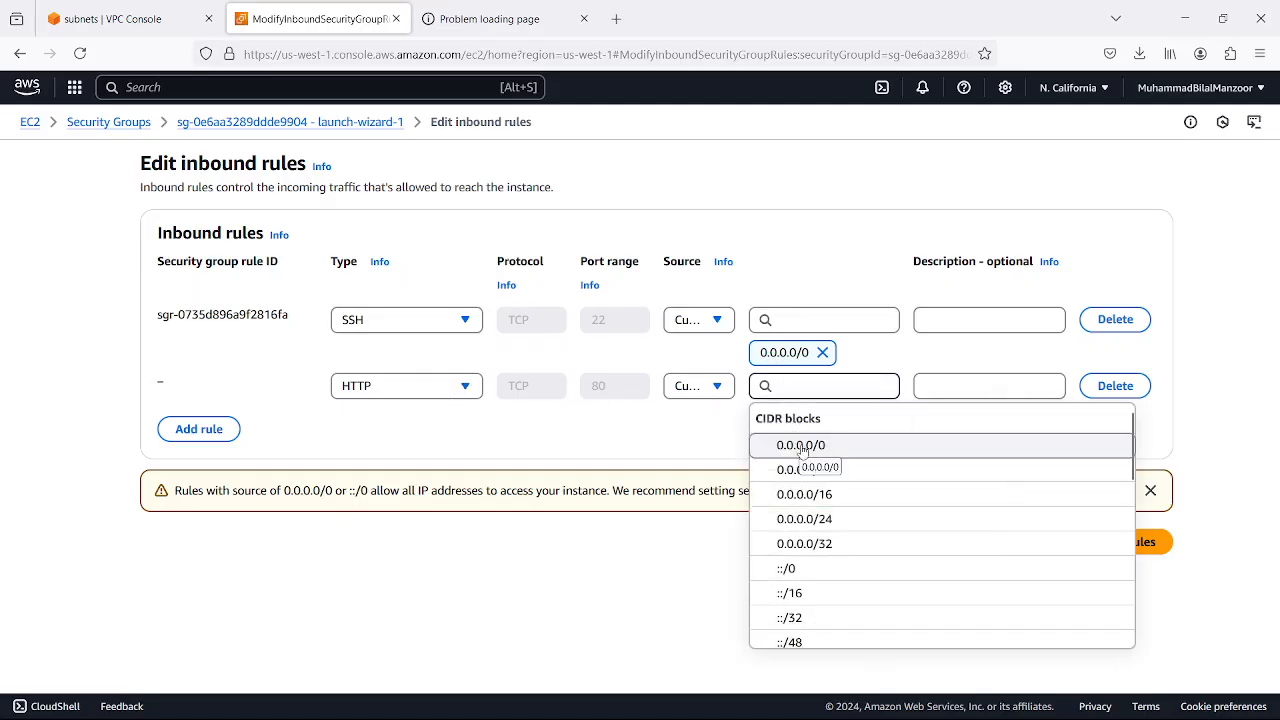
{"action": "left_click", "coordinate": [801, 446]}
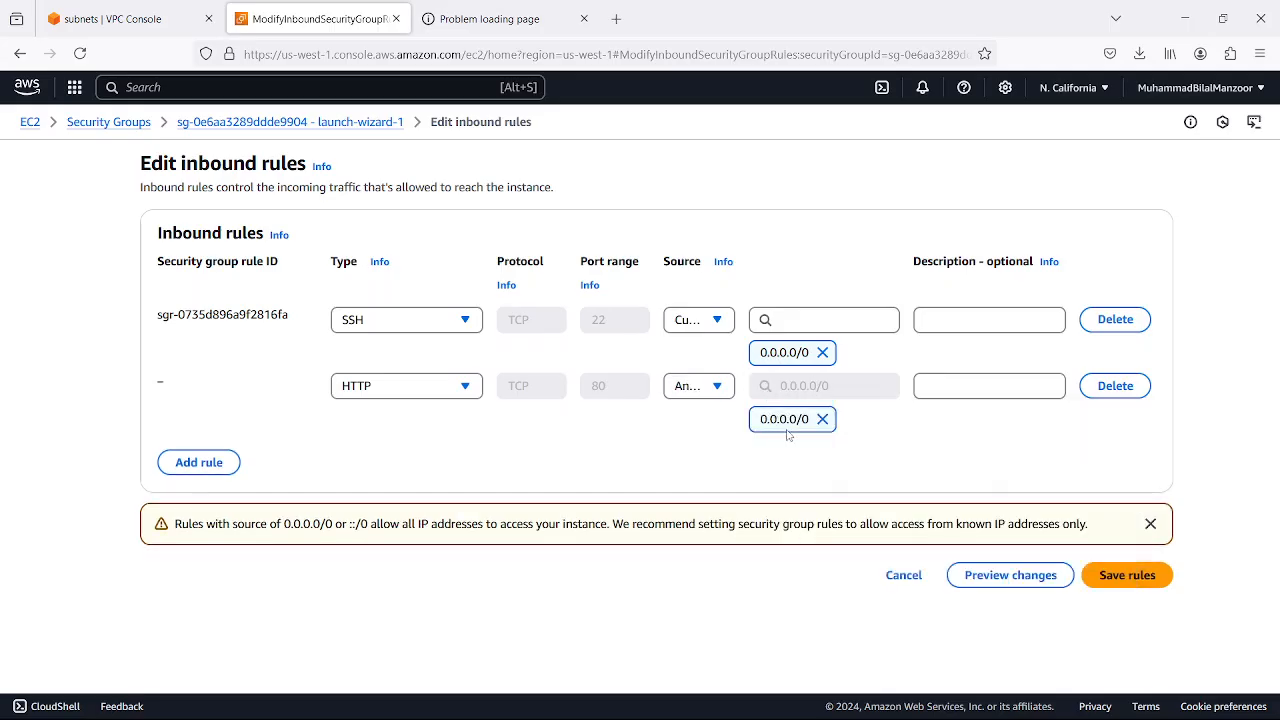
{"action": "left_click", "coordinate": [710, 389]}
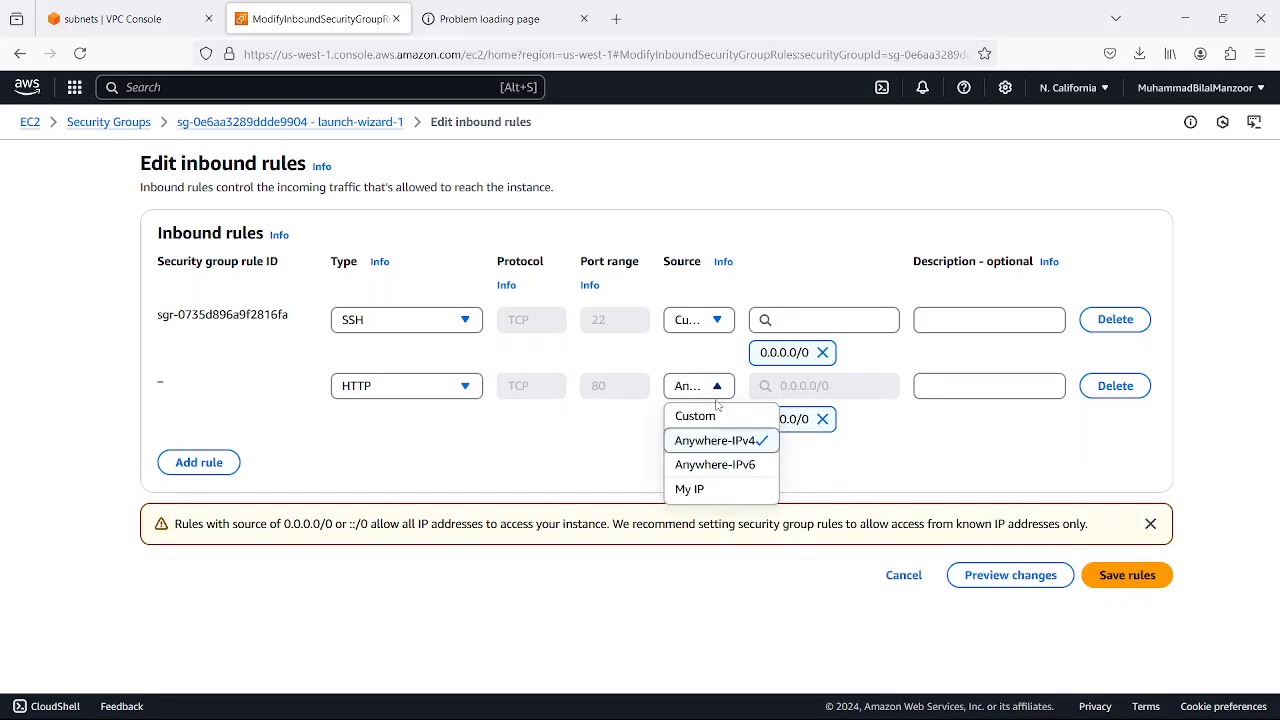
{"action": "left_click", "coordinate": [654, 437]}
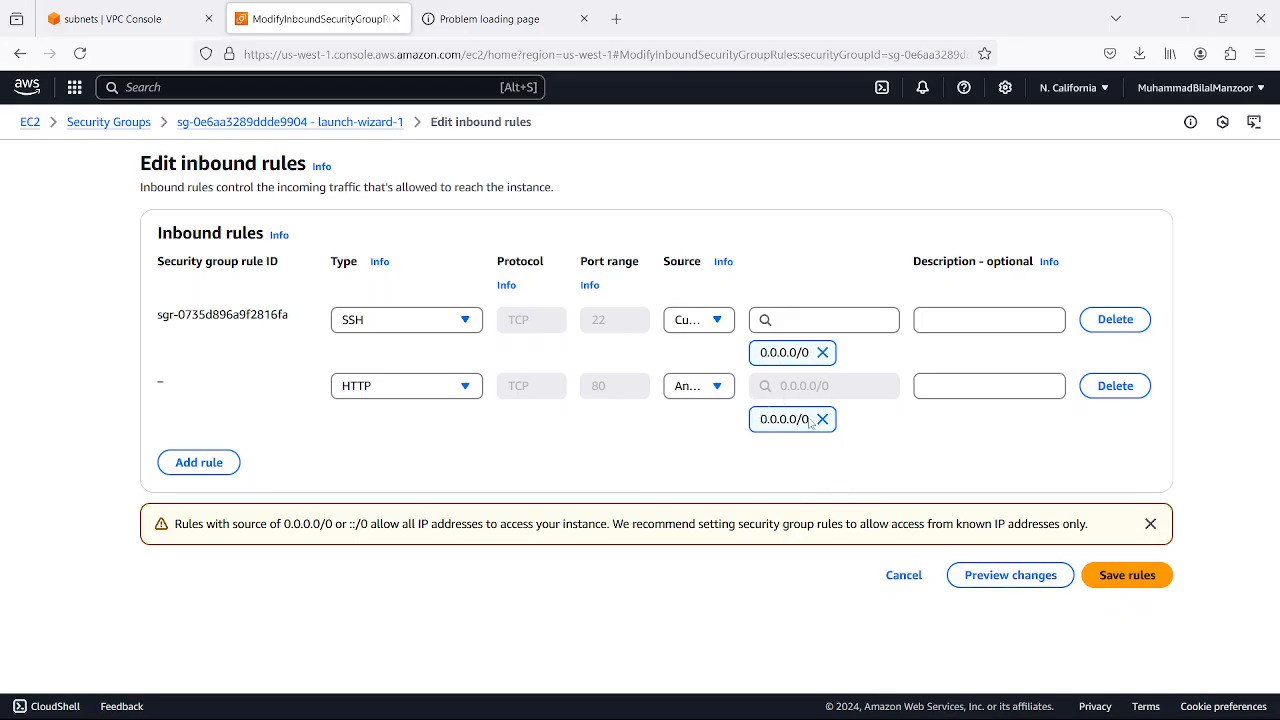
{"action": "left_click", "coordinate": [1142, 583]}
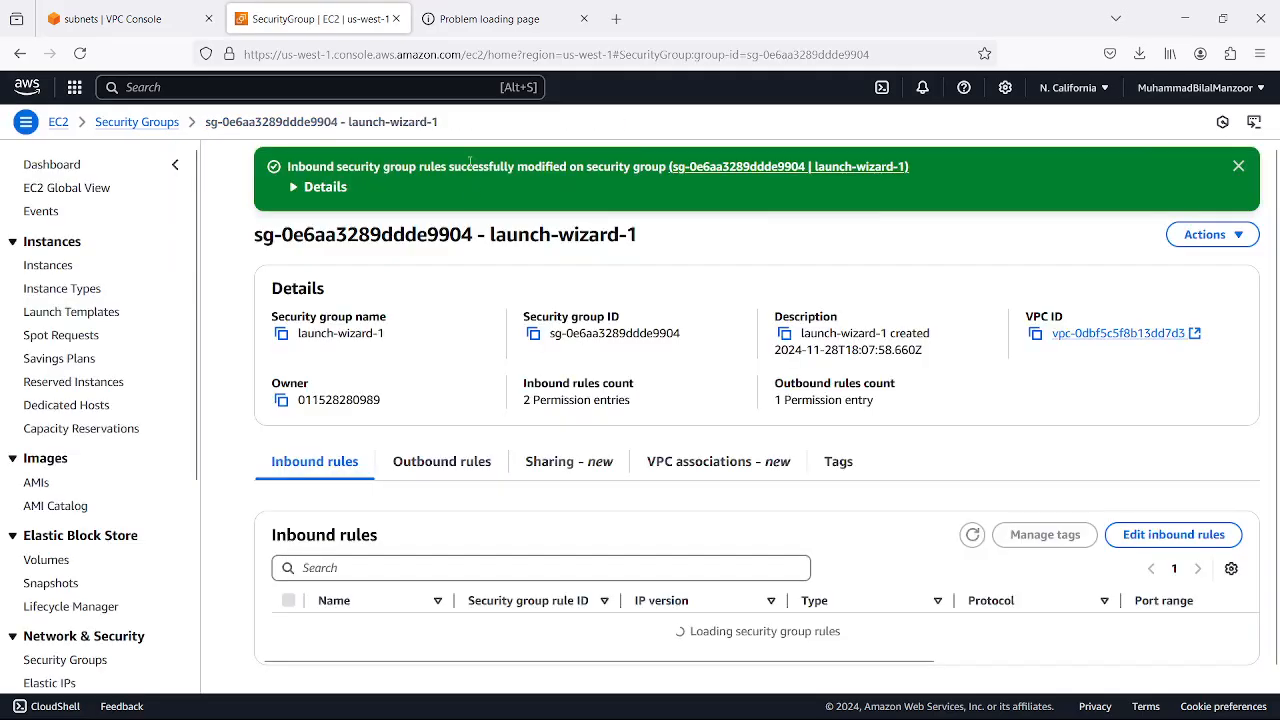
- Reload 54.67.48.2 in its browser tab and check that the nginx page is served
{"action": "left_click", "coordinate": [490, 18]}
{"action": "left_click", "coordinate": [80, 53]}
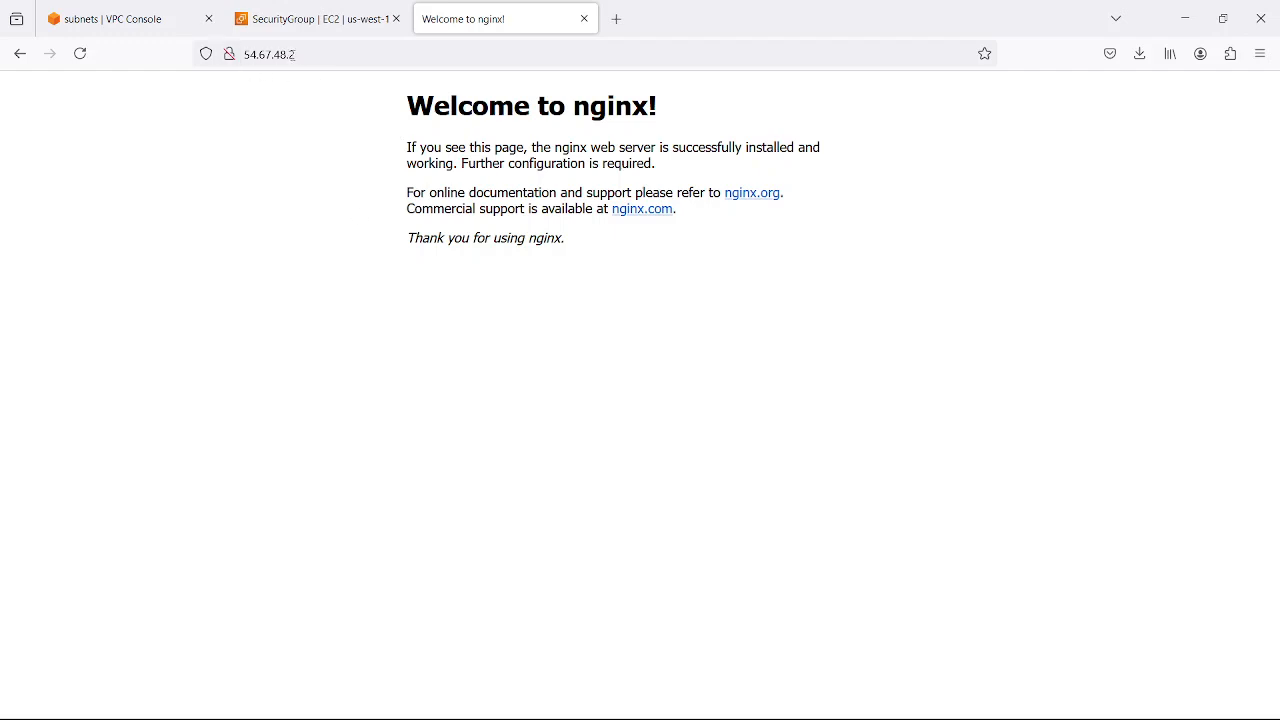
{"action": "left_click", "coordinate": [330, 55]}
{"action": "left_click", "coordinate": [331, 56]}
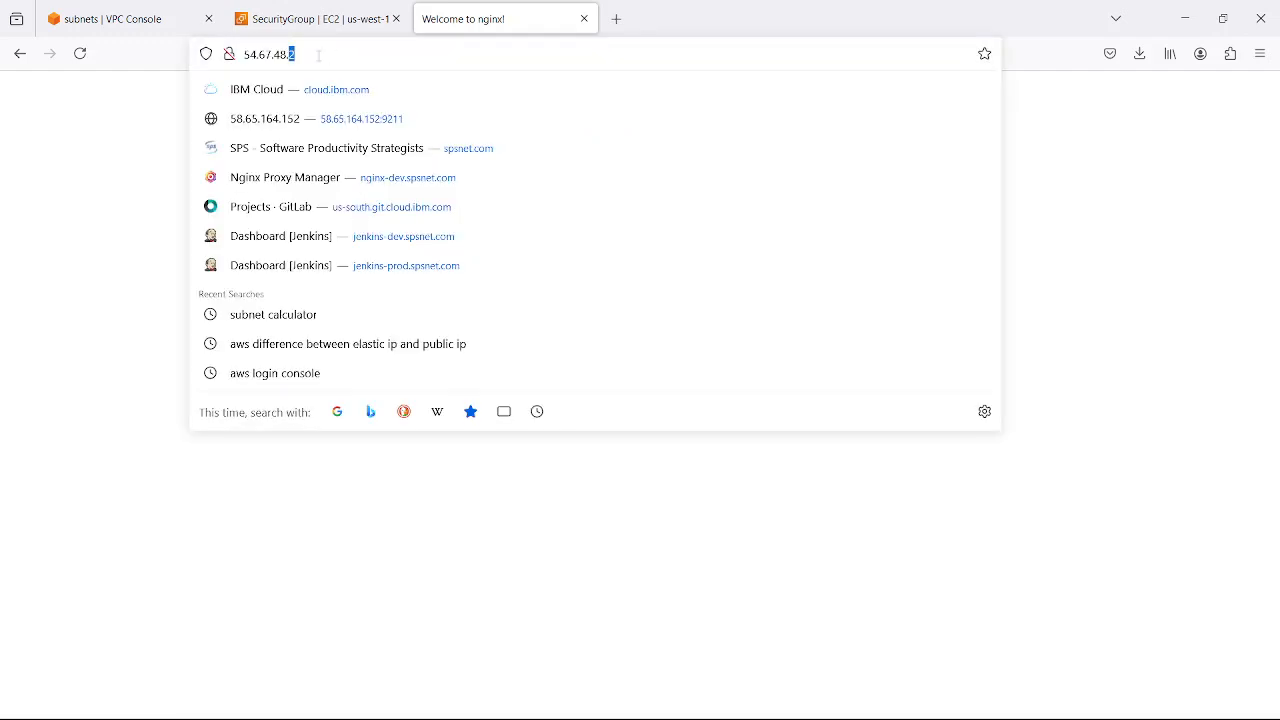
{"action": "left_click", "coordinate": [291, 56]}
{"action": "key", "text": "Return"}
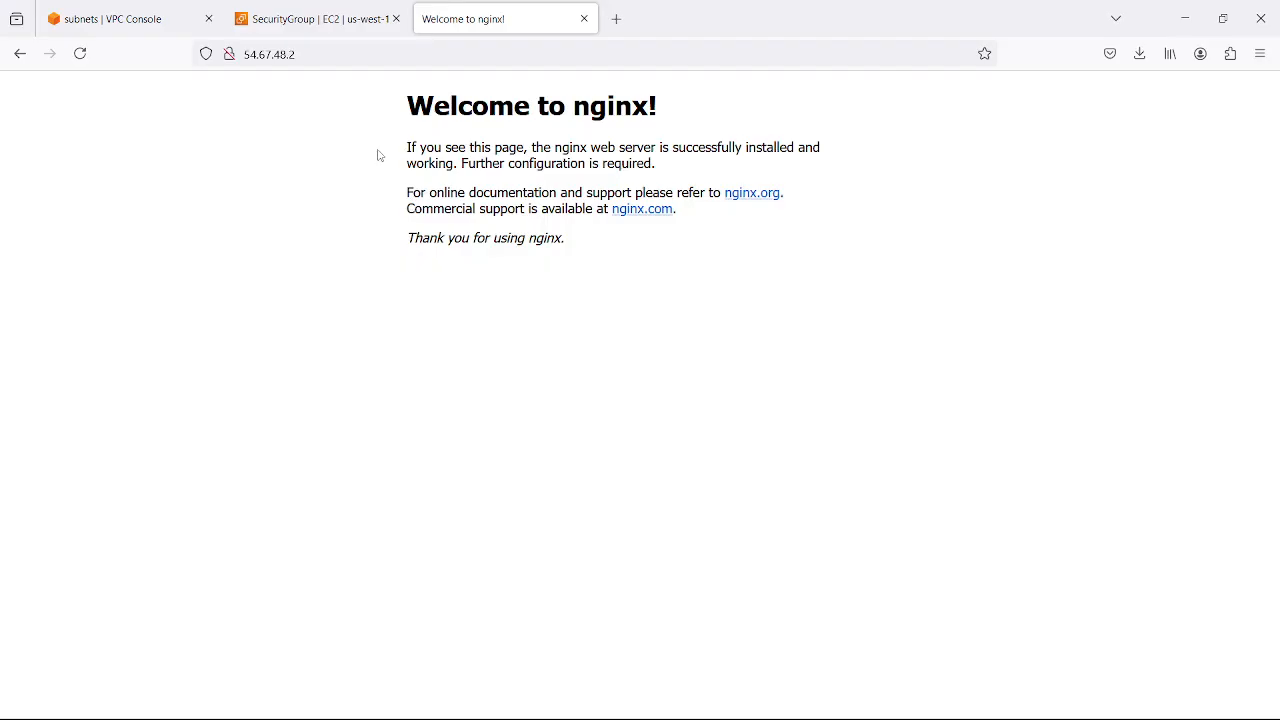
- Return to the launch-wizard-1 security group page, then switch to the VPC.png architecture diagram in draw.io
{"action": "left_click", "coordinate": [312, 24]}
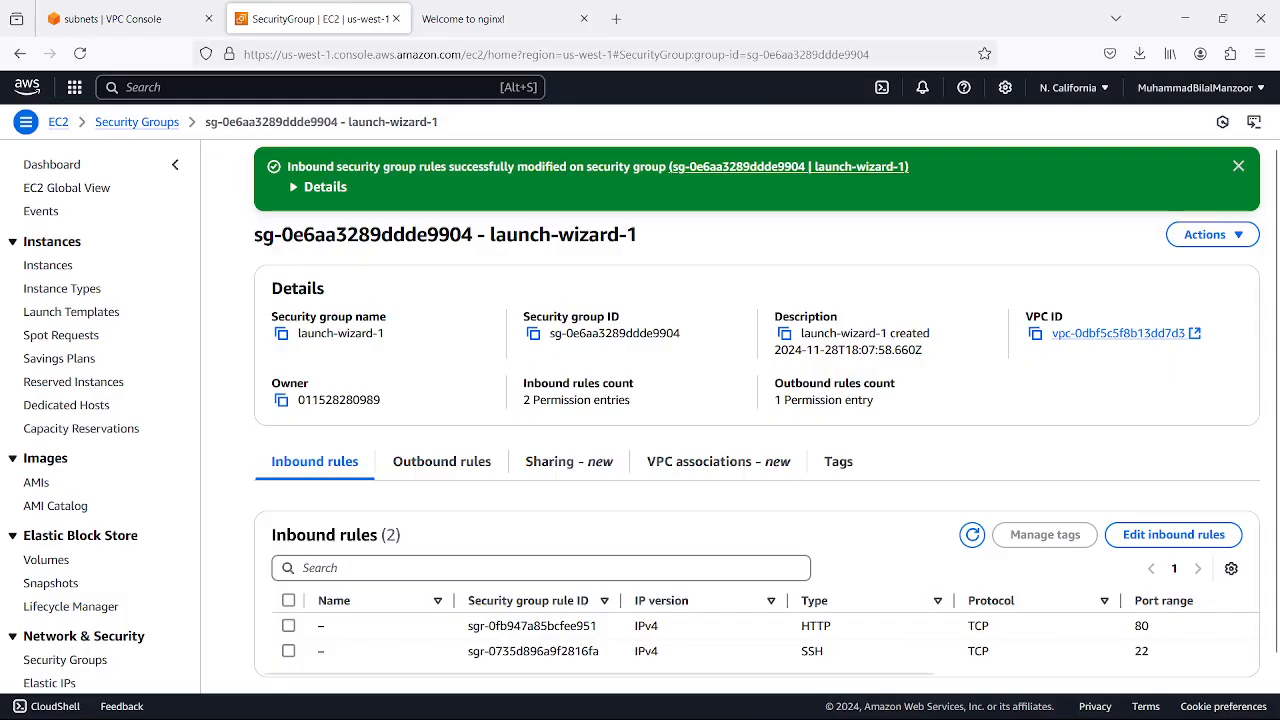
{"action": "left_click", "coordinate": [864, 704]}
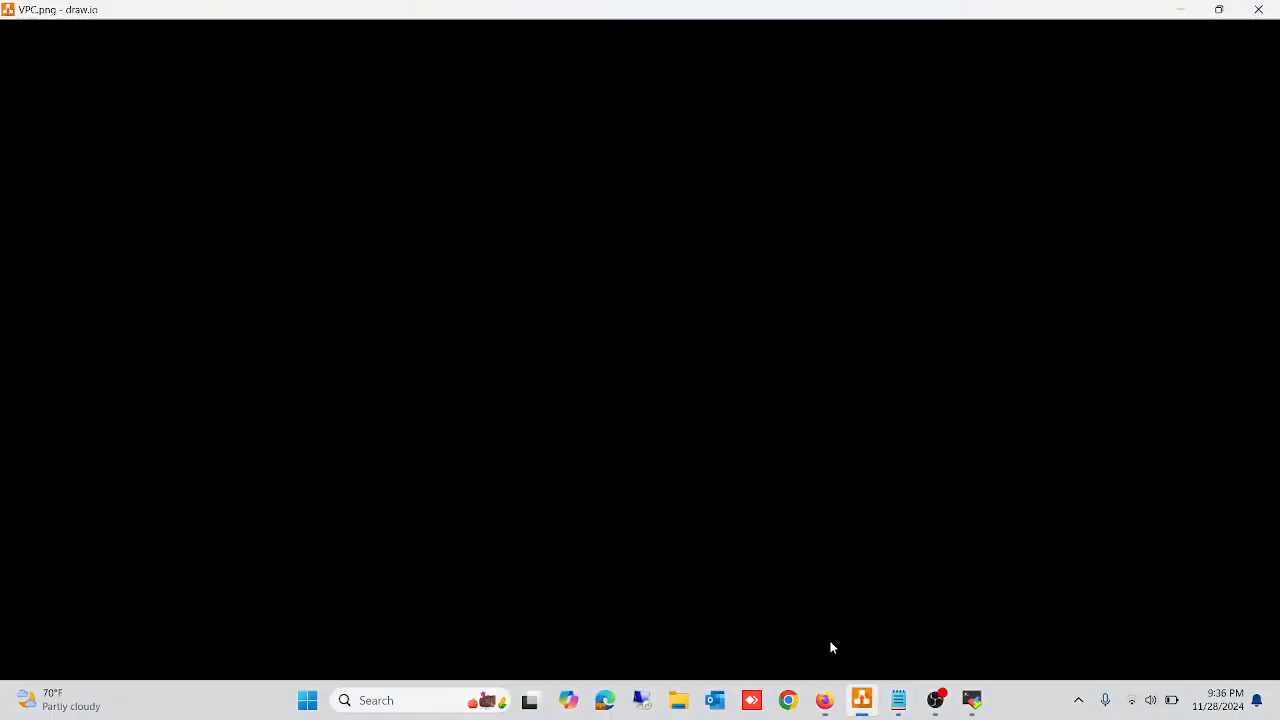